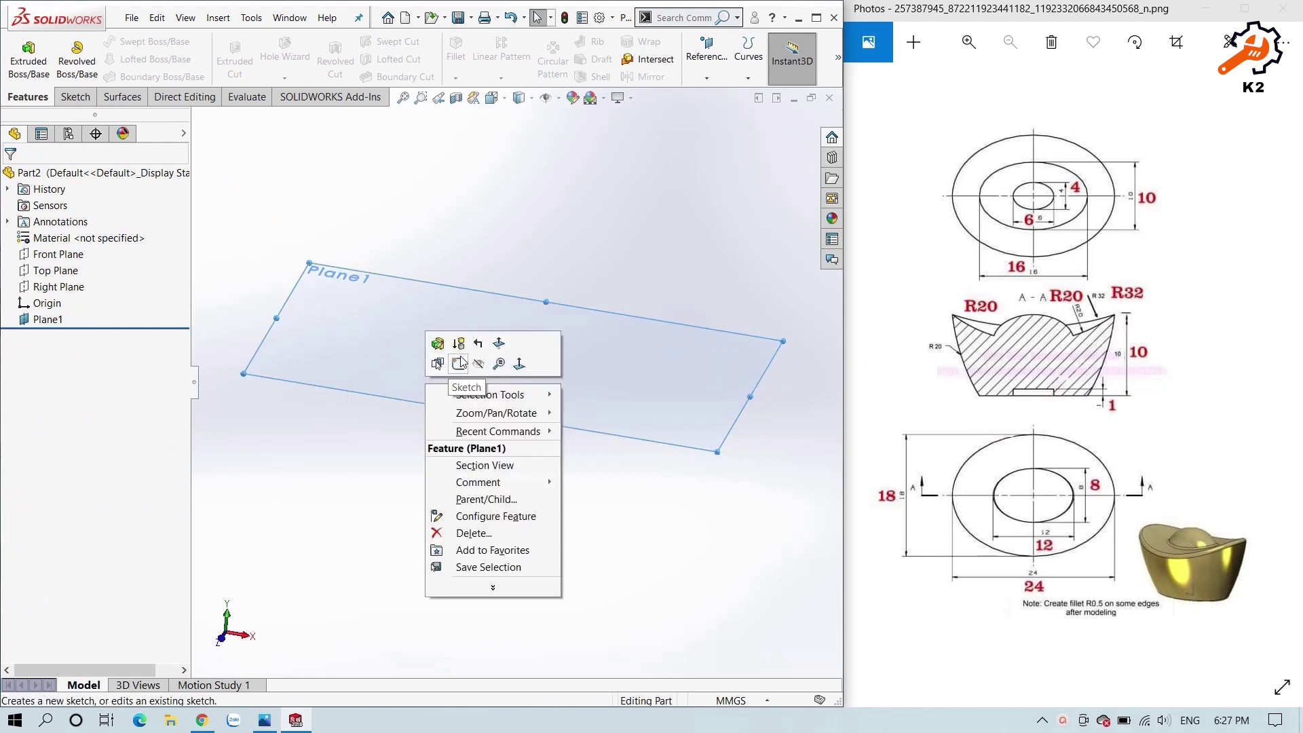
- Start a sketch on Plane1 and draw an ellipse about 33 mm wide centred on the origin
{"action": "left_click", "coordinate": [451, 365]}
{"action": "scroll", "coordinate": [505, 361], "scroll_direction": "up", "scroll_amount": 2}
{"action": "left_click", "coordinate": [527, 204]}
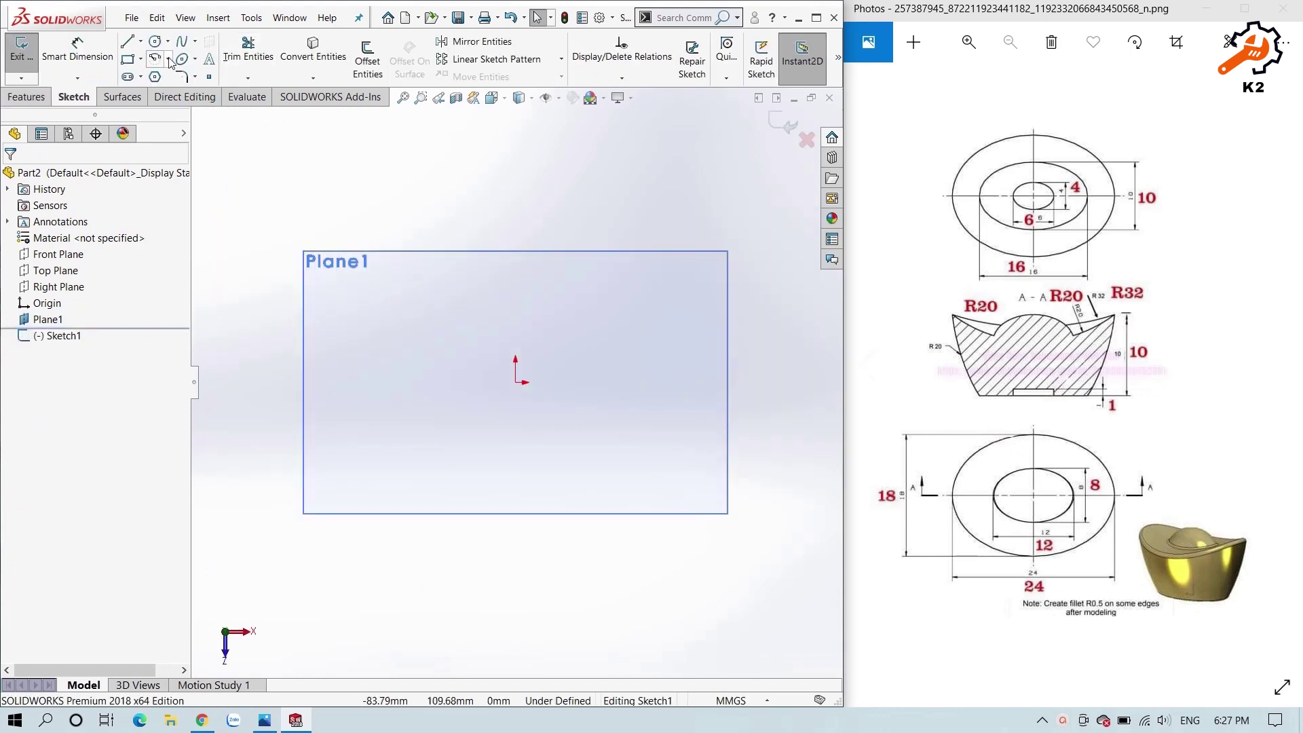
{"action": "left_click", "coordinate": [522, 384]}
{"action": "left_click", "coordinate": [643, 382]}
{"action": "left_click", "coordinate": [598, 435]}
- Dimension the ellipse 18 mm across its short axis and 24 mm across its long axis
{"action": "right_click_drag", "start_coordinate": [559, 464], "coordinate": [554, 414]}
{"action": "left_click", "coordinate": [516, 312]}
{"action": "left_click", "coordinate": [516, 453]}
{"action": "left_click", "coordinate": [674, 411]}
{"action": "type", "text": "18"}
{"action": "key", "text": "Return"}
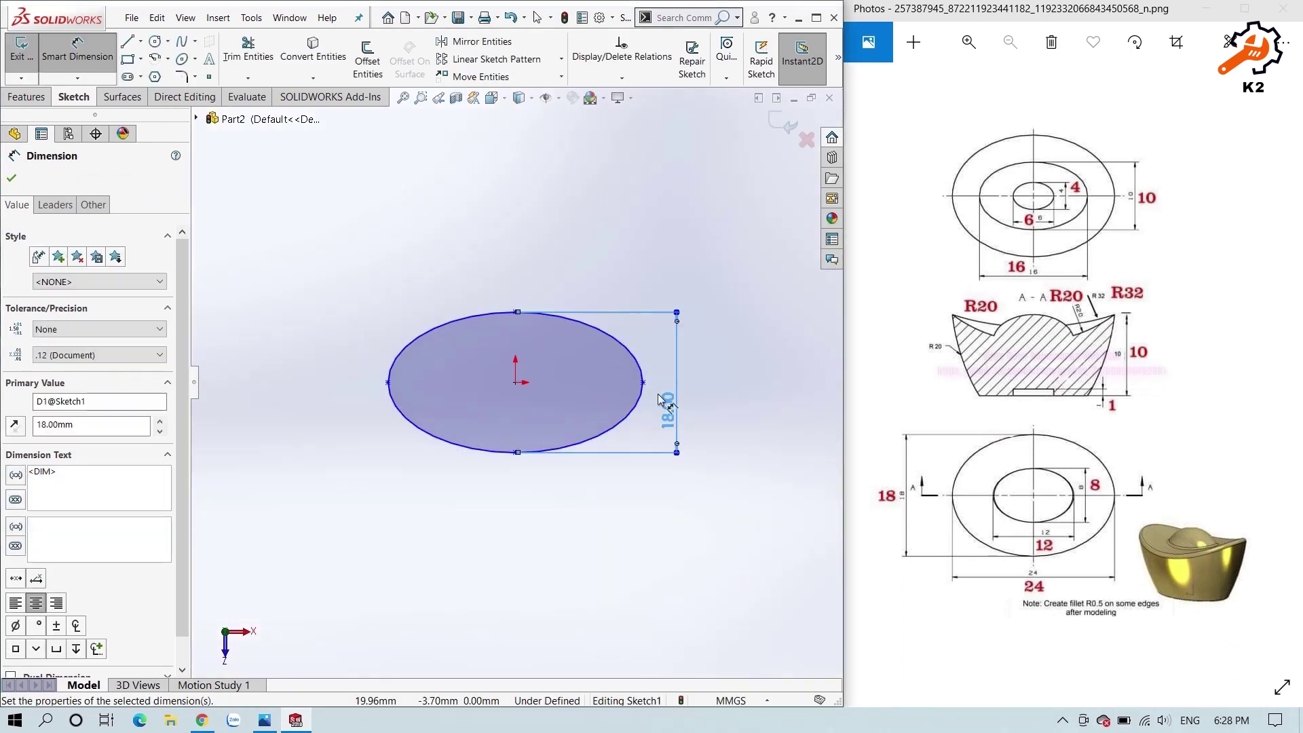
{"action": "left_click", "coordinate": [642, 382]}
{"action": "left_click", "coordinate": [389, 382]}
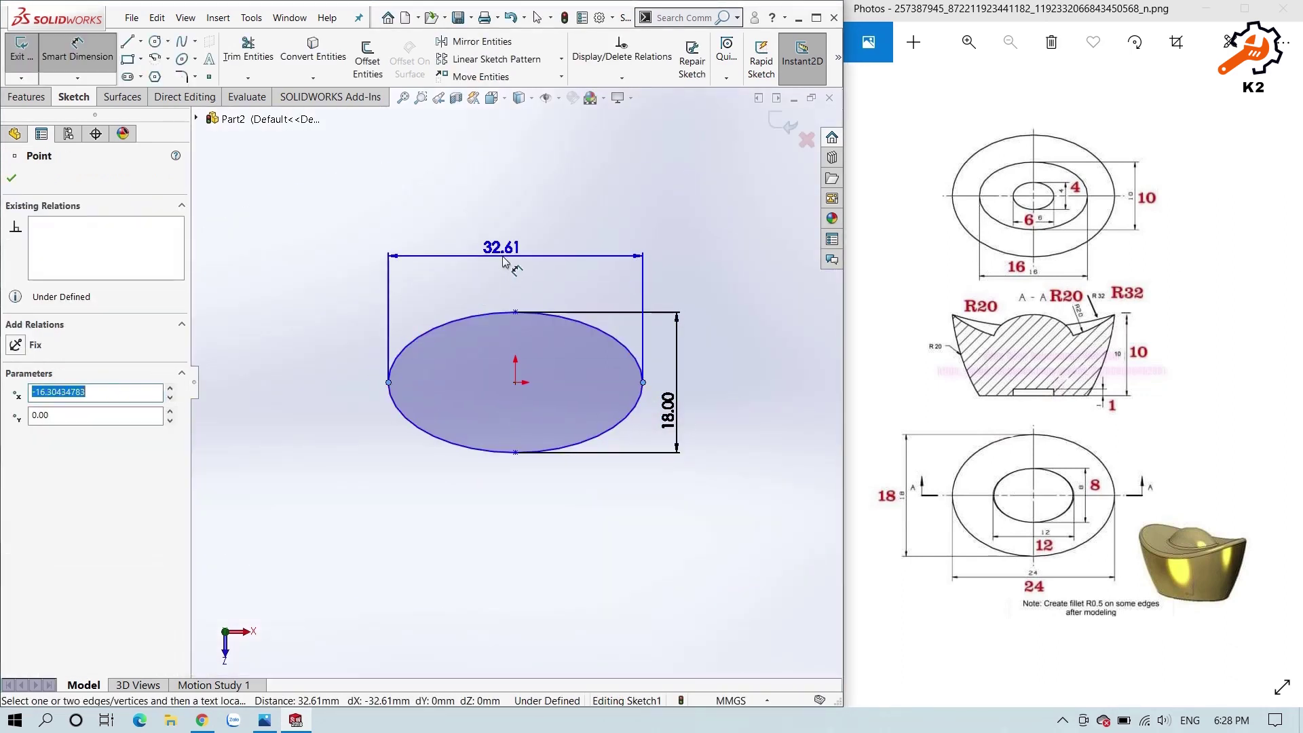
{"action": "left_click", "coordinate": [503, 257]}
{"action": "type", "text": "24"}
{"action": "key", "text": "Return"}
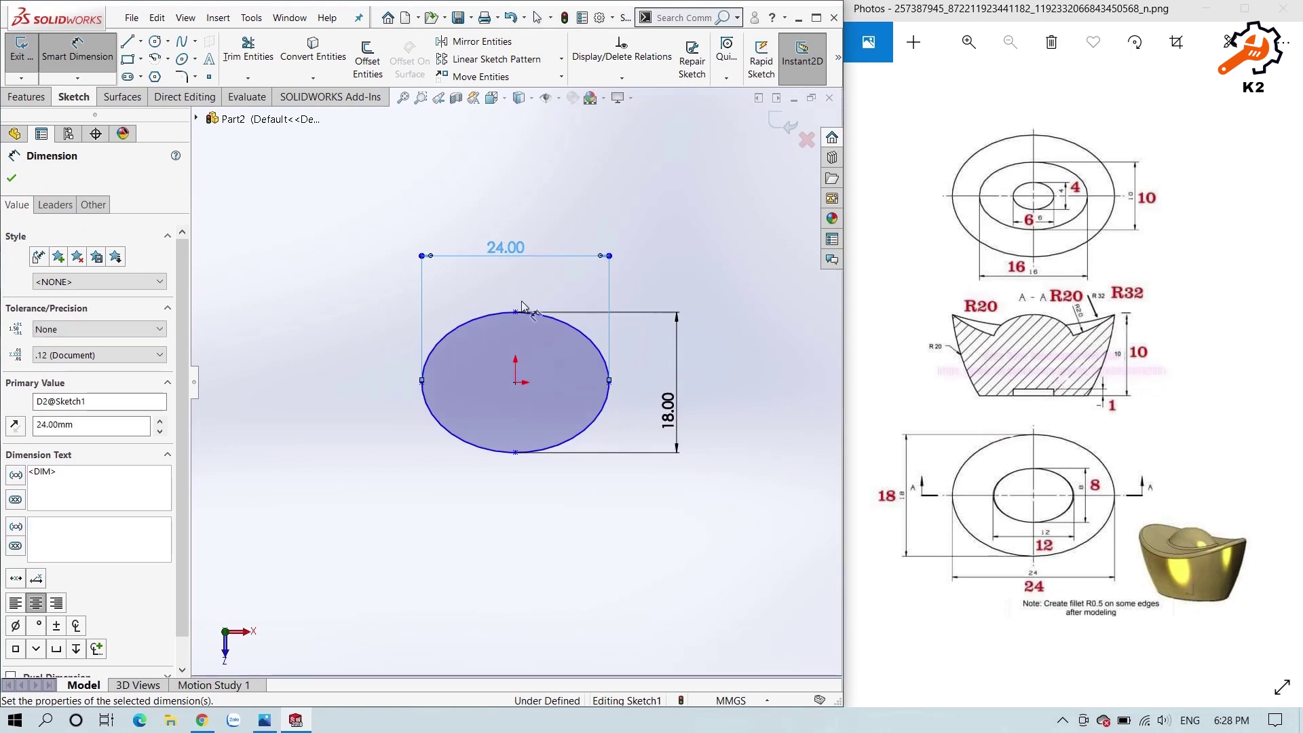
- Add a vertical relation between the ellipse's upper axis point and its centre
{"action": "key", "text": "Escape"}
{"action": "left_click", "coordinate": [515, 312]}
{"action": "left_click", "coordinate": [515, 382], "text": "ctrl"}
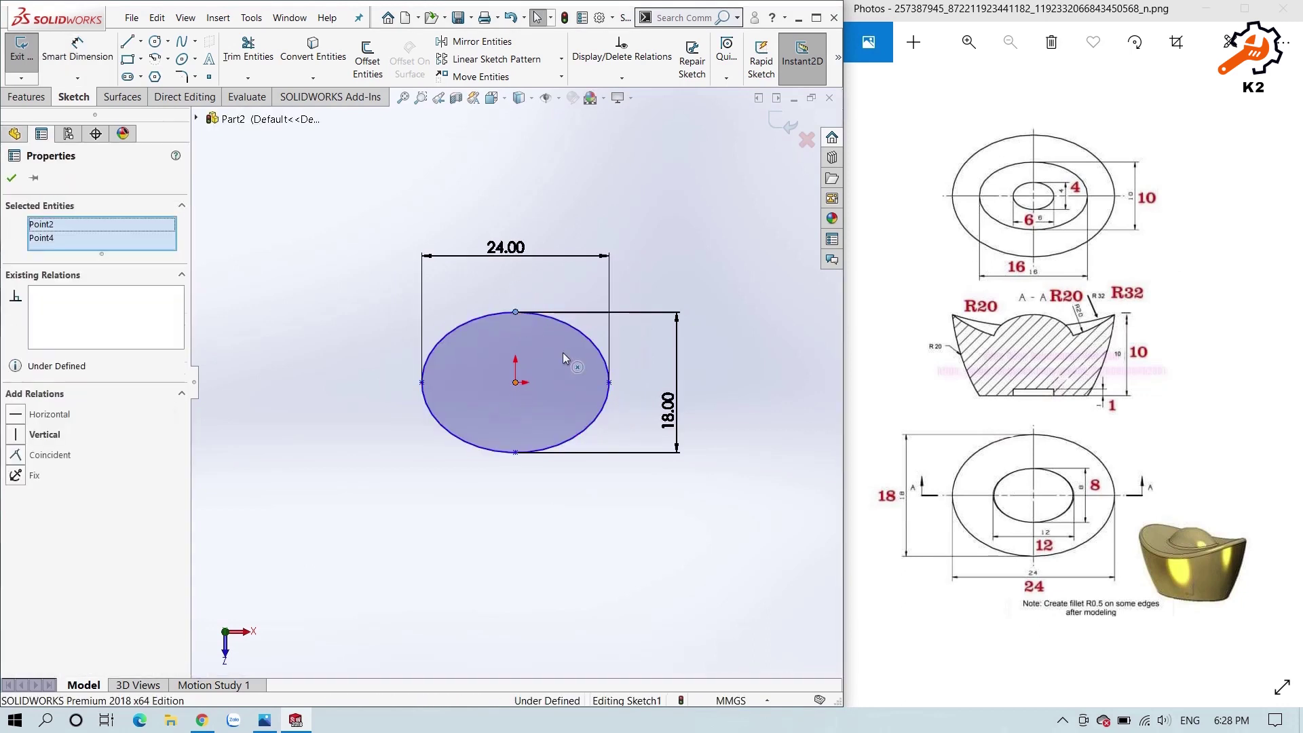
{"action": "left_click", "coordinate": [583, 320]}
{"action": "left_click", "coordinate": [375, 422]}
{"action": "middle_click_drag", "start_coordinate": [467, 467], "coordinate": [478, 380]}
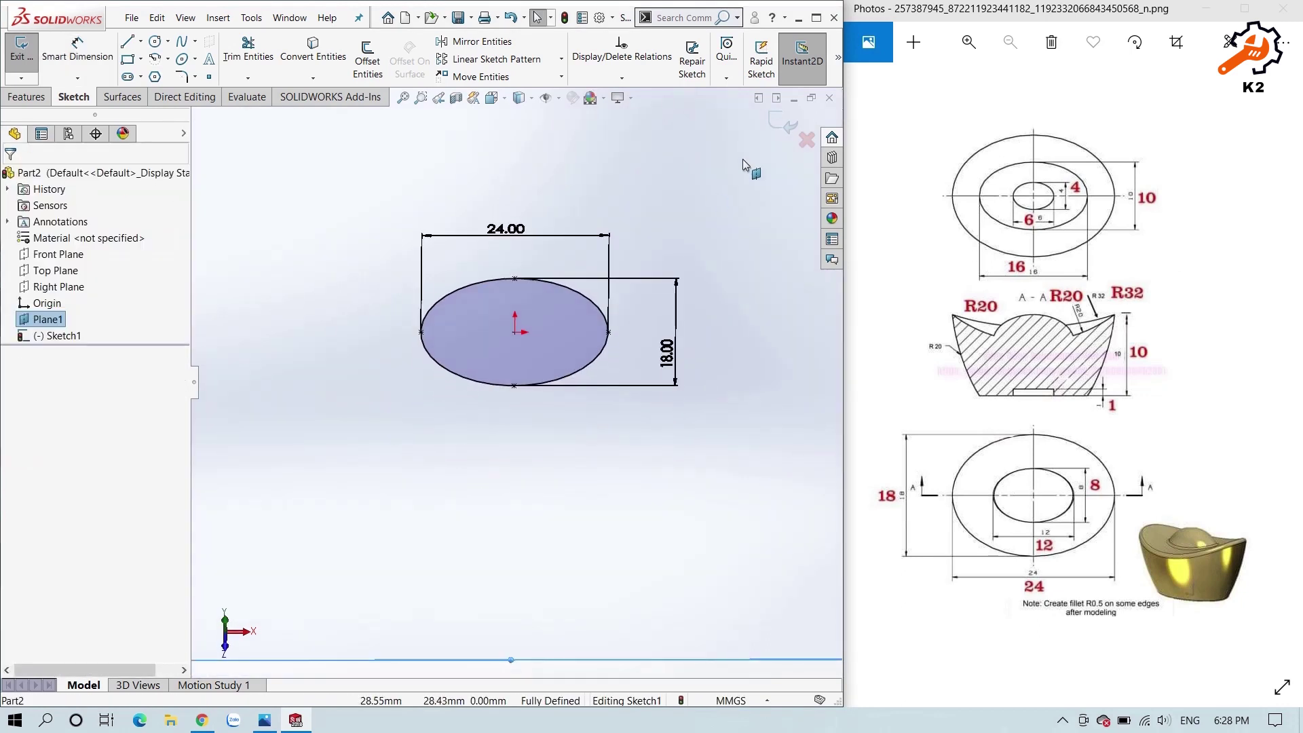
- Exit the ellipse sketch and hide Plane1
{"action": "left_click", "coordinate": [780, 131]}
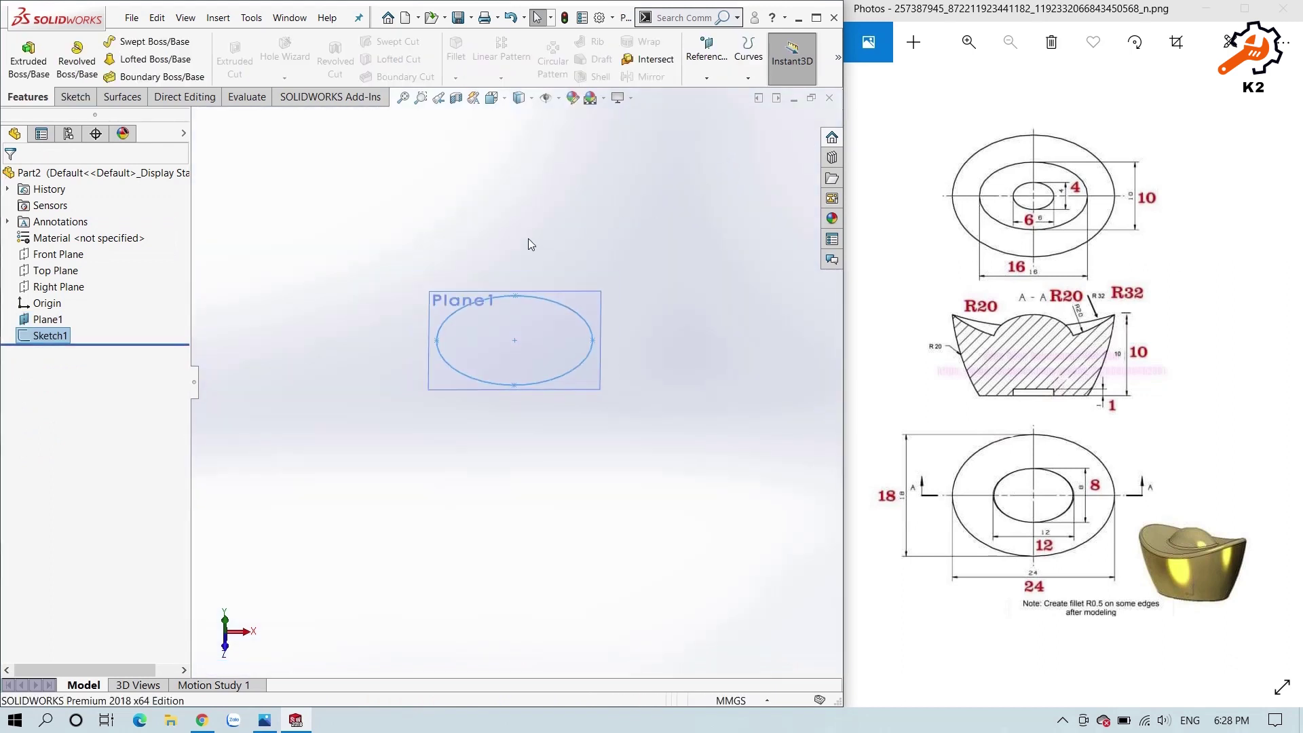
{"action": "right_click", "coordinate": [449, 299]}
{"action": "left_click", "coordinate": [543, 255]}
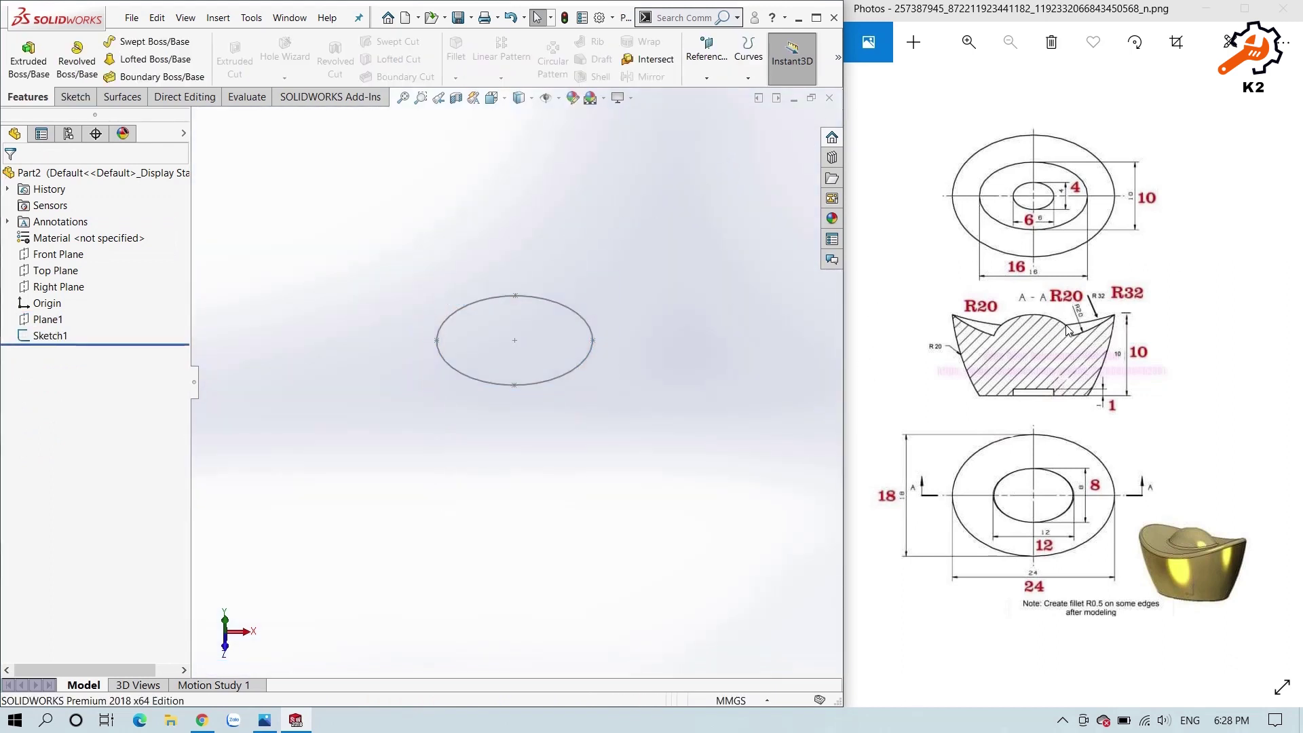
- Sketch a downward-bulging three-point arc on the Front Plane, about 24 mm wide with a radius of about 17 mm, between the ellipse's ends
{"action": "scroll", "coordinate": [1113, 310], "scroll_direction": "up", "scroll_amount": 4}
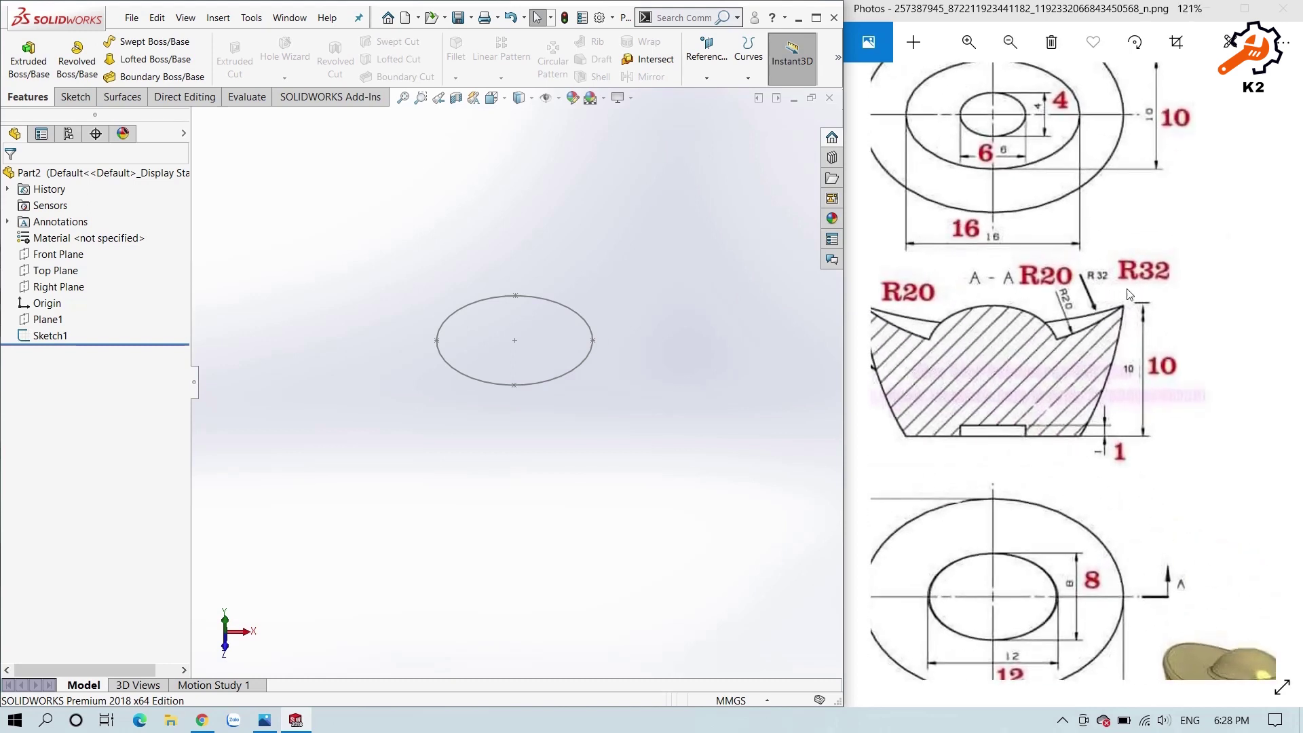
{"action": "scroll", "coordinate": [1100, 285], "scroll_direction": "down", "scroll_amount": 3}
{"action": "left_click", "coordinate": [54, 255]}
{"action": "left_click", "coordinate": [55, 271]}
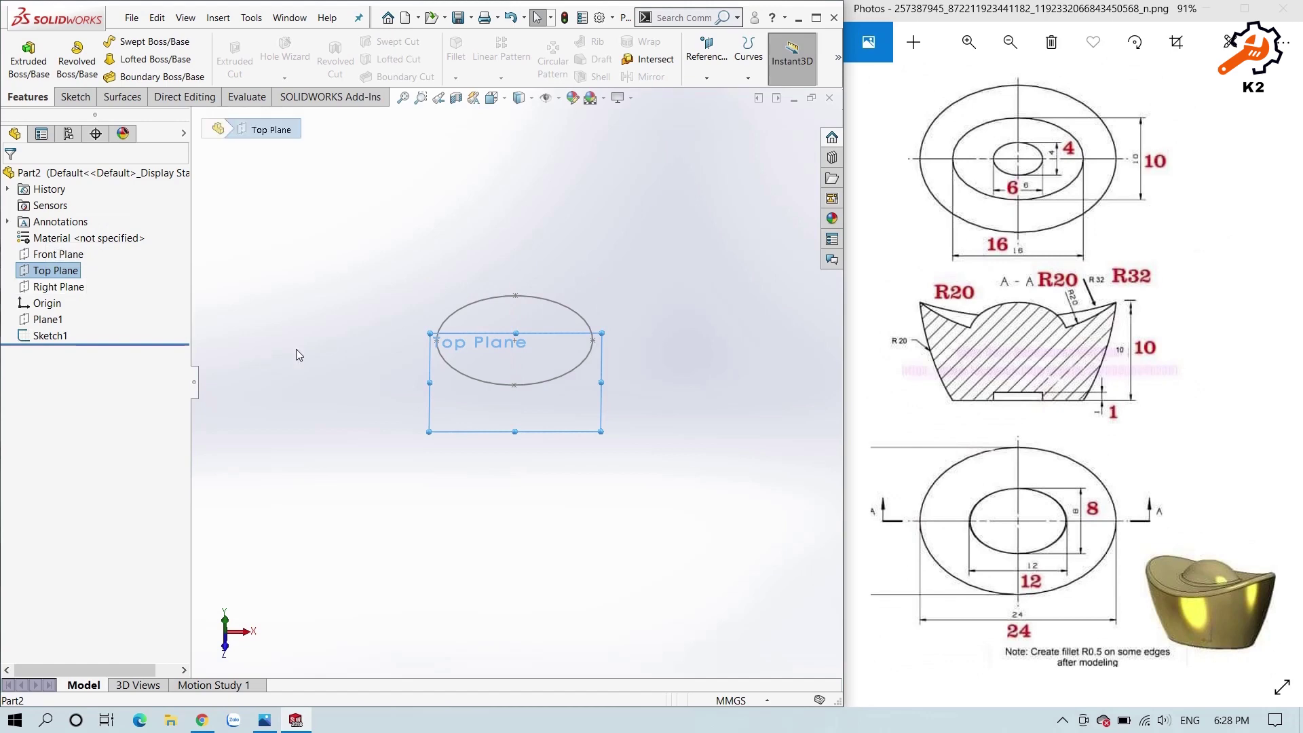
{"action": "middle_click_drag", "start_coordinate": [294, 352], "coordinate": [269, 260]}
{"action": "left_click", "coordinate": [57, 255]}
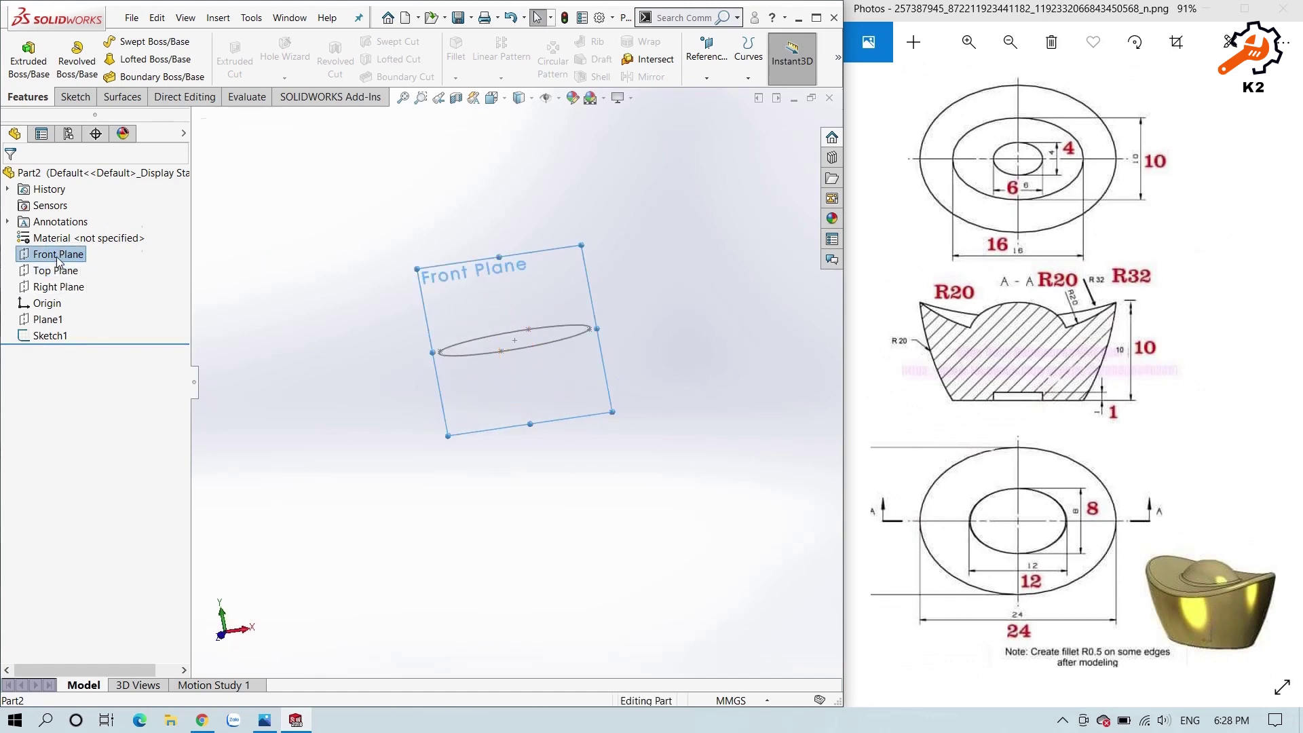
{"action": "left_click", "coordinate": [78, 239]}
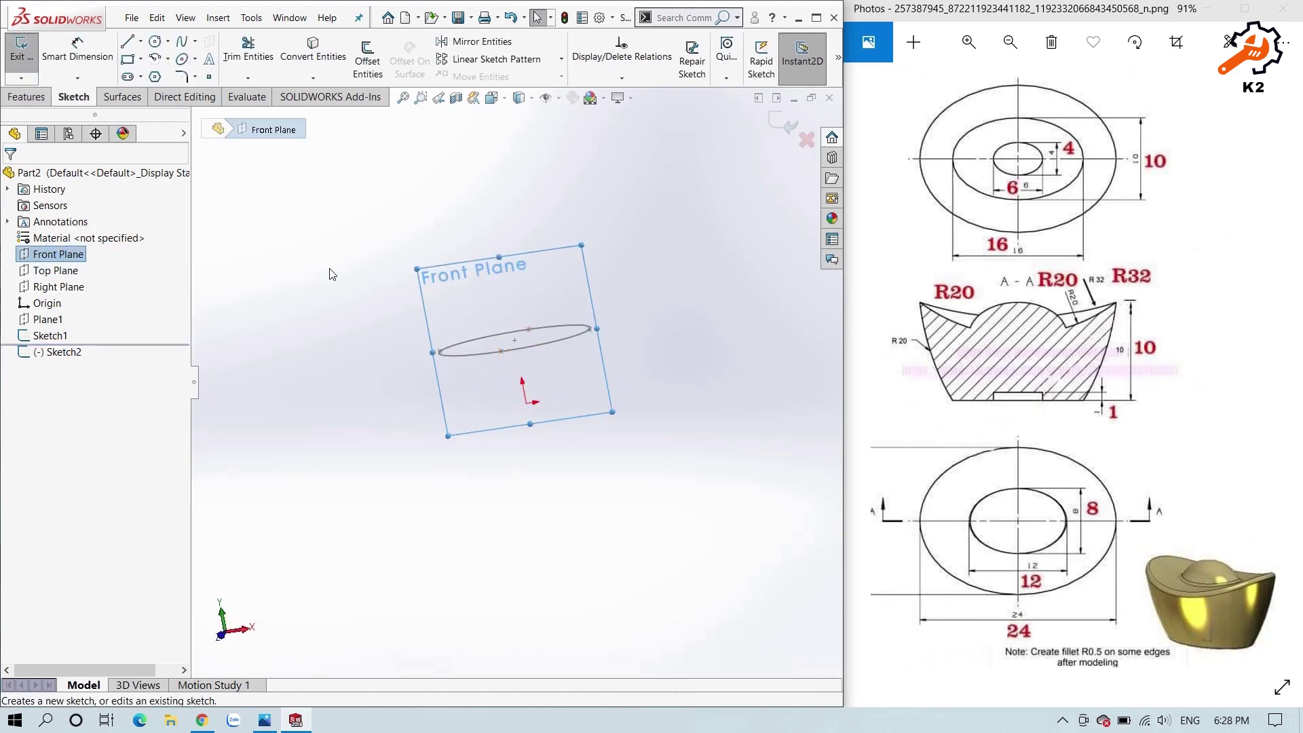
{"action": "left_click", "coordinate": [302, 246]}
{"action": "left_click", "coordinate": [168, 60]}
{"action": "left_click", "coordinate": [180, 107]}
{"action": "left_click", "coordinate": [367, 382]}
{"action": "left_click", "coordinate": [663, 382]}
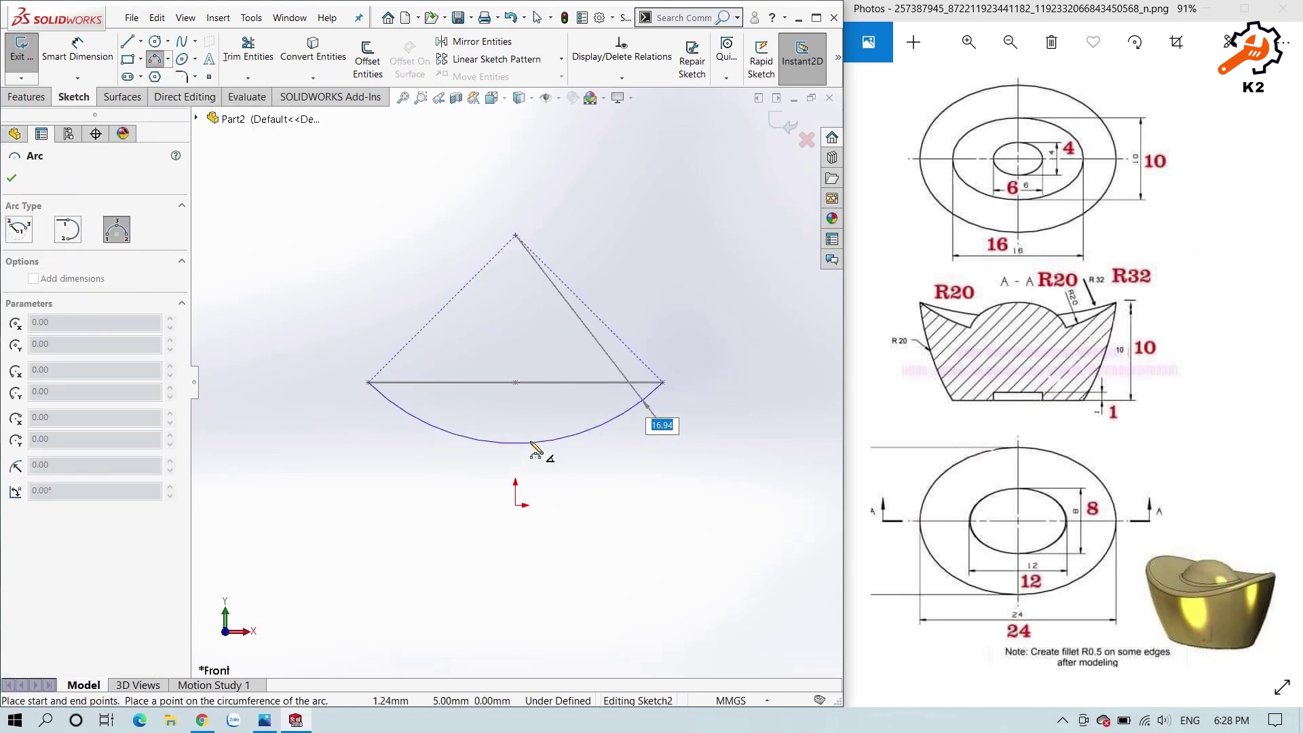
{"action": "left_click", "coordinate": [519, 444]}
{"action": "key", "text": "Escape"}
- Constrain both endpoints of the arc to the ellipse
{"action": "middle_click_drag", "start_coordinate": [481, 454], "coordinate": [413, 522]}
{"action": "scroll", "coordinate": [400, 347], "scroll_direction": "down", "scroll_amount": 1}
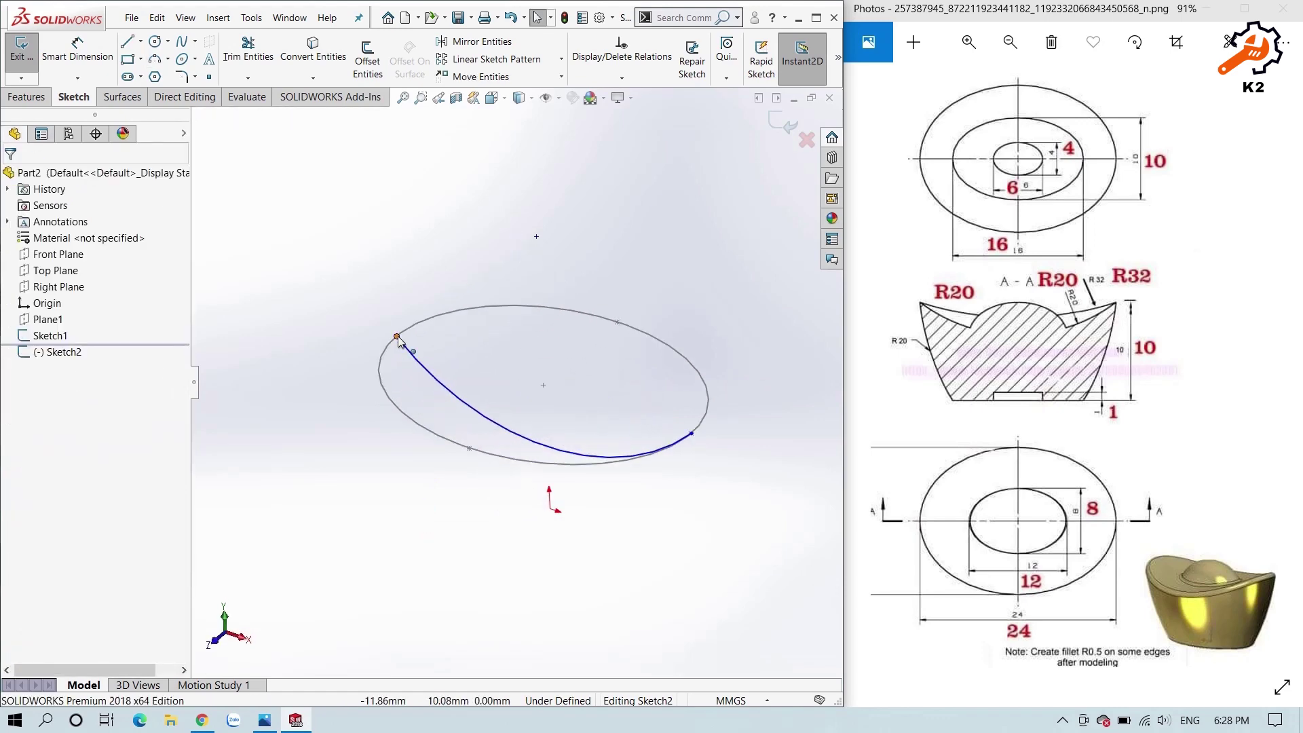
{"action": "left_click", "coordinate": [397, 336]}
{"action": "left_click", "coordinate": [409, 331], "text": "ctrl"}
{"action": "left_click", "coordinate": [547, 293]}
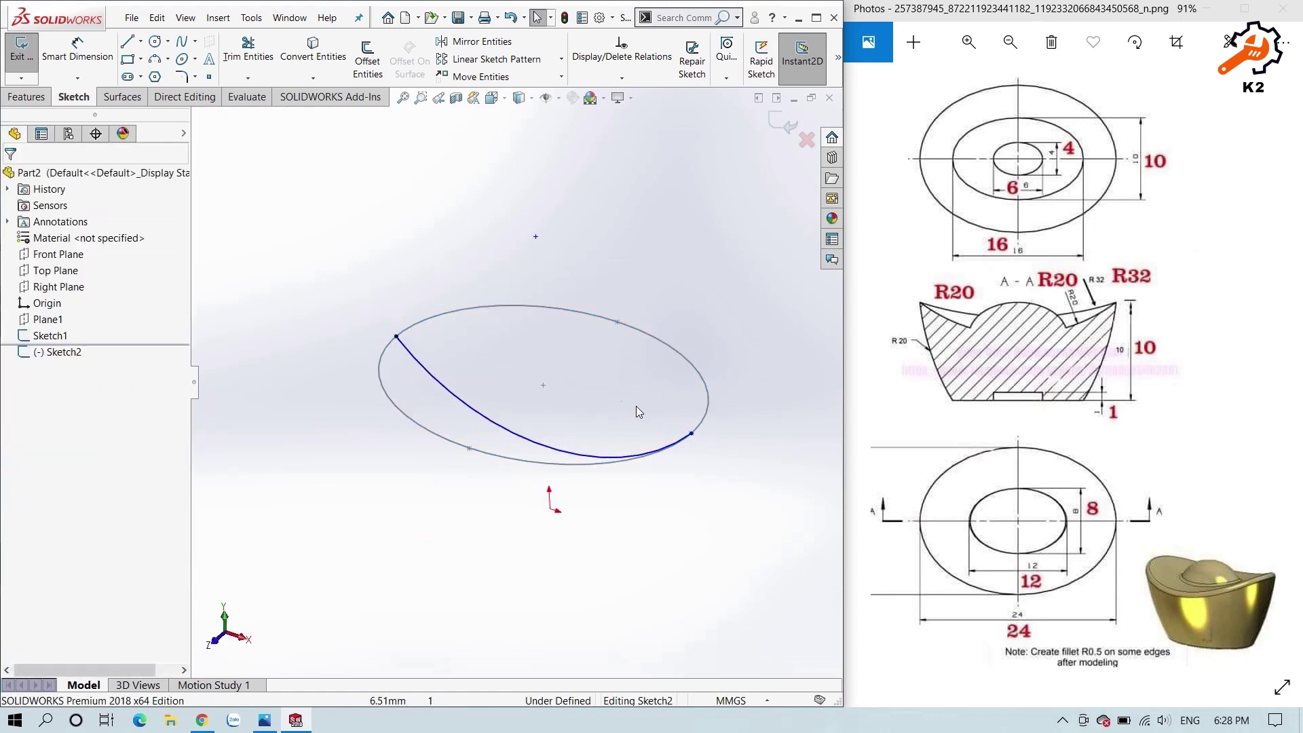
{"action": "left_click", "coordinate": [692, 433]}
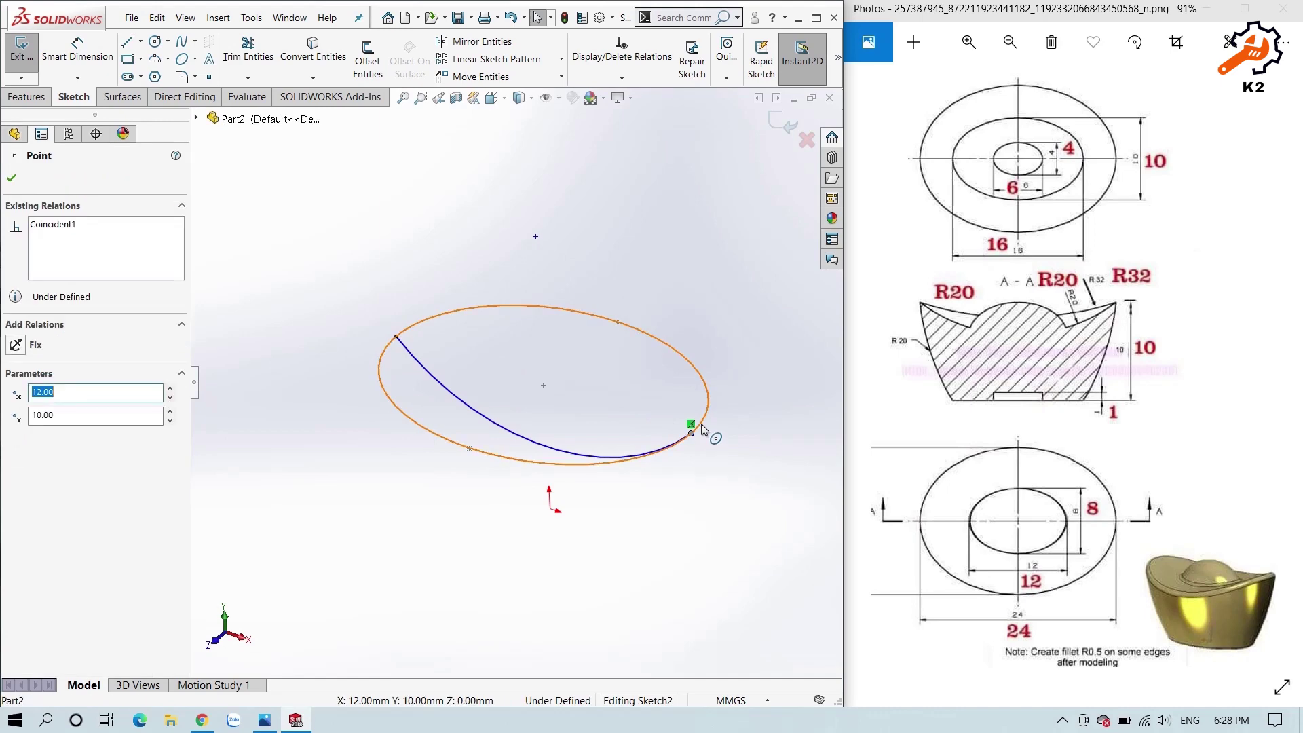
{"action": "left_click", "coordinate": [704, 424], "text": "ctrl"}
{"action": "left_click", "coordinate": [782, 363]}
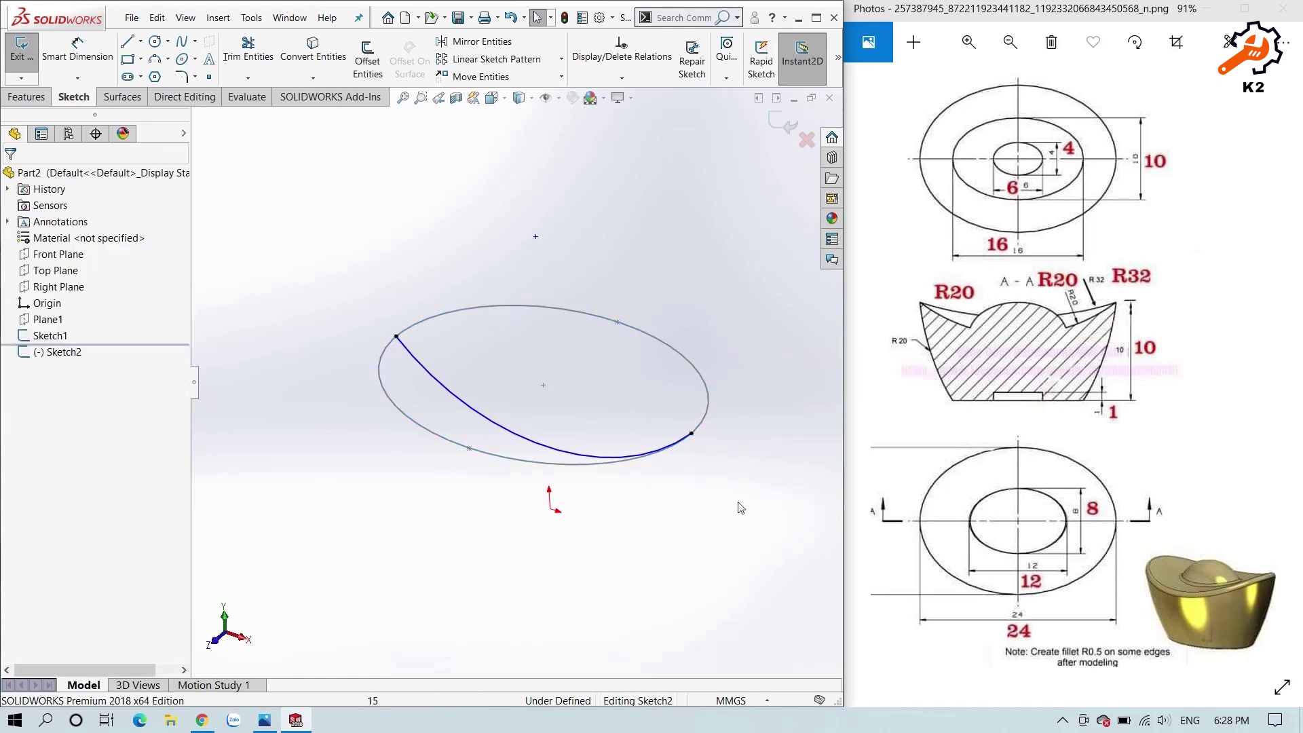
- Dimension the arc's radius as 32 mm and exit the sketch
{"action": "right_click_drag", "start_coordinate": [741, 508], "coordinate": [737, 468]}
{"action": "left_click", "coordinate": [621, 458]}
{"action": "left_click", "coordinate": [631, 516]}
{"action": "type", "text": "32"}
{"action": "key", "text": "Return"}
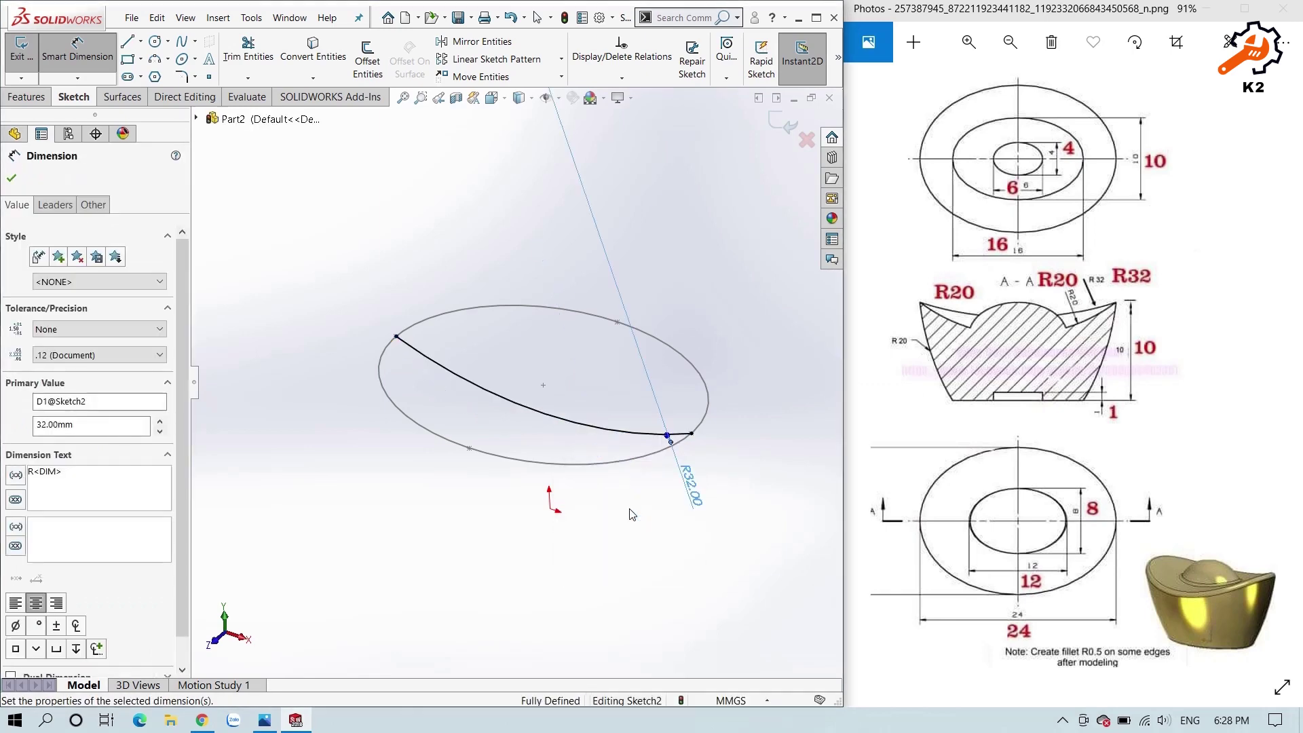
{"action": "left_click", "coordinate": [782, 125]}
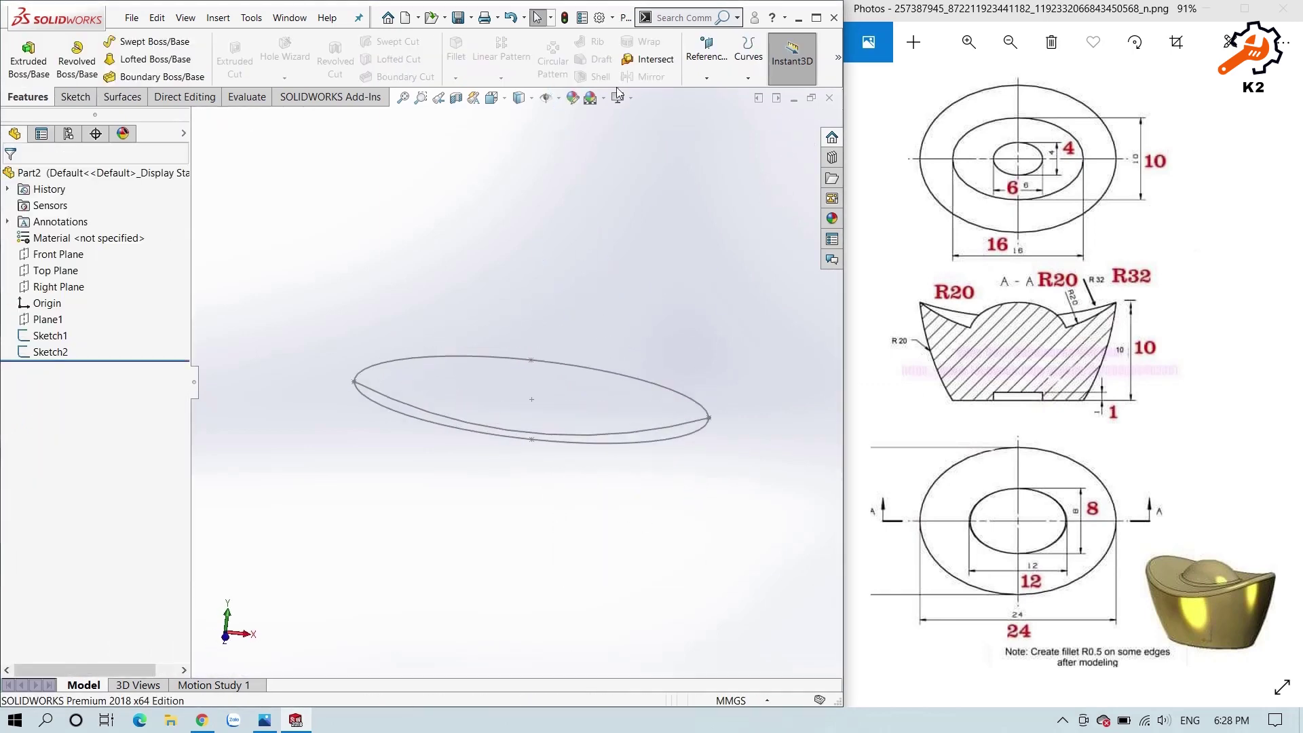
- Create a projected curve from the ellipse and arc sketches, using the Sketch on sketch type
{"action": "left_click", "coordinate": [760, 77]}
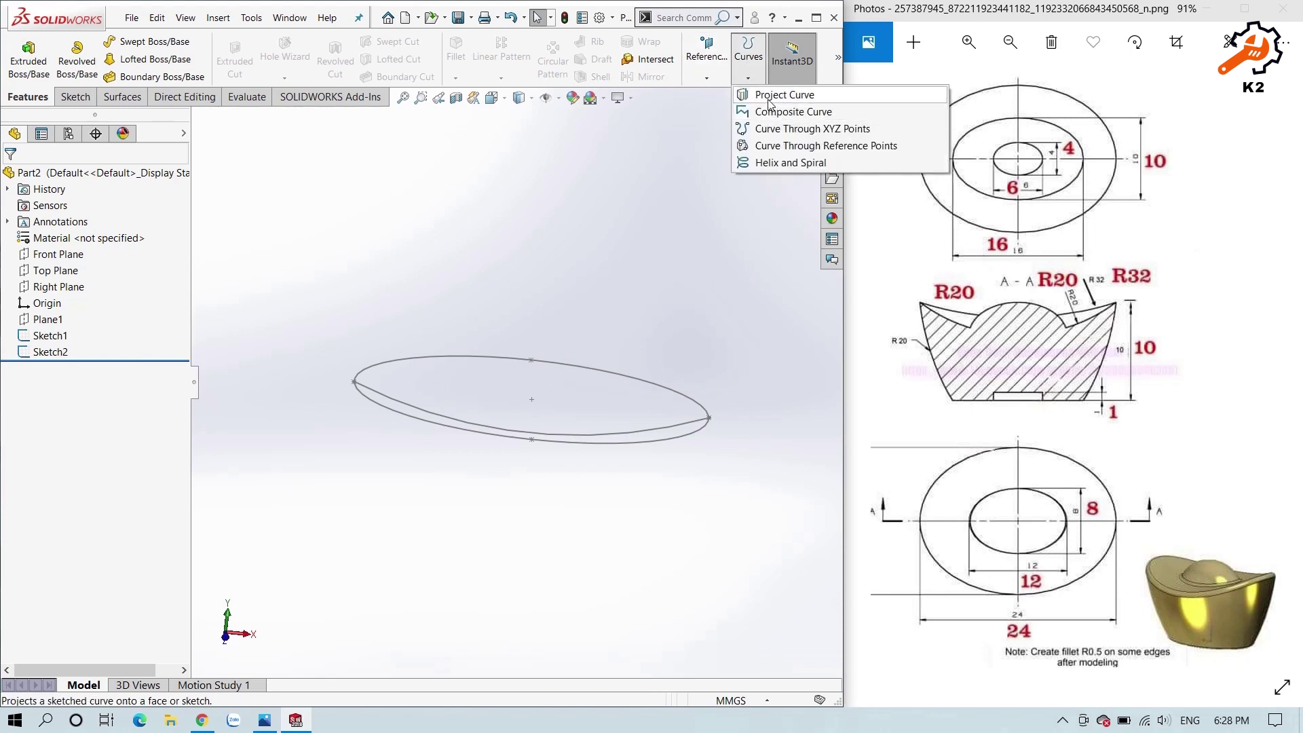
{"action": "left_click", "coordinate": [769, 96]}
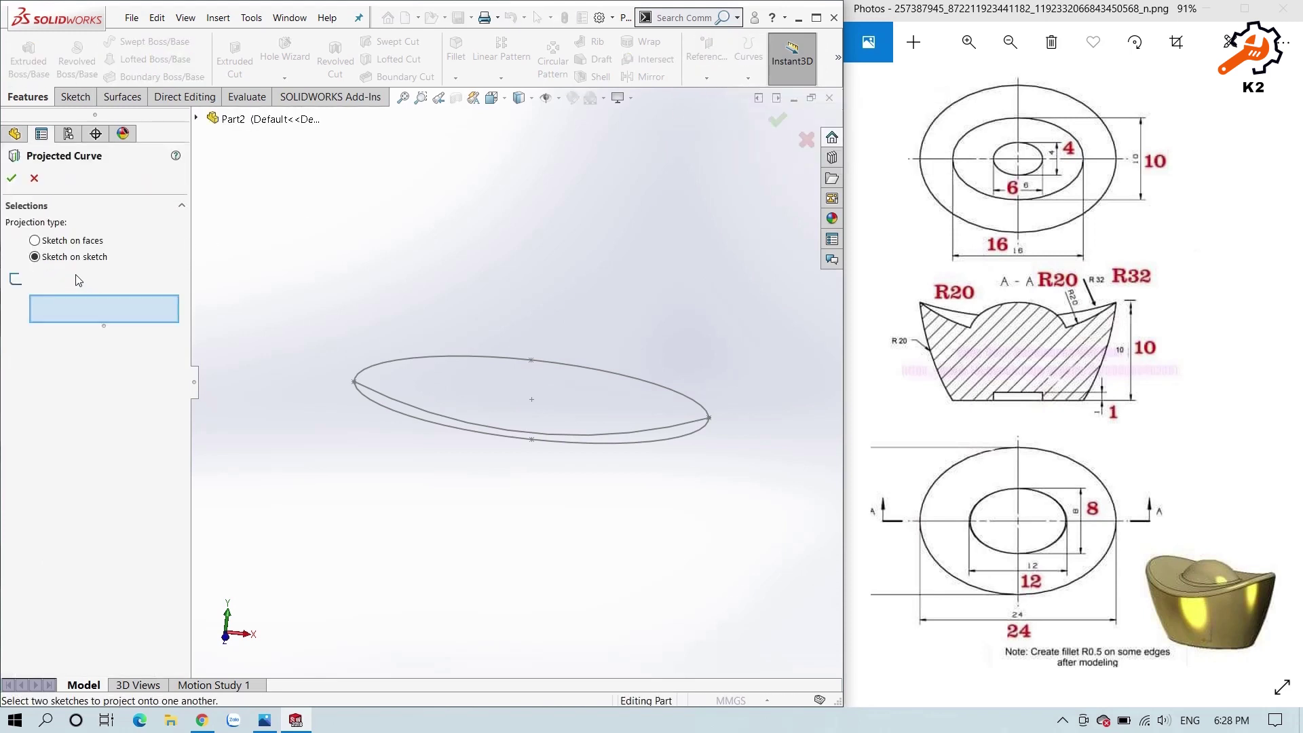
{"action": "left_click", "coordinate": [399, 364]}
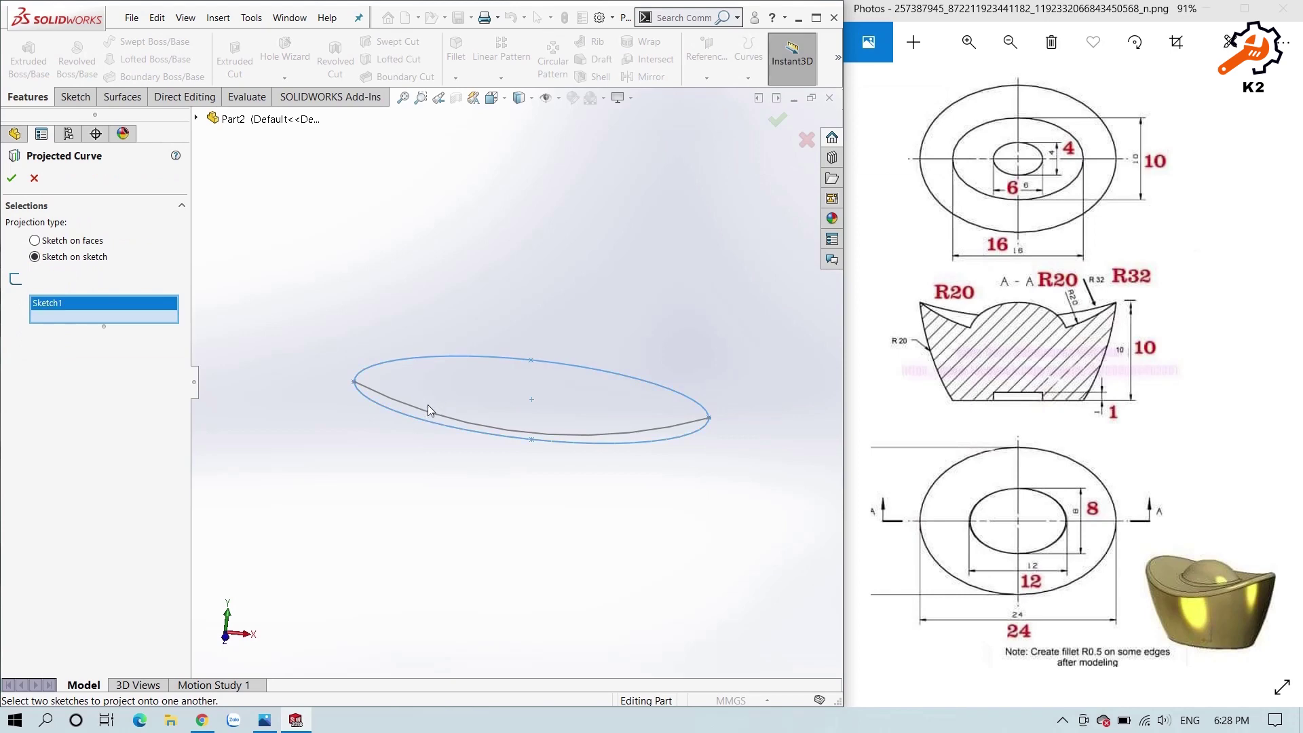
{"action": "left_click", "coordinate": [429, 410]}
{"action": "right_click", "coordinate": [429, 410]}
{"action": "left_click", "coordinate": [316, 432]}
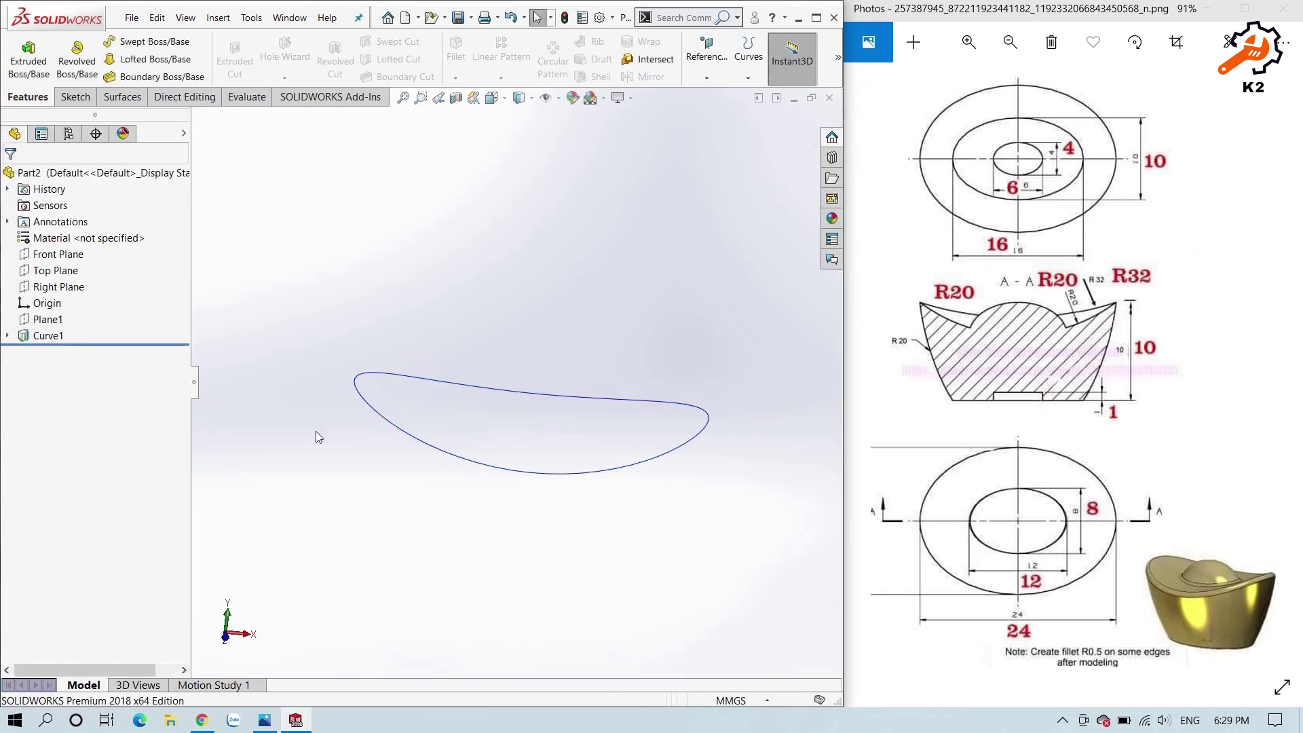
- Start a sketch on the Top Plane and draw an ellipse about 13.4 by 10.3 mm centred on the origin
{"action": "middle_click_drag", "start_coordinate": [321, 450], "coordinate": [277, 420]}
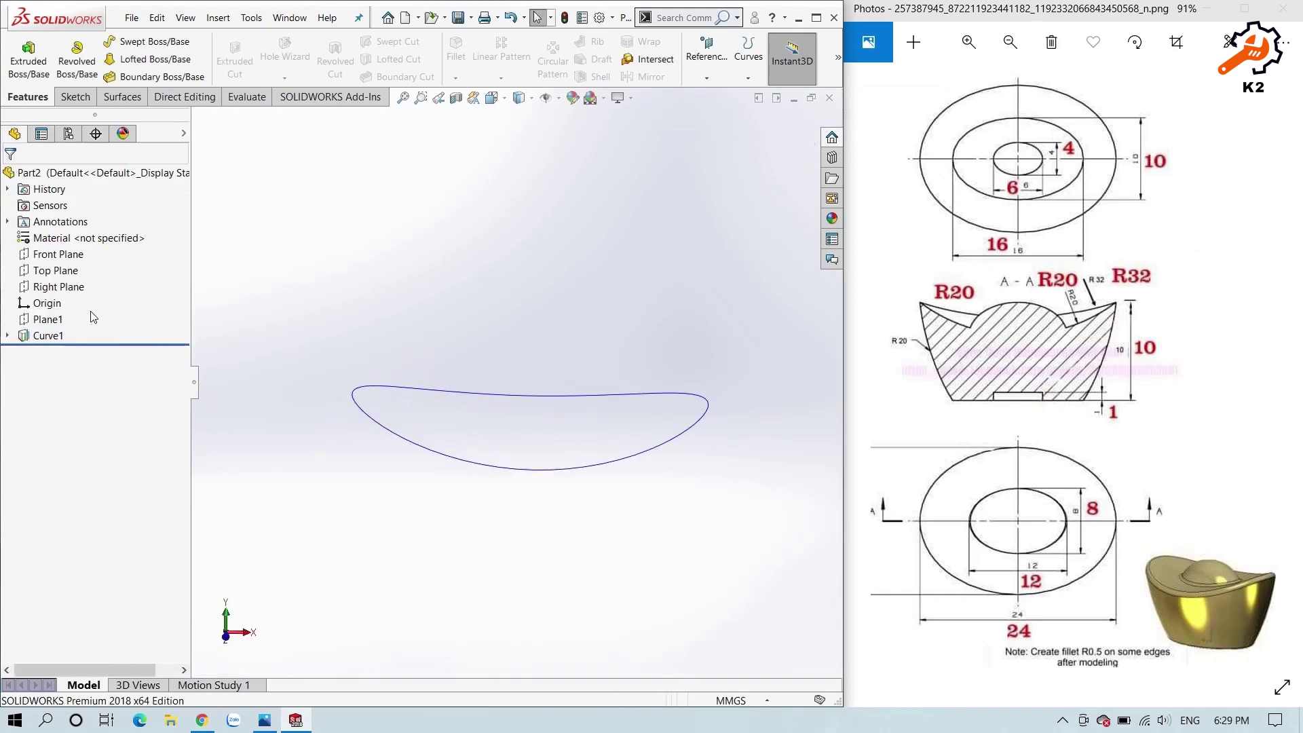
{"action": "left_click", "coordinate": [69, 266]}
{"action": "left_click", "coordinate": [74, 245]}
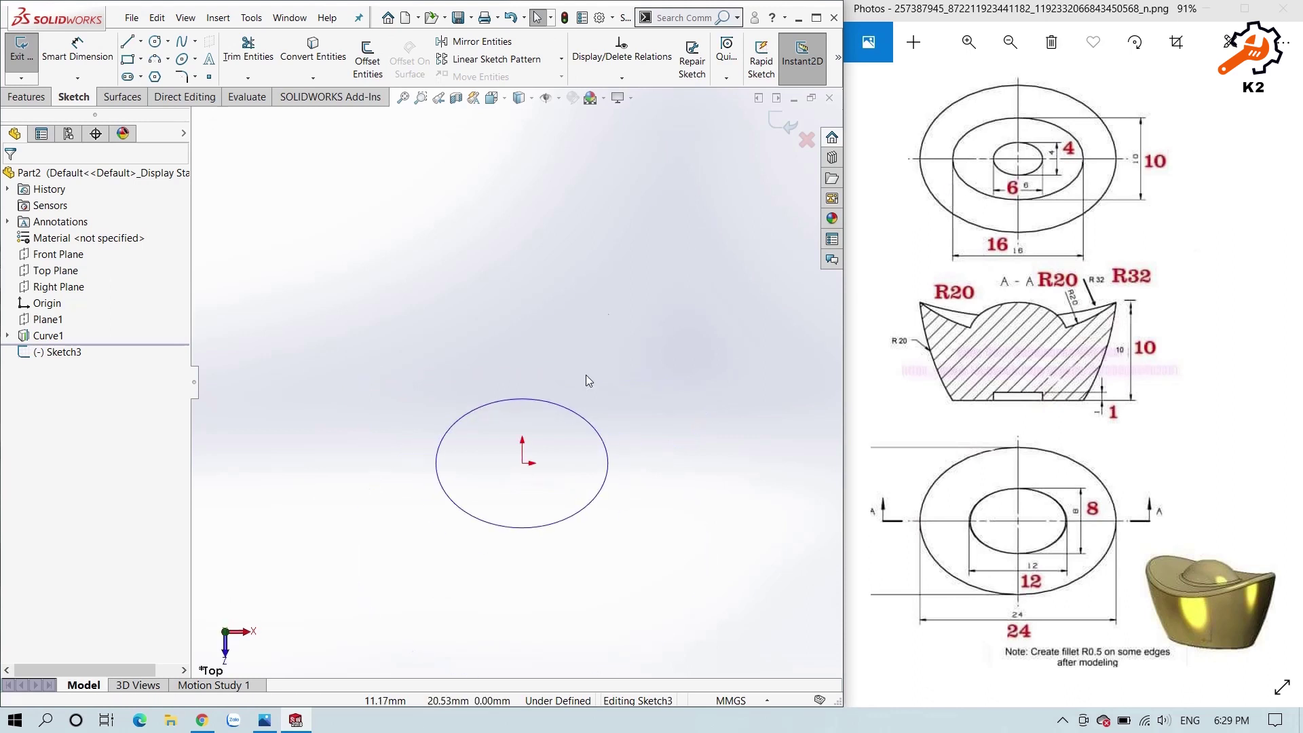
{"action": "left_click", "coordinate": [180, 60]}
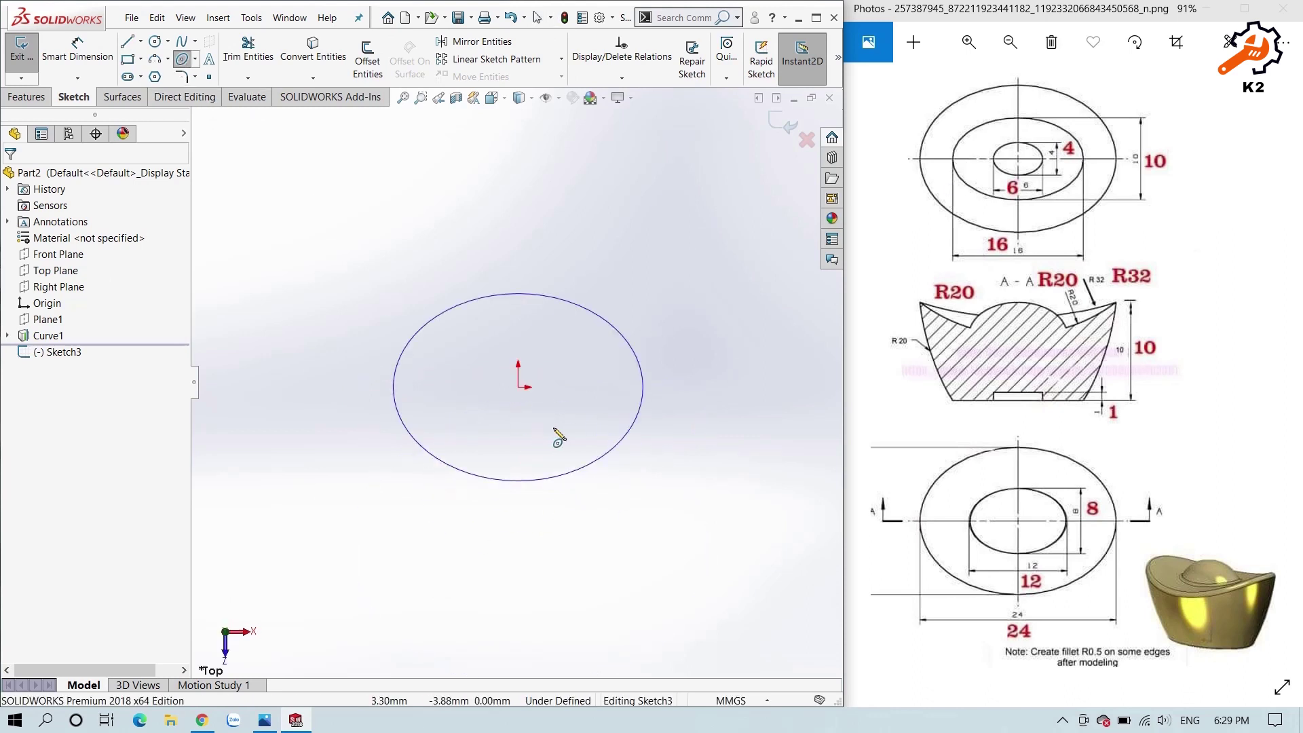
{"action": "left_click", "coordinate": [588, 391]}
{"action": "left_click", "coordinate": [556, 443]}
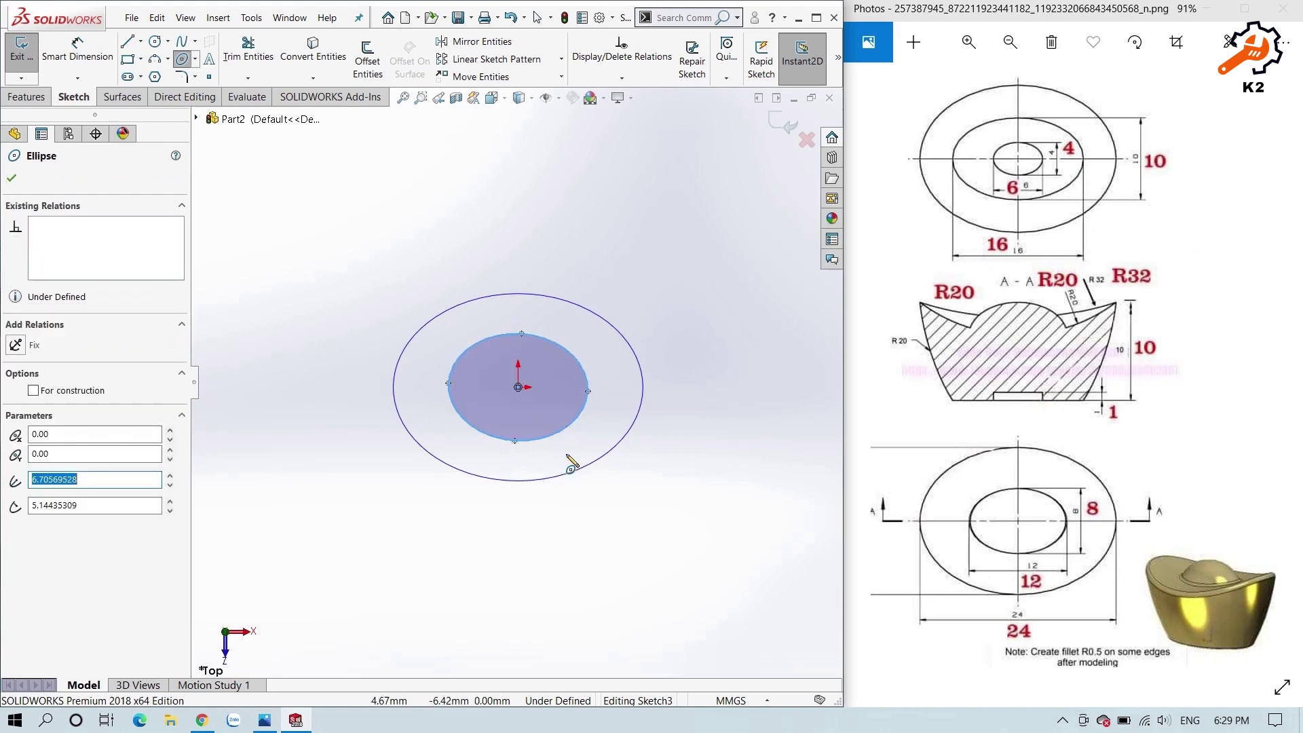
{"action": "key", "text": "Escape"}
- Add a horizontal relation between the new ellipse's long-axis endpoint and its centre
{"action": "left_click", "coordinate": [588, 391]}
{"action": "left_click", "coordinate": [517, 388], "text": "ctrl"}
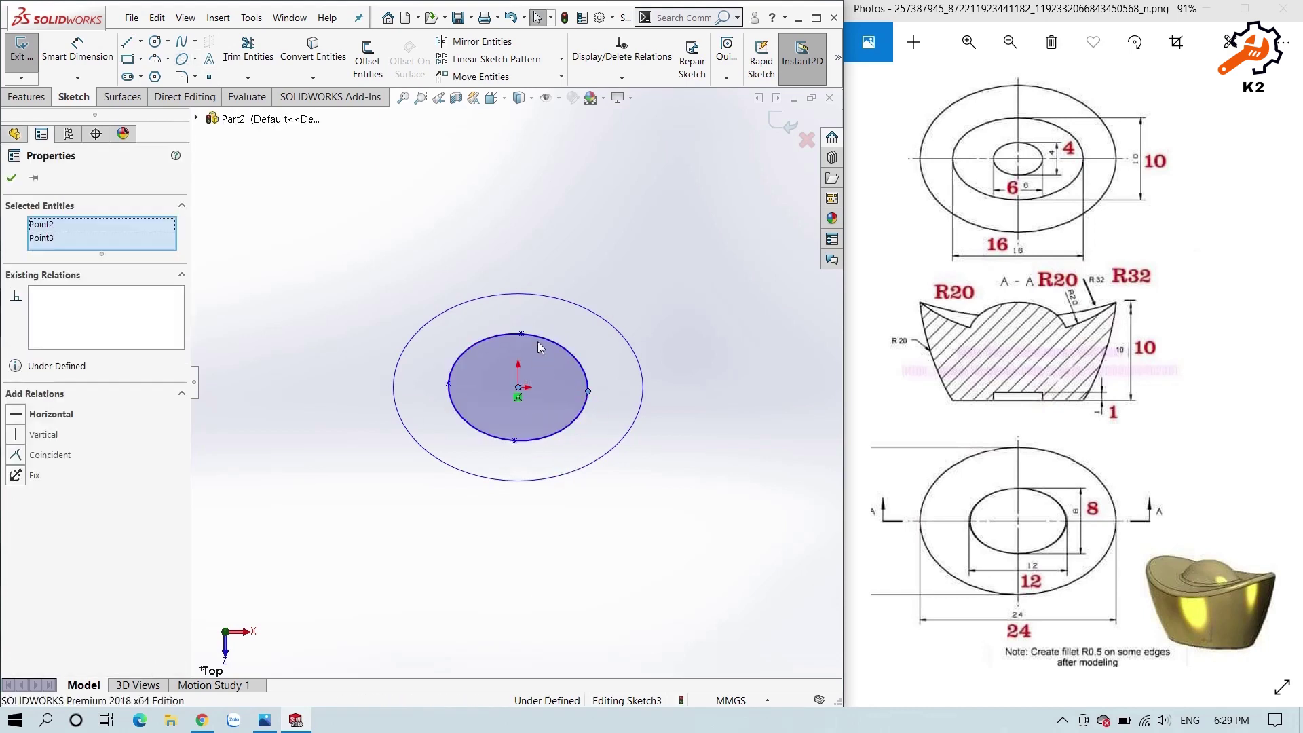
{"action": "left_click", "coordinate": [557, 327]}
- Dimension the base ellipse's short axis as 10 mm
{"action": "right_click_drag", "start_coordinate": [718, 481], "coordinate": [686, 334]}
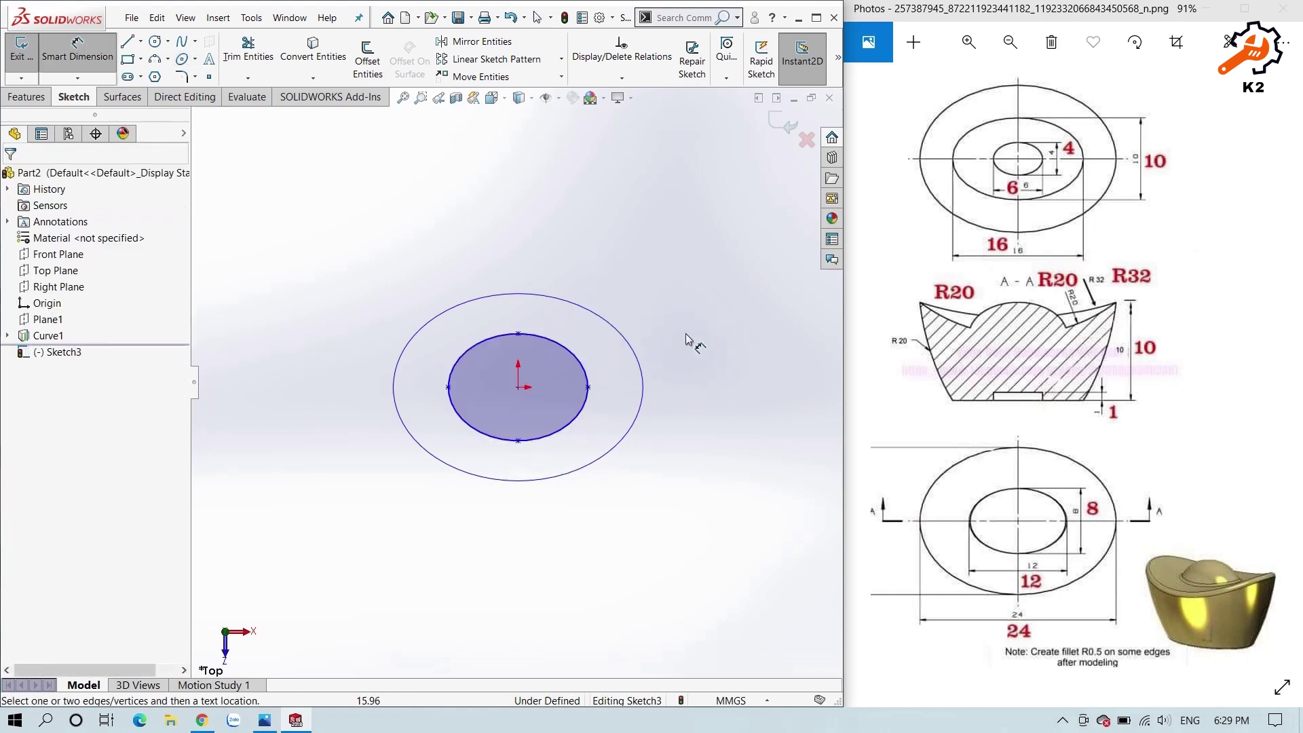
{"action": "left_click", "coordinate": [517, 337]}
{"action": "left_click", "coordinate": [518, 336]}
{"action": "key", "text": "Escape"}
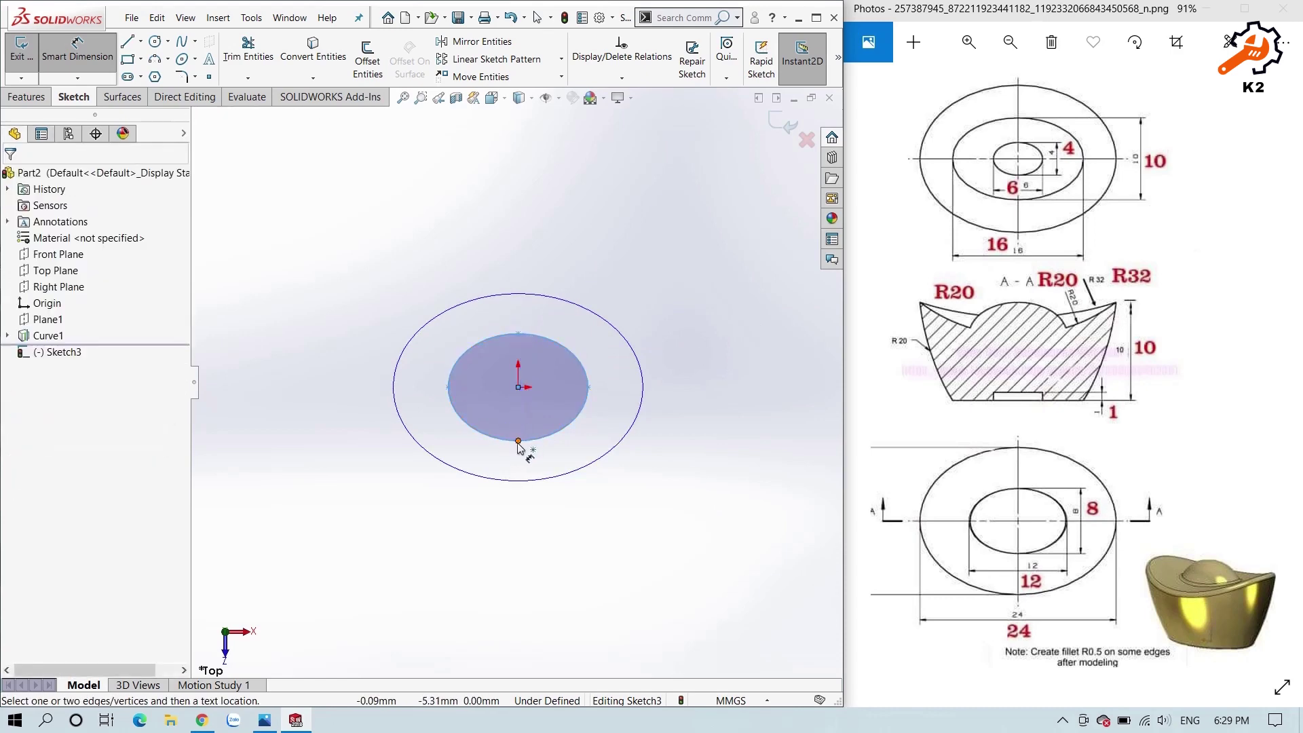
{"action": "left_click", "coordinate": [518, 441]}
{"action": "left_click", "coordinate": [517, 335]}
{"action": "left_click", "coordinate": [733, 397]}
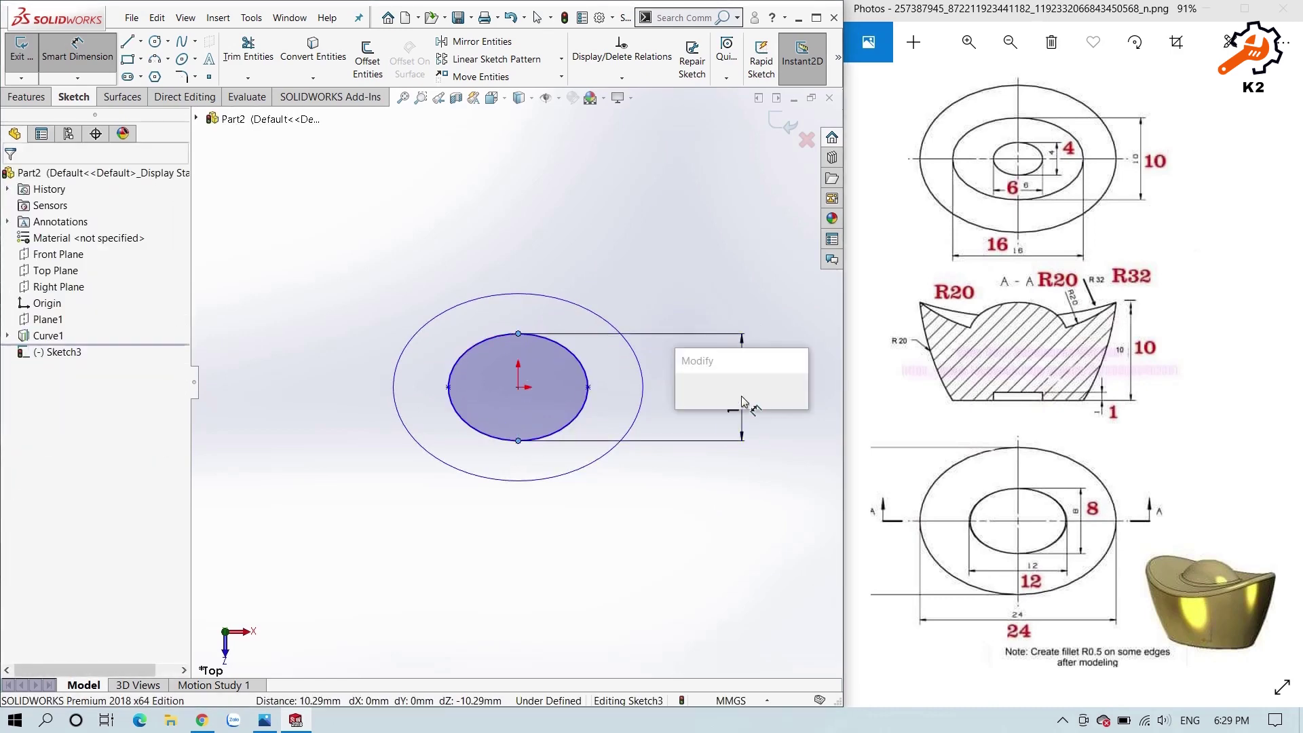
{"action": "type", "text": "10.00mm"}
{"action": "key", "text": "Return"}
- Dimension the base ellipse's long axis as 16 mm and exit the sketch
{"action": "left_click", "coordinate": [448, 386]}
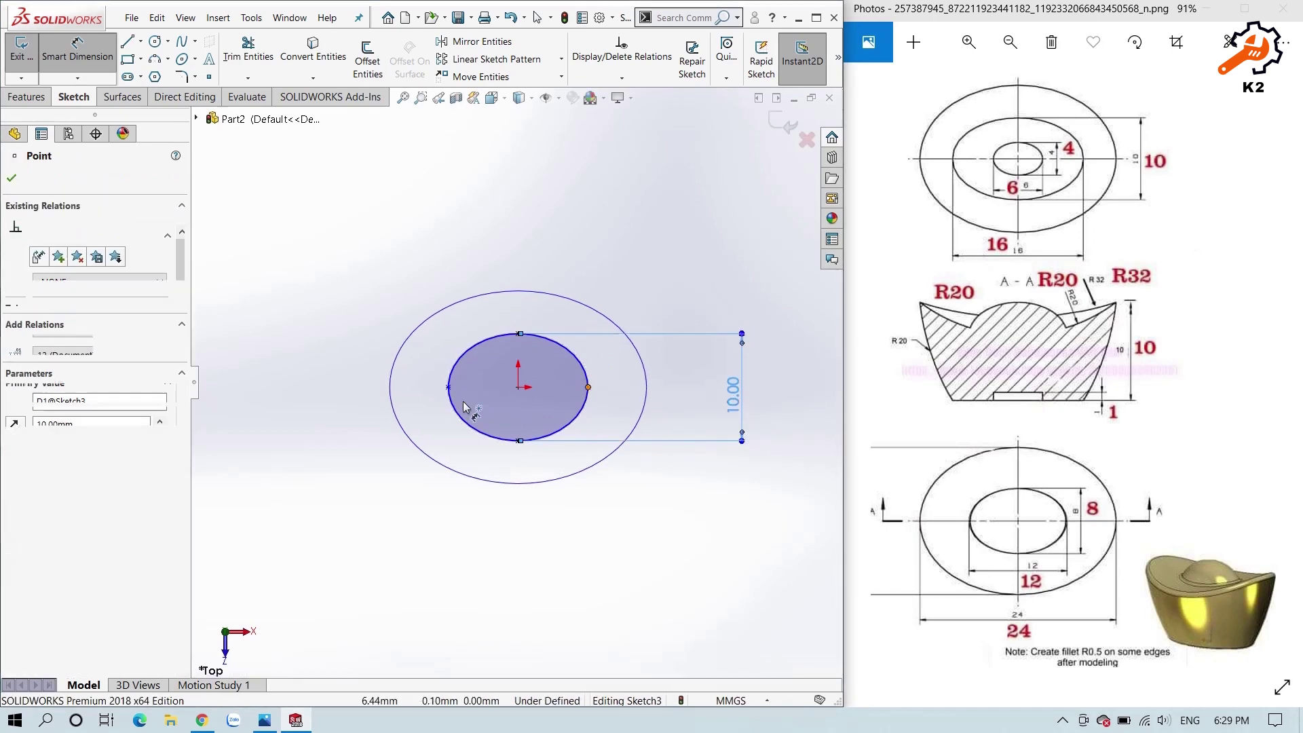
{"action": "left_click", "coordinate": [587, 386]}
{"action": "left_click", "coordinate": [499, 231]}
{"action": "type", "text": "16"}
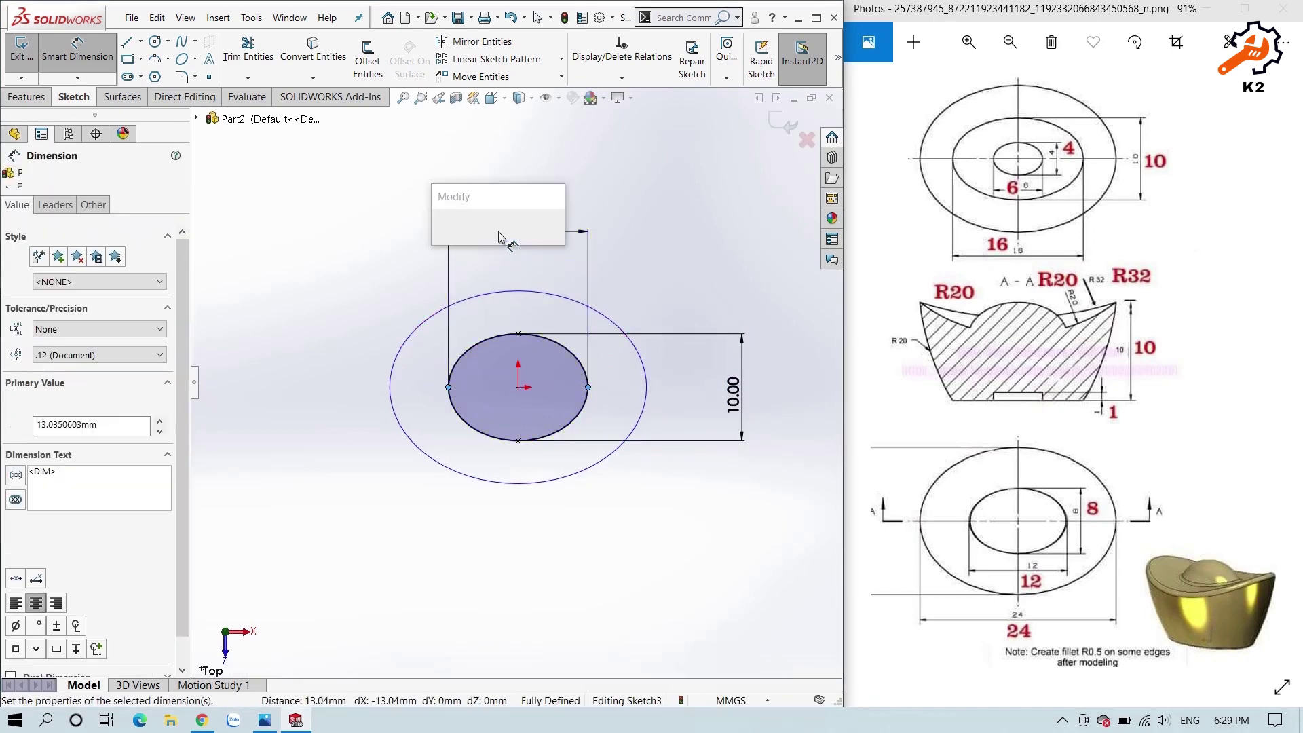
{"action": "key", "text": "Return"}
{"action": "key", "text": "Escape"}
{"action": "left_click", "coordinate": [778, 129]}
{"action": "mouse_move", "coordinate": [610, 380]}
{"action": "middle_mouse_down"}
{"action": "mouse_move", "coordinate": [538, 300]}
{"action": "mouse_move", "coordinate": [516, 312]}
{"action": "middle_mouse_up"}
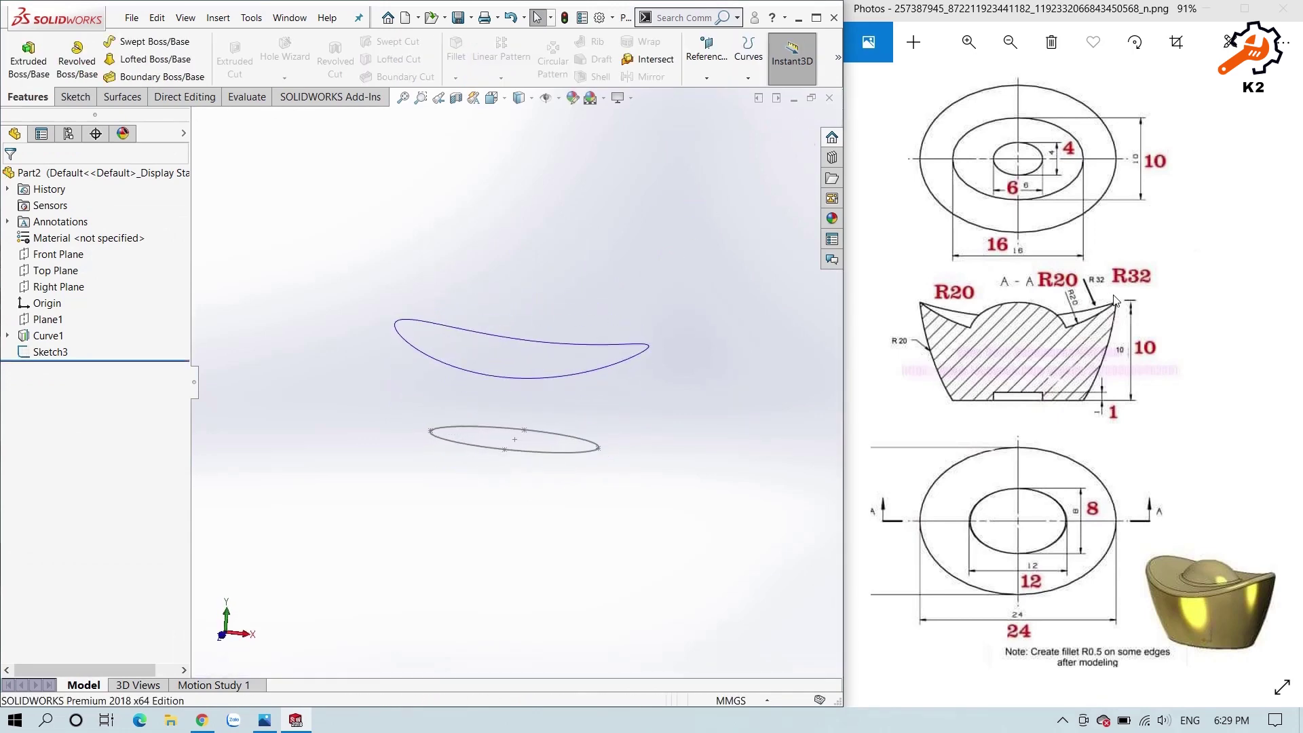
{"action": "scroll", "coordinate": [950, 364], "scroll_direction": "up", "scroll_amount": 4}
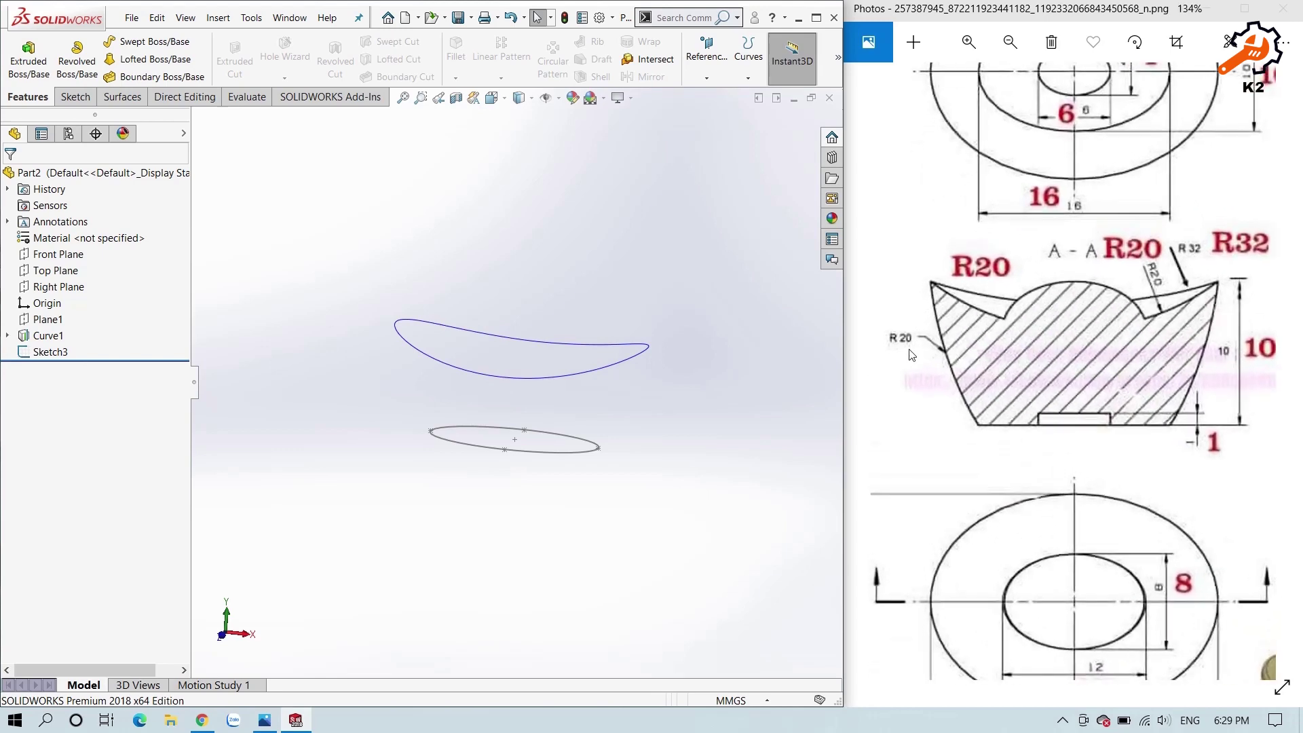
- Start a sketch on the Front Plane and draw a three-point arc of about 14 mm radius from the rim's left end to the base ellipse
{"action": "scroll", "coordinate": [916, 348], "scroll_direction": "down", "scroll_amount": 4}
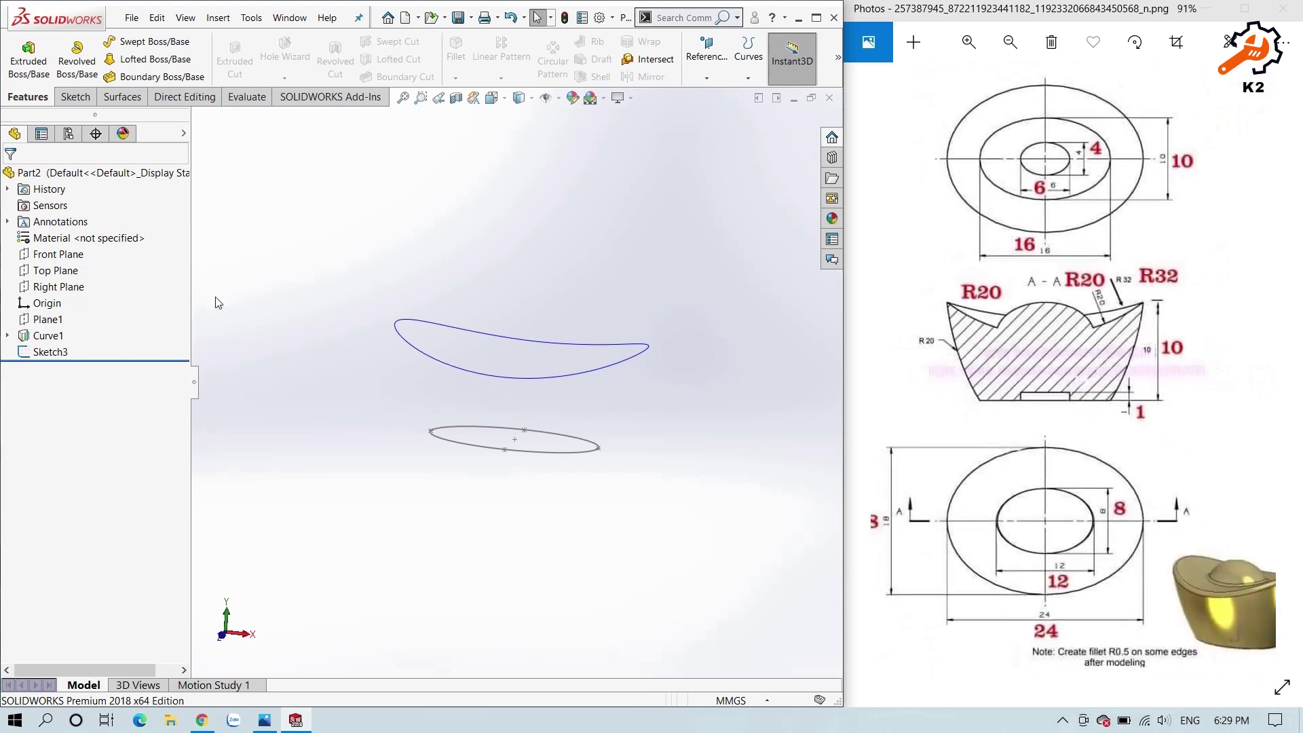
{"action": "left_click", "coordinate": [62, 255]}
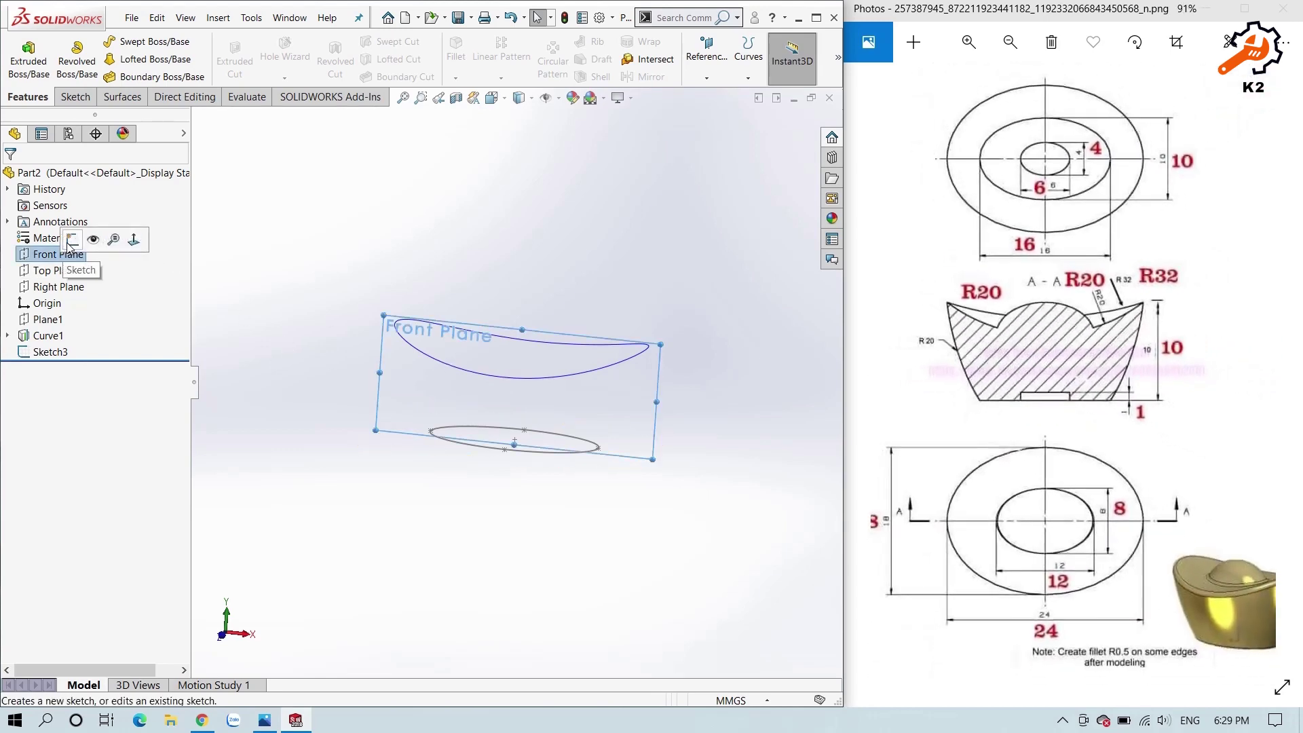
{"action": "left_click", "coordinate": [70, 240]}
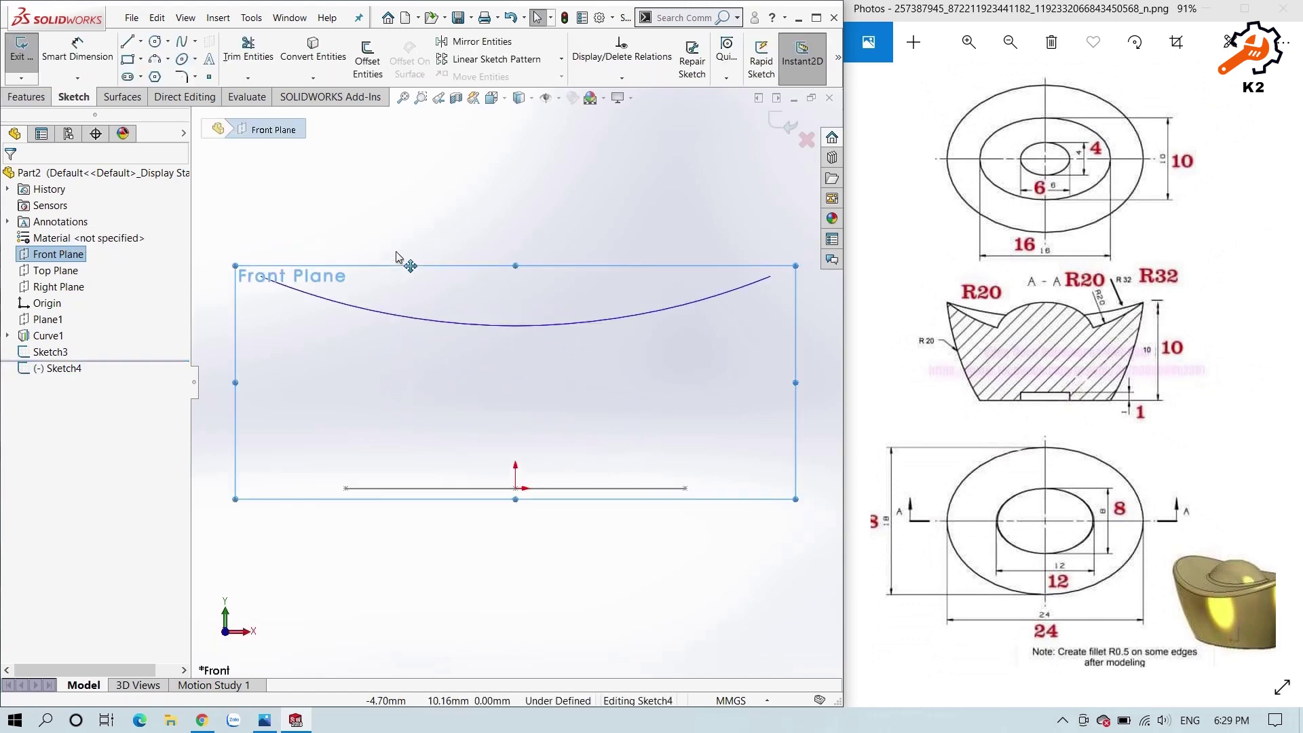
{"action": "left_click", "coordinate": [168, 59]}
{"action": "left_click", "coordinate": [194, 107]}
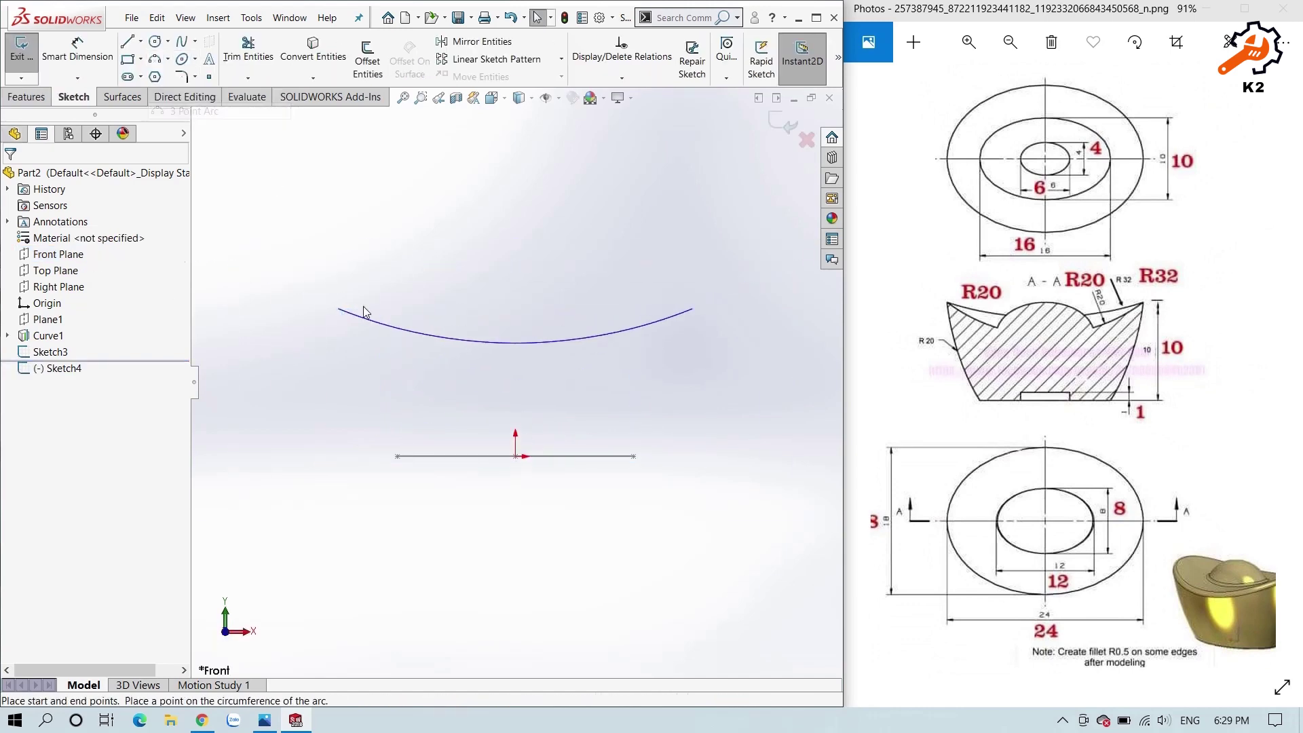
{"action": "left_click", "coordinate": [376, 425]}
{"action": "key", "text": "Escape"}
- Add pierce relations tying the side arc's upper endpoint to the rim curve and its lower endpoint to the base ellipse
{"action": "middle_click_drag", "start_coordinate": [442, 354], "coordinate": [397, 379]}
{"action": "scroll", "coordinate": [398, 378], "scroll_direction": "down", "scroll_amount": 2}
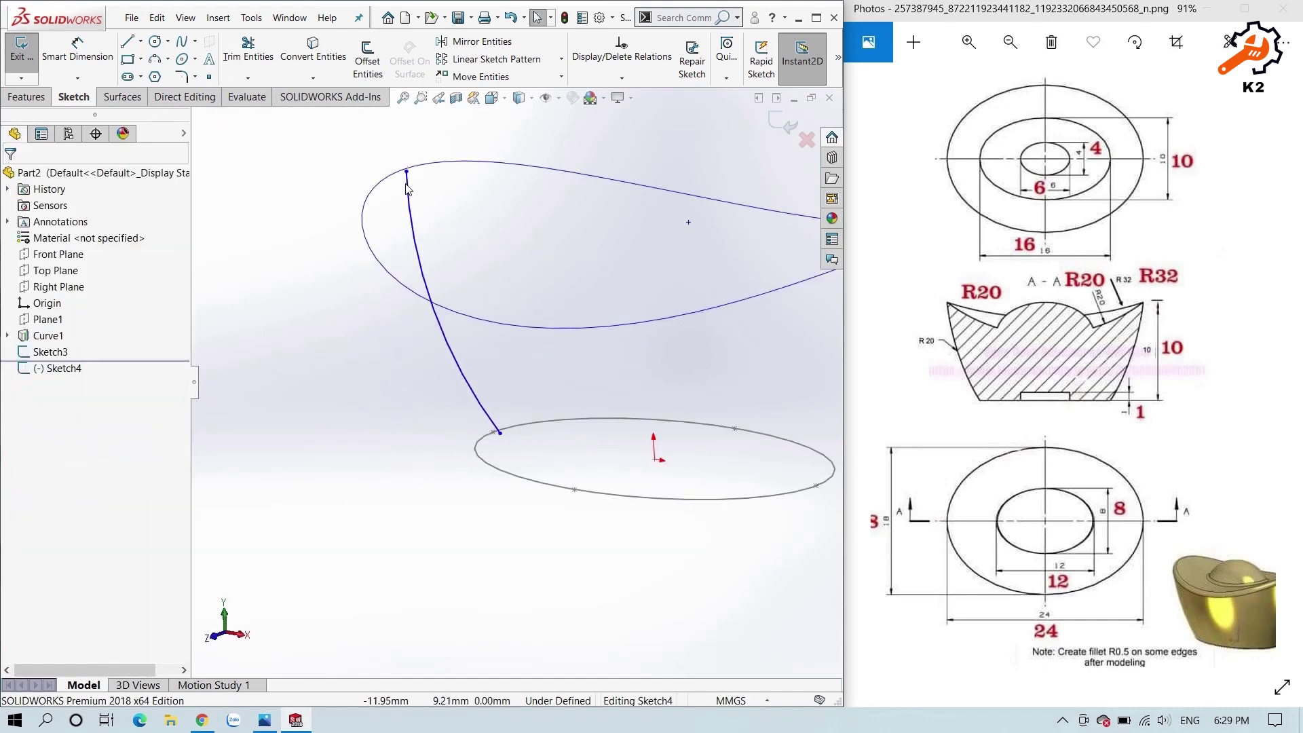
{"action": "left_click", "coordinate": [405, 174]}
{"action": "left_click", "coordinate": [391, 175], "text": "ctrl"}
{"action": "left_click", "coordinate": [435, 117]}
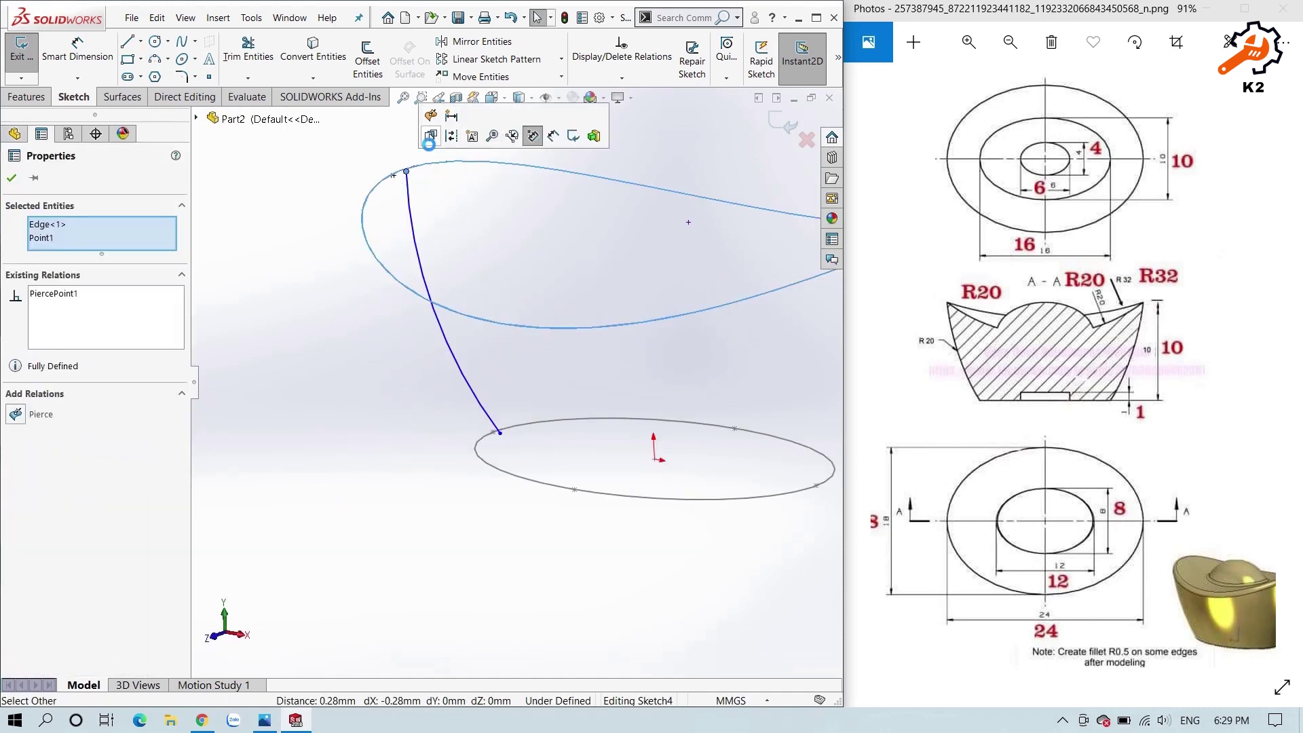
{"action": "key", "text": "Escape"}
{"action": "left_click", "coordinate": [497, 435]}
{"action": "left_click", "coordinate": [486, 440], "text": "ctrl"}
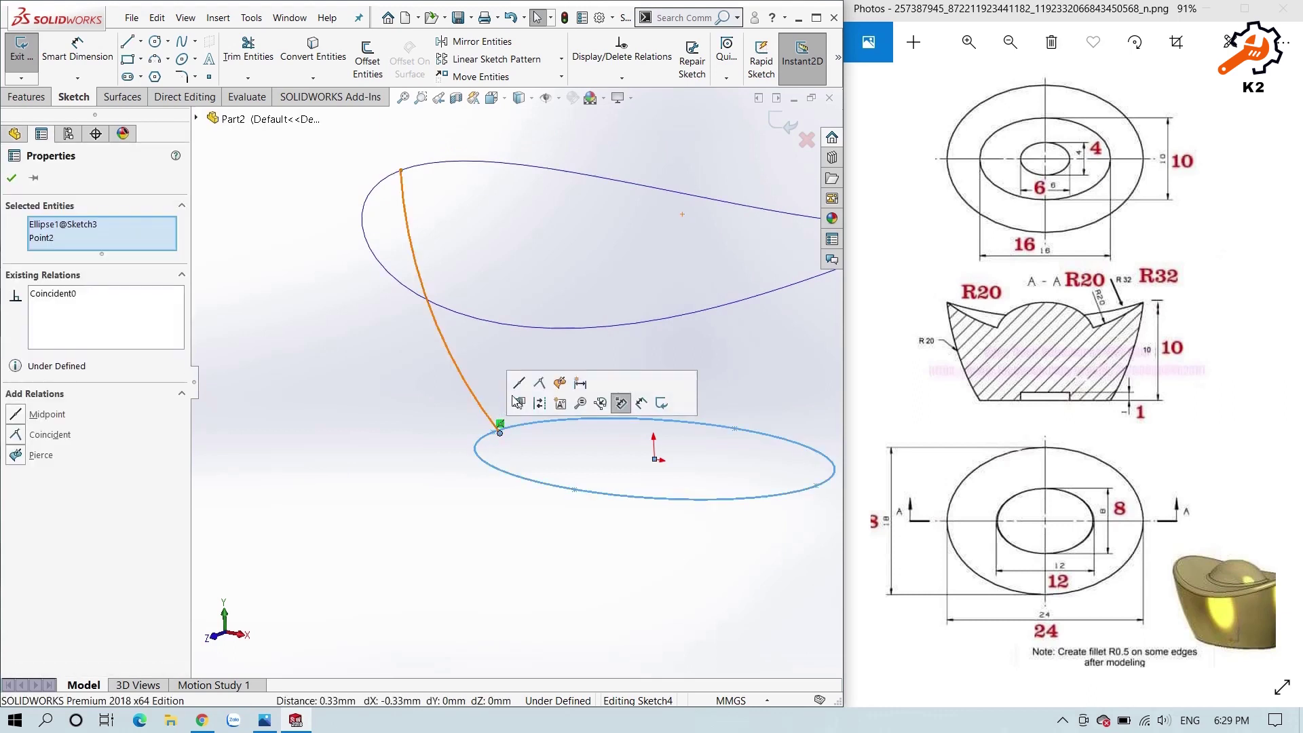
{"action": "key", "text": "Escape"}
- Dimension the side arc's radius as 20 mm
{"action": "key", "text": "ctrl+1"}
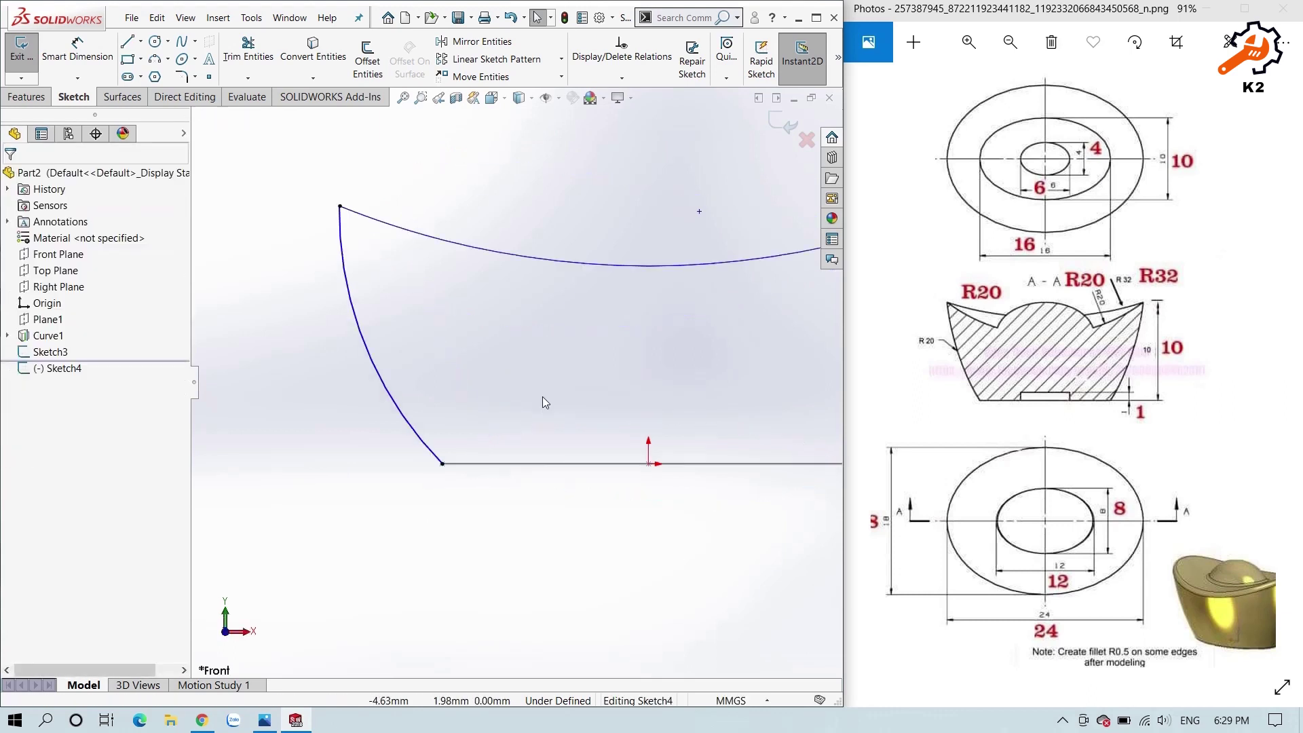
{"action": "right_click_drag", "start_coordinate": [502, 602], "coordinate": [494, 557]}
{"action": "left_click", "coordinate": [380, 381]}
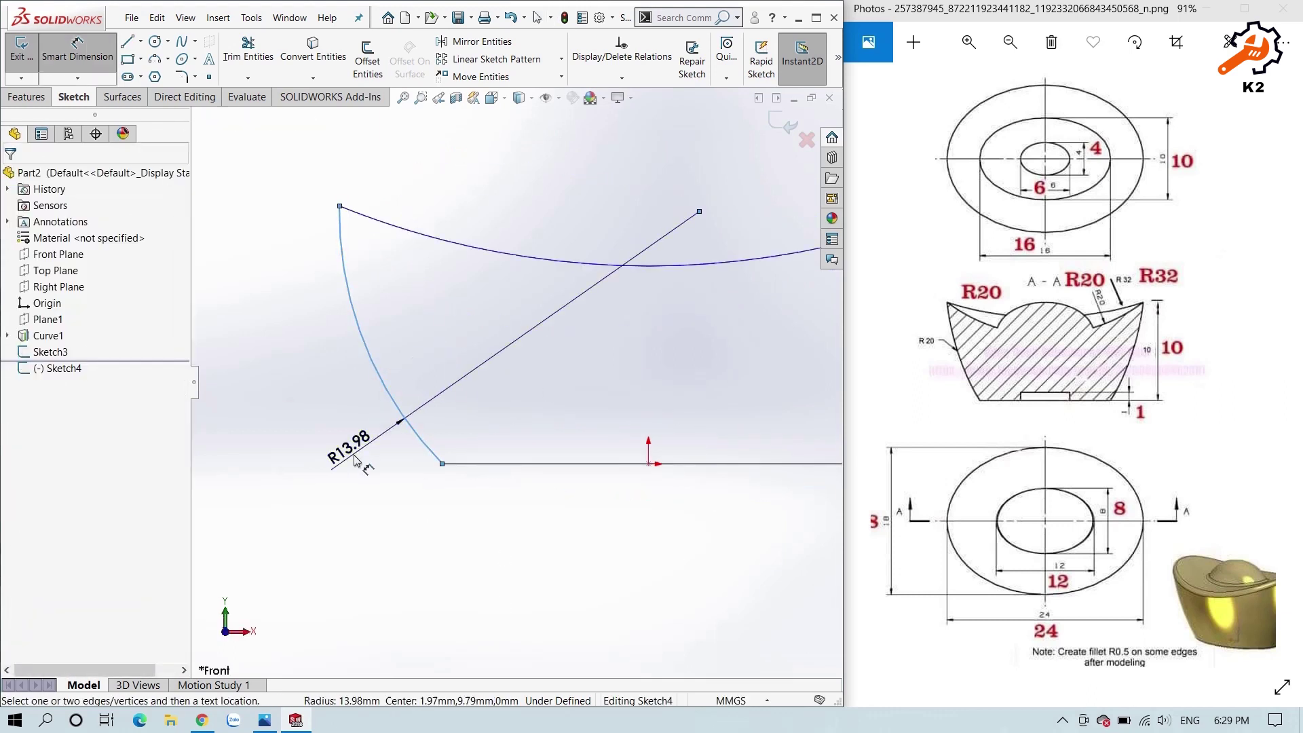
{"action": "left_click", "coordinate": [353, 455]}
{"action": "type", "text": "20"}
{"action": "key", "text": "Return"}
{"action": "scroll", "coordinate": [529, 480], "scroll_direction": "up", "scroll_amount": 3}
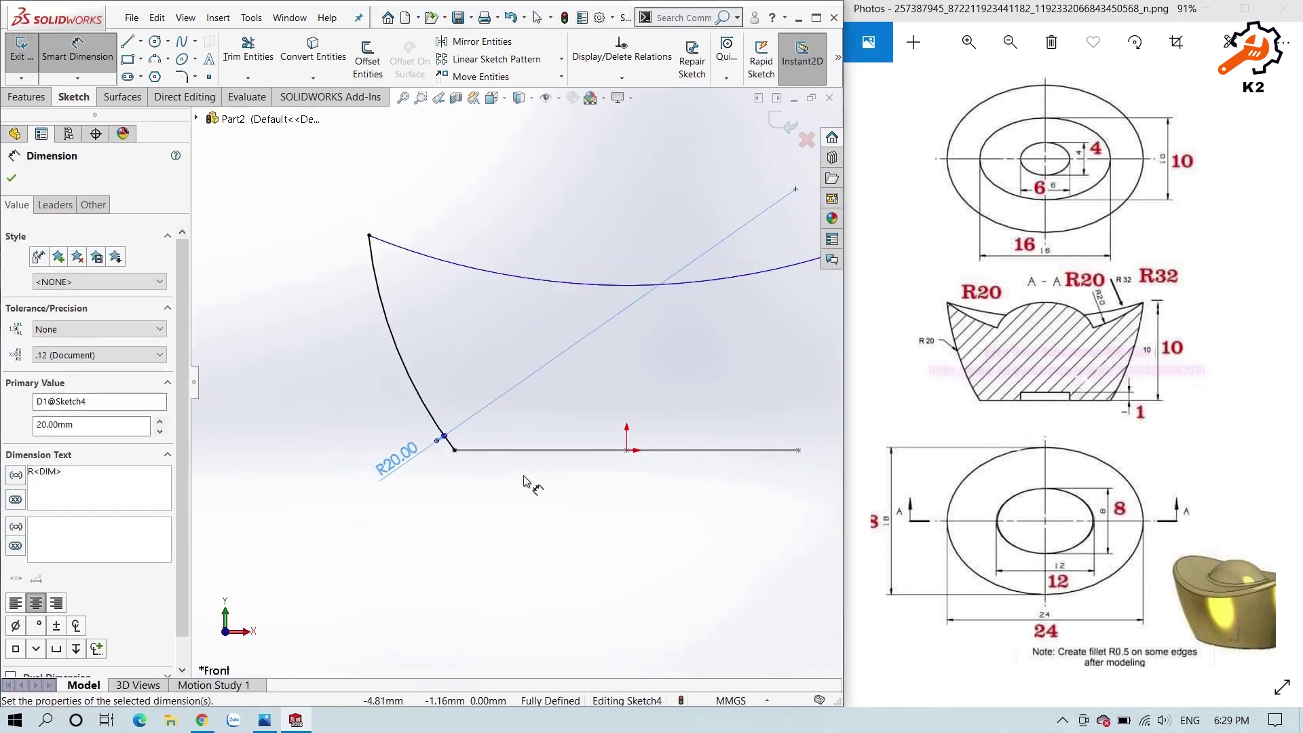
- Draw a vertical centerline upward from the origin, extending above the rim curve
{"action": "right_click_drag", "start_coordinate": [660, 474], "coordinate": [604, 441]}
{"action": "left_click", "coordinate": [593, 429]}
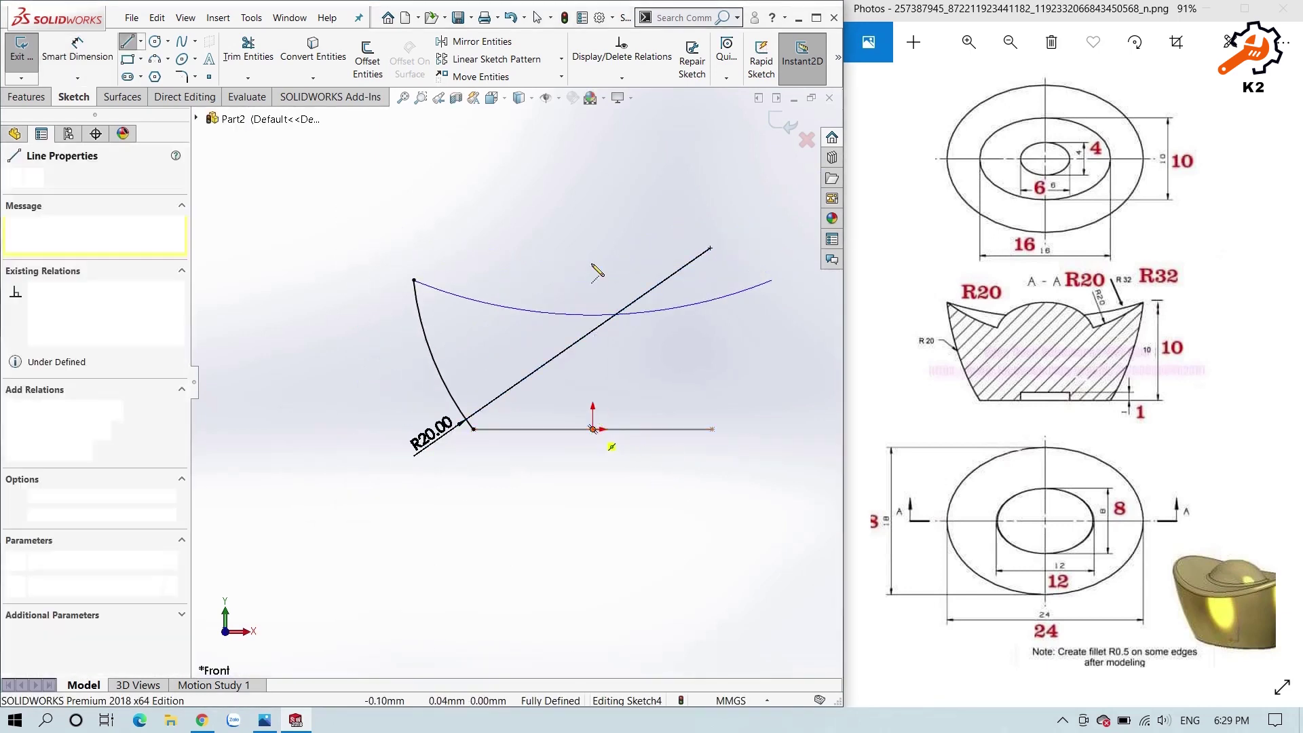
{"action": "left_click", "coordinate": [593, 249]}
{"action": "key", "text": "Escape"}
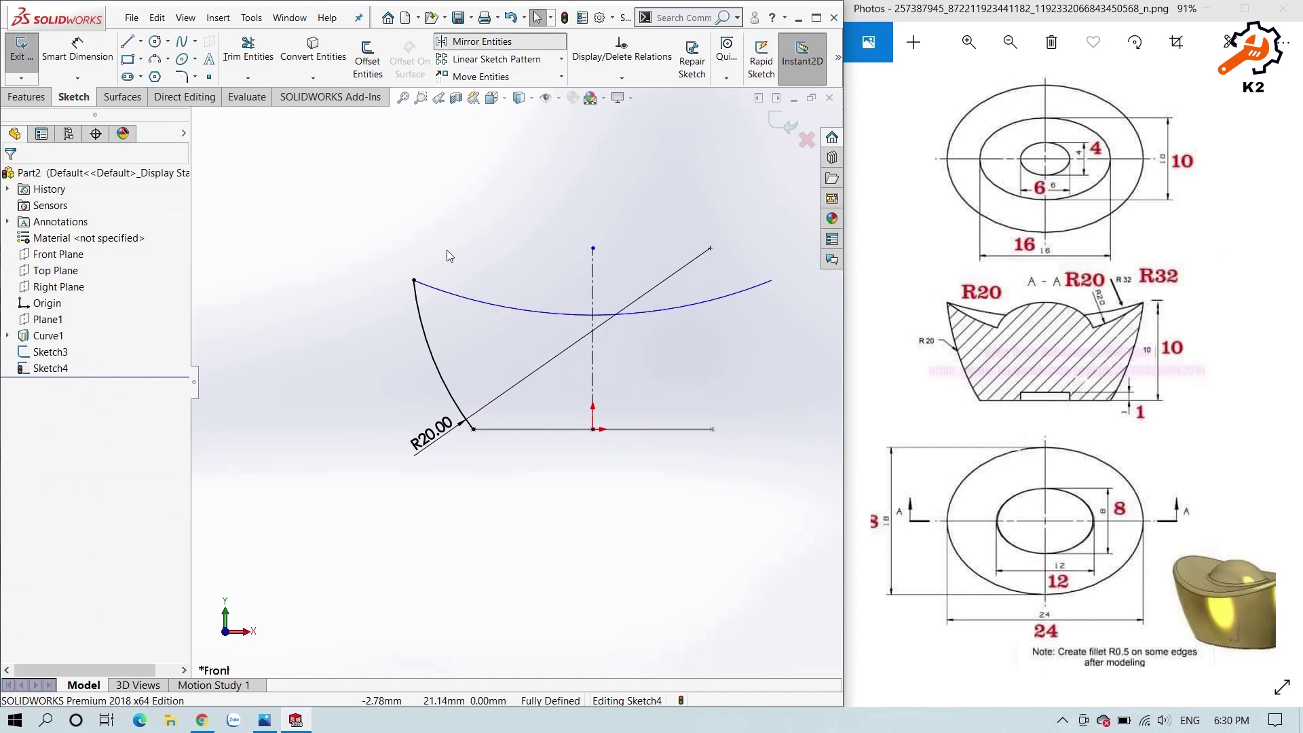
- Mirror the side arc about the vertical centerline and exit the sketch
{"action": "left_click", "coordinate": [481, 42]}
{"action": "left_click", "coordinate": [422, 335]}
{"action": "left_click", "coordinate": [593, 324]}
{"action": "key", "text": "Return"}
{"action": "middle_click_drag", "start_coordinate": [693, 231], "coordinate": [677, 292]}
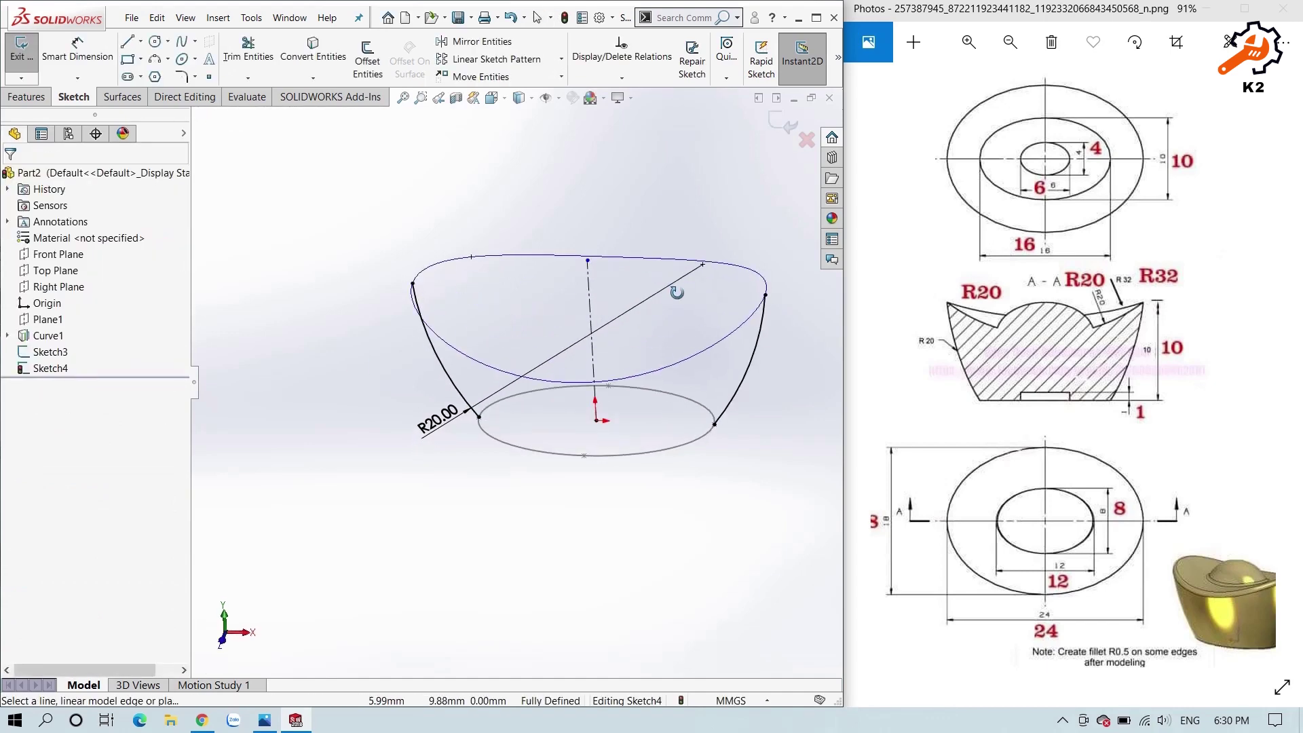
{"action": "left_click", "coordinate": [777, 126]}
{"action": "mouse_move", "coordinate": [626, 361]}
{"action": "middle_mouse_down"}
{"action": "mouse_move", "coordinate": [649, 358]}
{"action": "mouse_move", "coordinate": [622, 327]}
{"action": "middle_mouse_up"}
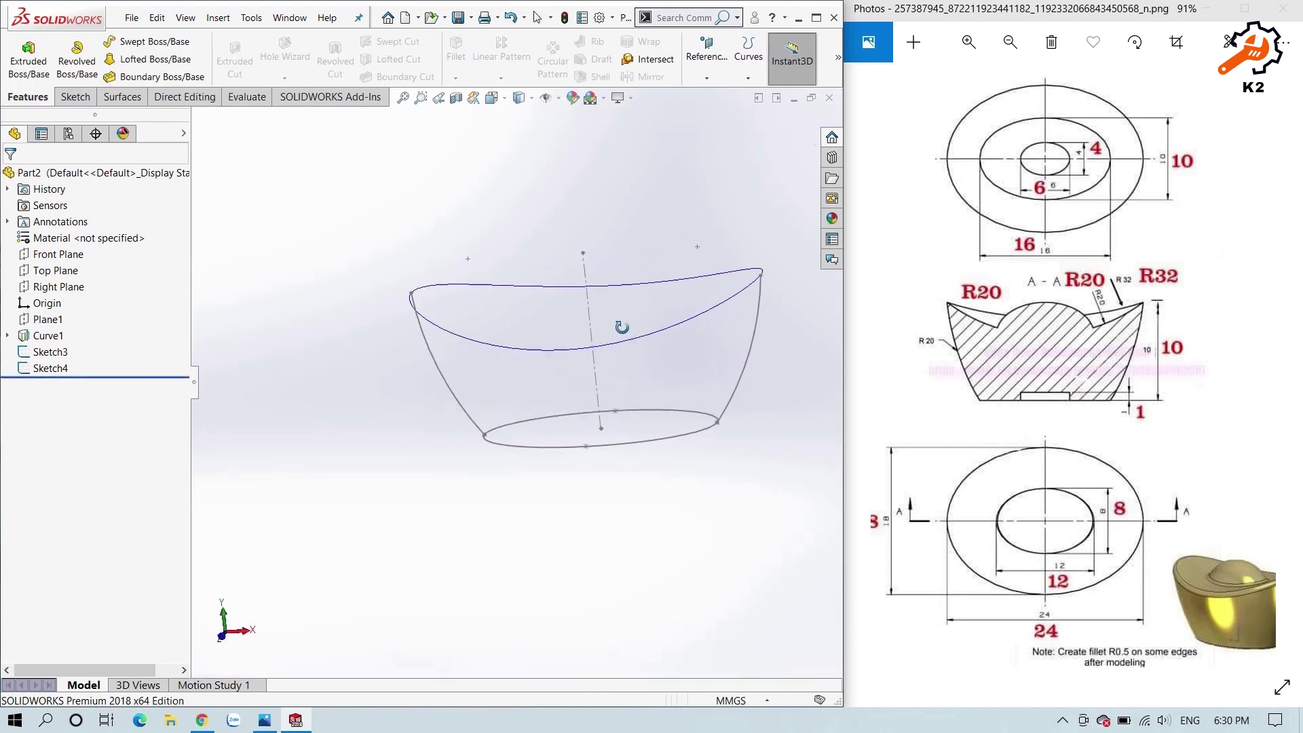
- Start a lofted surface with the curved rim and the base ellipse as its profiles
{"action": "left_click", "coordinate": [122, 99]}
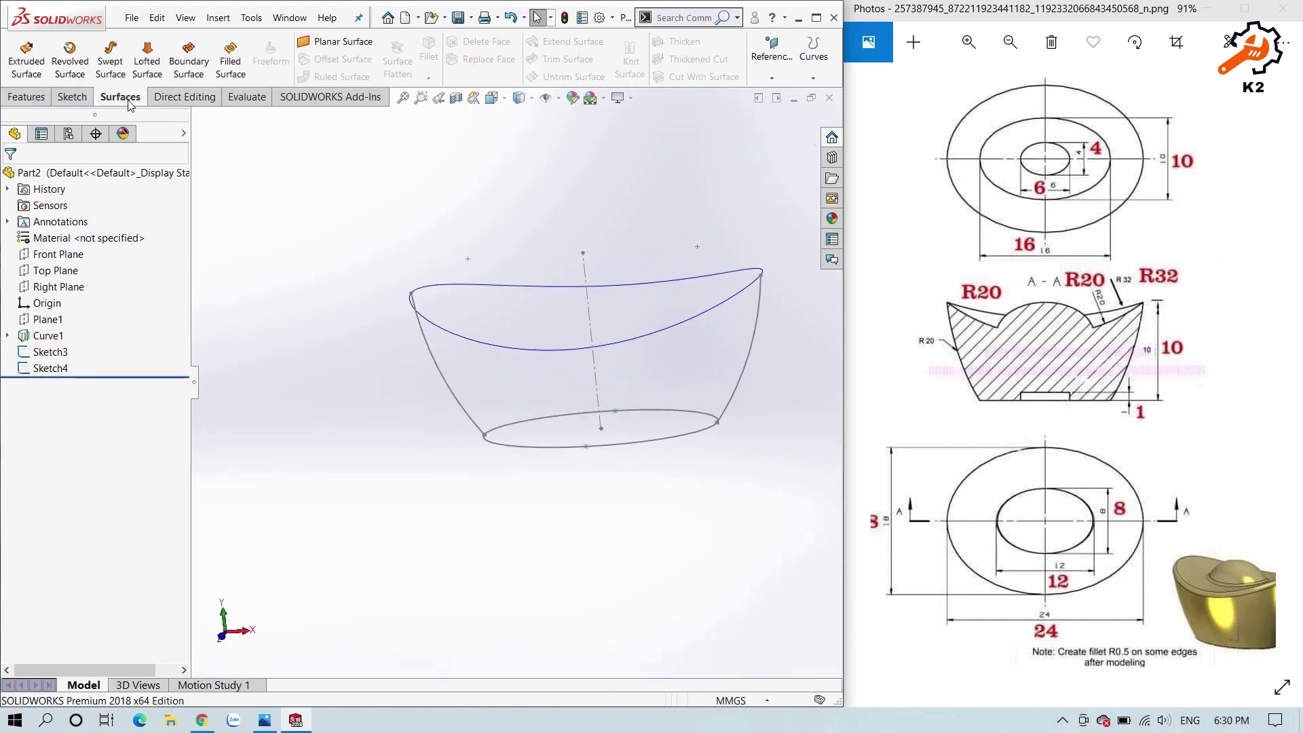
{"action": "left_click", "coordinate": [156, 61]}
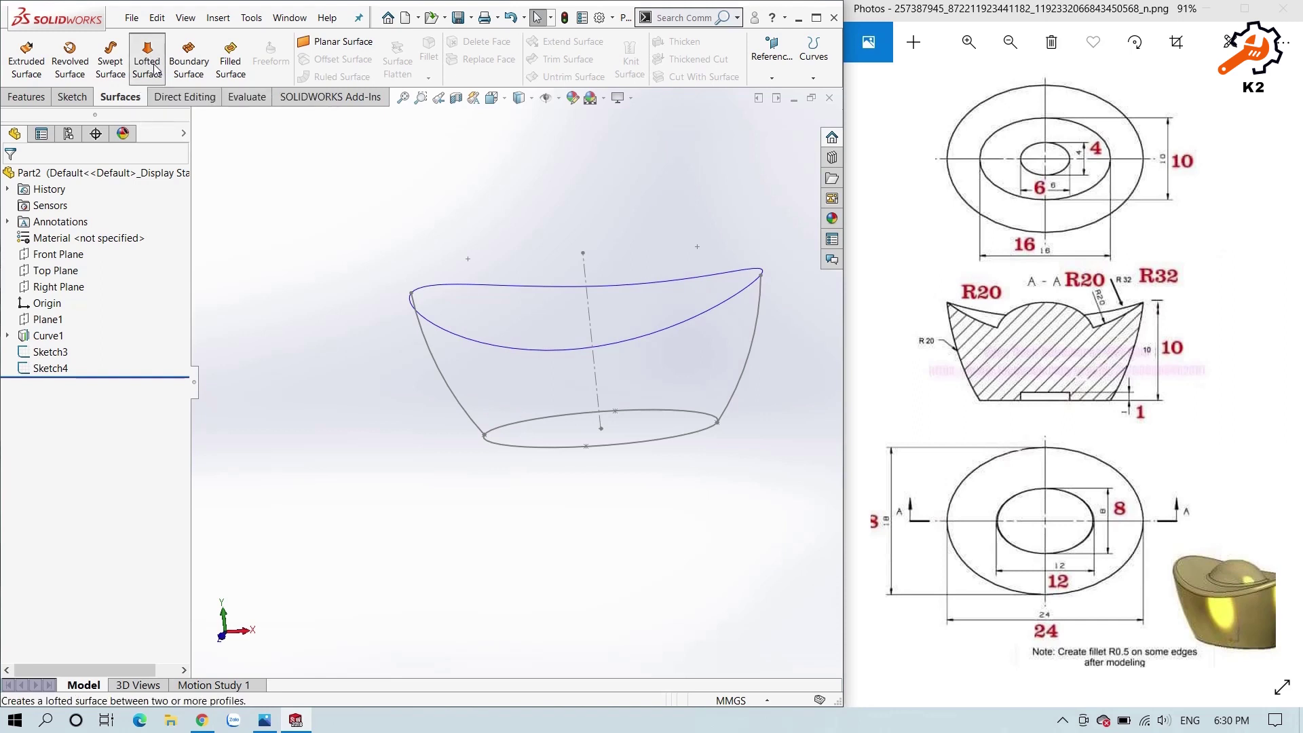
{"action": "left_click", "coordinate": [455, 337]}
{"action": "mouse_move", "coordinate": [456, 341]}
{"action": "middle_mouse_down"}
{"action": "mouse_move", "coordinate": [540, 456]}
{"action": "mouse_move", "coordinate": [552, 450]}
{"action": "middle_mouse_up"}
{"action": "left_click", "coordinate": [576, 458]}
- Add both R20 side arcs as separate open-group guide curves and create the lofted surface
{"action": "left_click", "coordinate": [67, 394]}
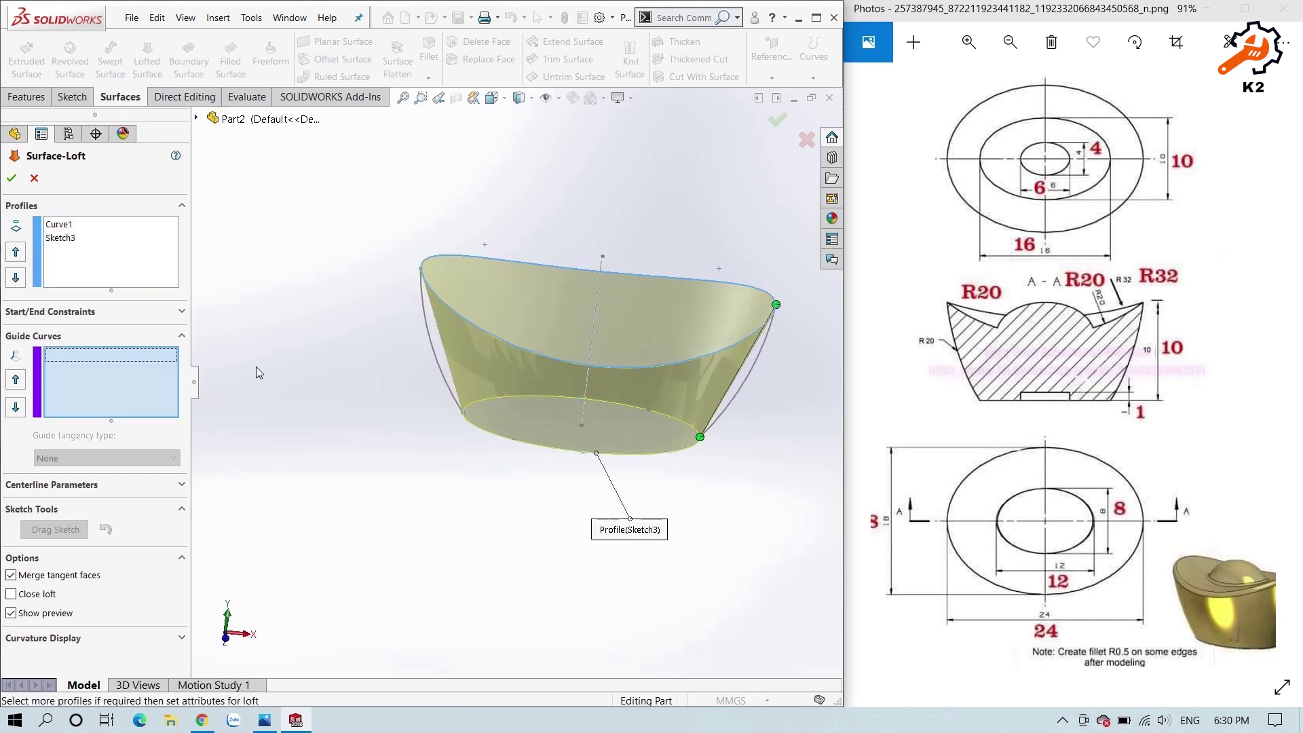
{"action": "left_click", "coordinate": [429, 322]}
{"action": "left_click", "coordinate": [482, 277]}
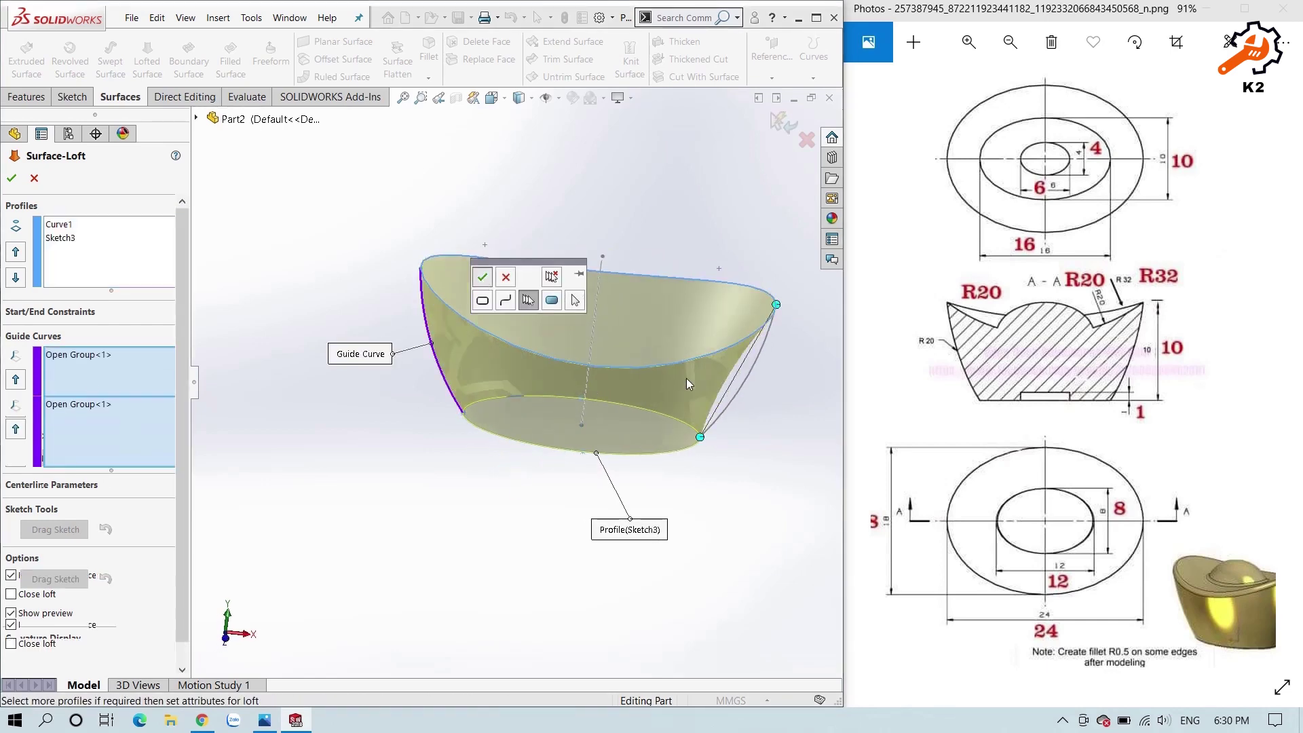
{"action": "left_click", "coordinate": [748, 376]}
{"action": "left_click", "coordinate": [543, 373]}
{"action": "middle_click_drag", "start_coordinate": [536, 380], "coordinate": [475, 421]}
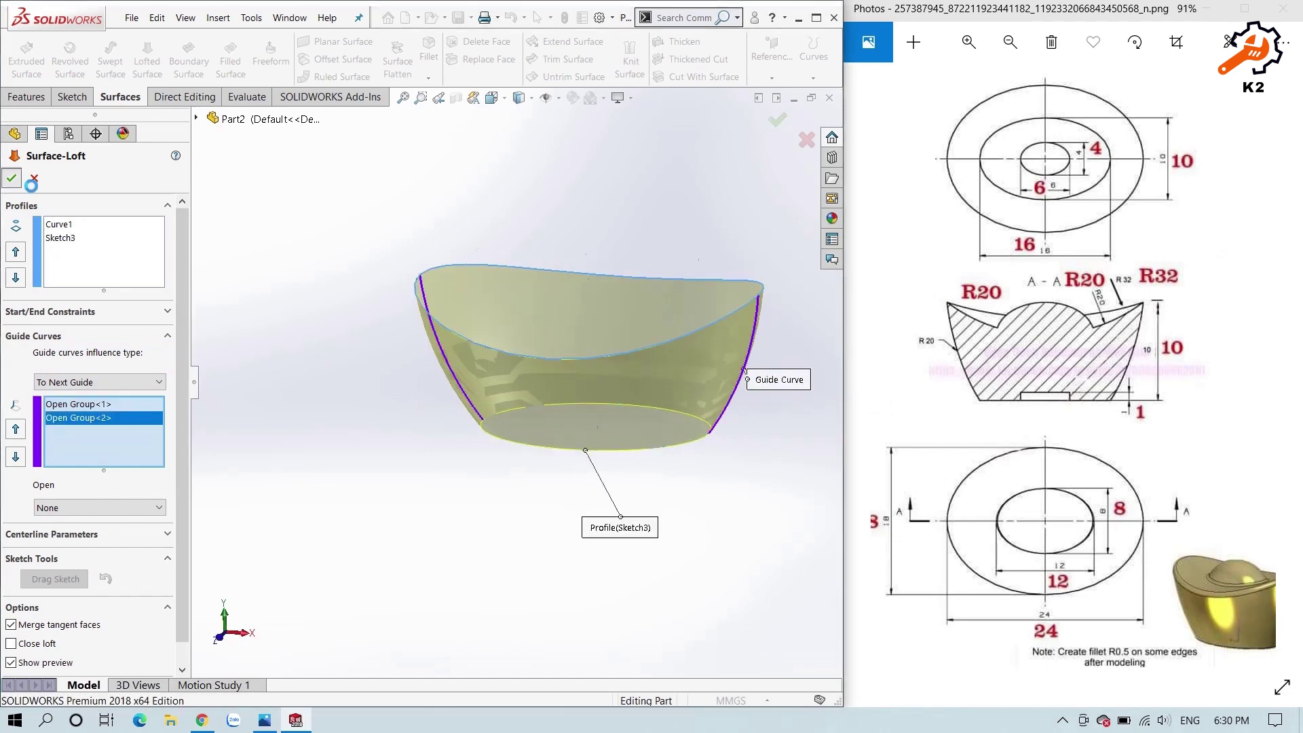
{"action": "key", "text": "Return"}
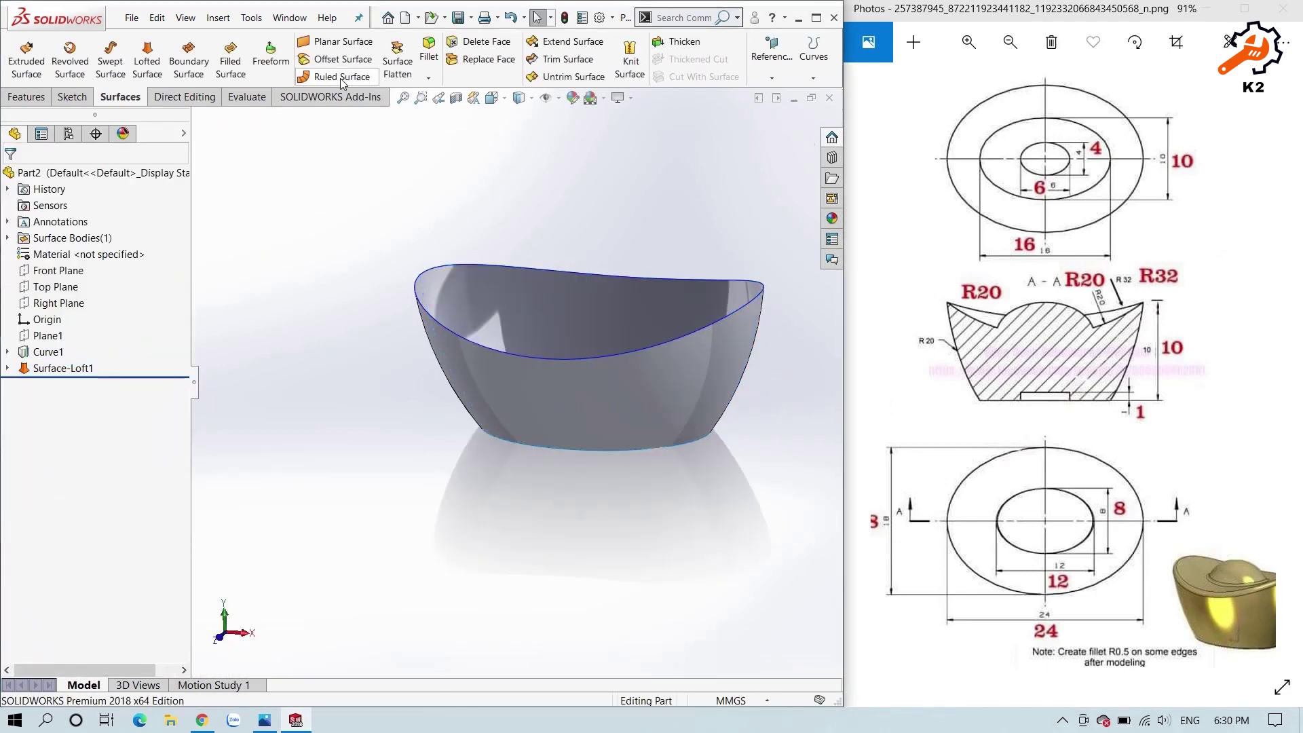
- Close the bottom of the lofted body with a planar surface bounded by its elliptical base edge
{"action": "left_click", "coordinate": [337, 51]}
{"action": "middle_click_drag", "start_coordinate": [344, 450], "coordinate": [93, 259]}
{"action": "left_click", "coordinate": [521, 393]}
{"action": "left_click", "coordinate": [11, 178]}
{"action": "middle_click_drag", "start_coordinate": [406, 363], "coordinate": [331, 369]}
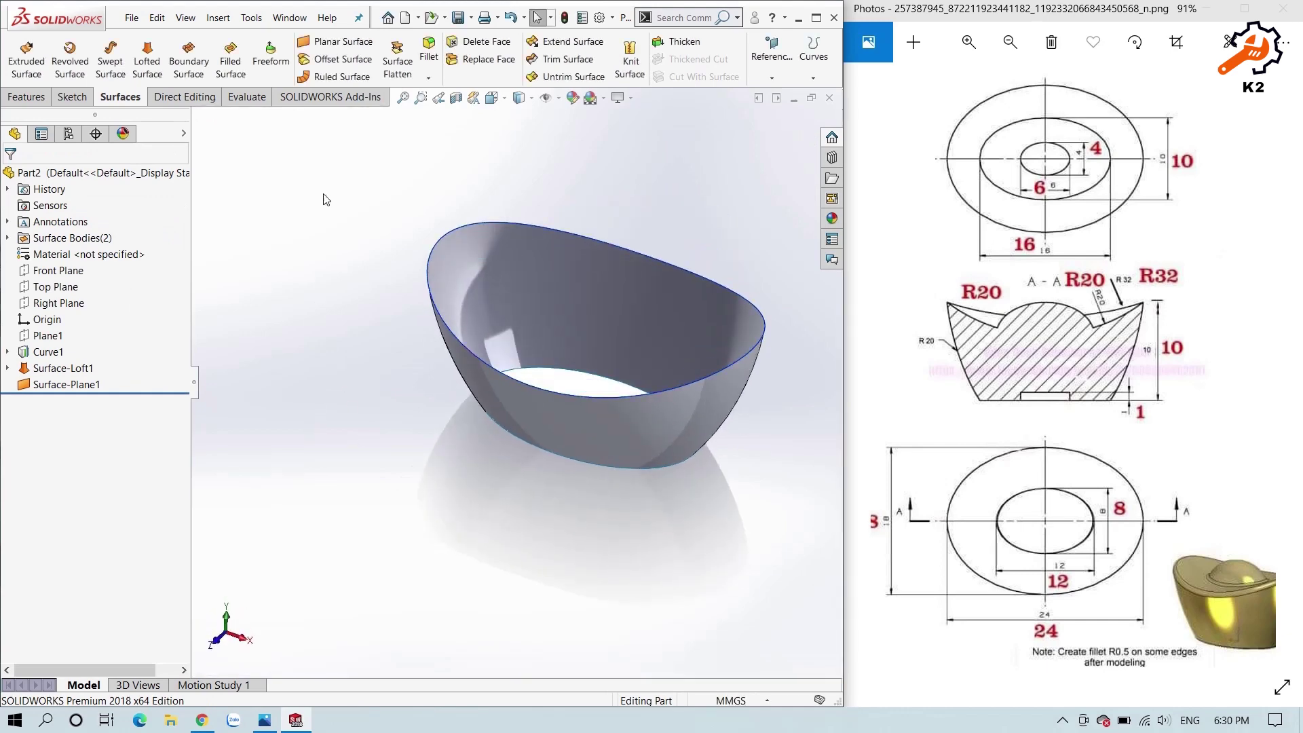
- Start a new sketch on the Front Plane
{"action": "left_click", "coordinate": [63, 280]}
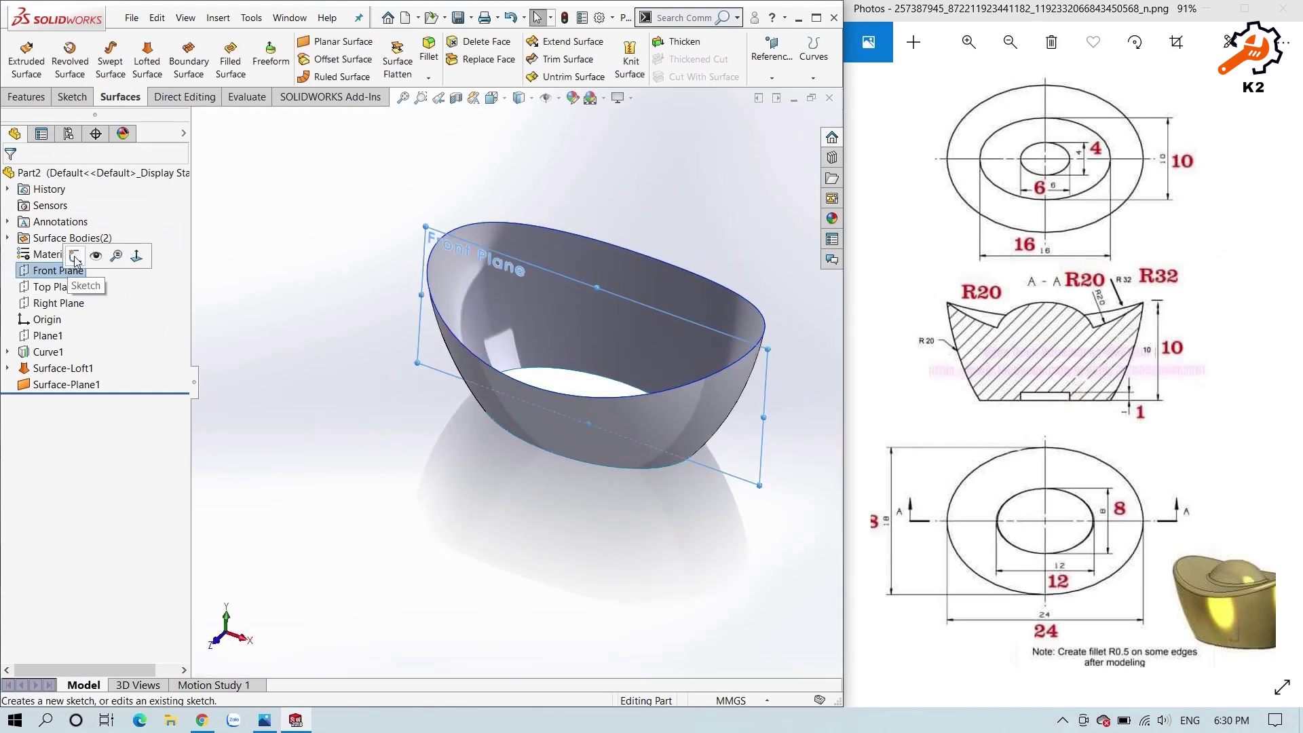
{"action": "left_click", "coordinate": [88, 256]}
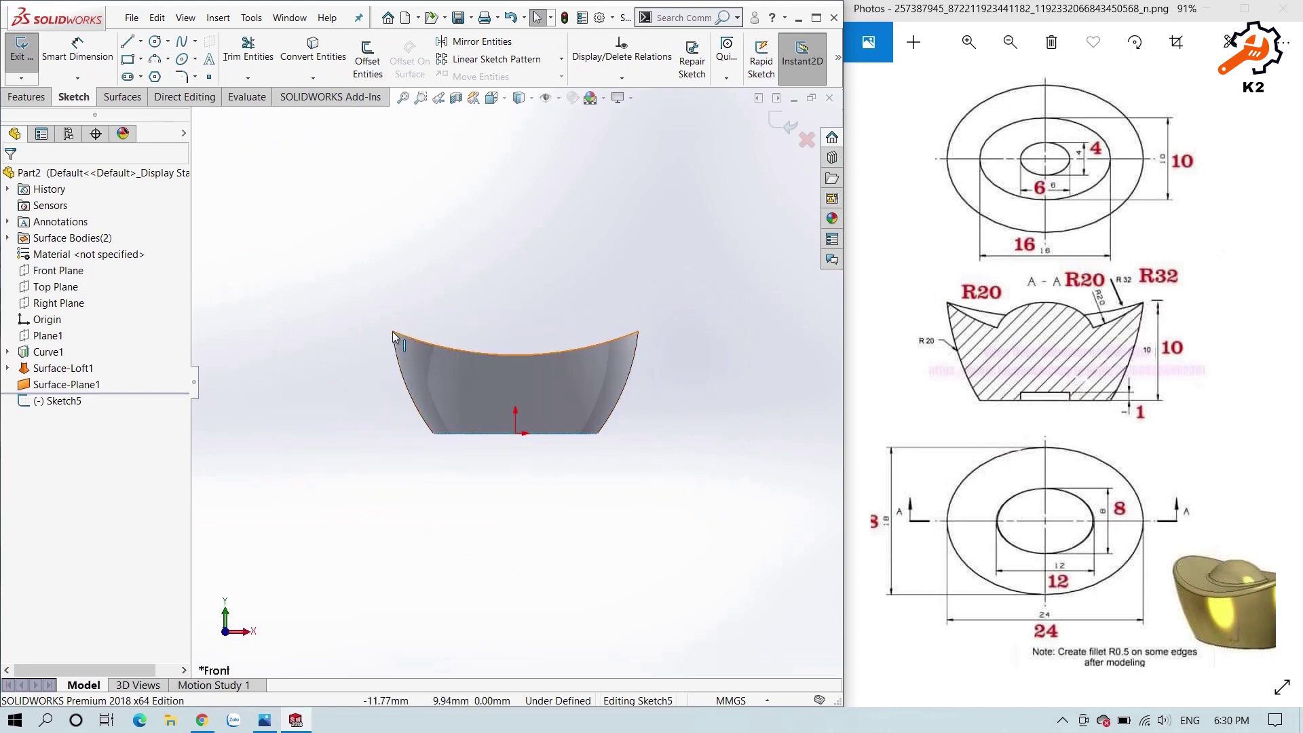
{"action": "scroll", "coordinate": [536, 410], "scroll_direction": "down", "scroll_amount": 3}
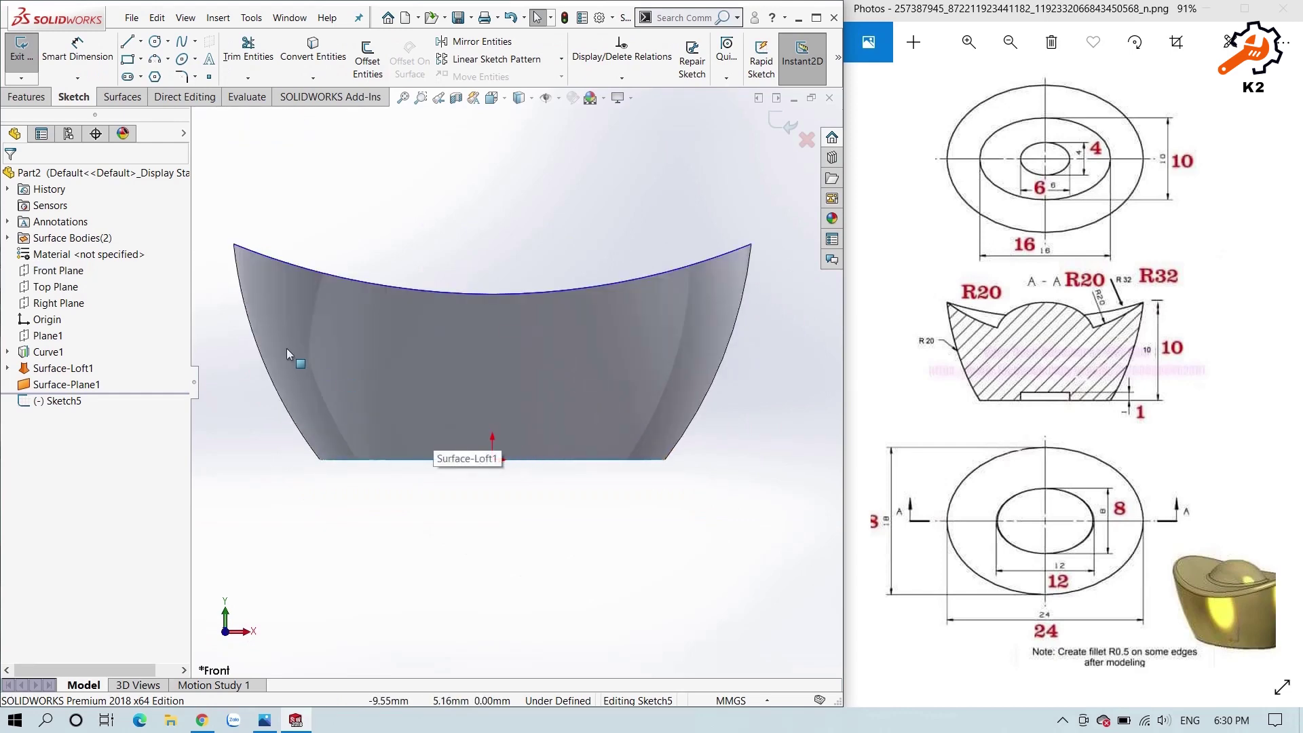
{"action": "left_click", "coordinate": [155, 60]}
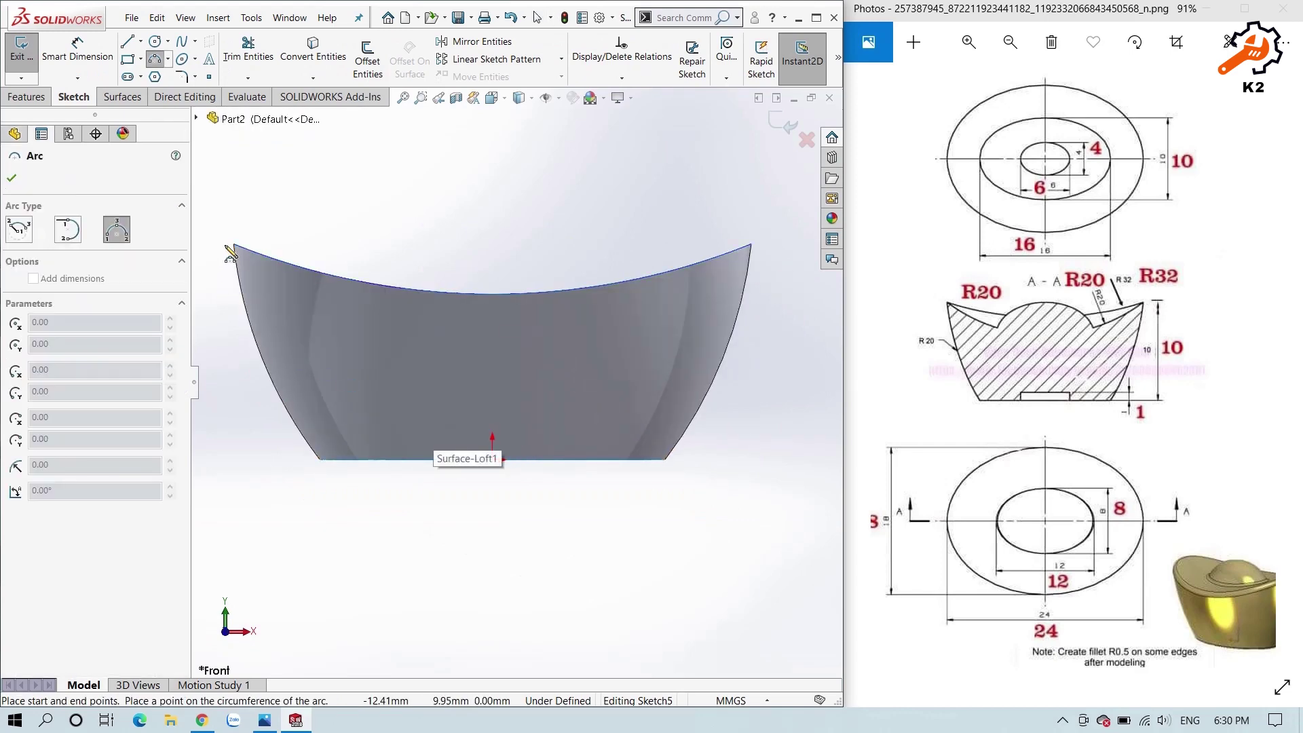
{"action": "left_click", "coordinate": [167, 60]}
{"action": "key", "text": "Escape"}
{"action": "key", "text": "Escape"}
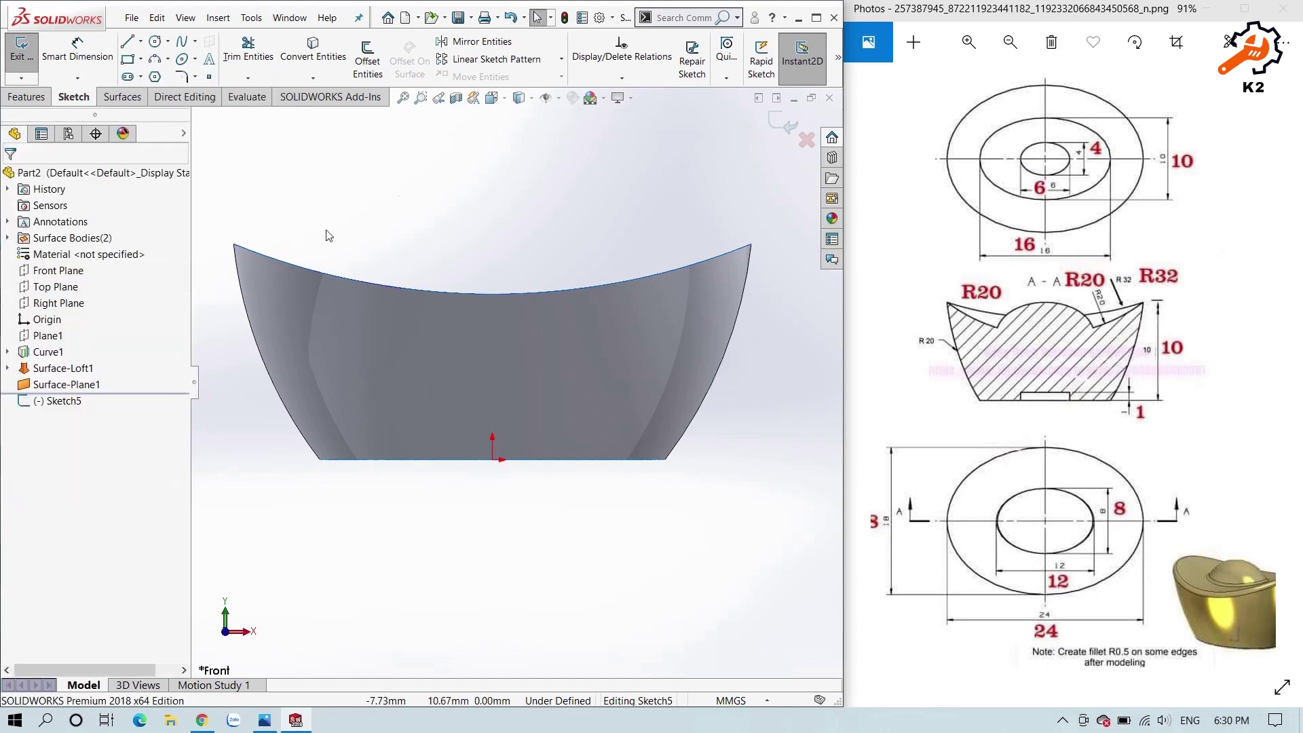
- Draw a downward-bowed three-point arc of about 25 mm radius between the two raised tips of the rim
{"action": "left_click", "coordinate": [168, 59]}
{"action": "left_click", "coordinate": [194, 115]}
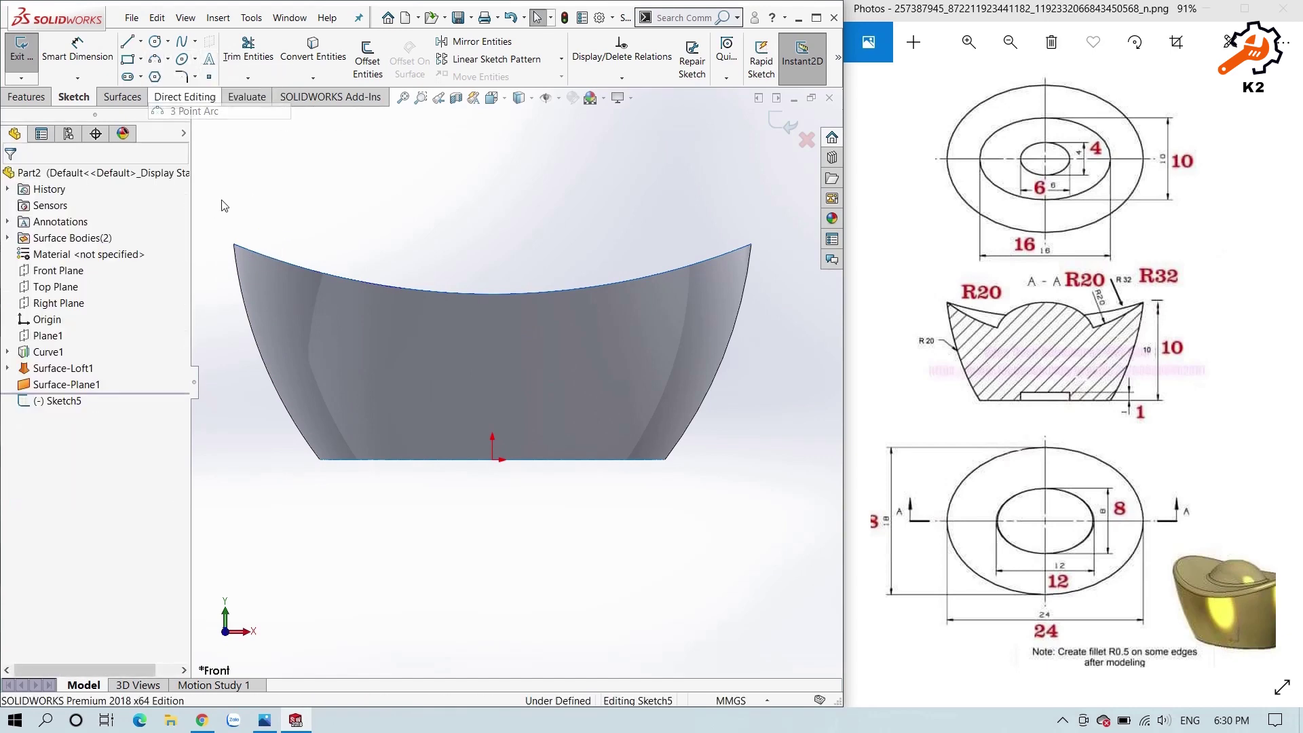
{"action": "left_click", "coordinate": [235, 246]}
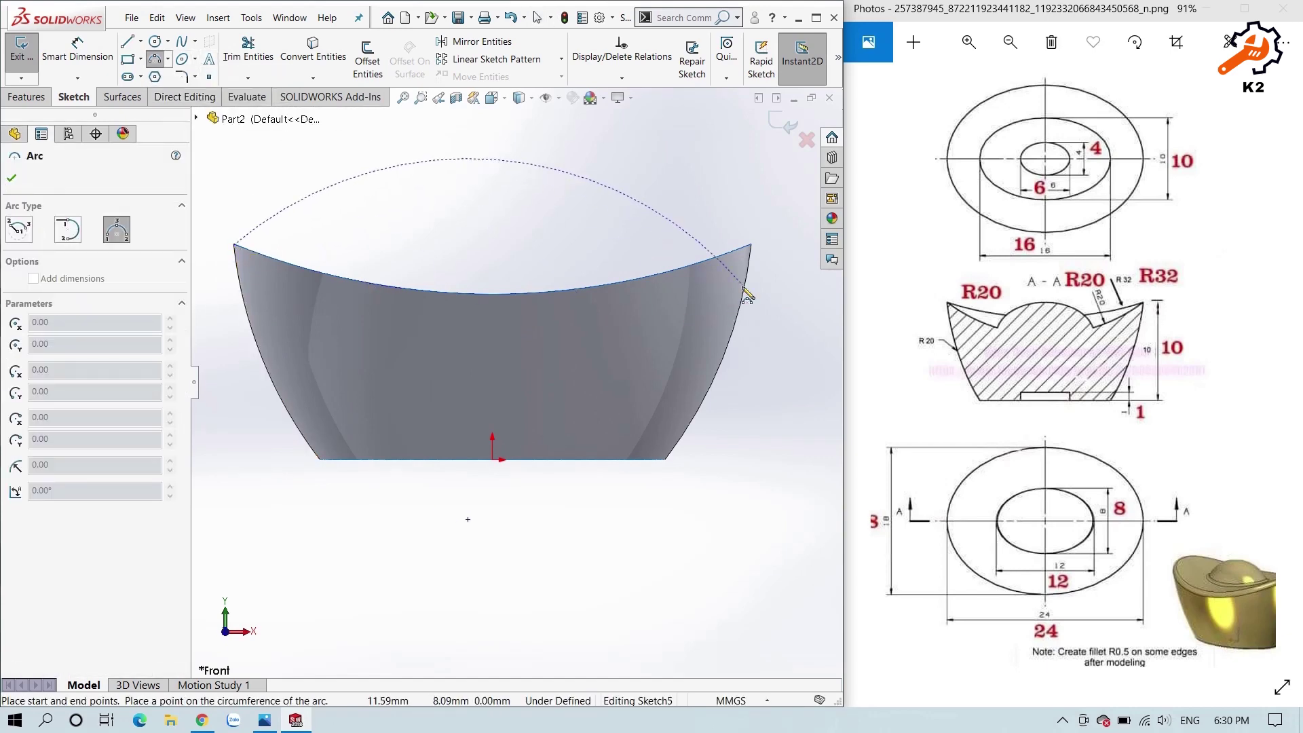
{"action": "left_click", "coordinate": [752, 245]}
{"action": "left_click", "coordinate": [504, 316]}
{"action": "key", "text": "Escape"}
- Add pierce relations between both endpoints of the new arc and the loft's rim edge
{"action": "middle_click_drag", "start_coordinate": [504, 319], "coordinate": [414, 370]}
{"action": "left_click", "coordinate": [311, 182]}
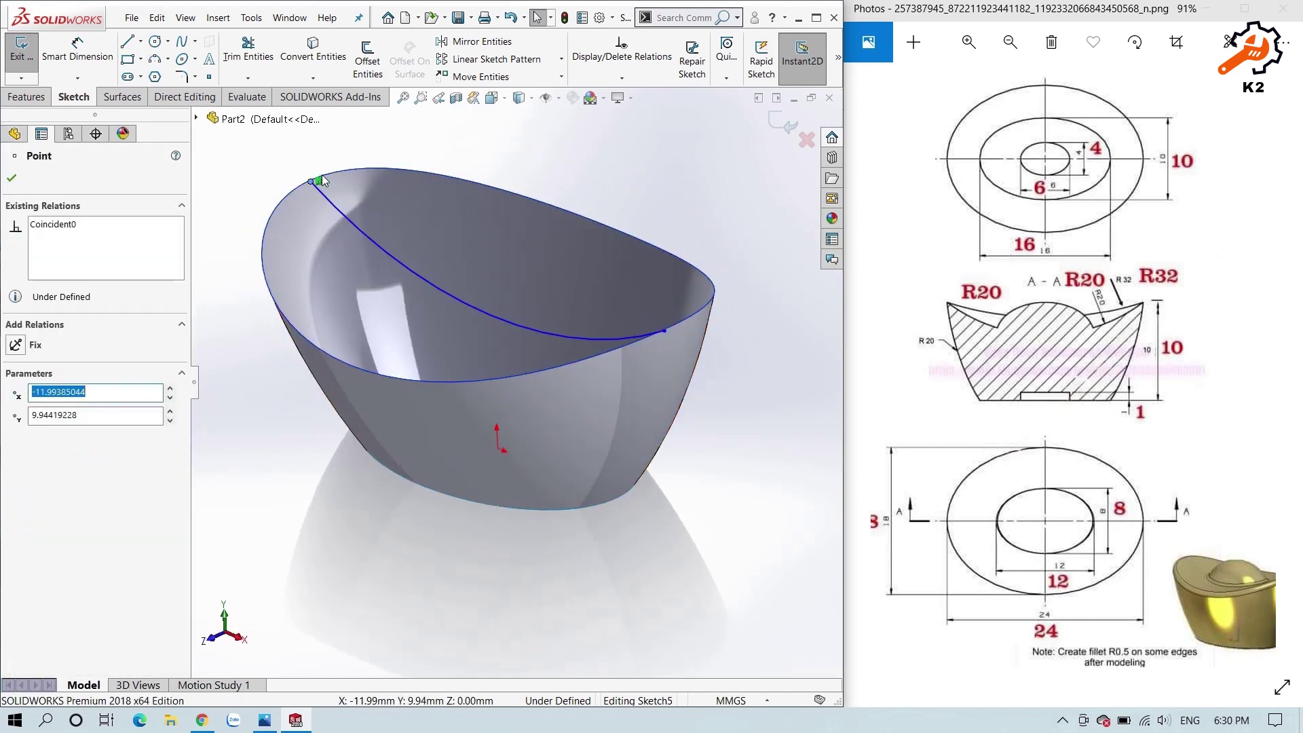
{"action": "left_click", "coordinate": [324, 175], "text": "ctrl"}
{"action": "left_click", "coordinate": [382, 123]}
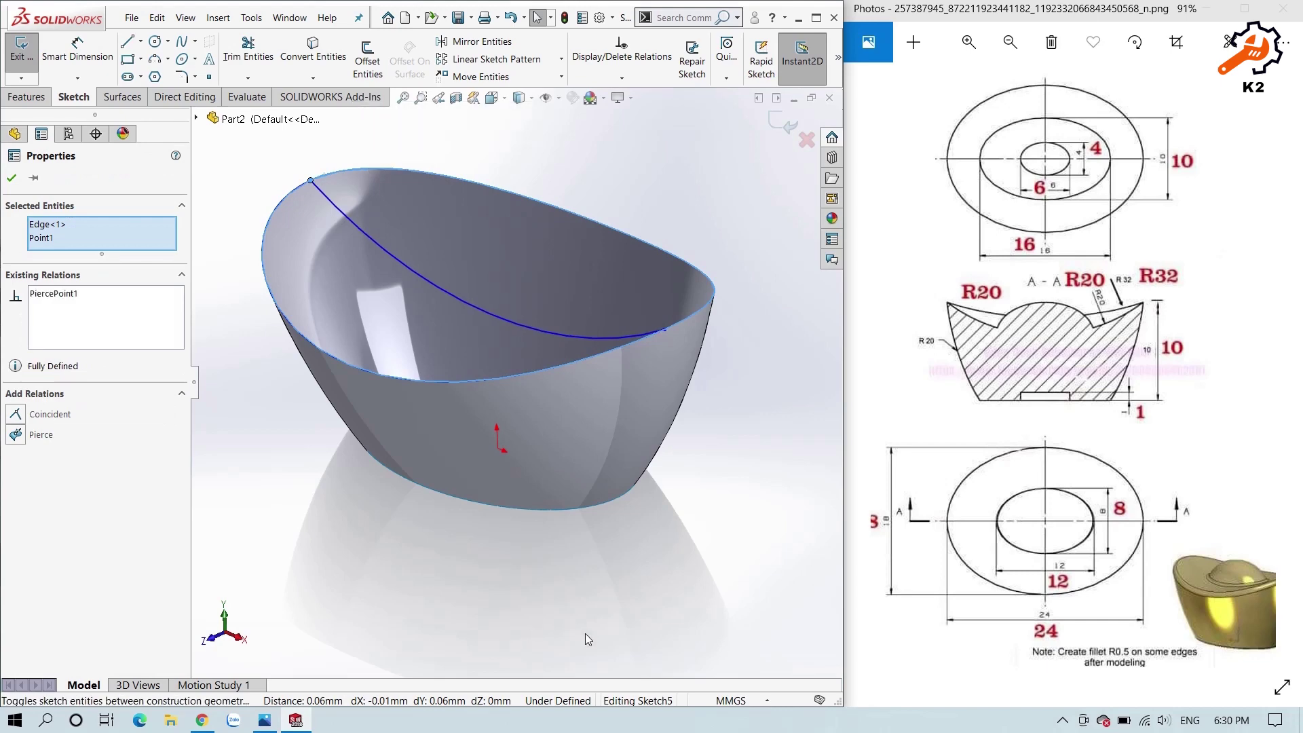
{"action": "left_click", "coordinate": [589, 635]}
{"action": "left_click", "coordinate": [666, 330]}
{"action": "left_click", "coordinate": [674, 324], "text": "ctrl"}
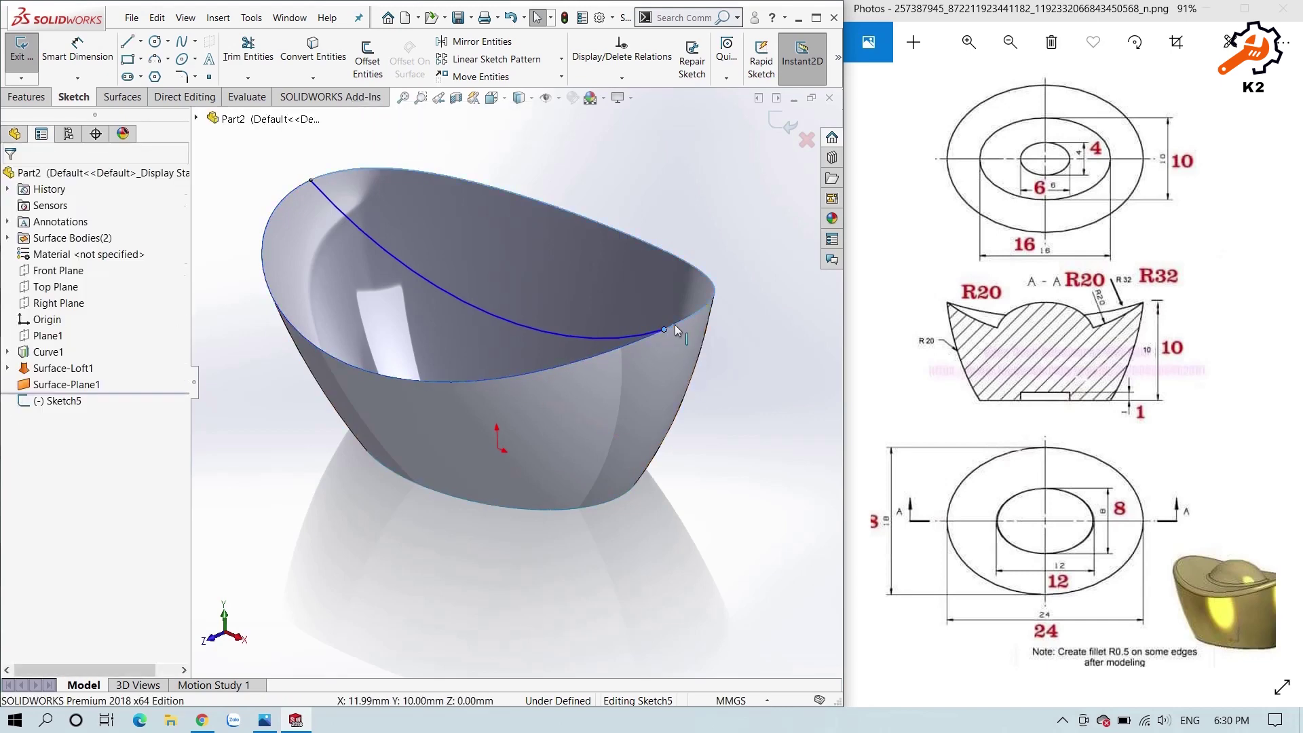
{"action": "left_click", "coordinate": [736, 271]}
{"action": "left_click", "coordinate": [786, 439]}
- Dimension the arc spanning the rim with a radius of 32 mm and exit the sketch
{"action": "right_click_drag", "start_coordinate": [458, 596], "coordinate": [454, 419]}
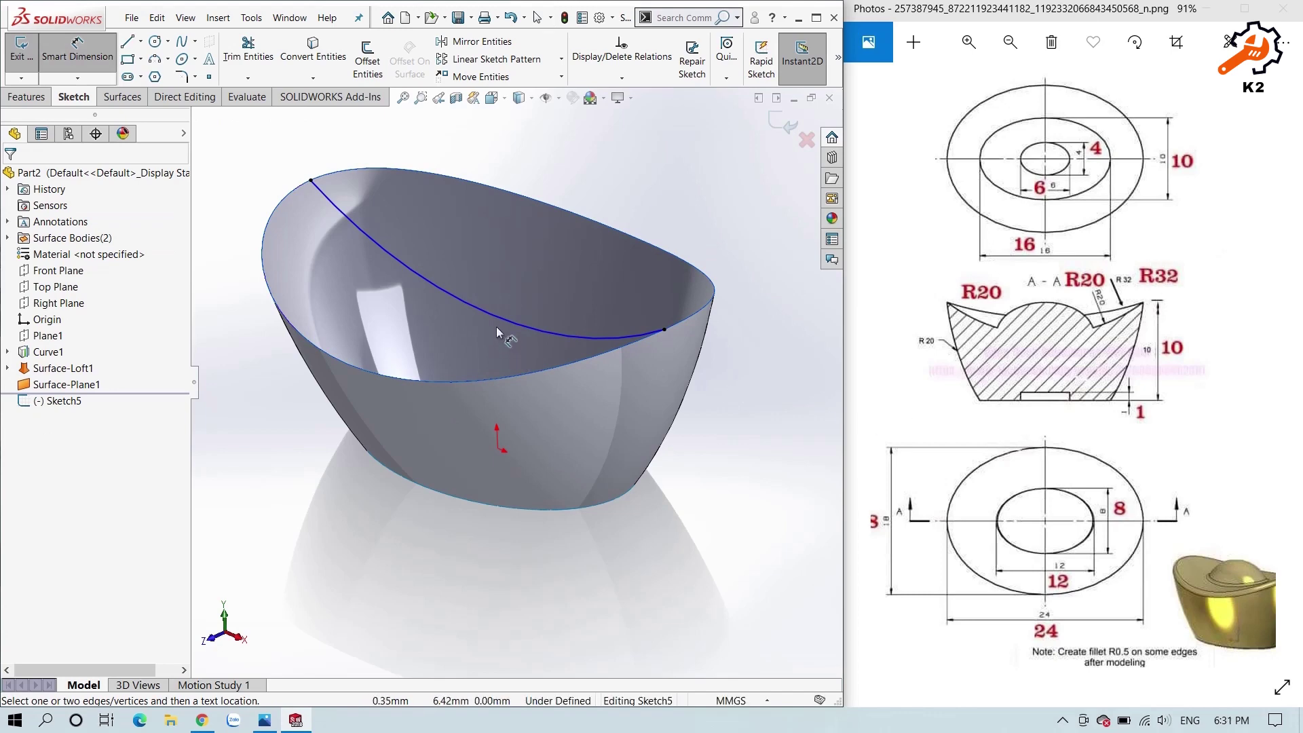
{"action": "left_click", "coordinate": [482, 345]}
{"action": "left_click", "coordinate": [458, 361]}
{"action": "type", "text": "32"}
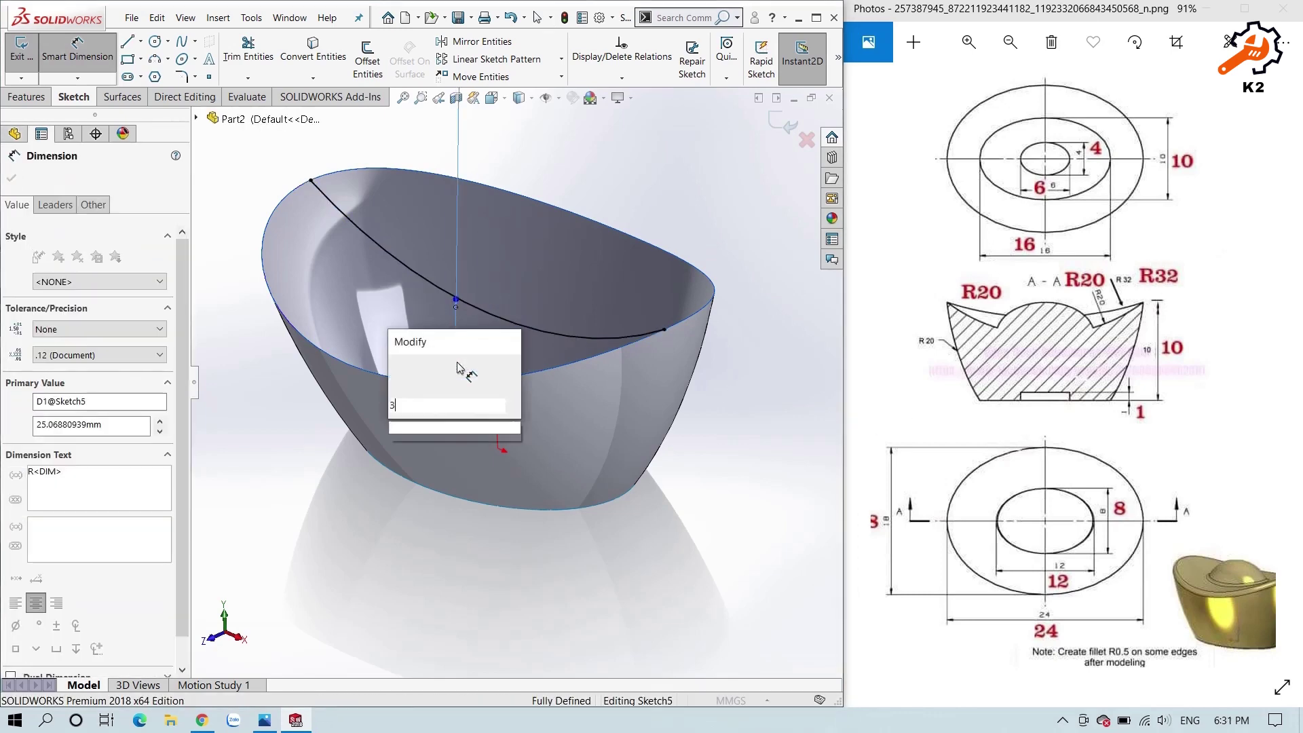
{"action": "key", "text": "Return"}
{"action": "key", "text": "Escape"}
{"action": "middle_click_drag", "start_coordinate": [364, 366], "coordinate": [553, 262]}
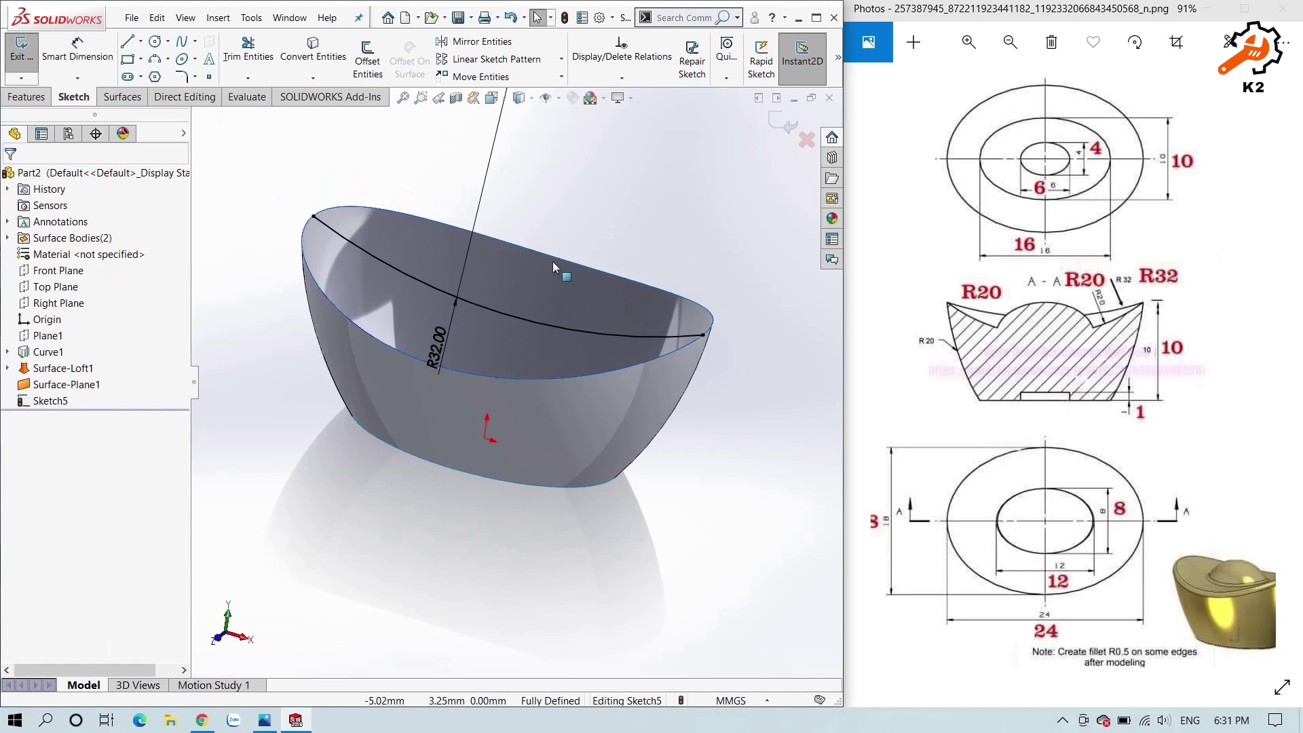
{"action": "left_click", "coordinate": [782, 126]}
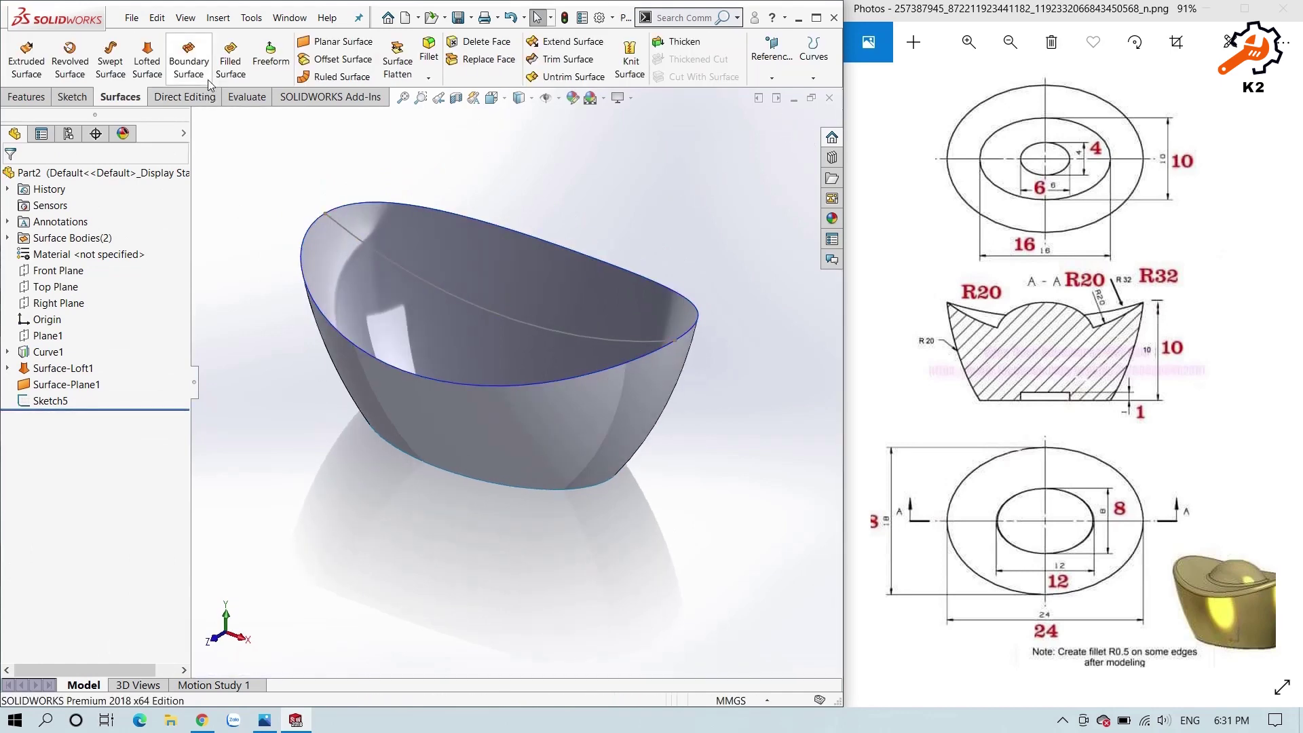
- Create a filled surface bounded by the rim curve with Contact continuity, using the R32 arc sketch as the constraint curve
{"action": "left_click", "coordinate": [232, 55]}
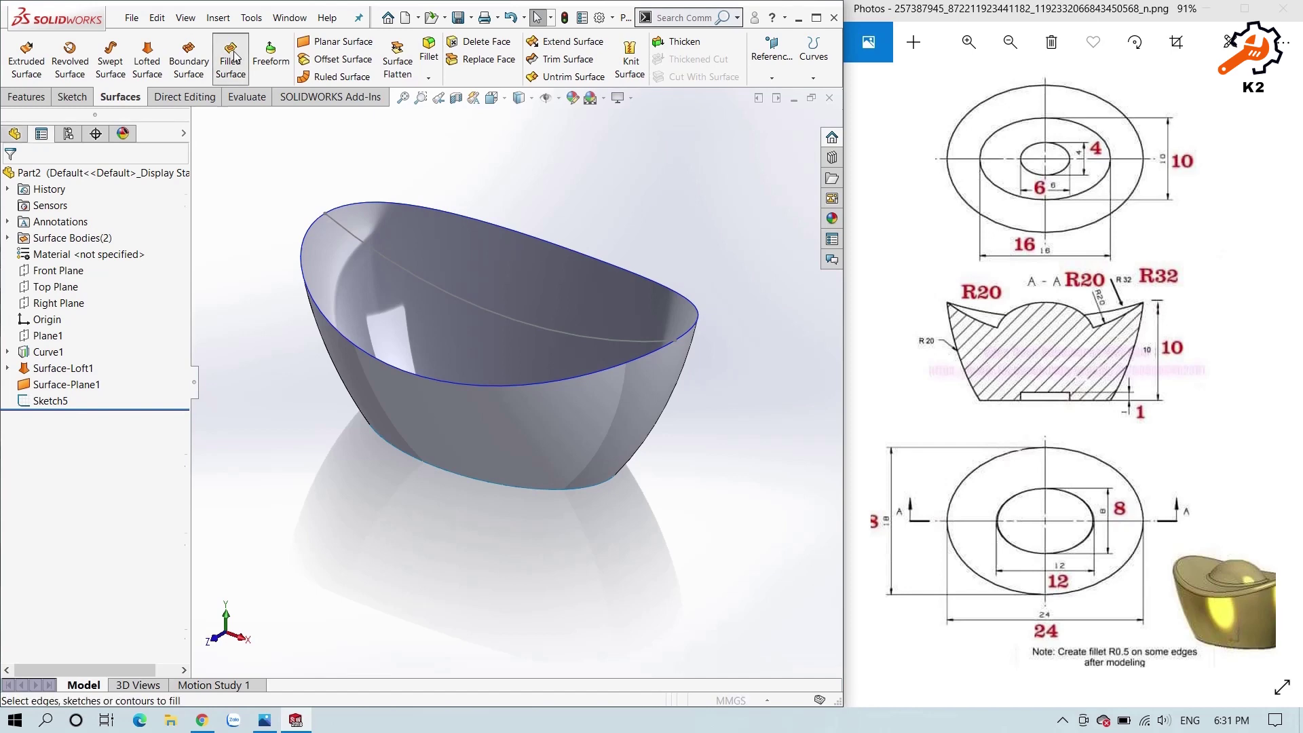
{"action": "left_click", "coordinate": [316, 224]}
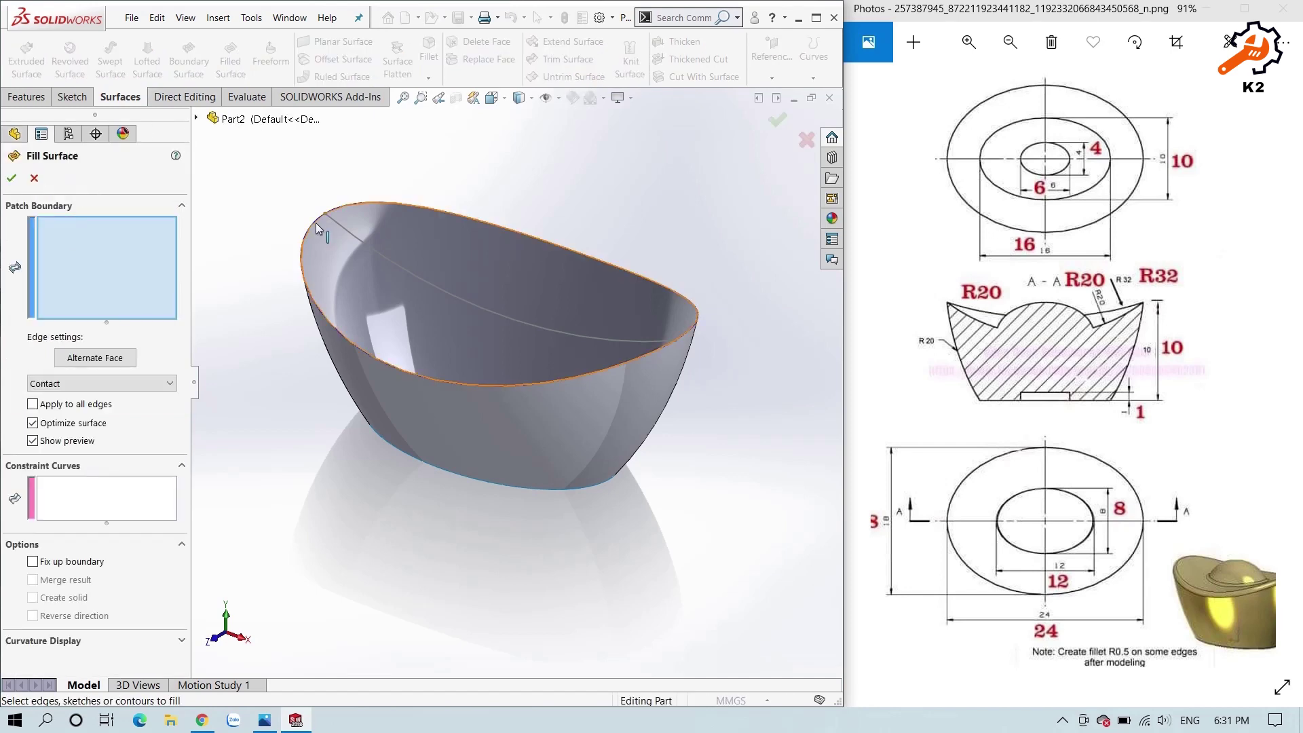
{"action": "left_click", "coordinate": [106, 506]}
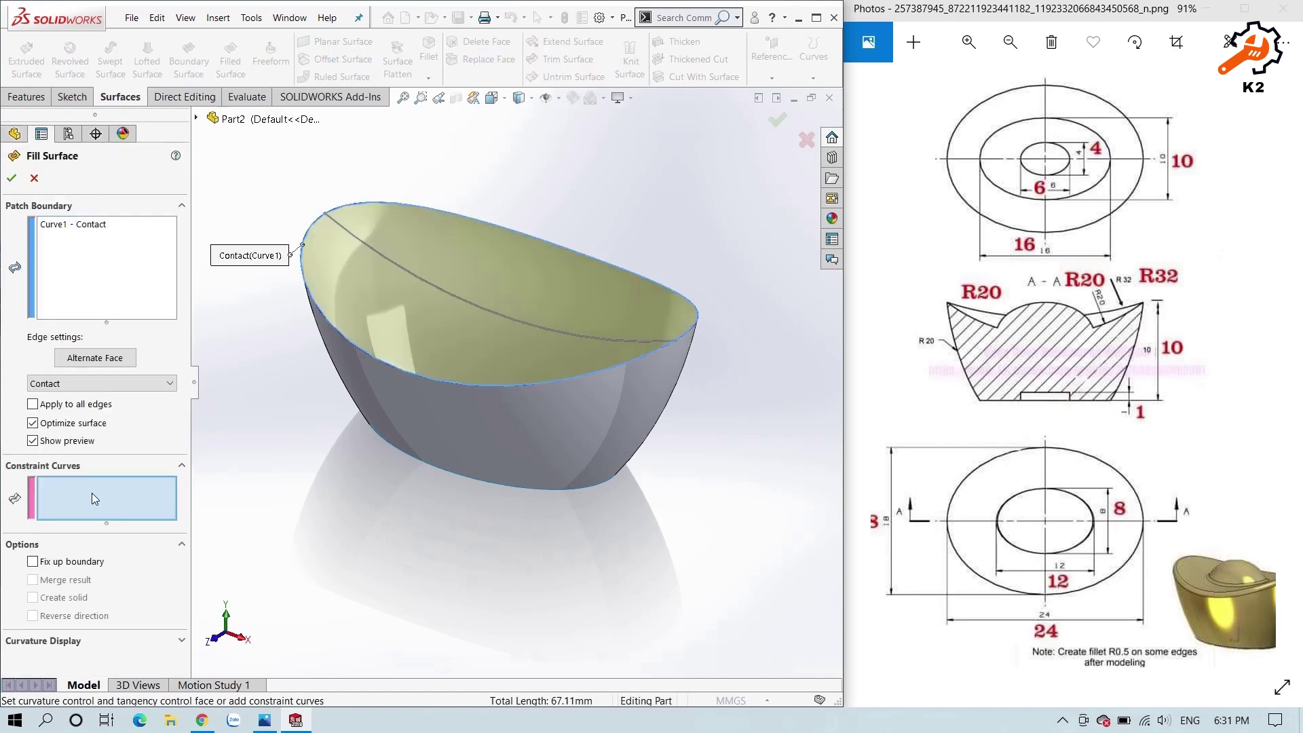
{"action": "left_click", "coordinate": [470, 305]}
{"action": "middle_click_drag", "start_coordinate": [379, 453], "coordinate": [428, 356]}
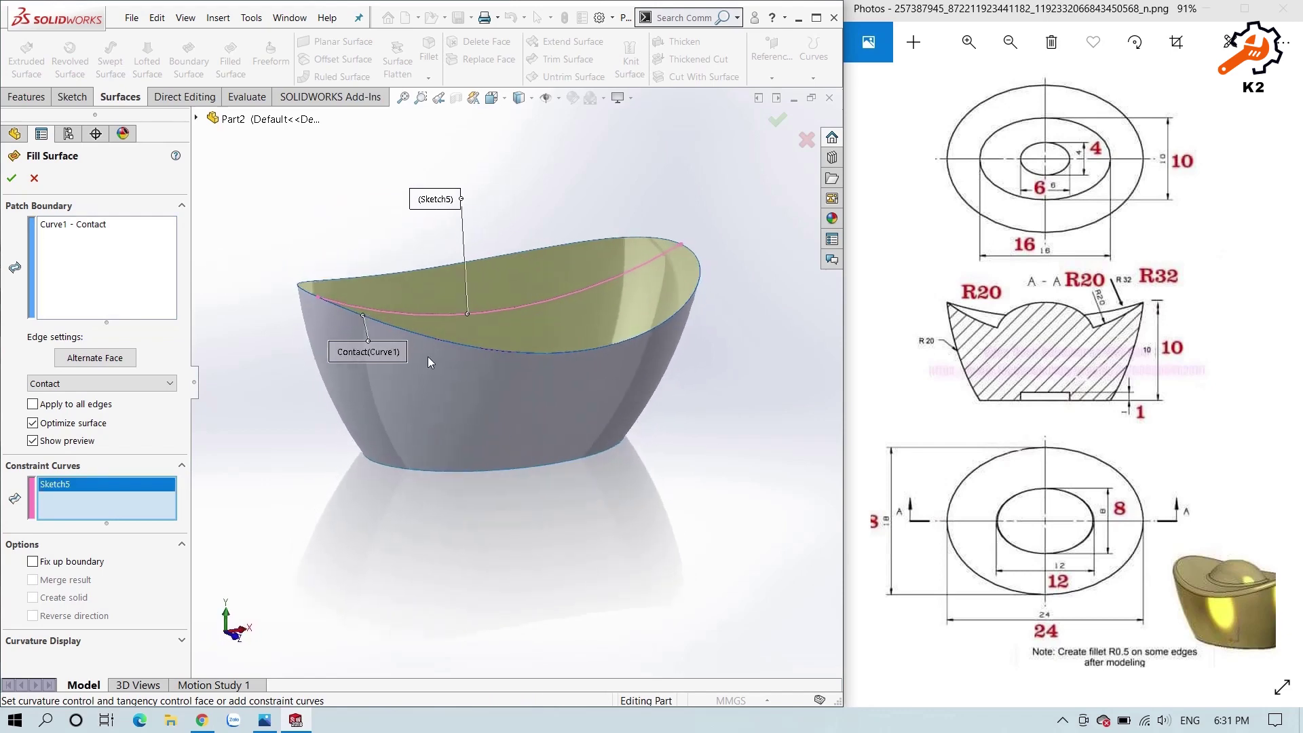
{"action": "left_click", "coordinate": [11, 177]}
{"action": "key", "text": "ctrl+7"}
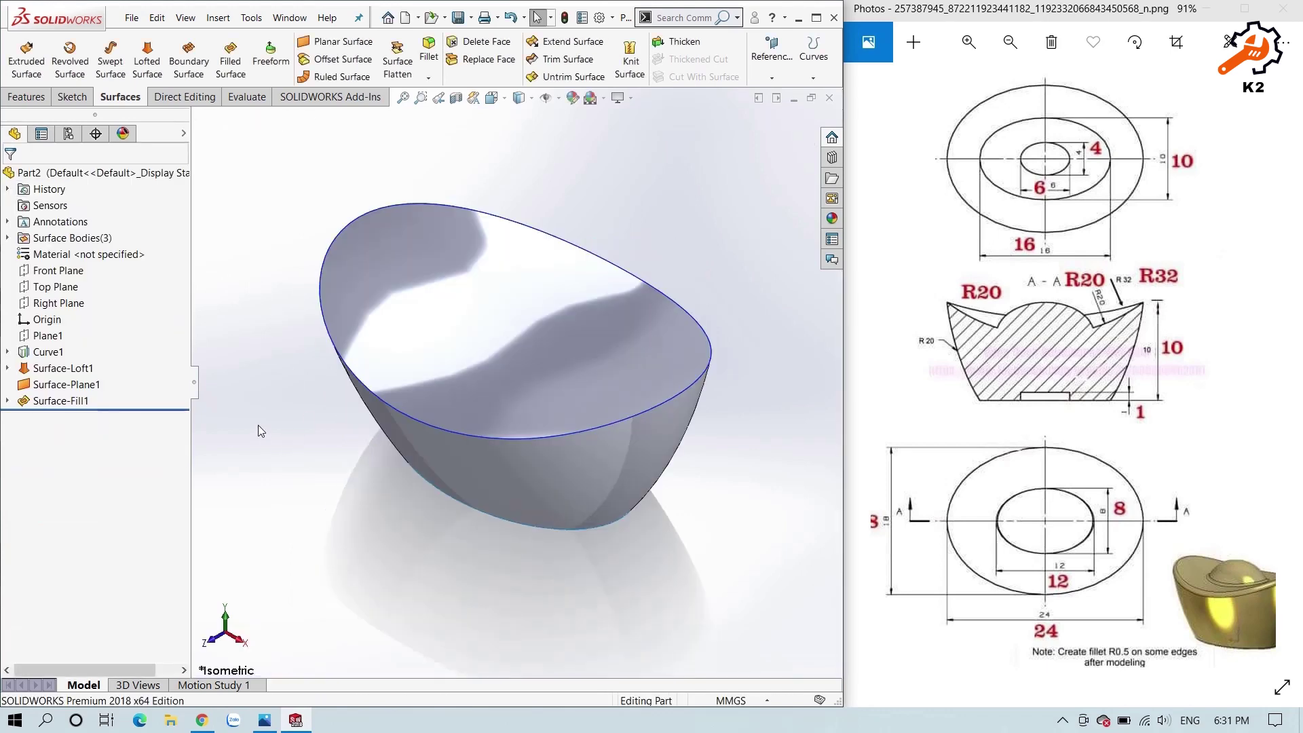
- Sketch an origin-centred ellipse on the Top Plane that encloses the ingot, with a semi-axis of about 26 mm along X
{"action": "left_click", "coordinate": [55, 287]}
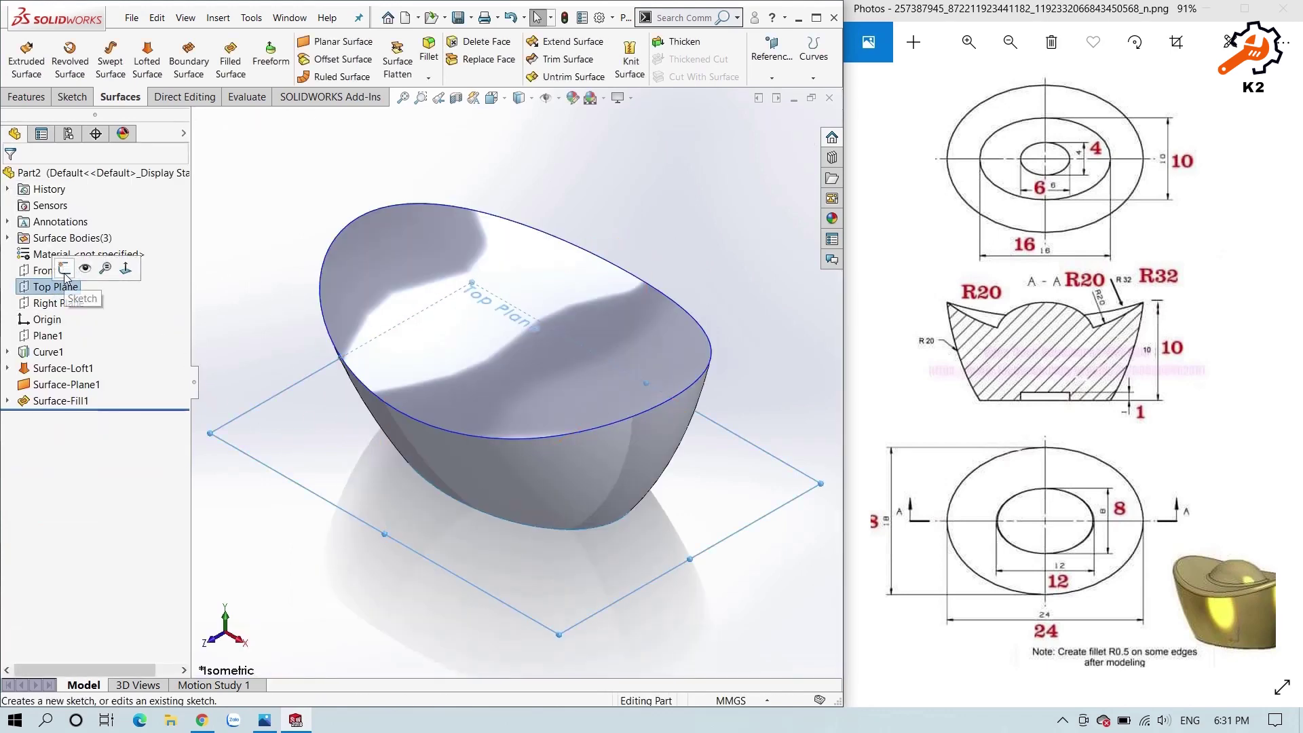
{"action": "left_click", "coordinate": [81, 269]}
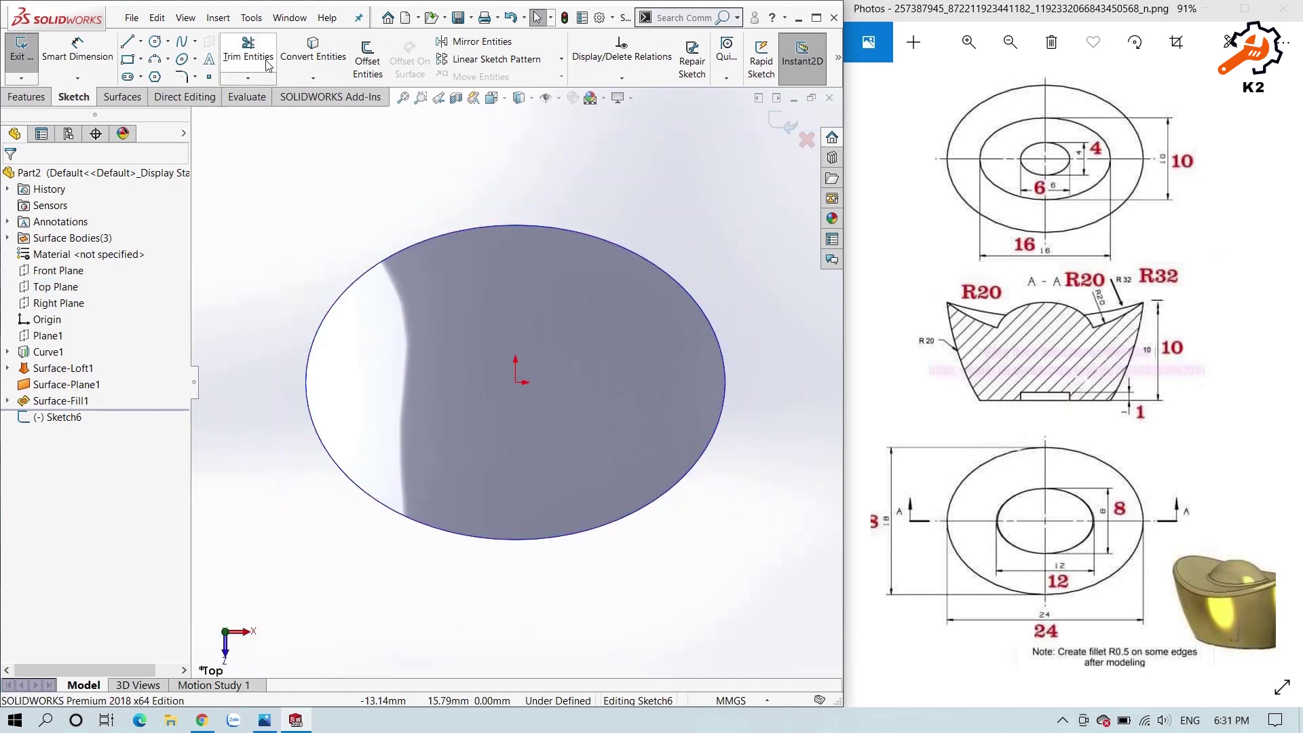
{"action": "left_click", "coordinate": [182, 59]}
{"action": "scroll", "coordinate": [503, 297], "scroll_direction": "up", "scroll_amount": 2}
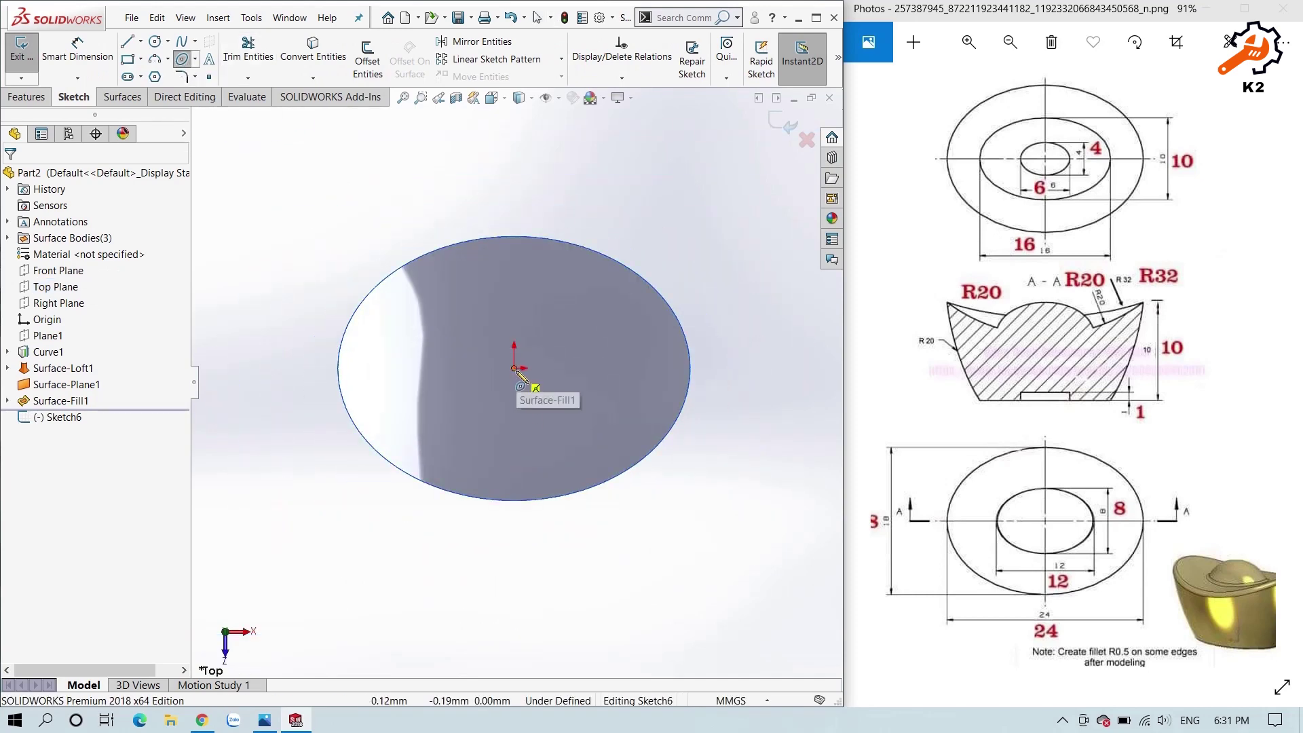
{"action": "left_click", "coordinate": [514, 368]}
{"action": "scroll", "coordinate": [806, 379], "scroll_direction": "up", "scroll_amount": 2}
{"action": "scroll", "coordinate": [755, 392], "scroll_direction": "down", "scroll_amount": 1}
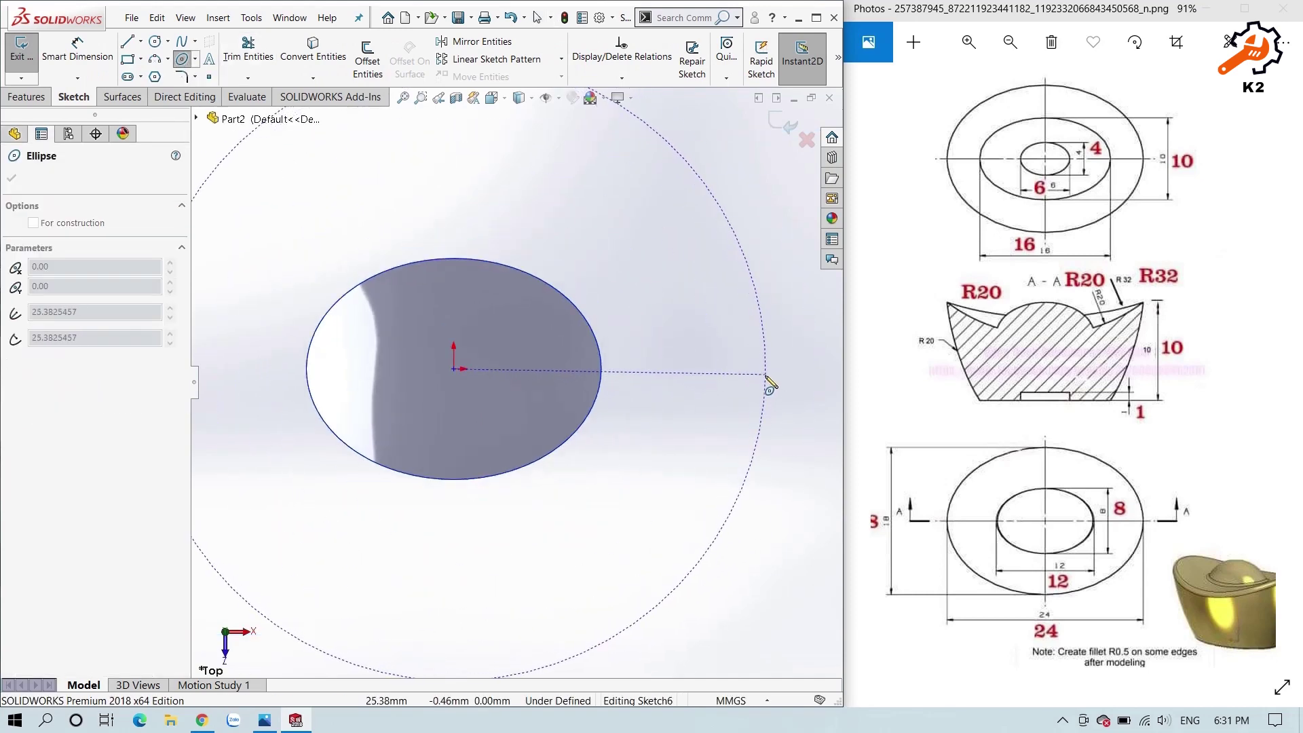
{"action": "left_click", "coordinate": [770, 370]}
{"action": "scroll", "coordinate": [552, 507], "scroll_direction": "down", "scroll_amount": 4}
{"action": "scroll", "coordinate": [457, 459], "scroll_direction": "up", "scroll_amount": 5}
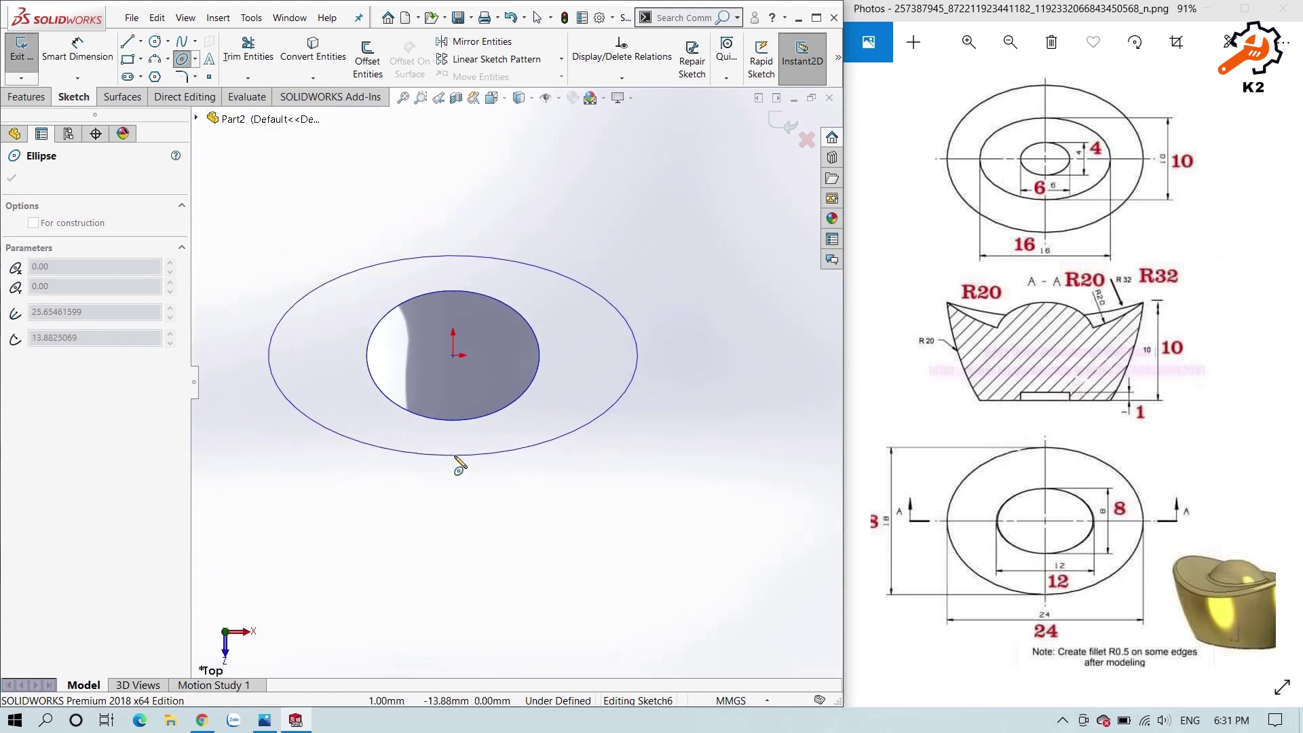
{"action": "left_click", "coordinate": [445, 473]}
{"action": "key", "text": "Escape"}
- Extrude the enclosing ellipse upward into a solid boss with the default settings
{"action": "middle_click_drag", "start_coordinate": [446, 522], "coordinate": [398, 359]}
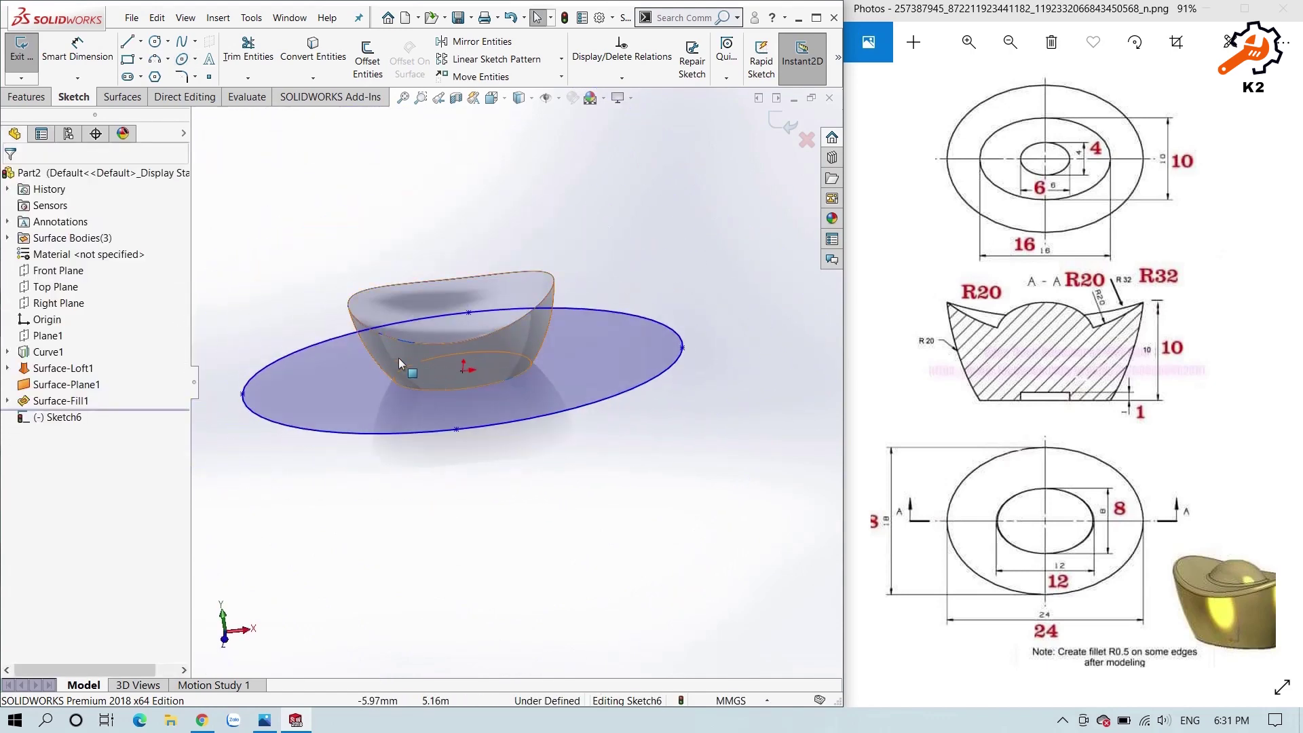
{"action": "left_click", "coordinate": [26, 97]}
{"action": "left_click", "coordinate": [28, 57]}
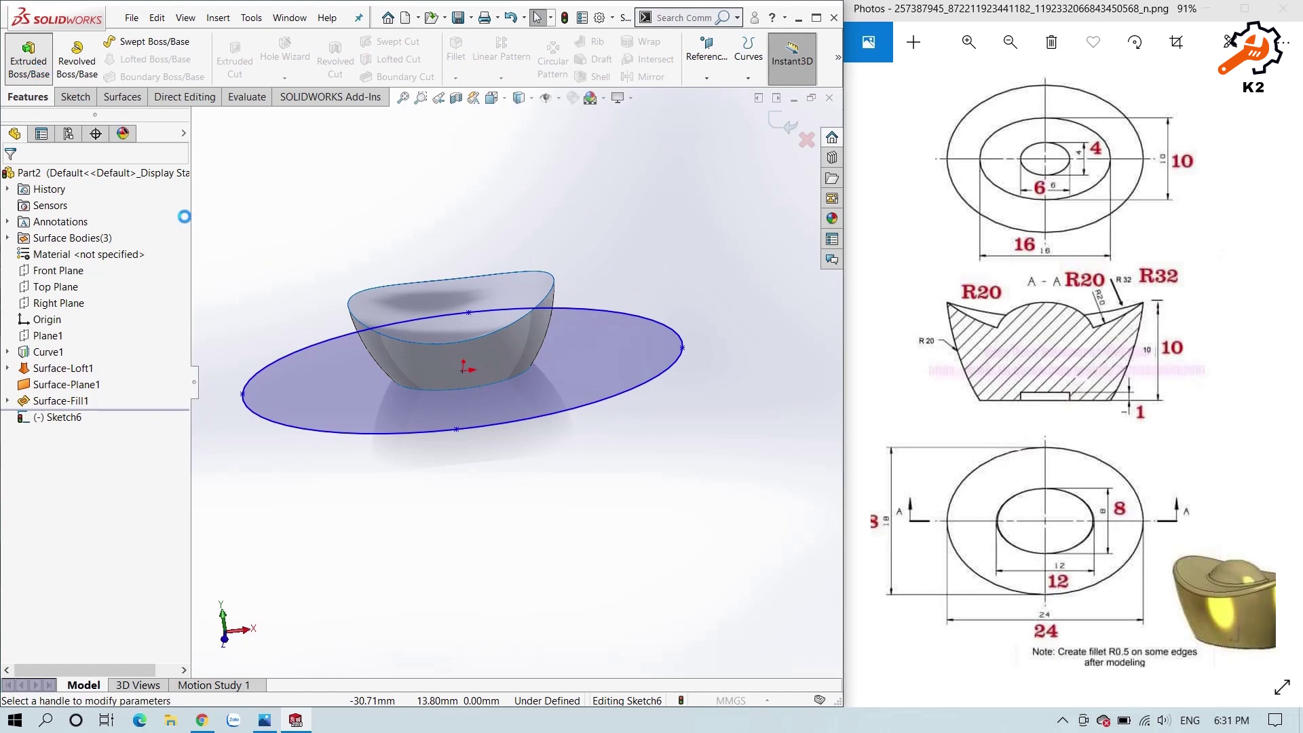
{"action": "left_click", "coordinate": [12, 178]}
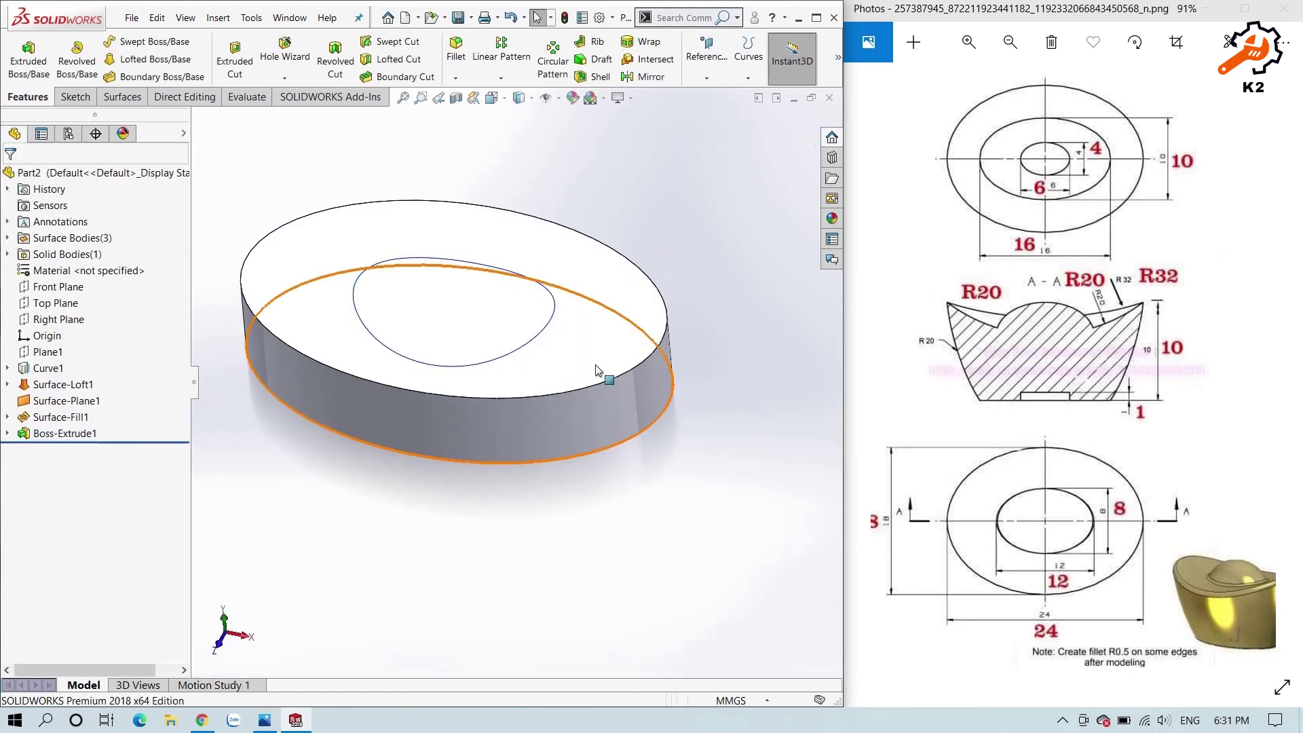
- Compute an Intersect of the extruded boss with the lofted, planar and filled surfaces, using the Create both option
{"action": "left_click", "coordinate": [640, 64]}
{"action": "left_click", "coordinate": [295, 302]}
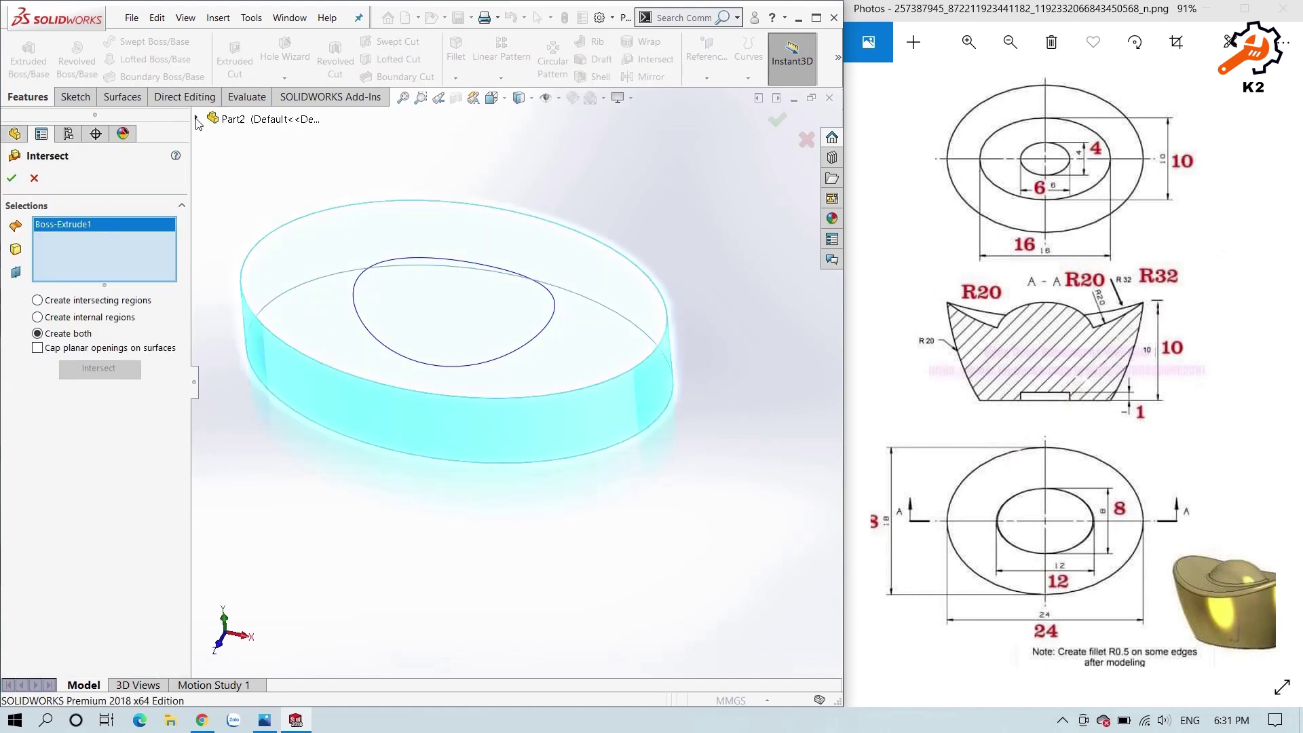
{"action": "left_click", "coordinate": [197, 120]}
{"action": "left_click", "coordinate": [265, 331]}
{"action": "left_click", "coordinate": [255, 349]}
{"action": "left_click", "coordinate": [264, 367]}
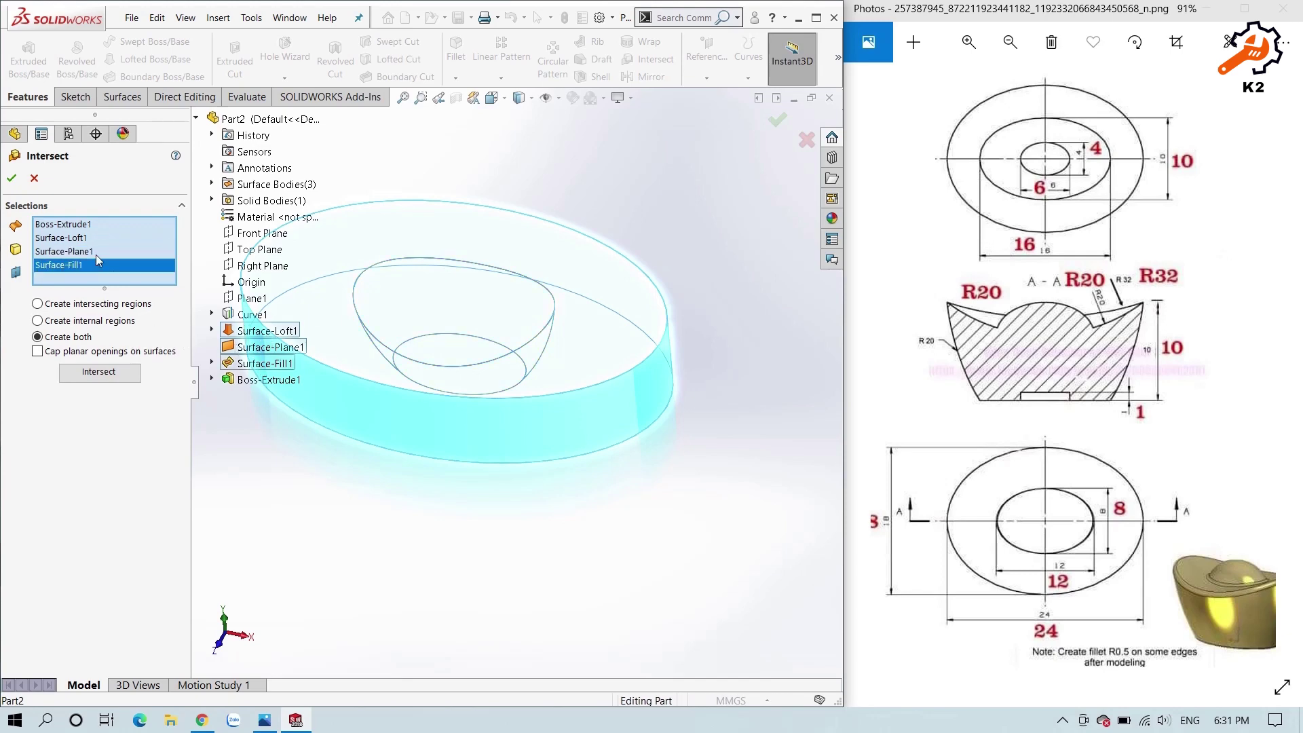
{"action": "left_click", "coordinate": [95, 372]}
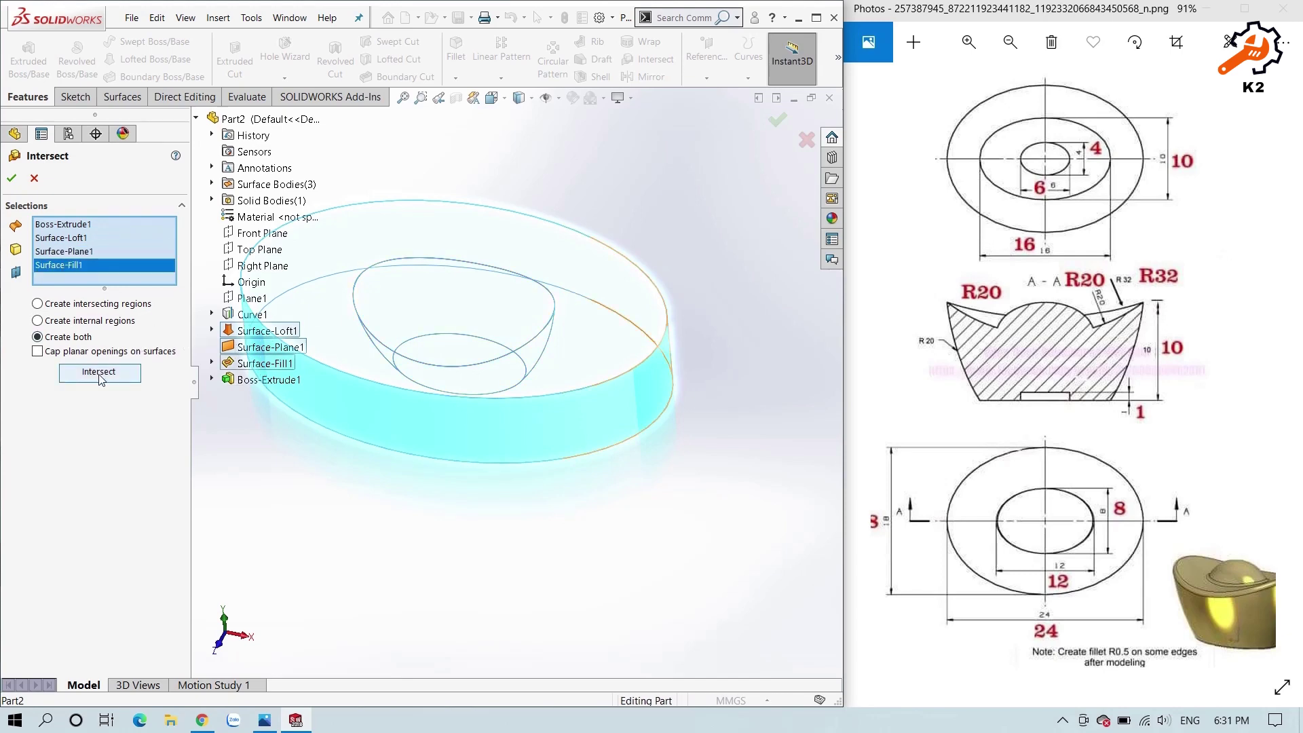
- Exclude the outer region, Region 1, from the intersection and complete the Intersect feature, keeping the ingot-shaped solid
{"action": "middle_click_drag", "start_coordinate": [362, 475], "coordinate": [349, 468]}
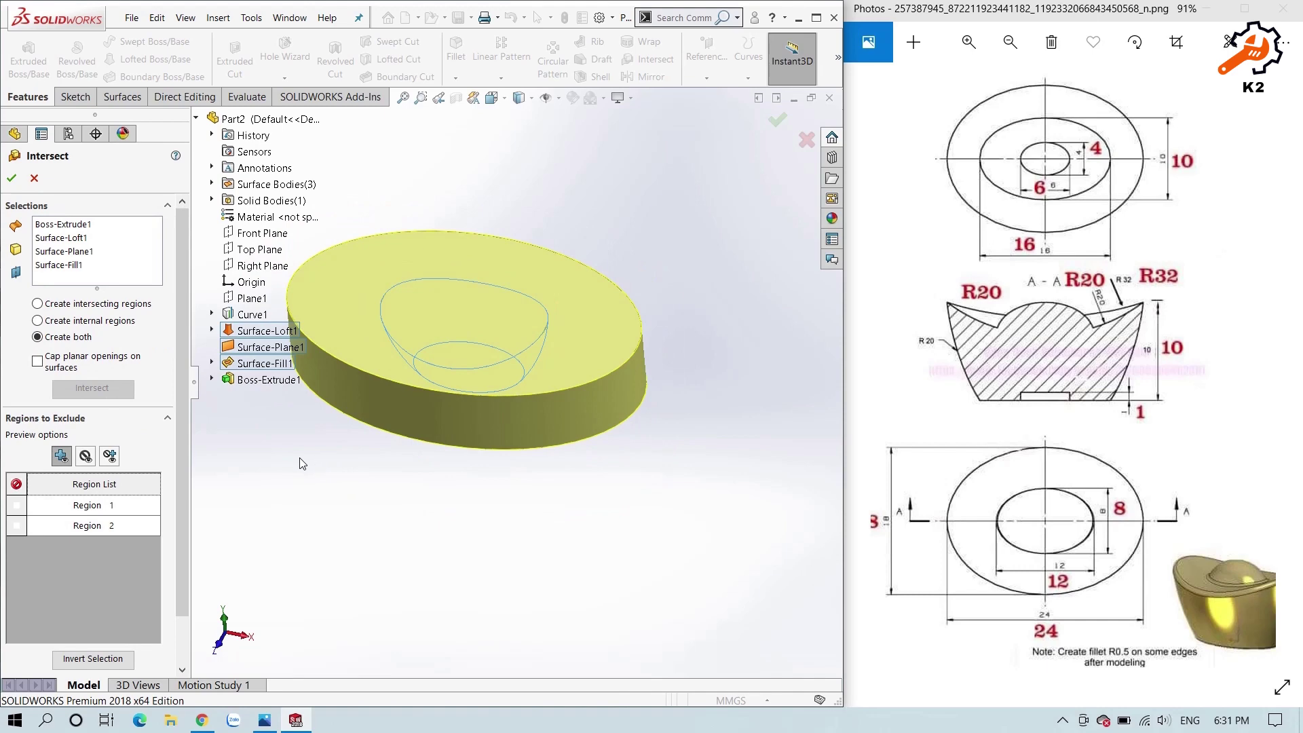
{"action": "left_click", "coordinate": [352, 353]}
{"action": "middle_click_drag", "start_coordinate": [357, 414], "coordinate": [391, 351]}
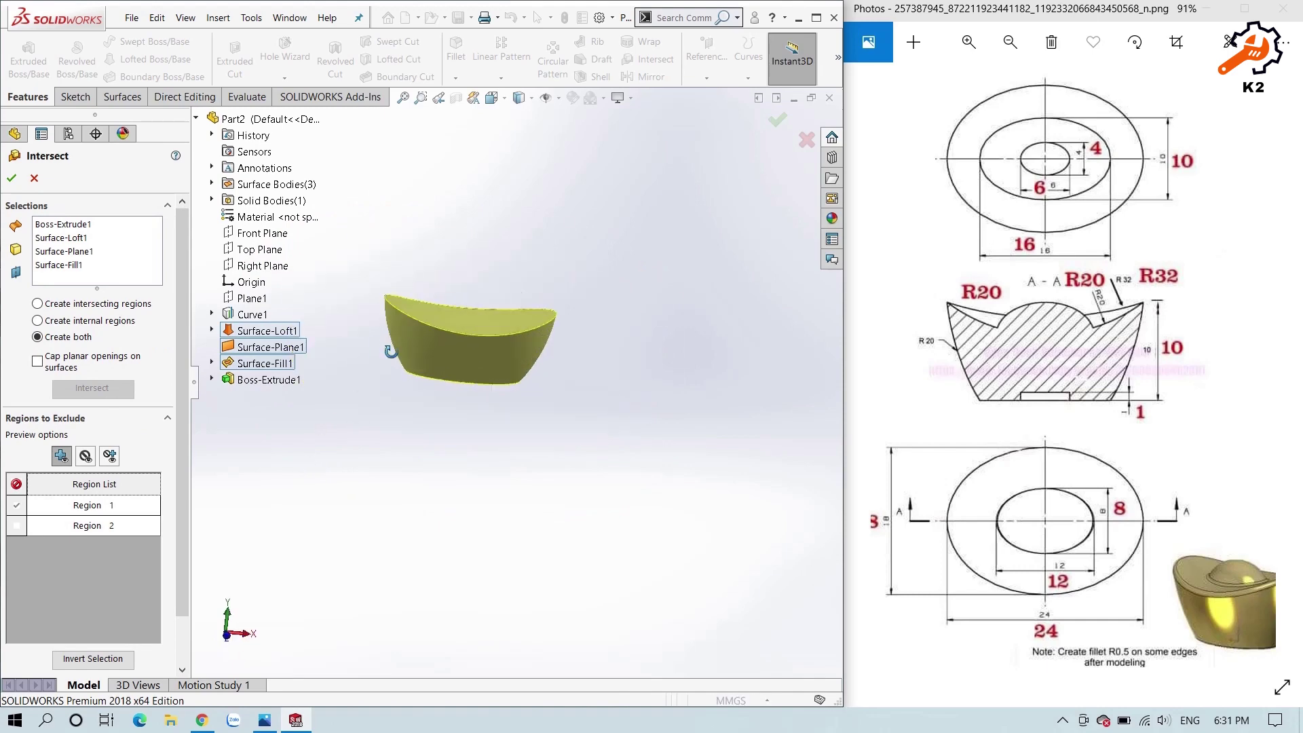
{"action": "left_click", "coordinate": [11, 177]}
{"action": "middle_click_drag", "start_coordinate": [467, 406], "coordinate": [414, 405]}
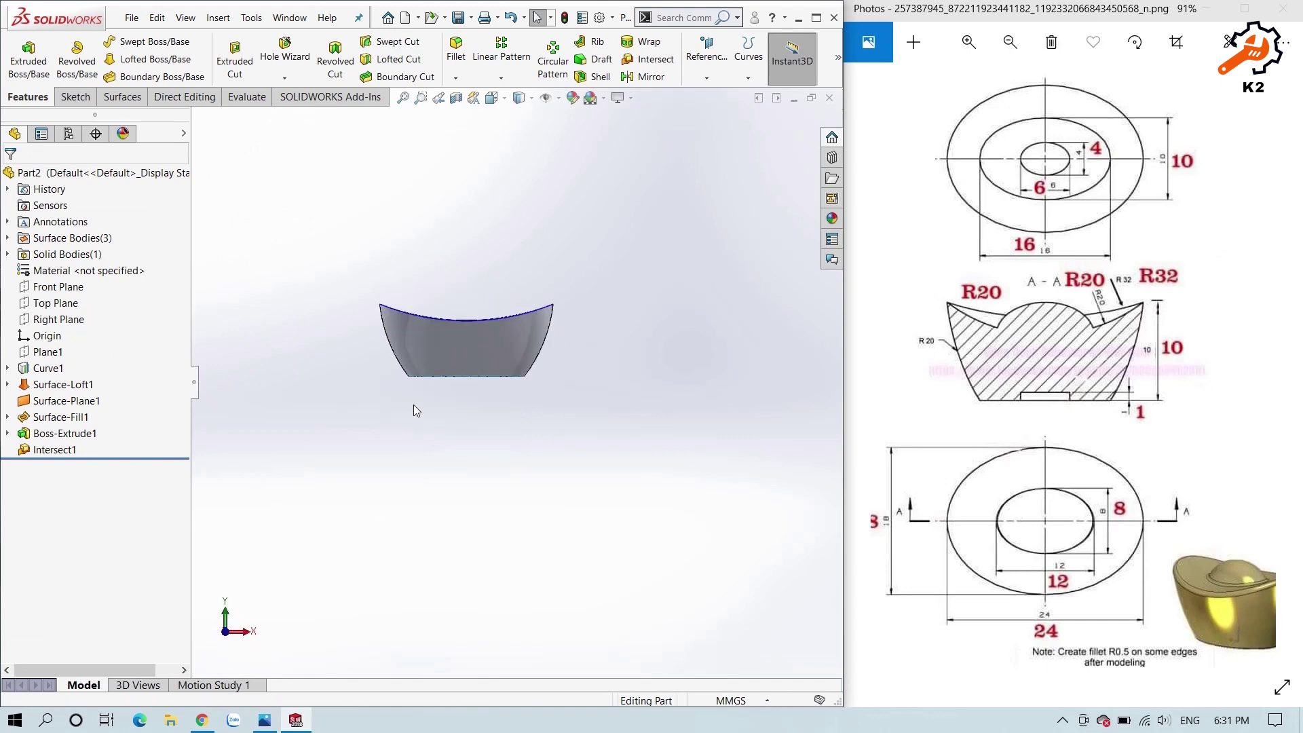
{"action": "key", "text": "ctrl+7"}
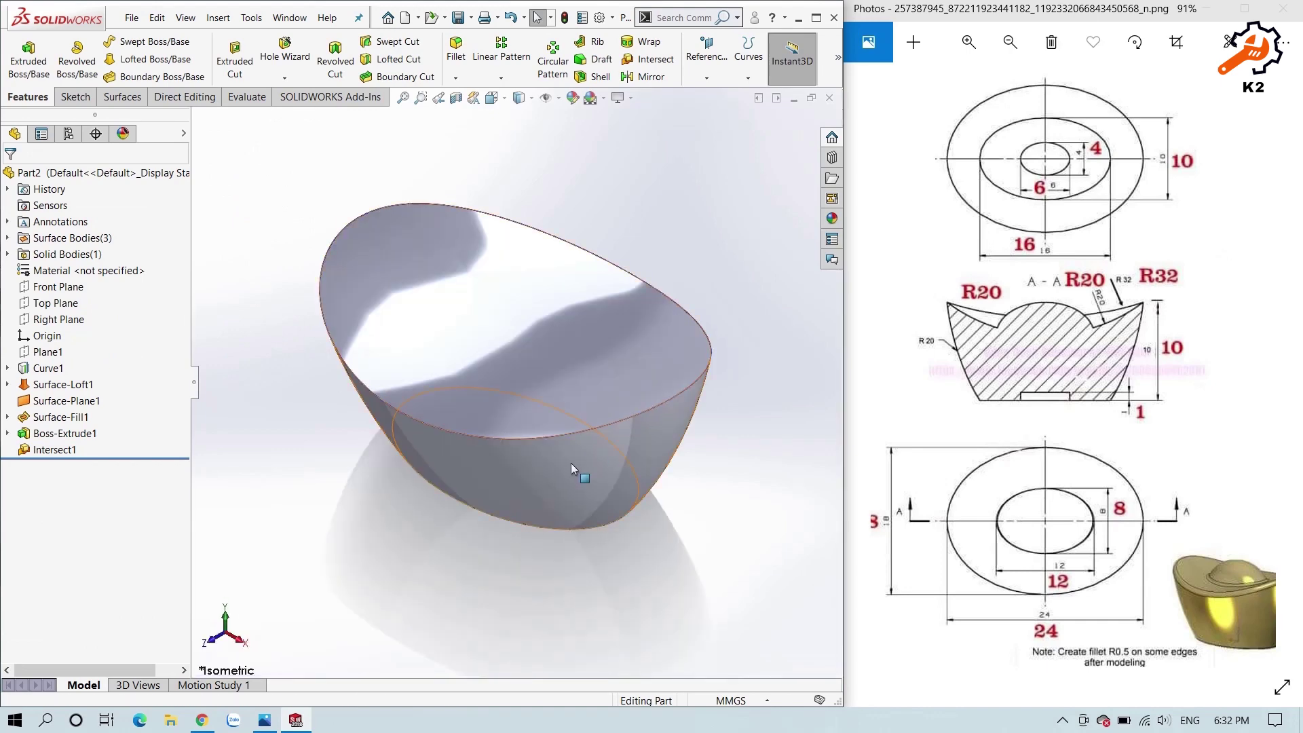
- Hide the filled, planar and lofted surface bodies
{"action": "left_click", "coordinate": [42, 417]}
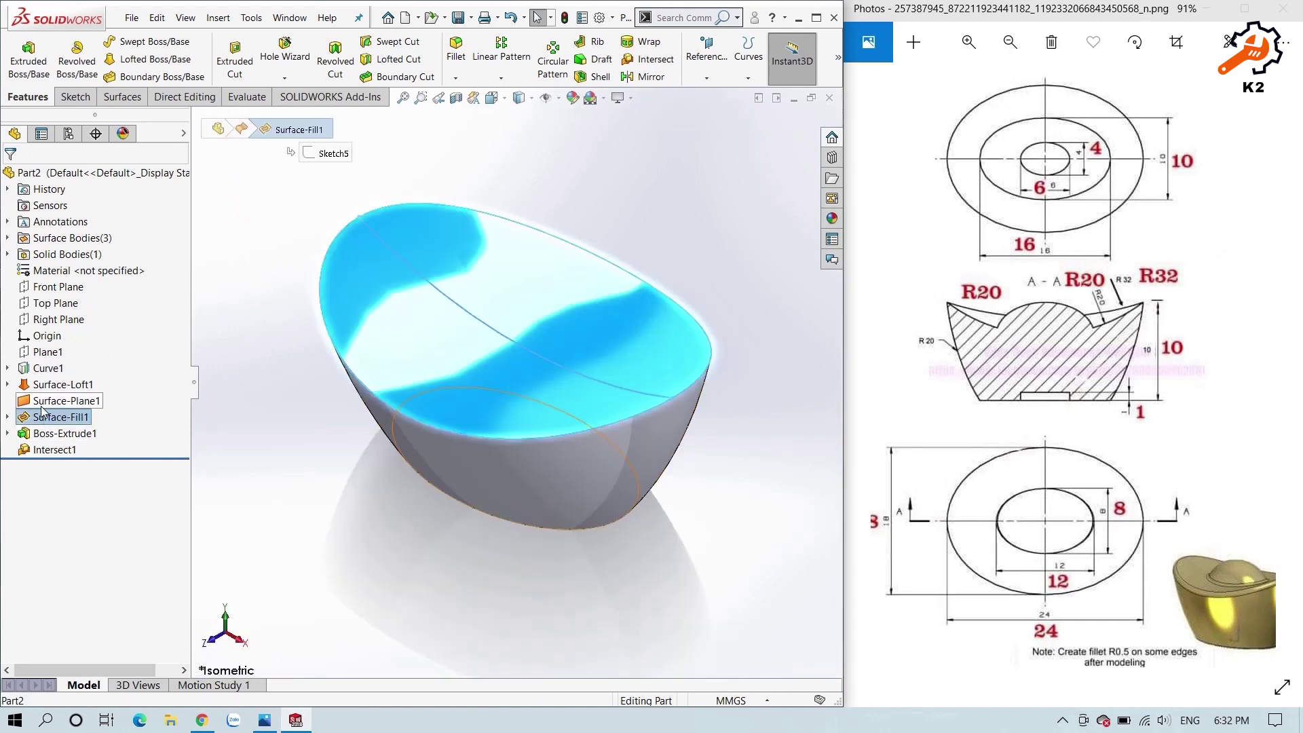
{"action": "left_click", "coordinate": [42, 400], "text": "ctrl"}
{"action": "left_click", "coordinate": [40, 385], "text": "ctrl"}
{"action": "left_click", "coordinate": [49, 371]}
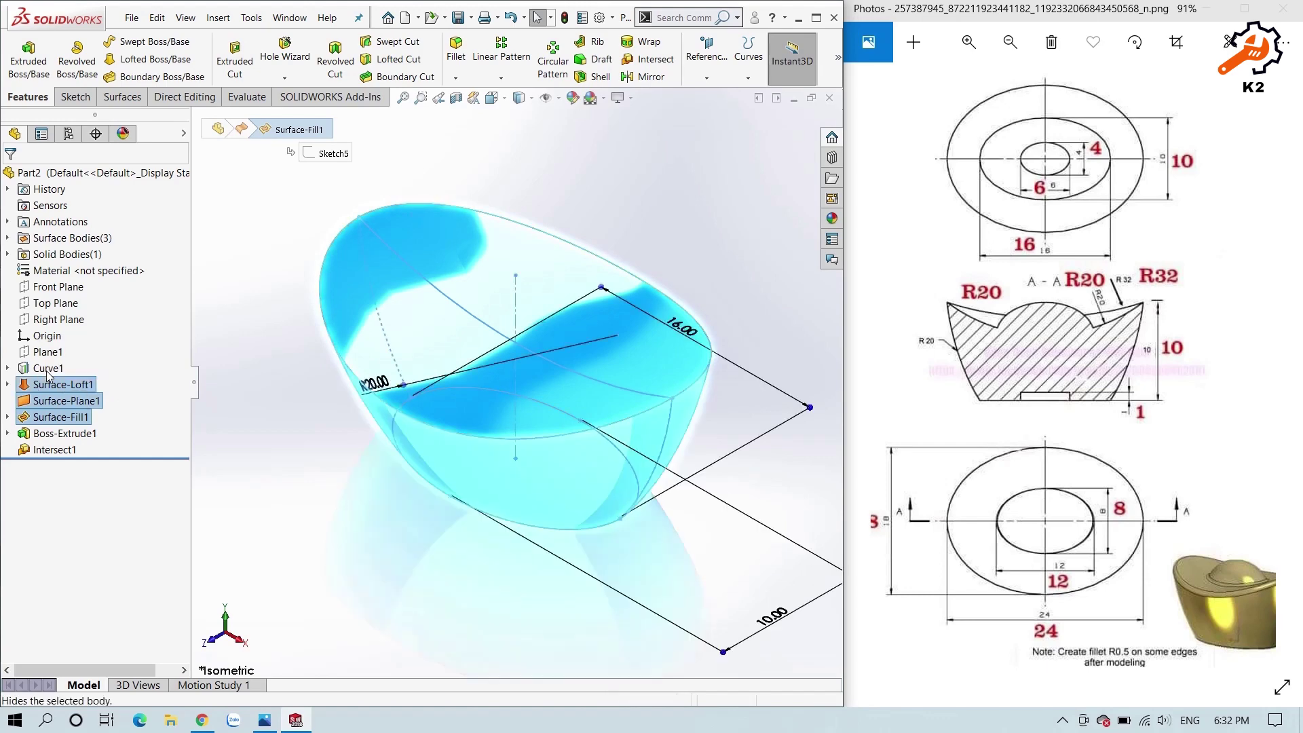
{"action": "middle_click_drag", "start_coordinate": [503, 487], "coordinate": [509, 425]}
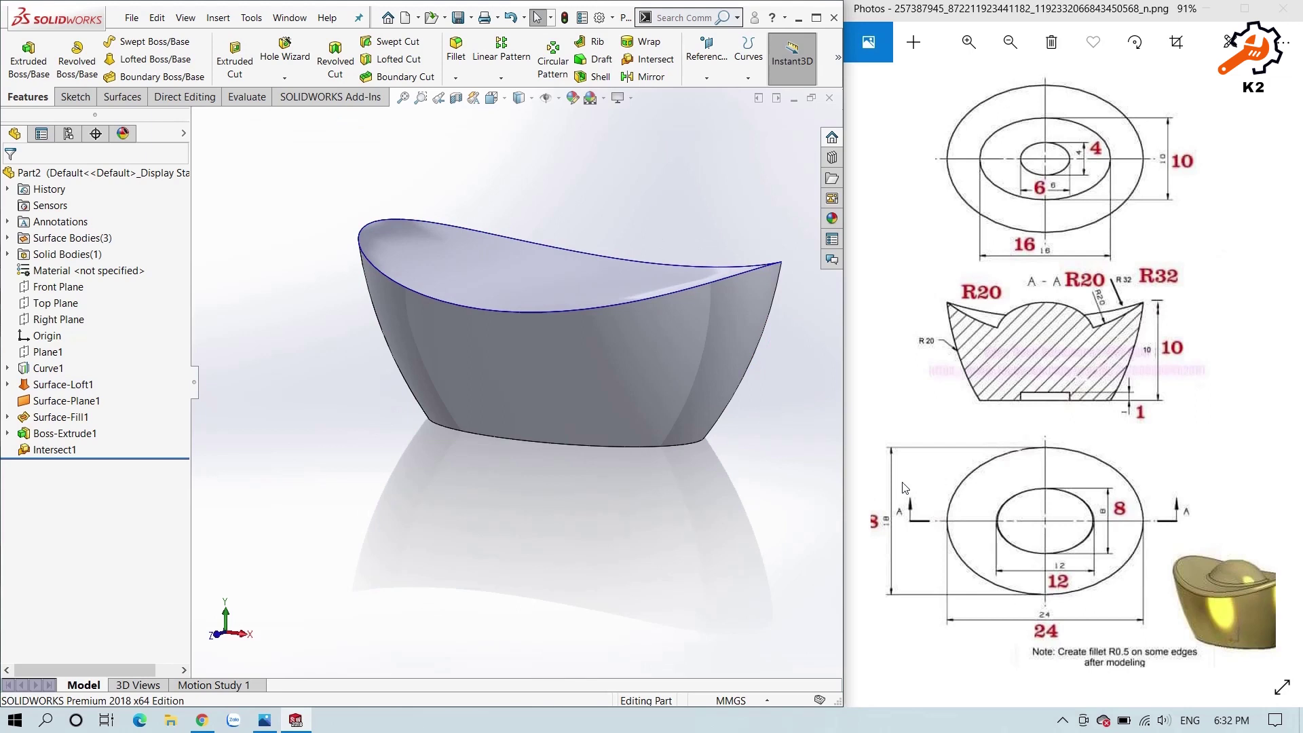
- Apply a planar section view of the ingot at the Front Plane with 0 mm offset and face the cut straight on
{"action": "left_click", "coordinate": [1024, 398]}
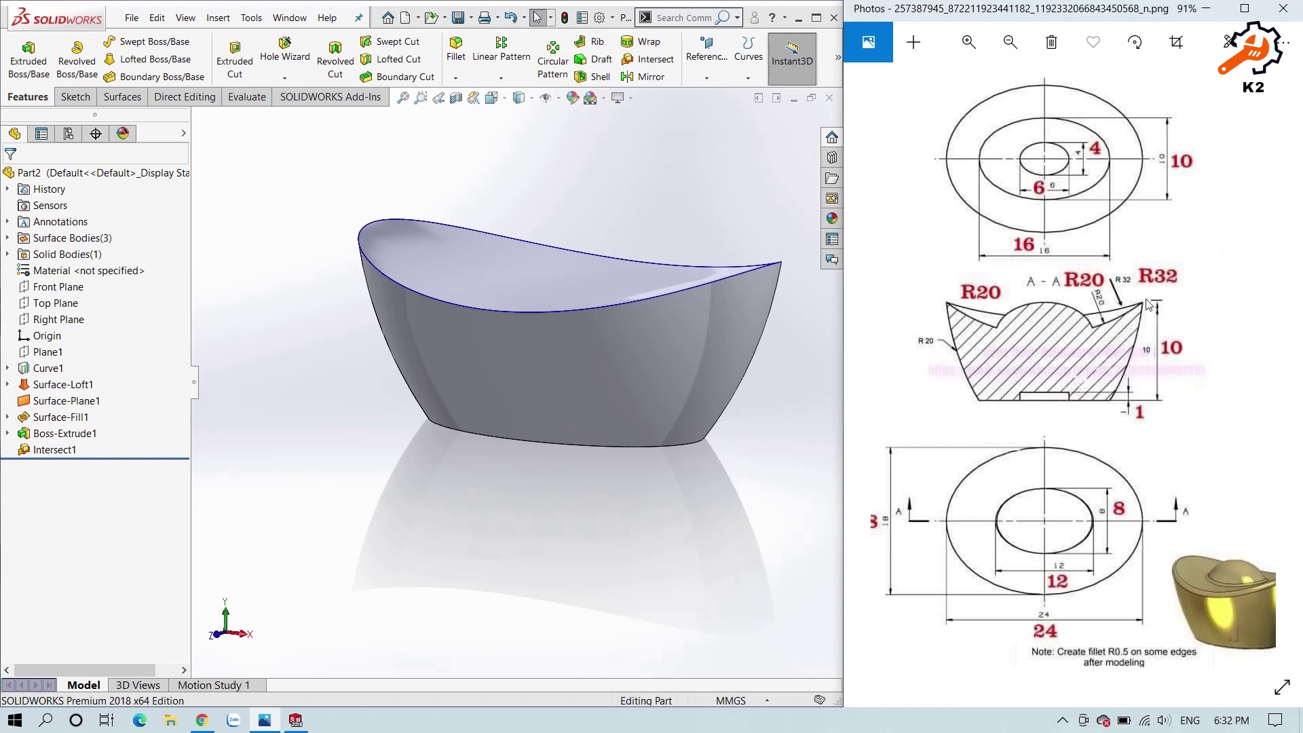
{"action": "left_click", "coordinate": [454, 97]}
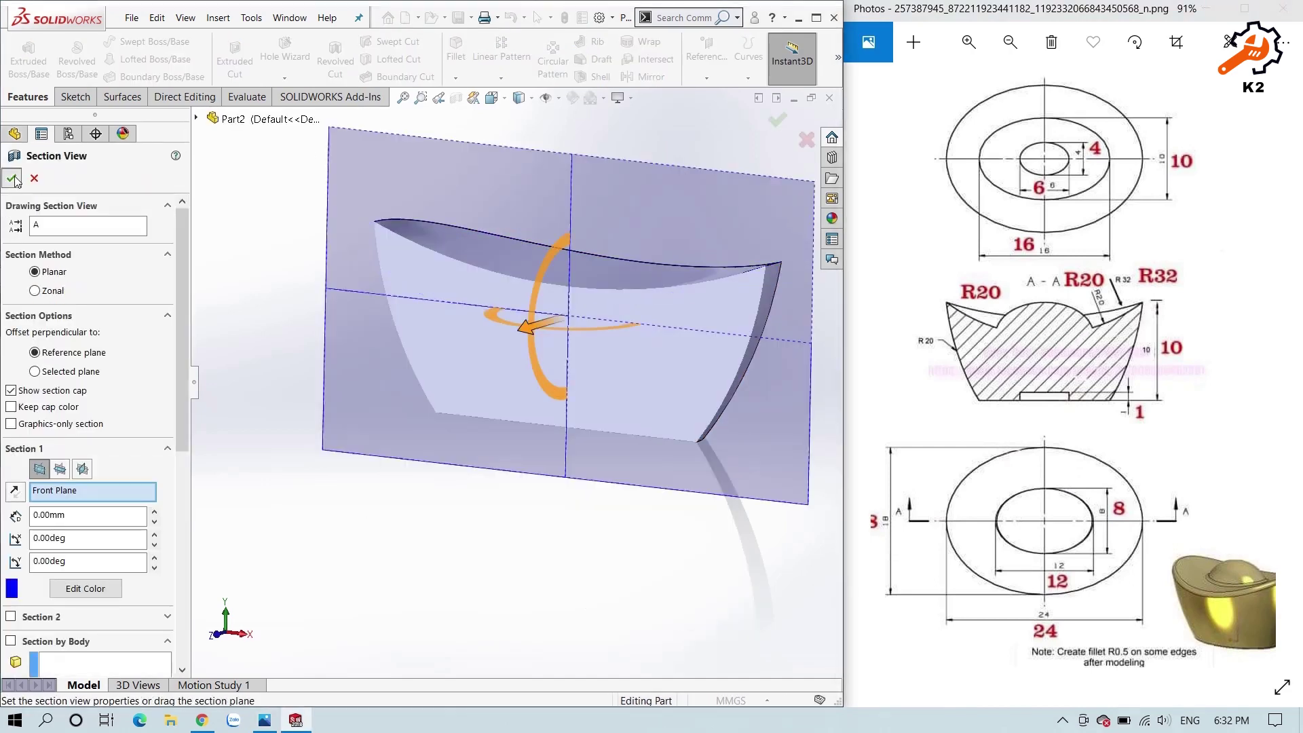
{"action": "left_click", "coordinate": [12, 177]}
{"action": "middle_click_drag", "start_coordinate": [438, 401], "coordinate": [502, 378]}
{"action": "key", "text": "ctrl+1"}
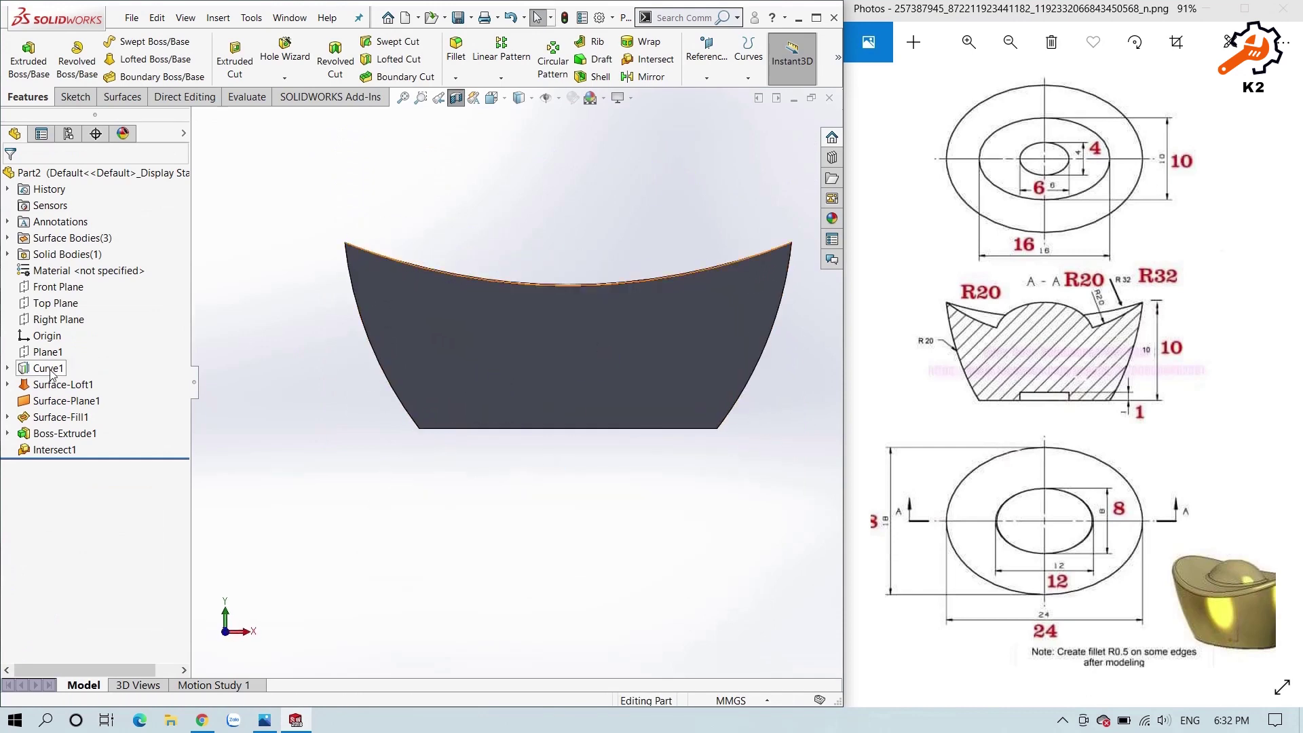
- Sketch a downward-bowed three-point arc of about 17 mm radius on the Front Plane between the two raised tips of the section
{"action": "left_click", "coordinate": [38, 292]}
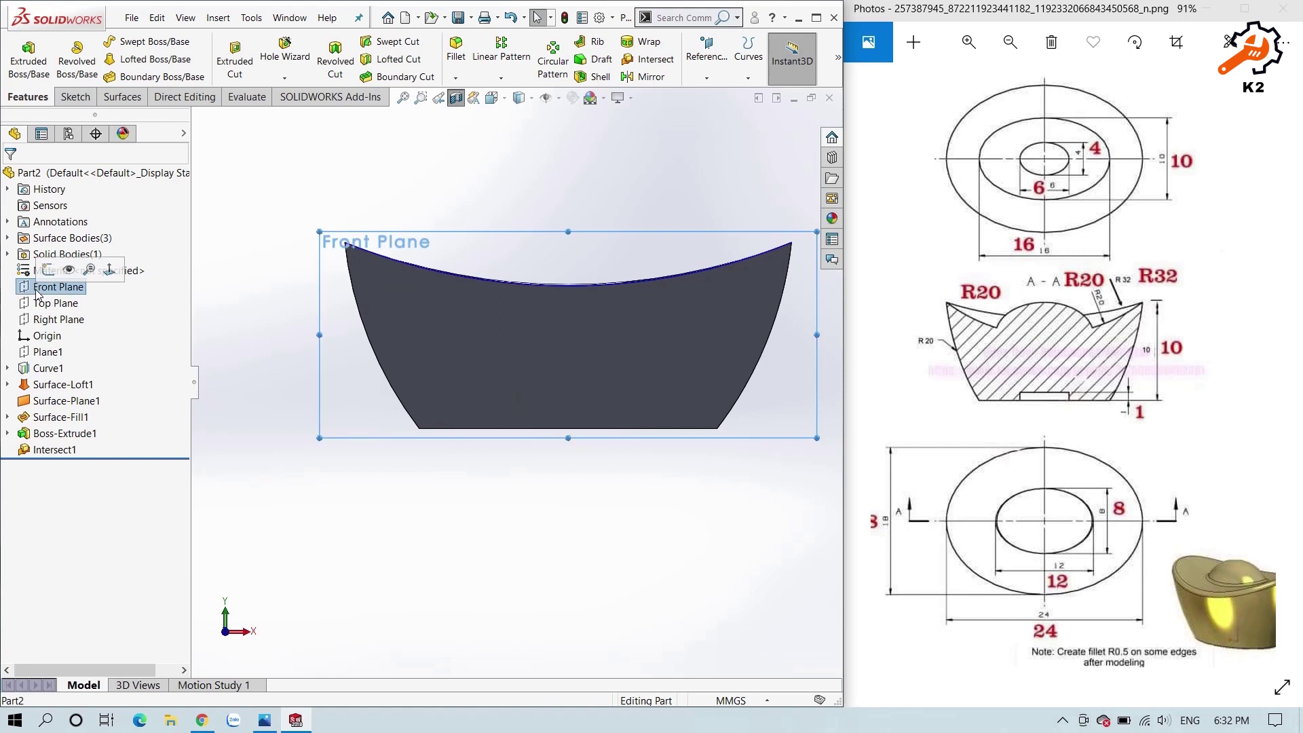
{"action": "left_click", "coordinate": [56, 265]}
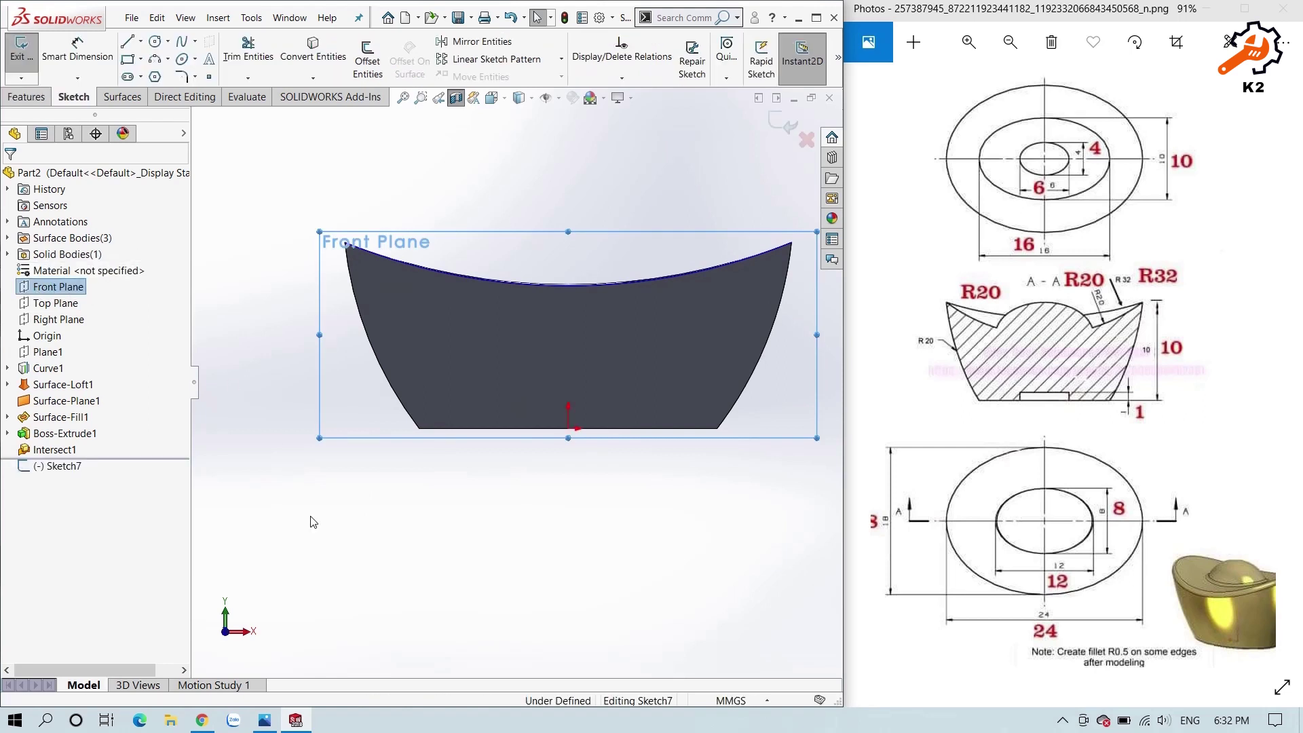
{"action": "left_click", "coordinate": [310, 517]}
{"action": "key", "text": "a"}
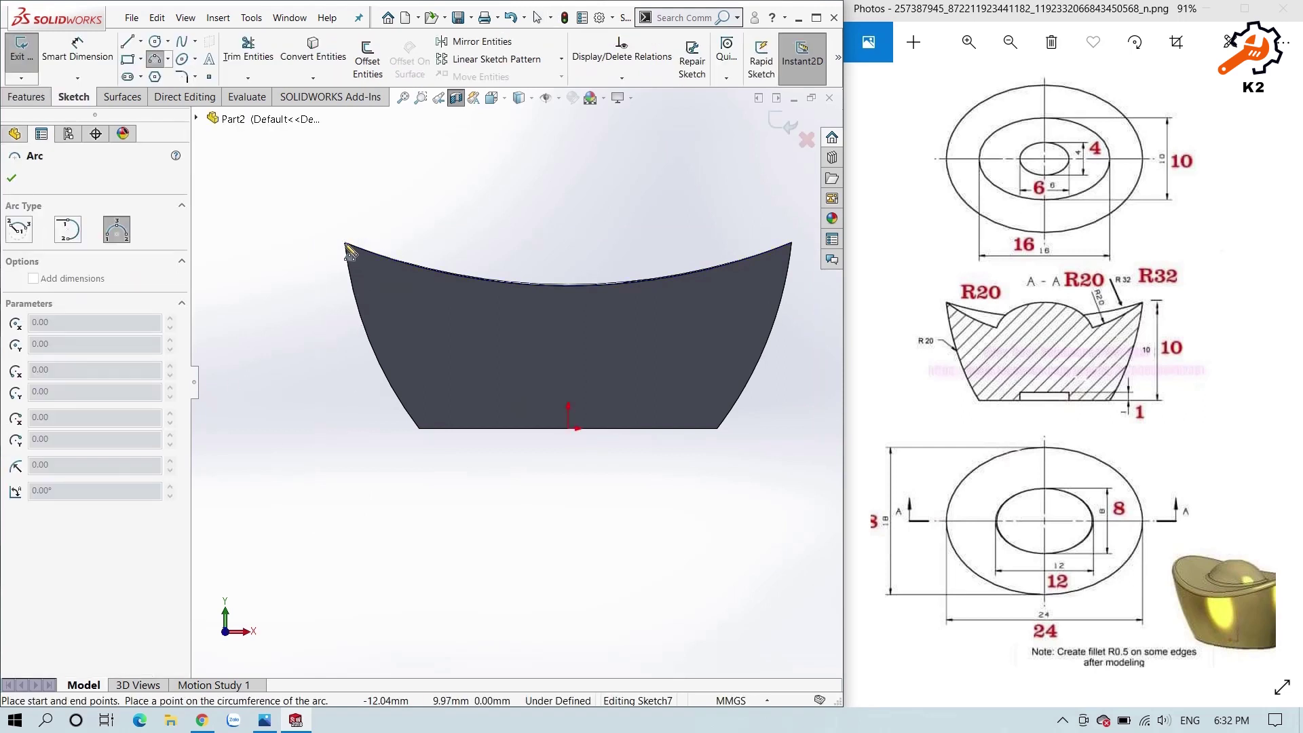
{"action": "left_click", "coordinate": [792, 242]}
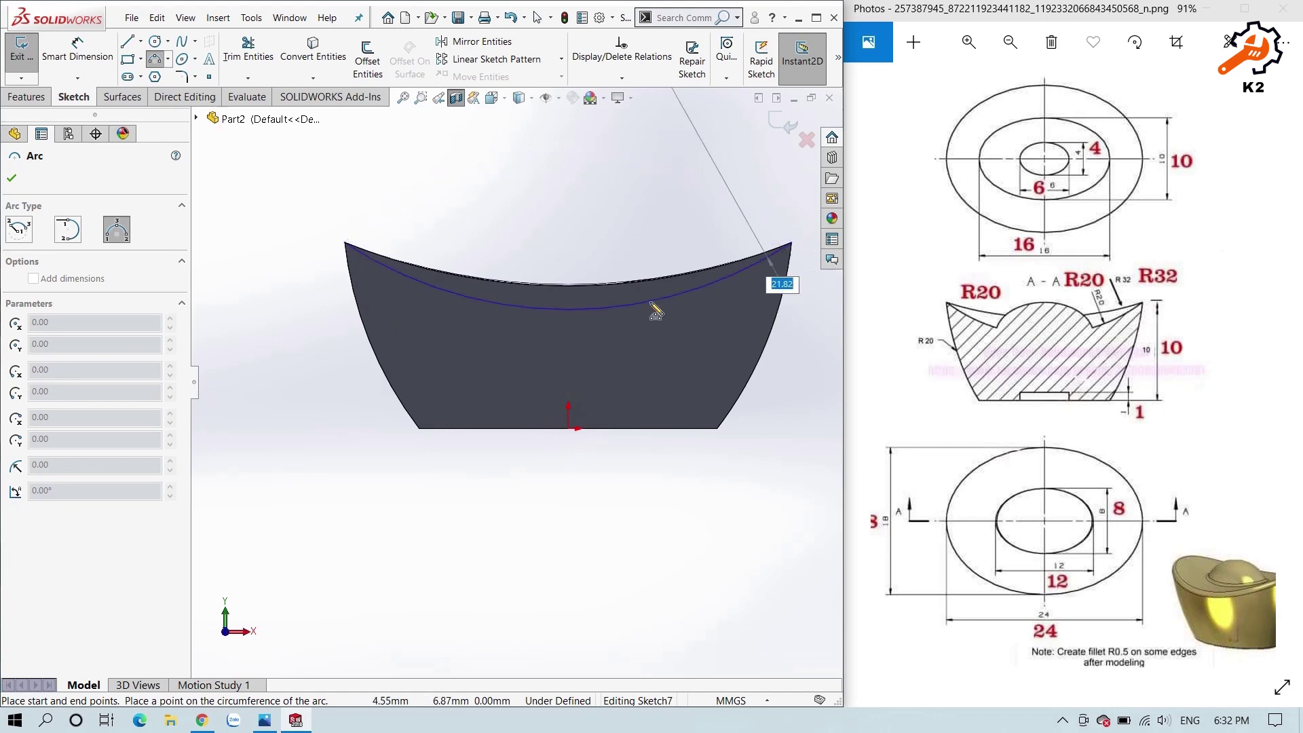
{"action": "left_click", "coordinate": [607, 334]}
- Dimension the new arc with a radius of 20 mm
{"action": "key", "text": "d"}
{"action": "left_click", "coordinate": [624, 334]}
{"action": "left_click", "coordinate": [629, 385]}
{"action": "type", "text": "20"}
{"action": "key", "text": "Return"}
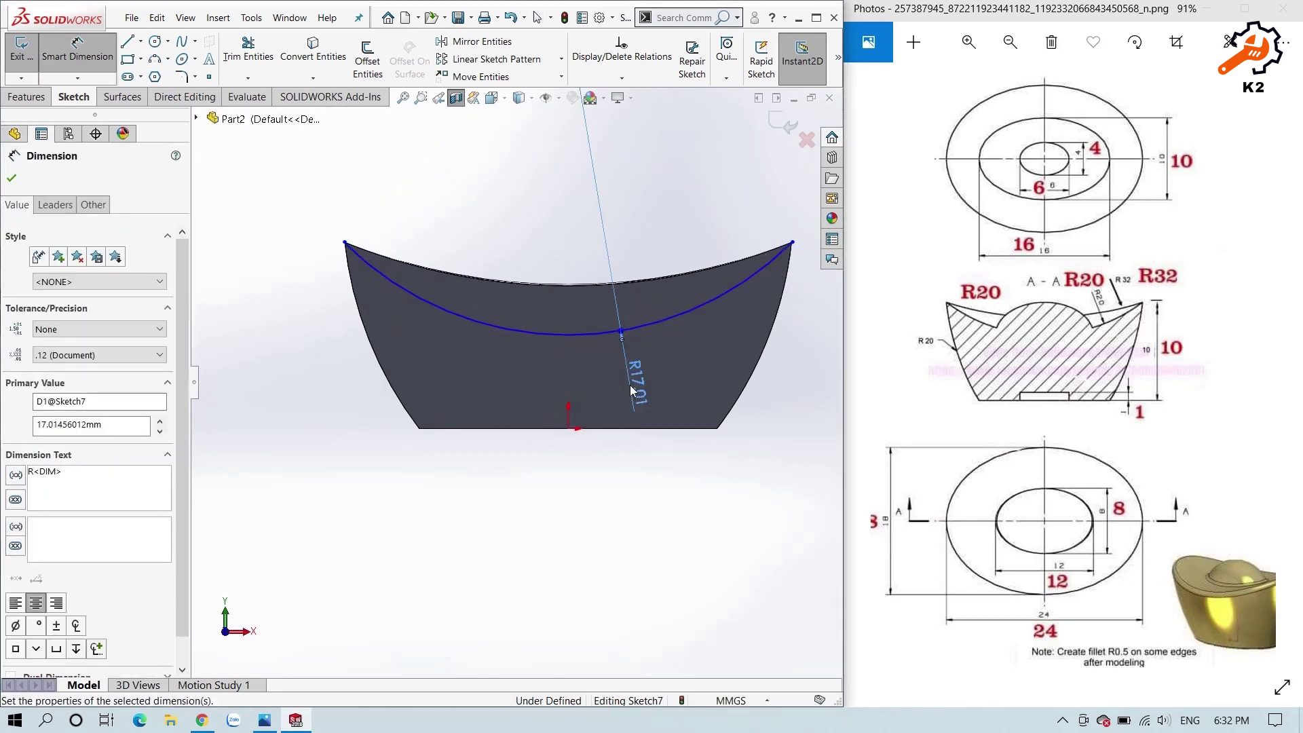
{"action": "key", "text": "Escape"}
- Add a pierce relation between the left endpoint of the R20 arc and the ingot's rim edge
{"action": "middle_click_drag", "start_coordinate": [623, 403], "coordinate": [368, 319]}
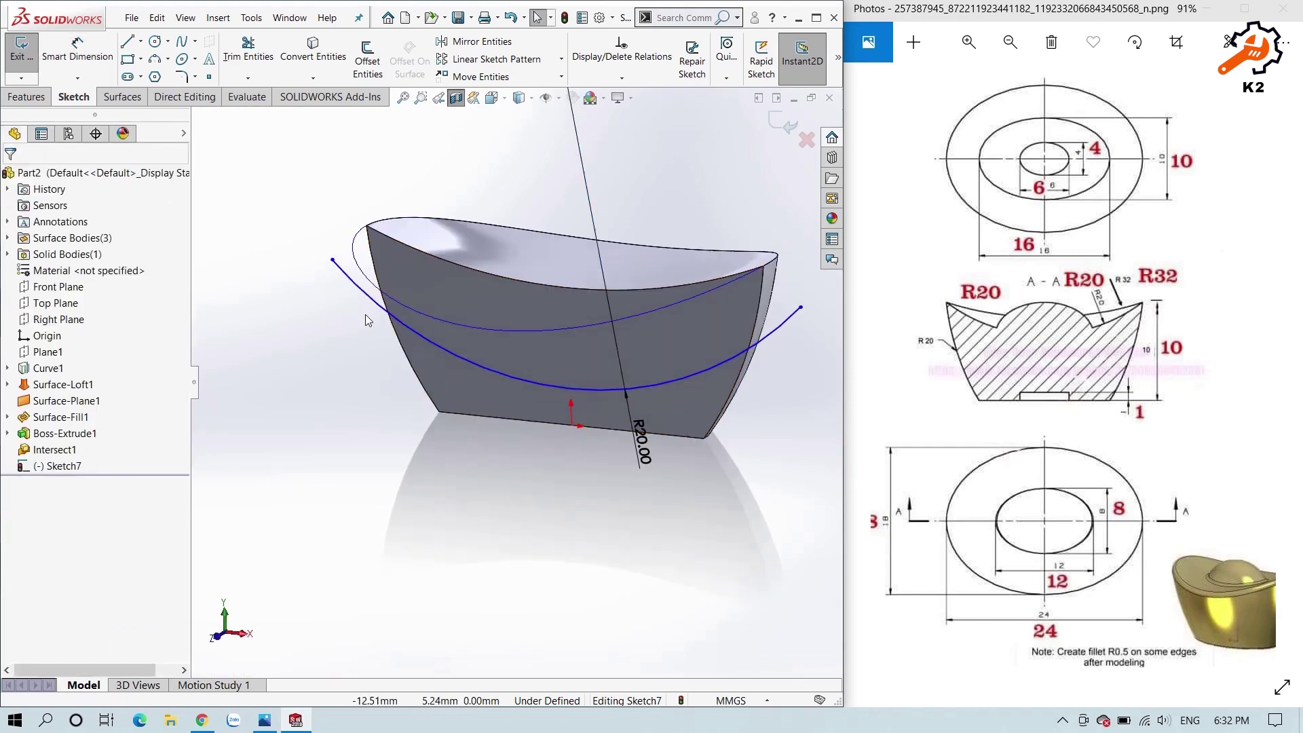
{"action": "left_click", "coordinate": [332, 259]}
{"action": "left_click", "coordinate": [355, 256], "text": "ctrl"}
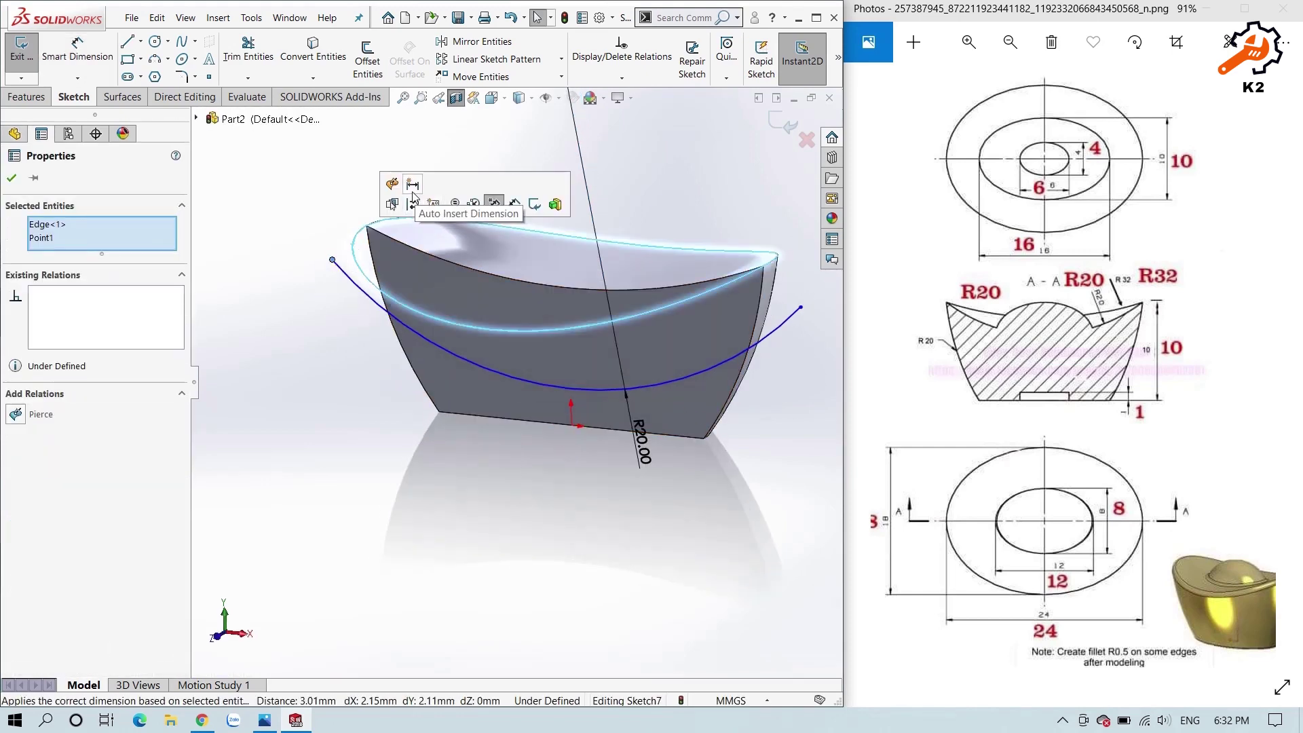
{"action": "left_click", "coordinate": [396, 182]}
{"action": "left_click", "coordinate": [480, 458]}
{"action": "left_click", "coordinate": [837, 274]}
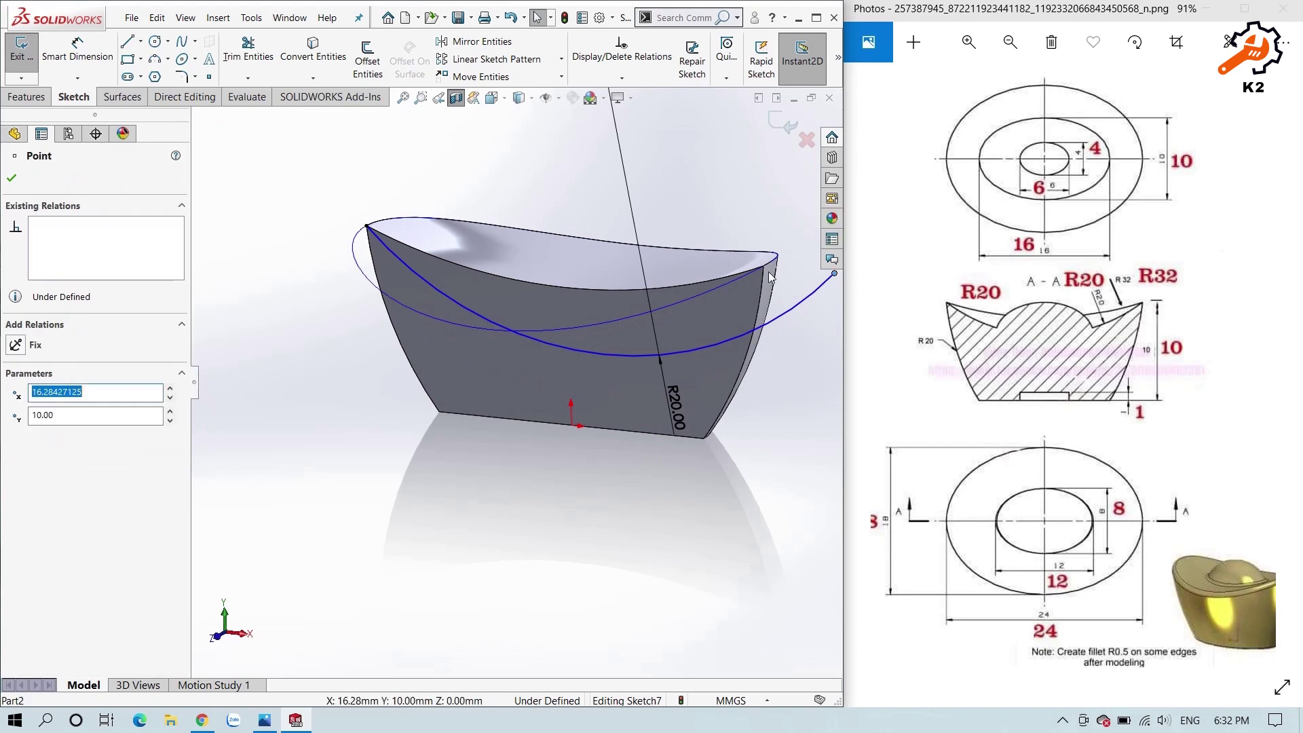
{"action": "left_click", "coordinate": [763, 267], "text": "ctrl"}
{"action": "key", "text": "Escape"}
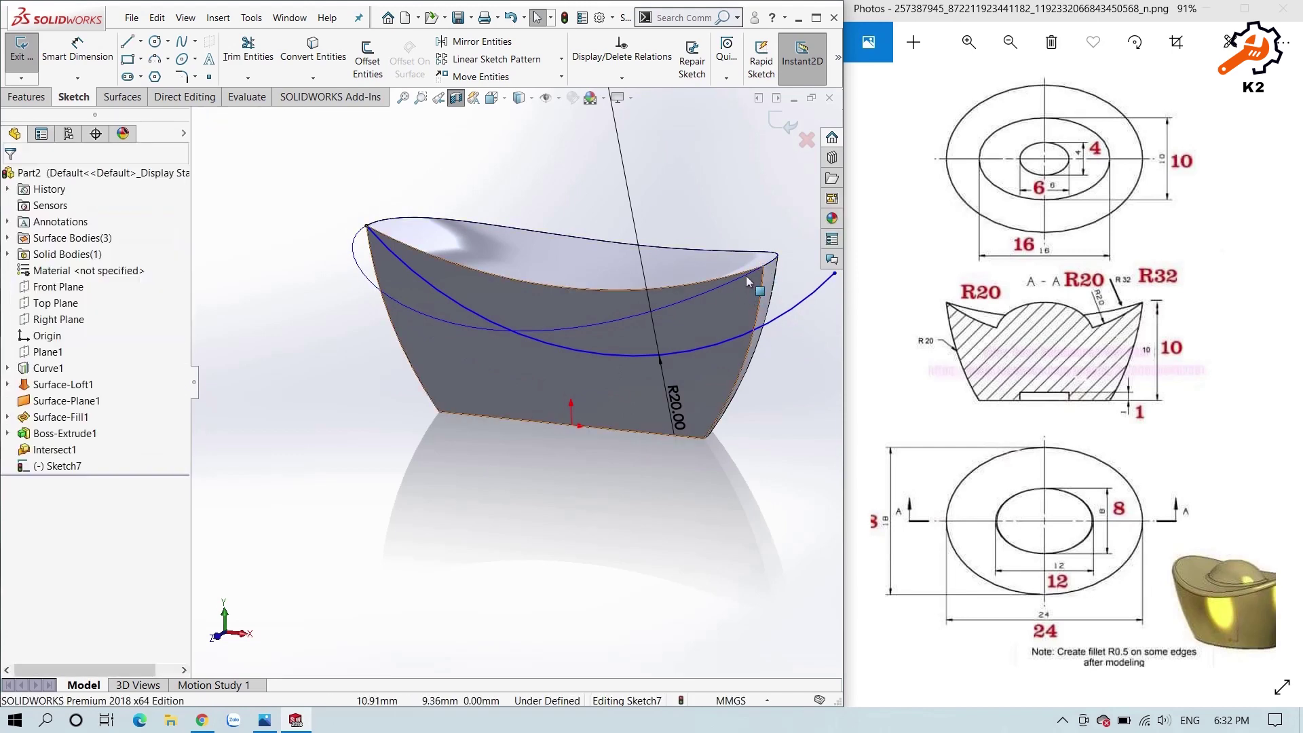
- Add a pierce relation between the right endpoint of the R20 arc and the ingot's rim edge, and turn off the section view
{"action": "left_click", "coordinate": [836, 275]}
{"action": "left_click", "coordinate": [879, 237]}
{"action": "left_click", "coordinate": [712, 207]}
{"action": "scroll", "coordinate": [658, 239], "scroll_direction": "up", "scroll_amount": 2}
{"action": "left_click", "coordinate": [456, 99]}
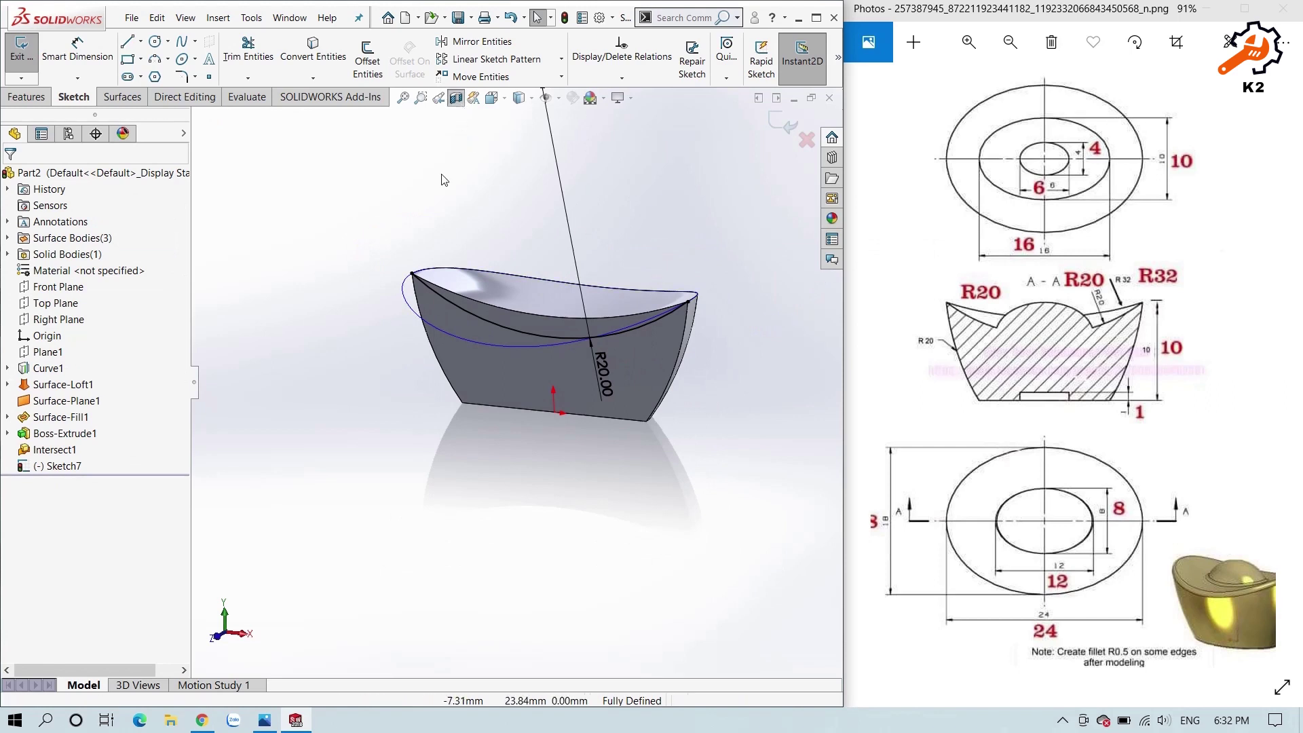
- Close the R20 arc sketch and start a new sketch on the Right Plane, viewed straight on
{"action": "middle_click_drag", "start_coordinate": [380, 396], "coordinate": [302, 429]}
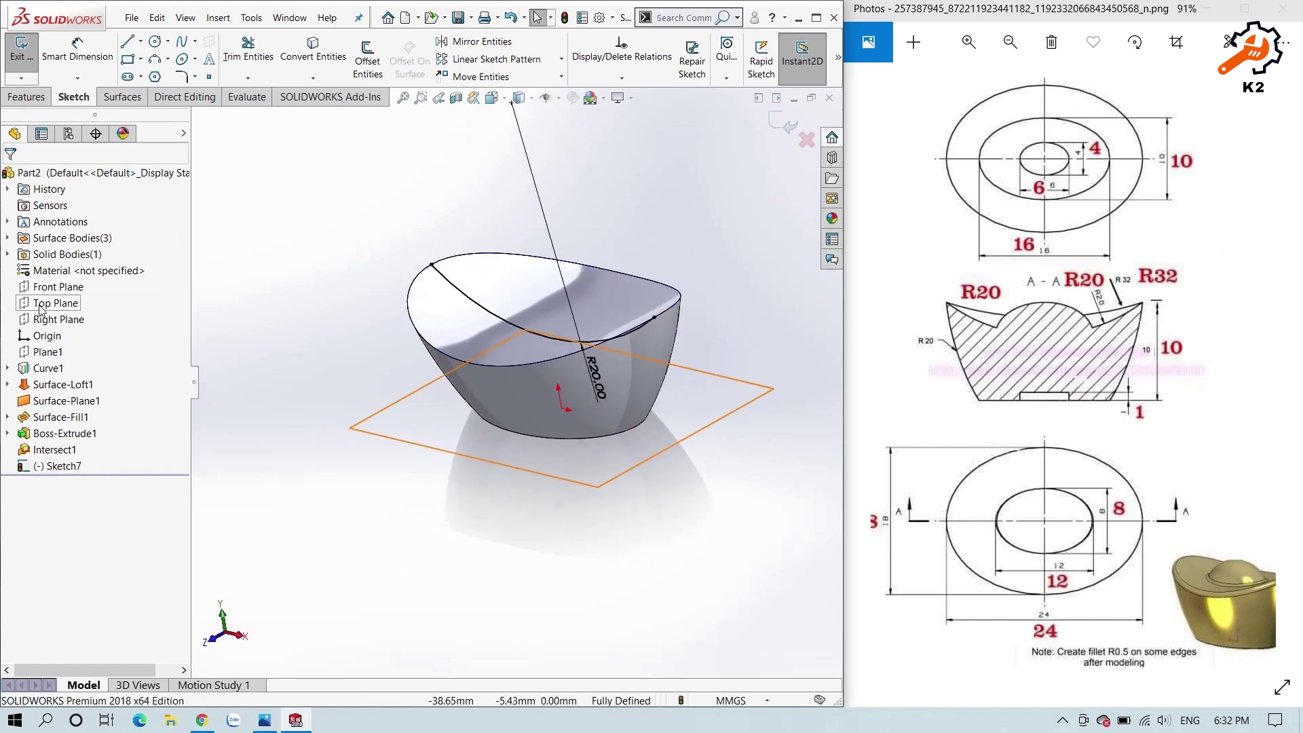
{"action": "left_click", "coordinate": [64, 321]}
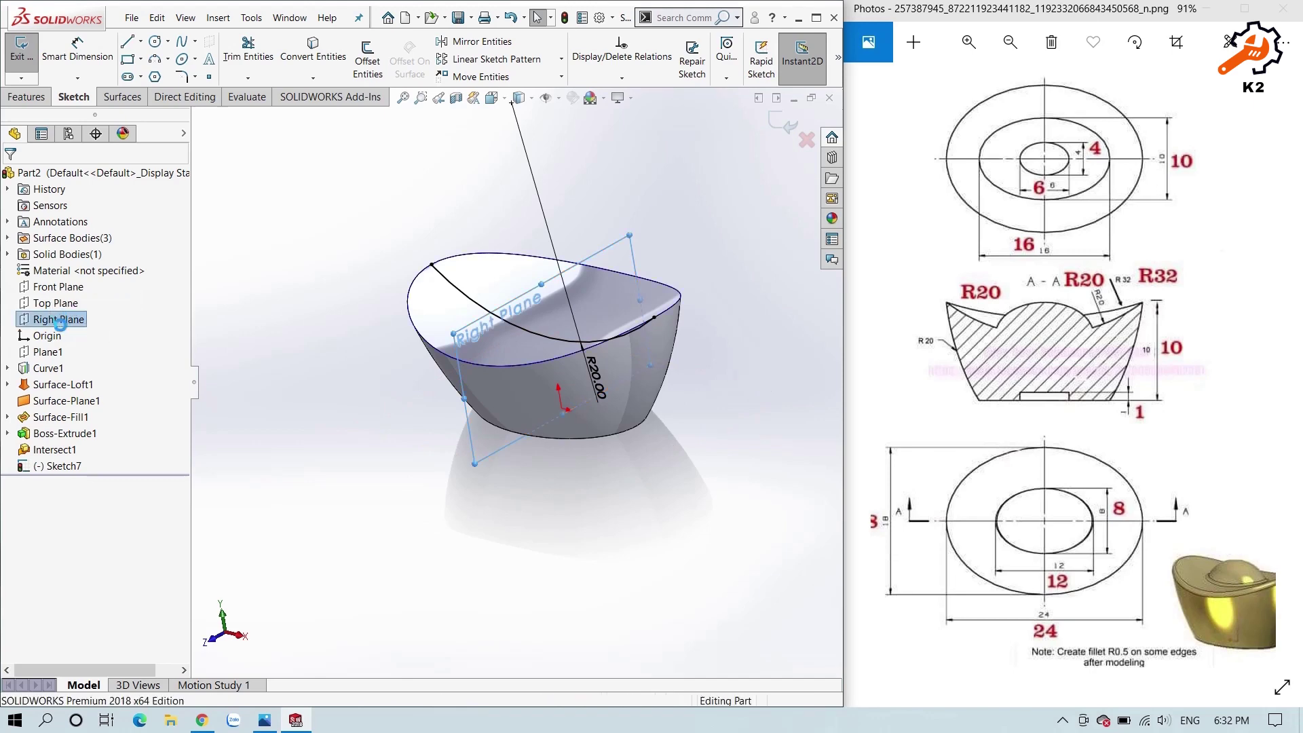
{"action": "left_click", "coordinate": [64, 304]}
{"action": "left_click", "coordinate": [78, 300]}
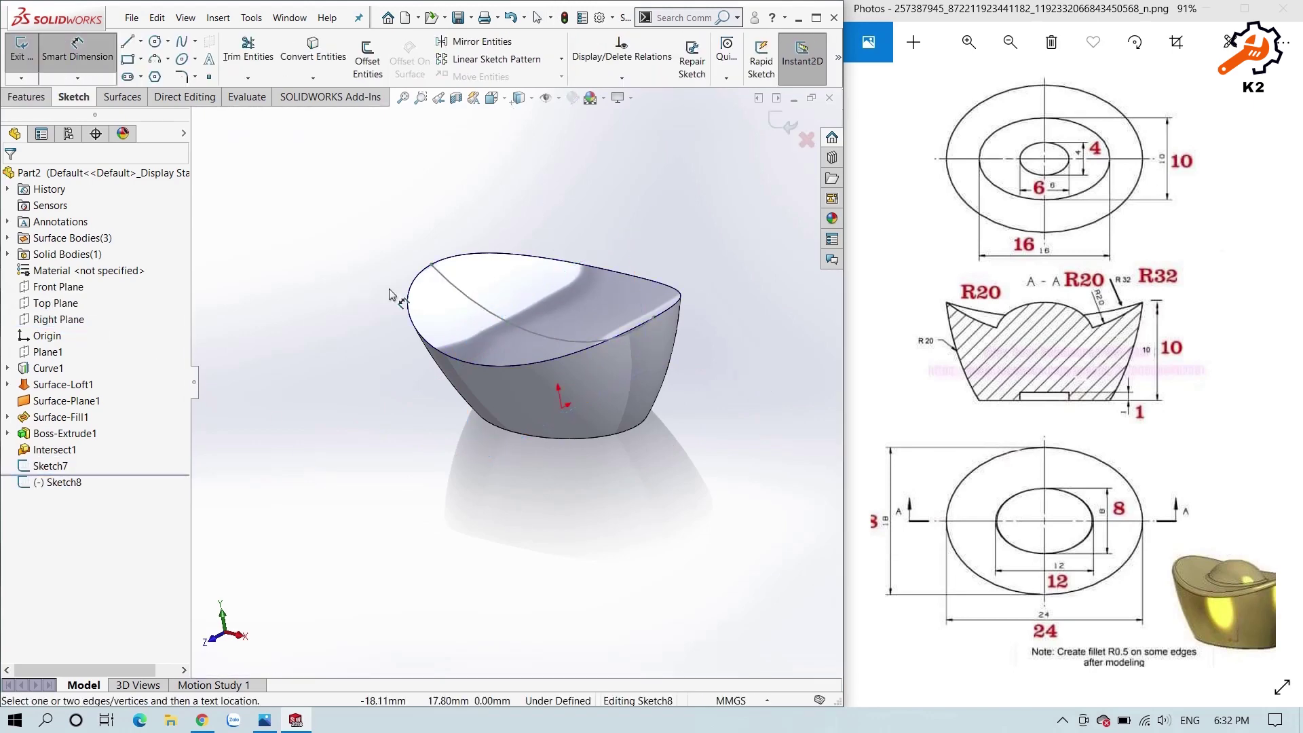
{"action": "key", "text": "Escape"}
{"action": "scroll", "coordinate": [558, 340], "scroll_direction": "down", "scroll_amount": 5}
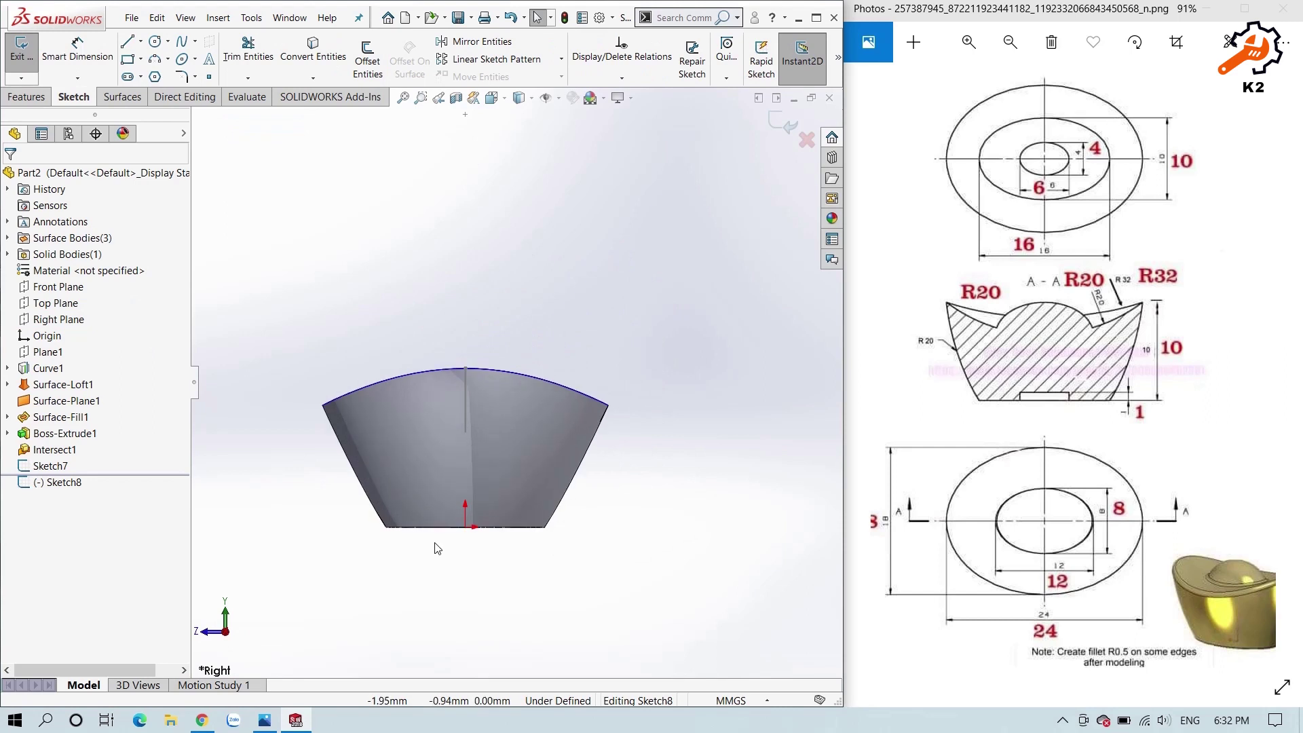
- Sketch a downward-bowed three-point arc about 18 mm wide between the two low side corners of the ingot's rim
{"action": "left_click", "coordinate": [155, 61]}
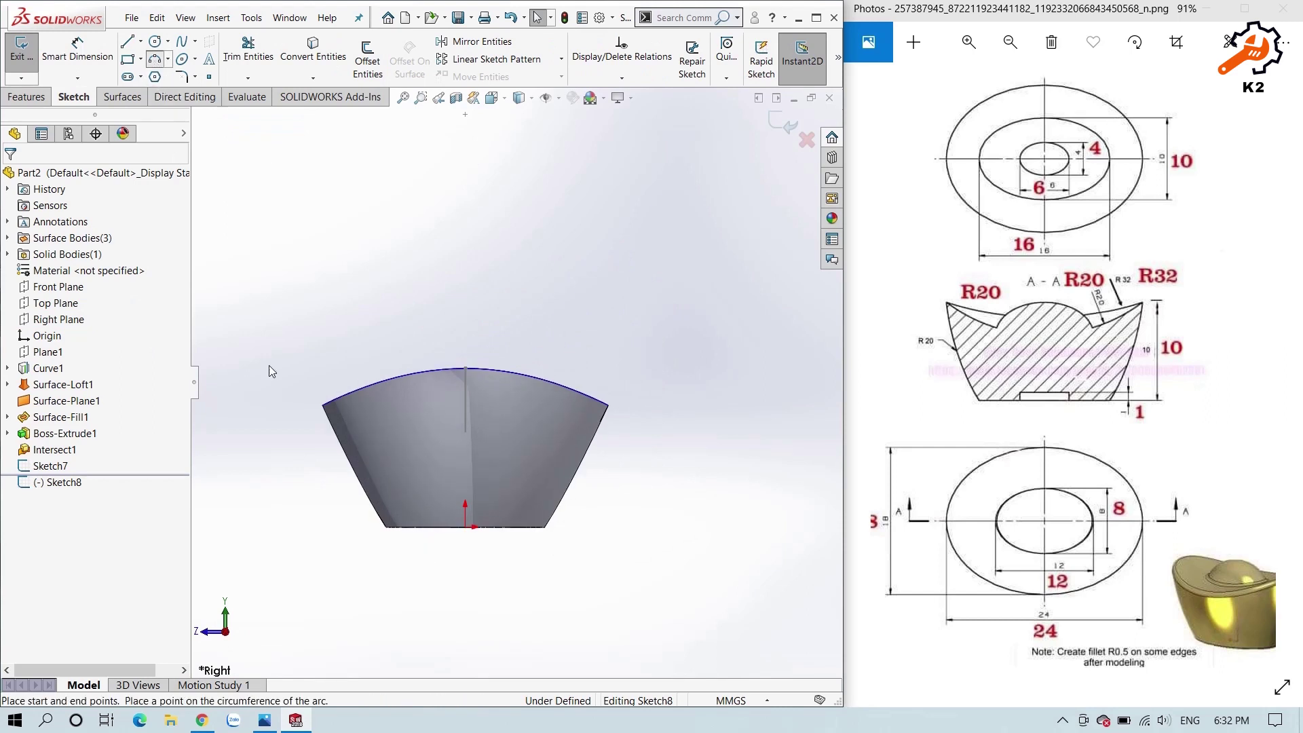
{"action": "left_click", "coordinate": [322, 405]}
{"action": "left_click", "coordinate": [608, 406]}
{"action": "left_click", "coordinate": [495, 433]}
{"action": "key", "text": "Escape"}
- Try to pierce the new arc's midpoint with the R20 arc while both endpoints stay attached to the rim
{"action": "middle_click_drag", "start_coordinate": [482, 520], "coordinate": [478, 425]}
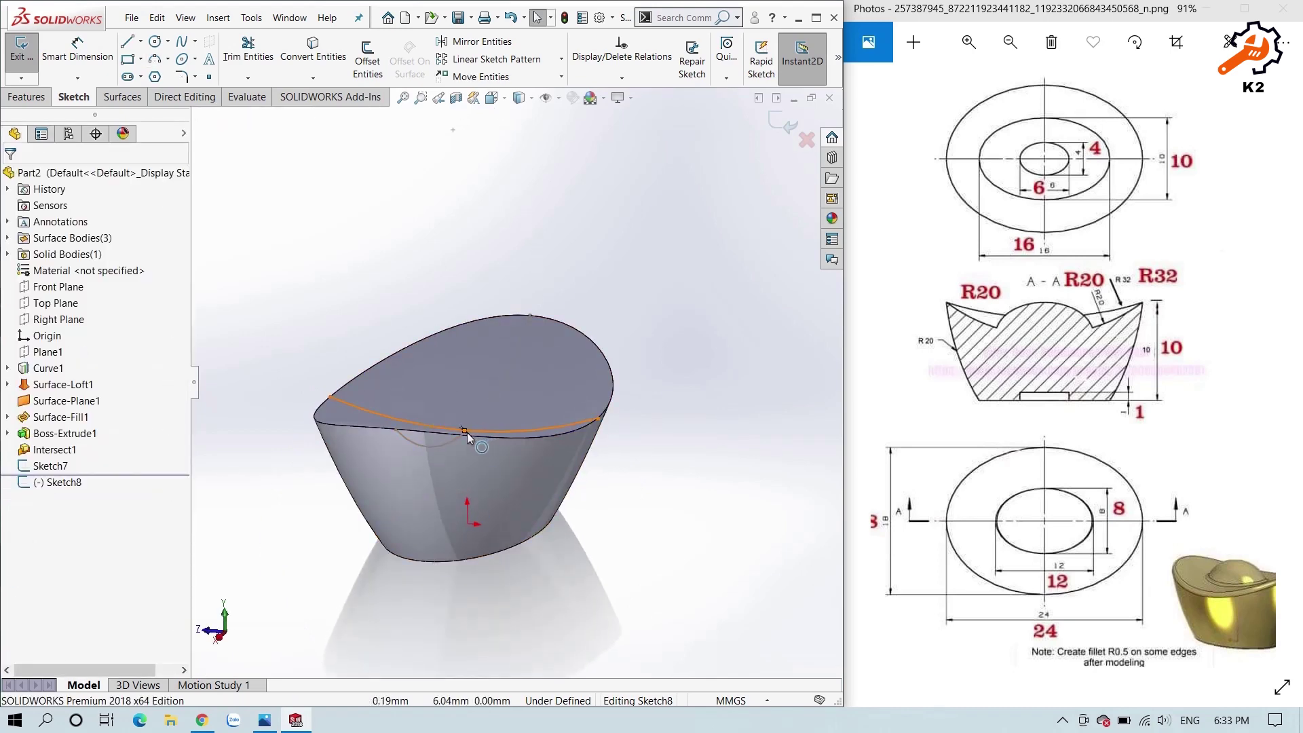
{"action": "left_click", "coordinate": [467, 433]}
{"action": "left_click", "coordinate": [495, 405], "text": "ctrl"}
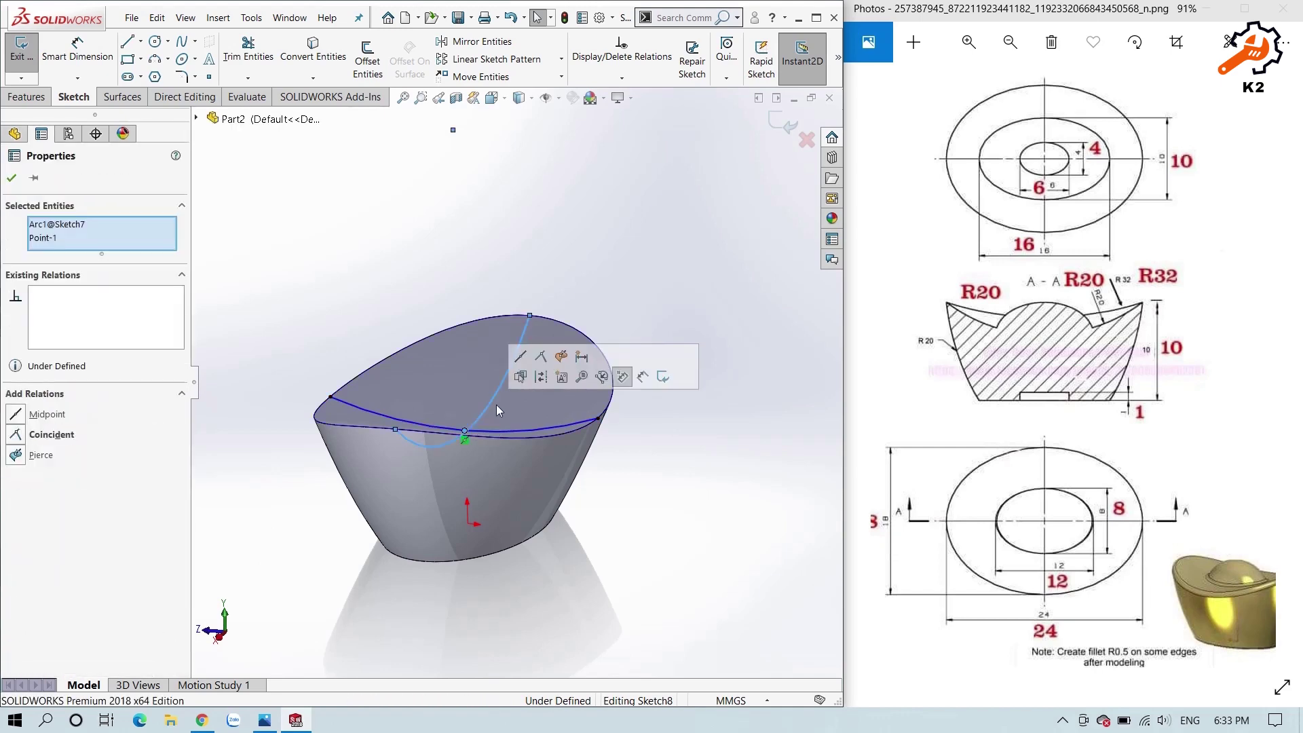
{"action": "left_click", "coordinate": [558, 356]}
{"action": "middle_click_drag", "start_coordinate": [466, 470], "coordinate": [442, 479]}
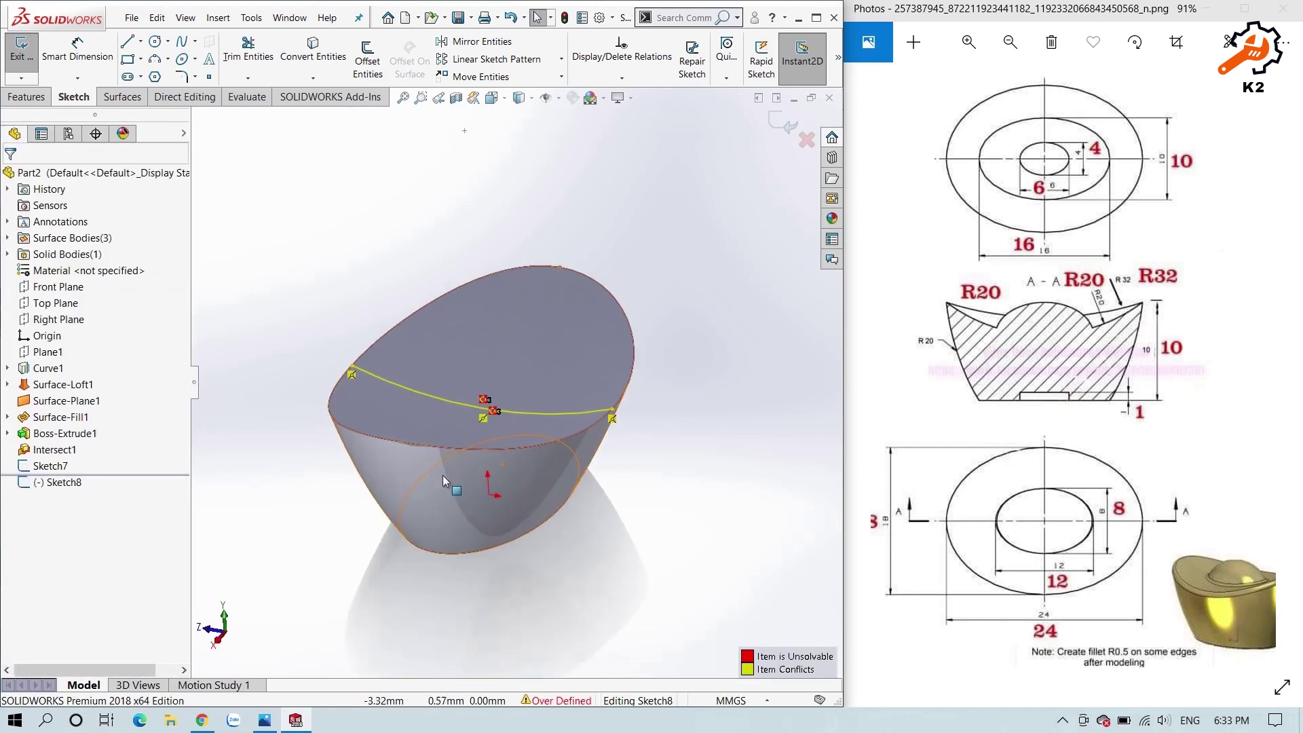
{"action": "scroll", "coordinate": [442, 479], "scroll_direction": "down", "scroll_amount": 3}
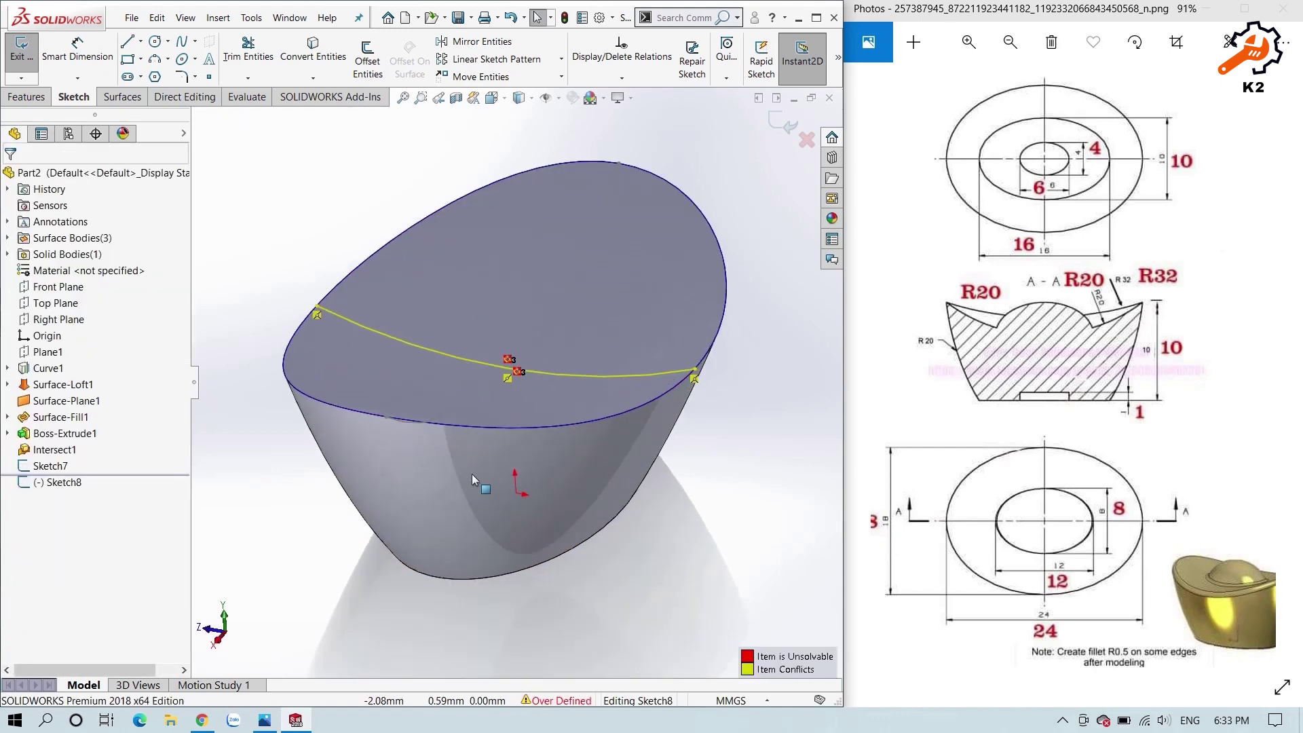
- Delete the coincident relation at the new arc's right endpoint and try to pierce that endpoint with the rim edge
{"action": "left_click", "coordinate": [695, 378]}
{"action": "key", "text": "Delete"}
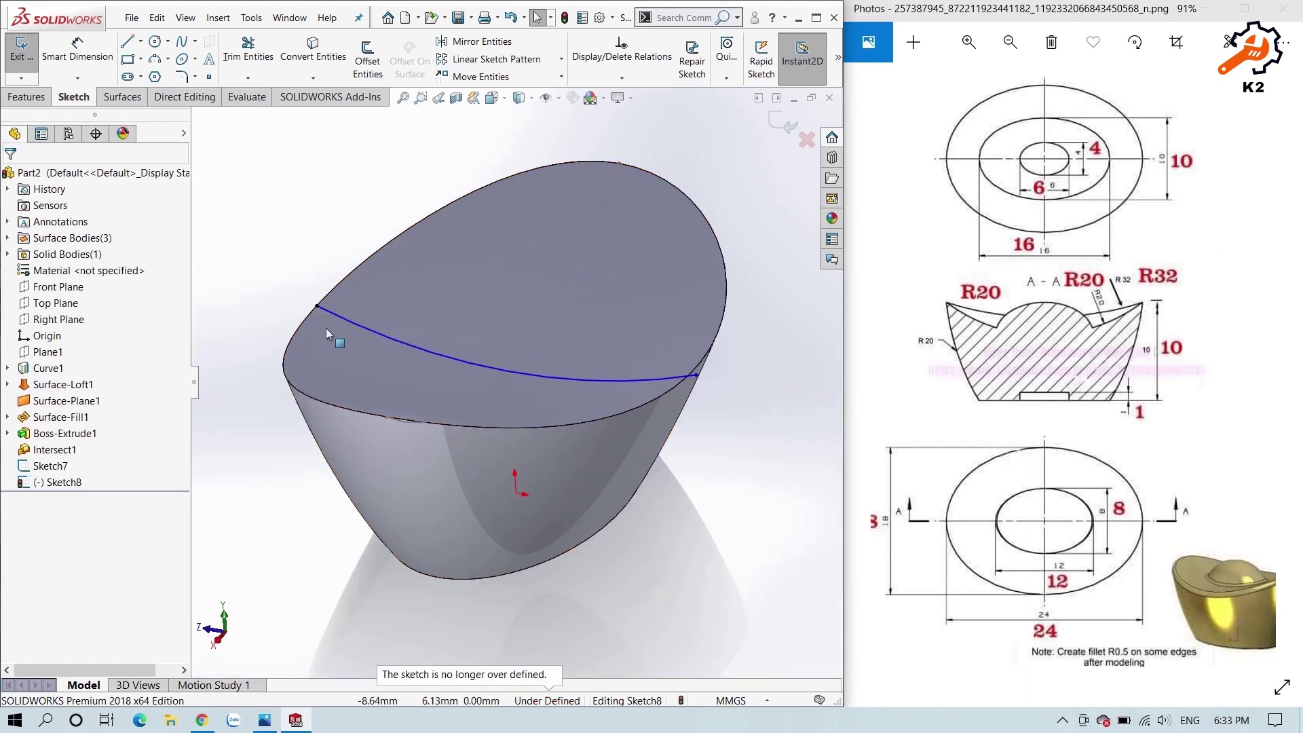
{"action": "left_click", "coordinate": [695, 376]}
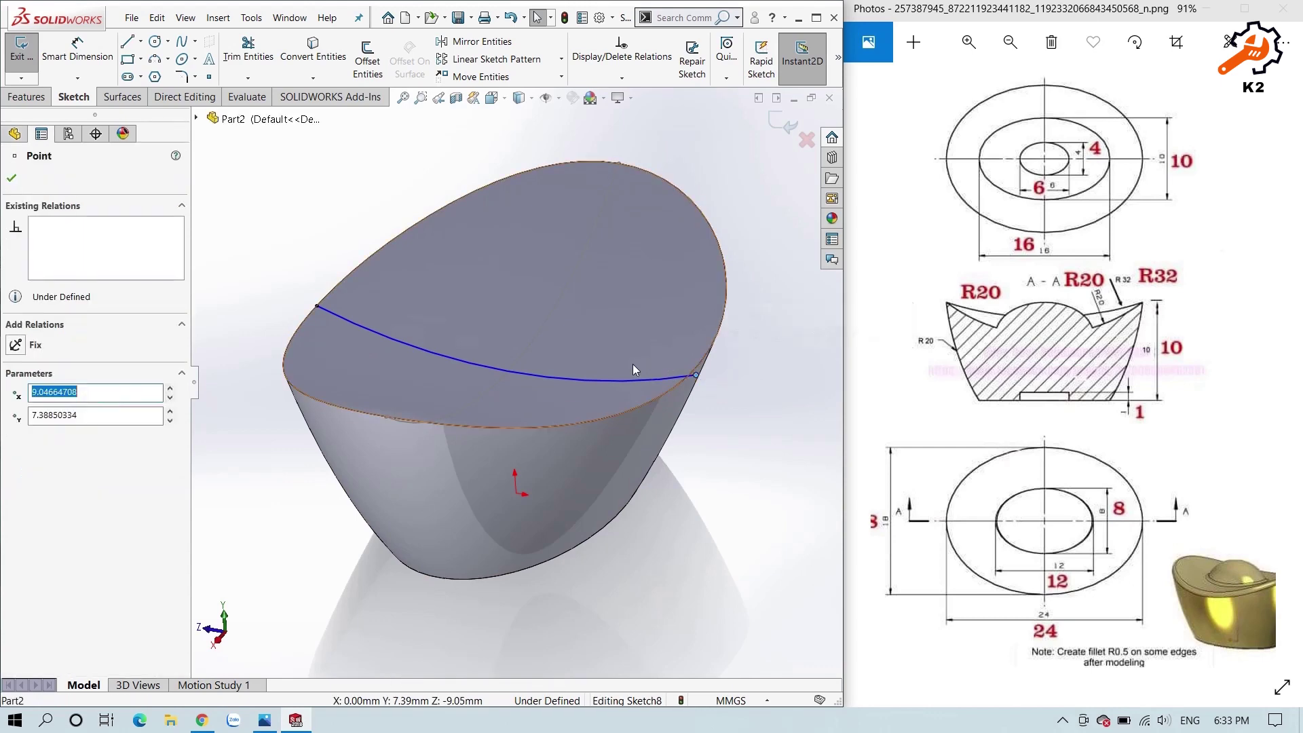
{"action": "left_click", "coordinate": [661, 395], "text": "ctrl"}
{"action": "left_click", "coordinate": [803, 355]}
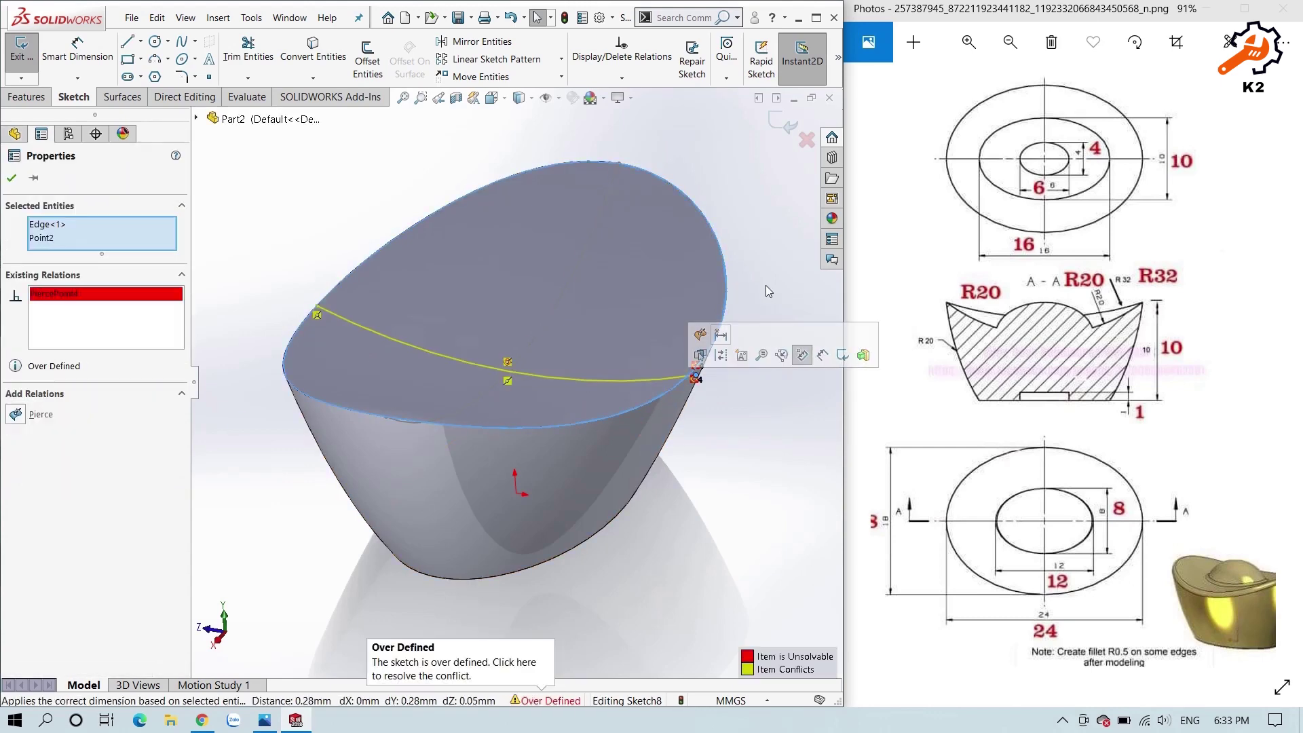
{"action": "left_click", "coordinate": [767, 283]}
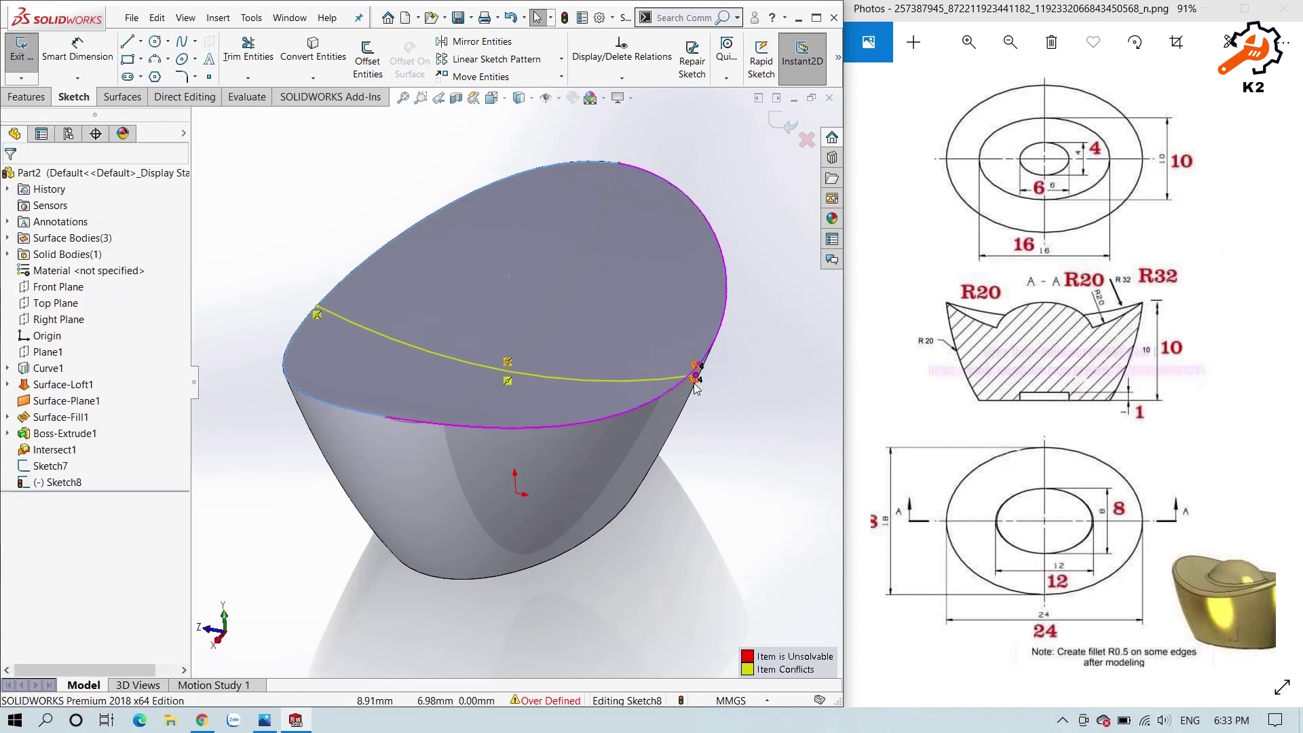
{"action": "key", "text": "ctrl+z"}
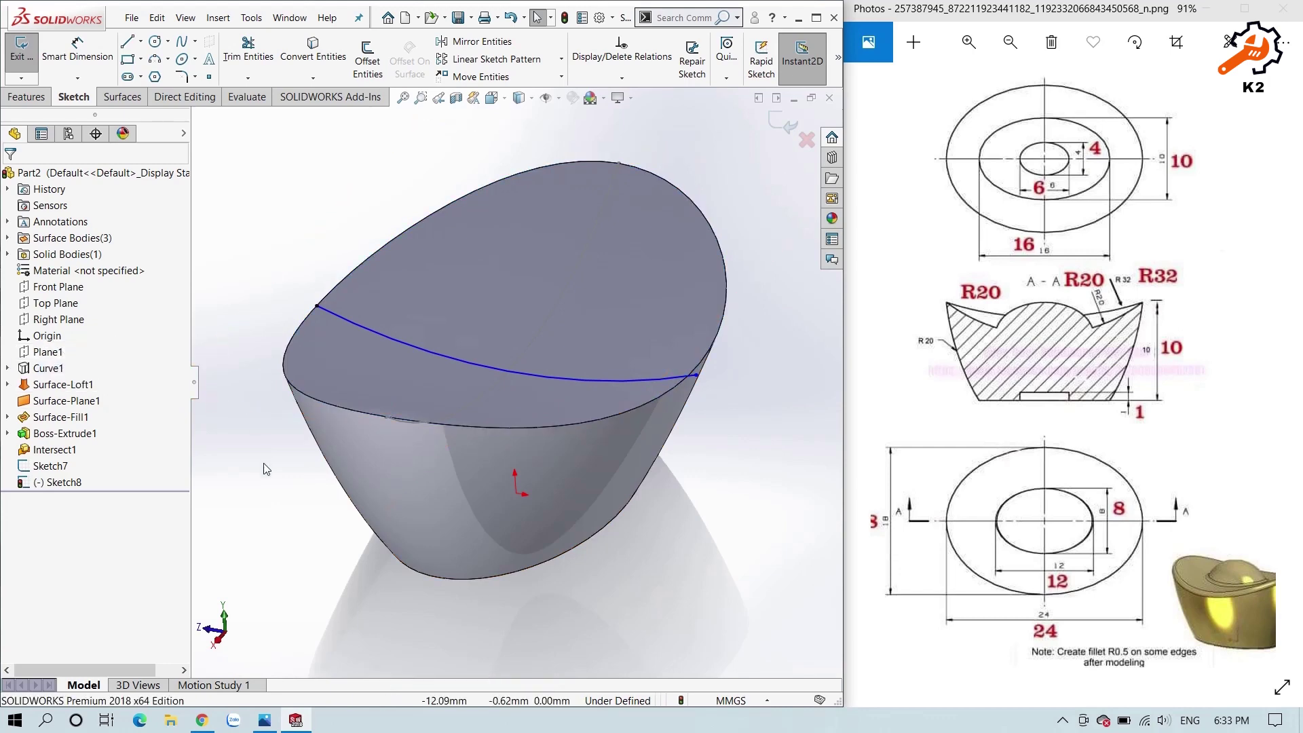
- Try again to pierce the new arc's right endpoint with the rim edge, and undo back to the arc's original relations
{"action": "left_click", "coordinate": [49, 368]}
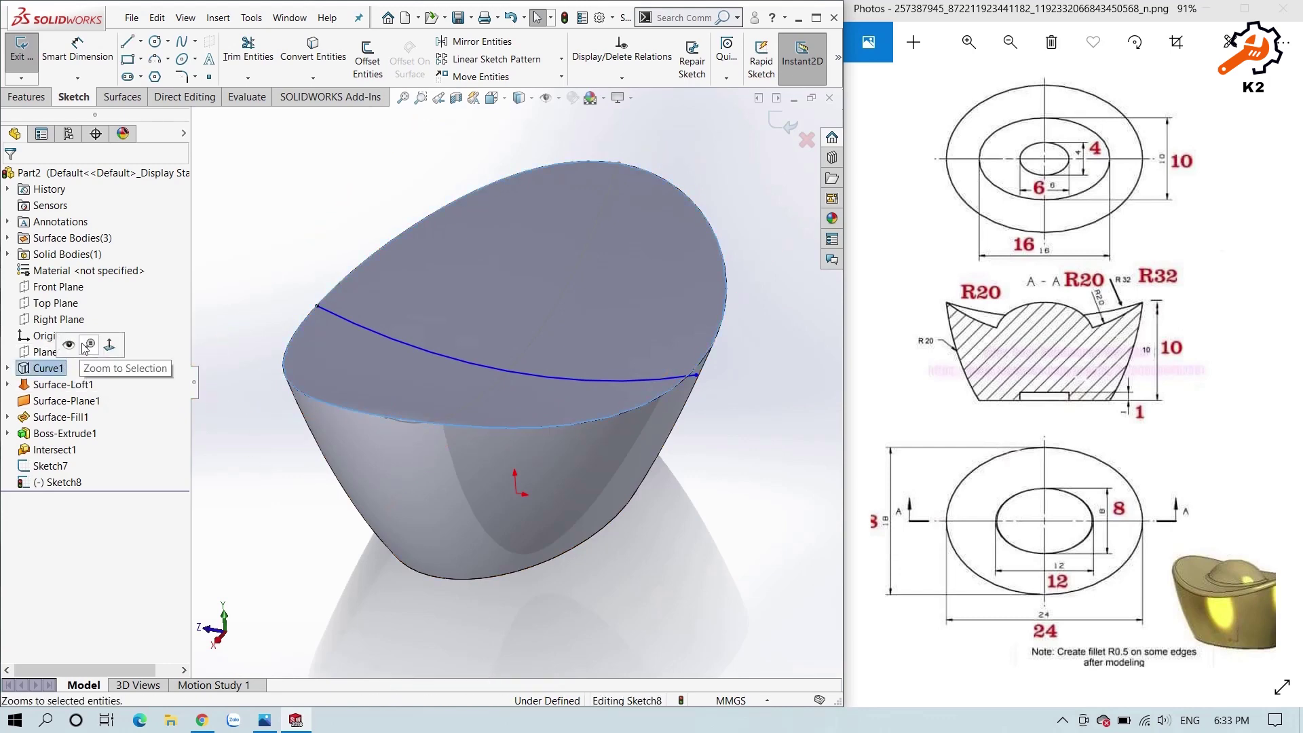
{"action": "left_click", "coordinate": [250, 480]}
{"action": "scroll", "coordinate": [654, 399], "scroll_direction": "down", "scroll_amount": 5}
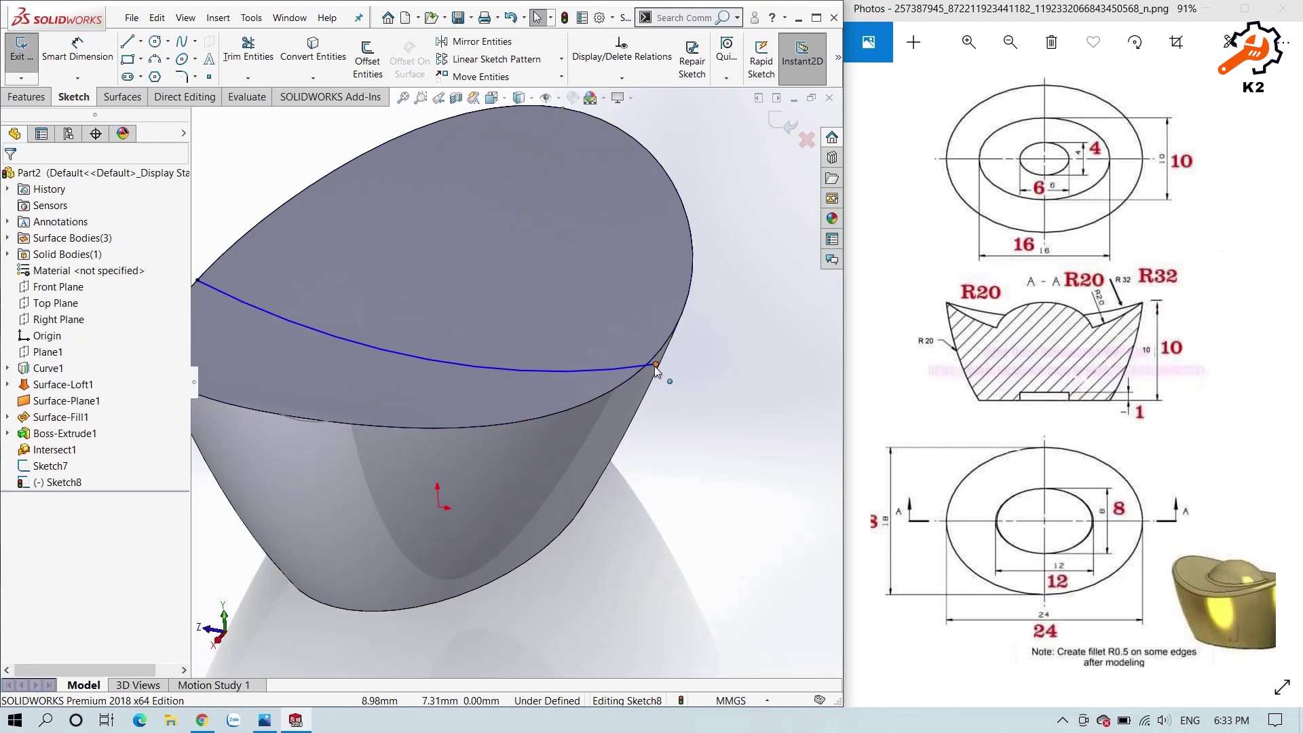
{"action": "left_click", "coordinate": [655, 364]}
{"action": "left_click", "coordinate": [670, 343], "text": "ctrl"}
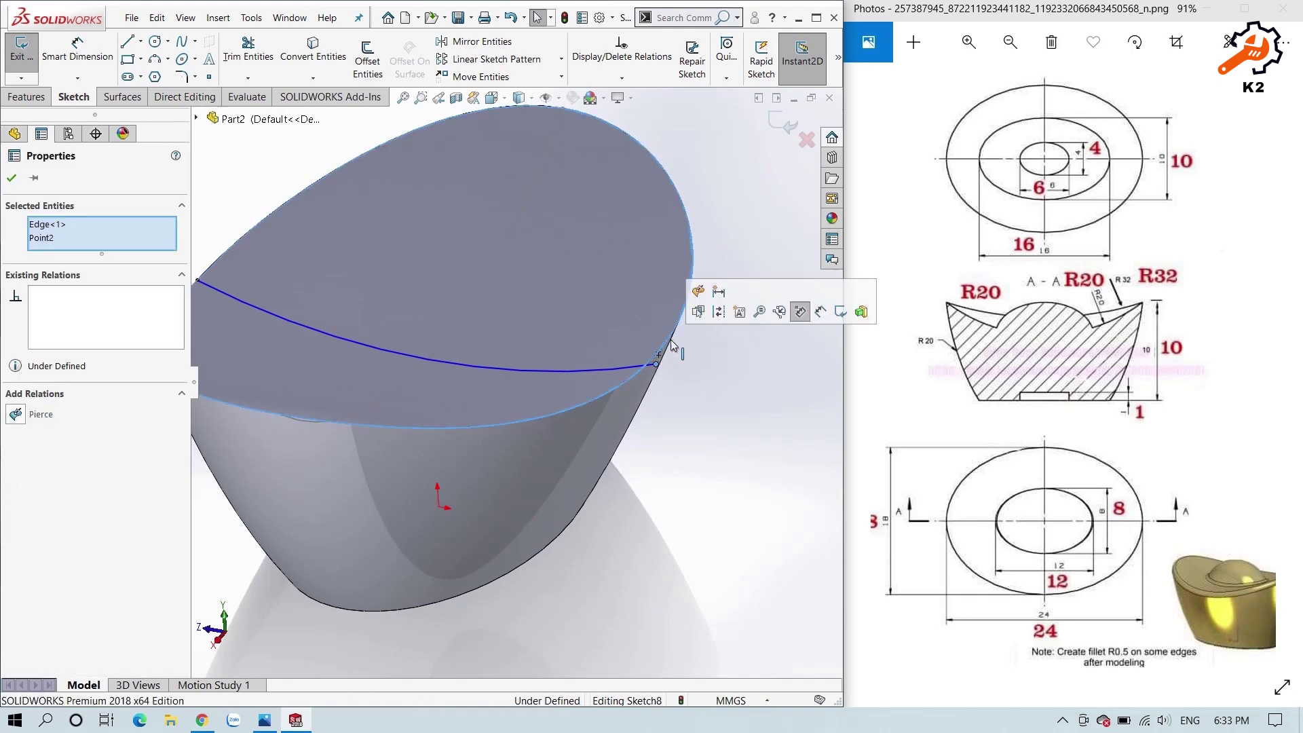
{"action": "left_click", "coordinate": [699, 292]}
{"action": "scroll", "coordinate": [460, 380], "scroll_direction": "up", "scroll_amount": 3}
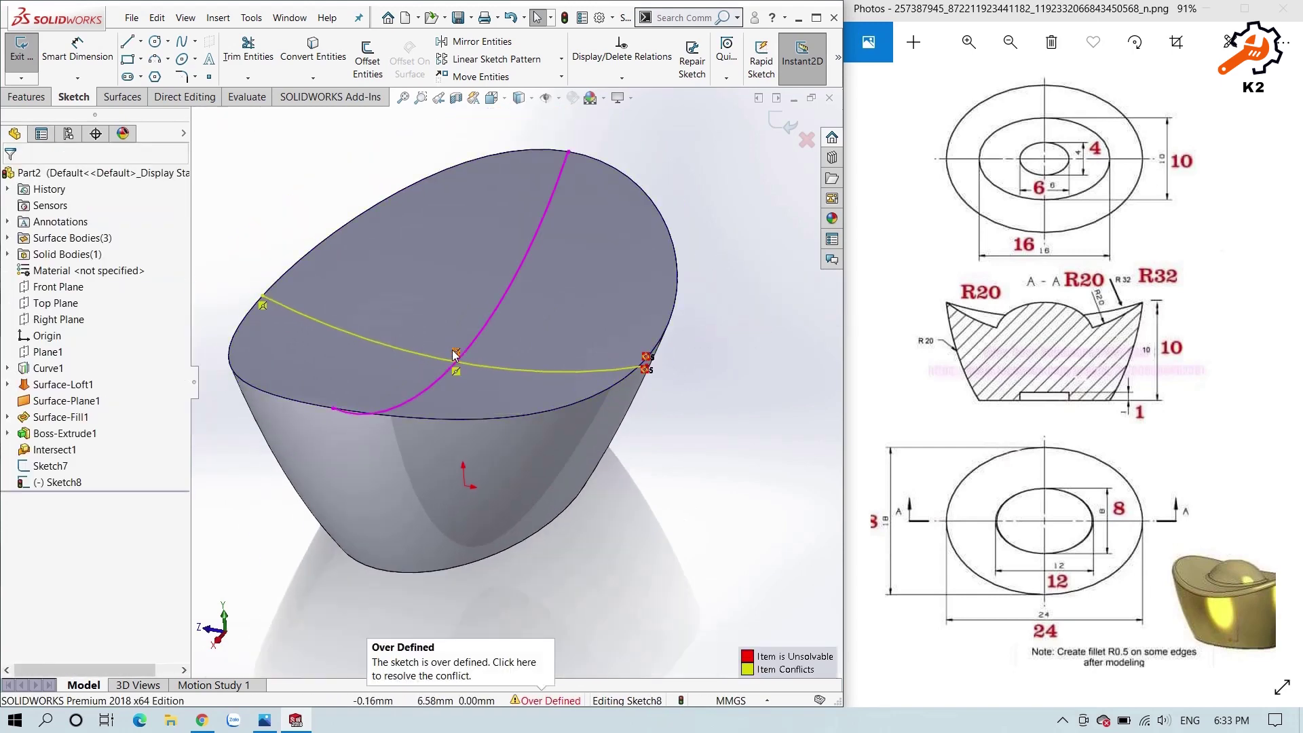
{"action": "key", "text": "ctrl+z"}
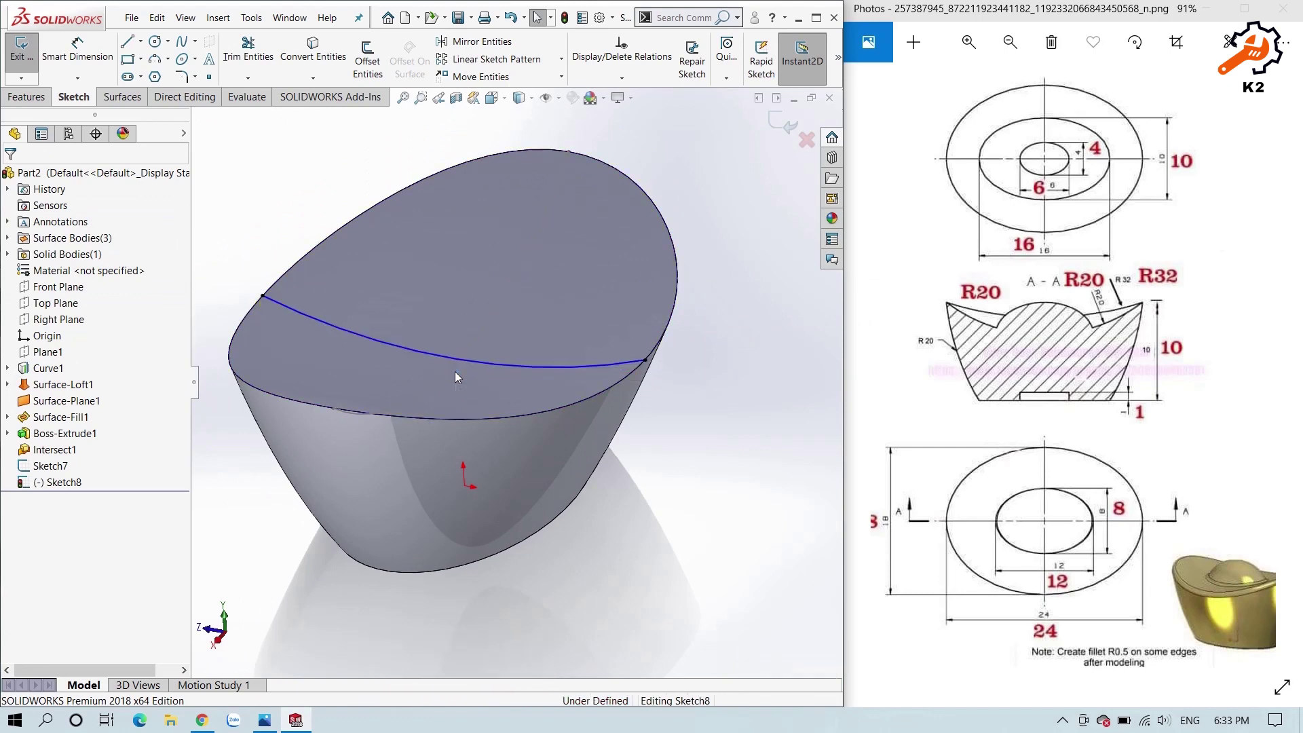
- Delete the coincident relation at the new arc's left endpoint and pierce the arc's midpoint with the R20 arc
{"action": "left_click", "coordinate": [264, 295]}
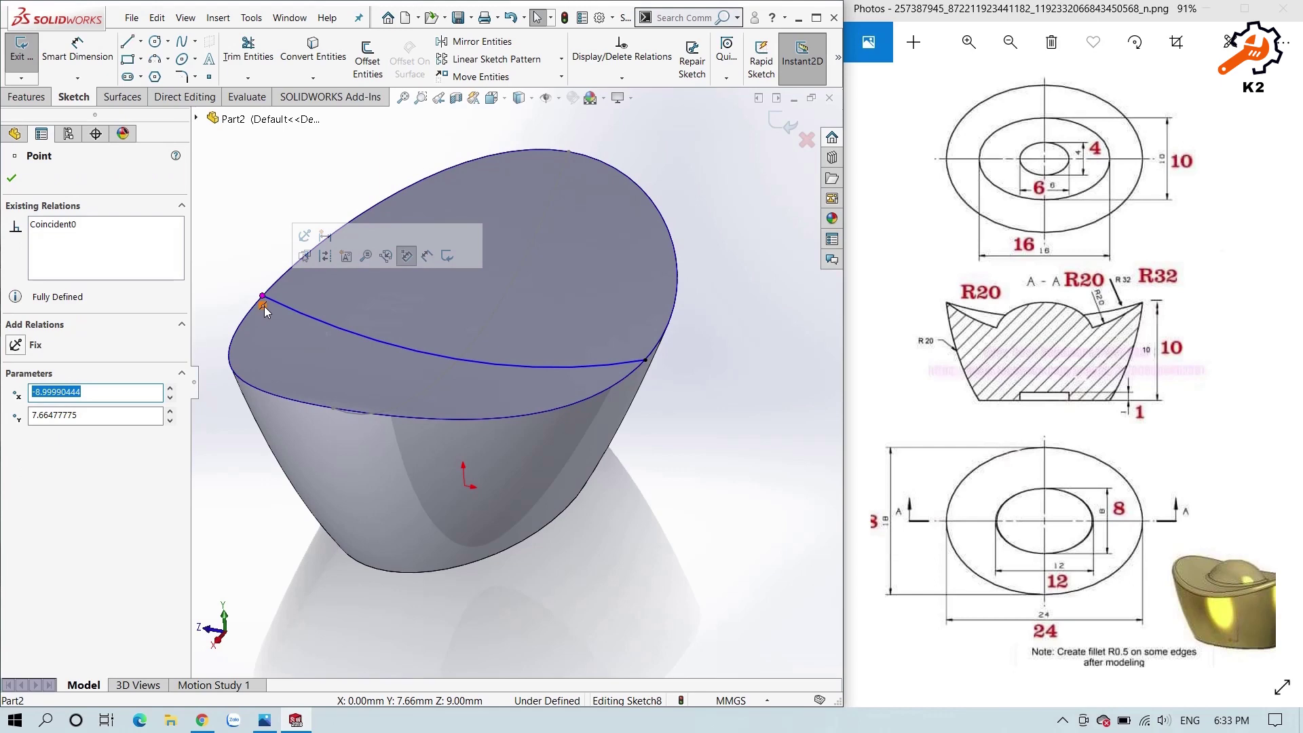
{"action": "left_click", "coordinate": [264, 307]}
{"action": "key", "text": "Delete"}
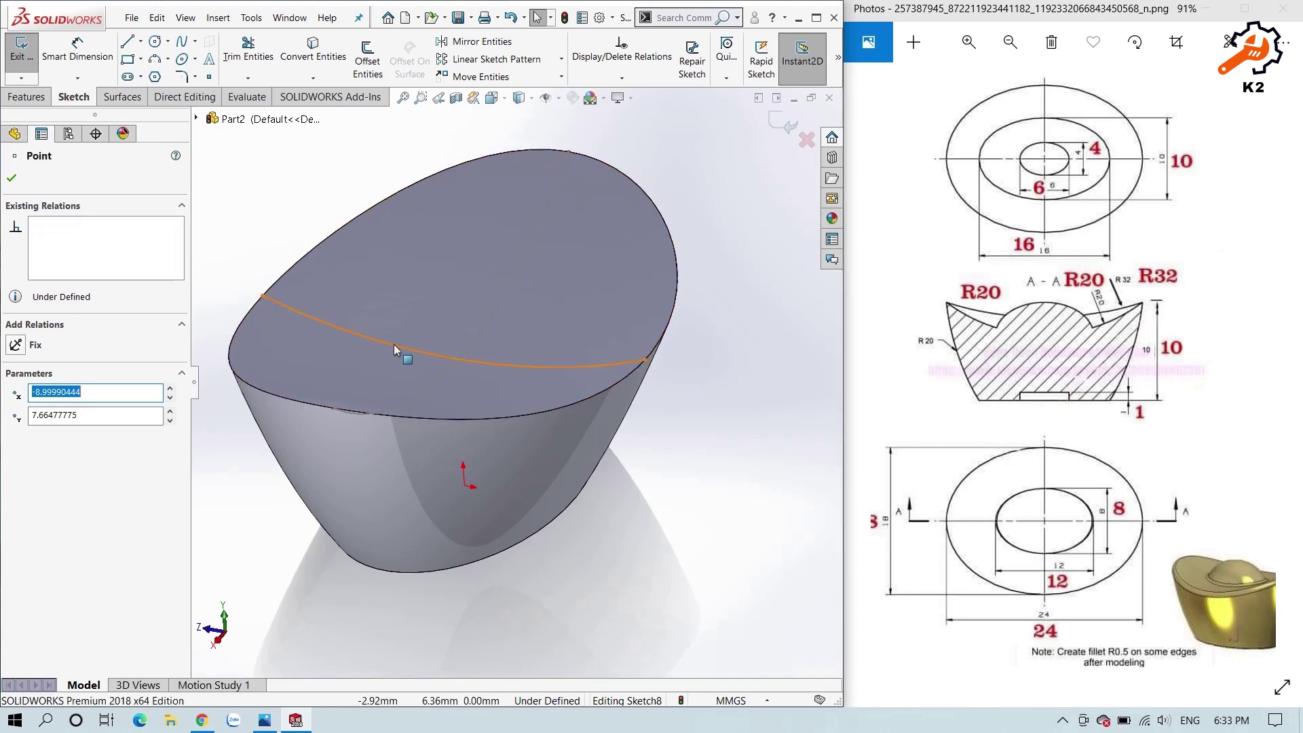
{"action": "left_click", "coordinate": [474, 344], "text": "ctrl"}
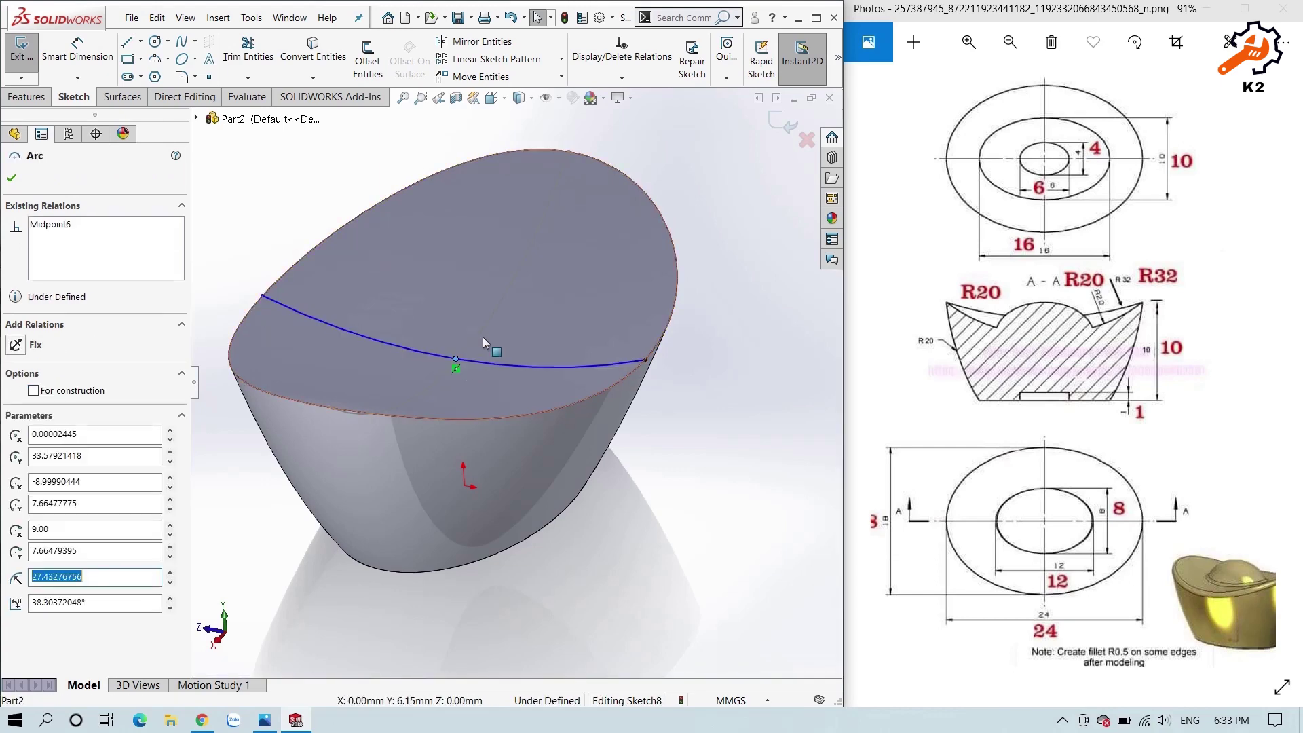
{"action": "left_click", "coordinate": [562, 273]}
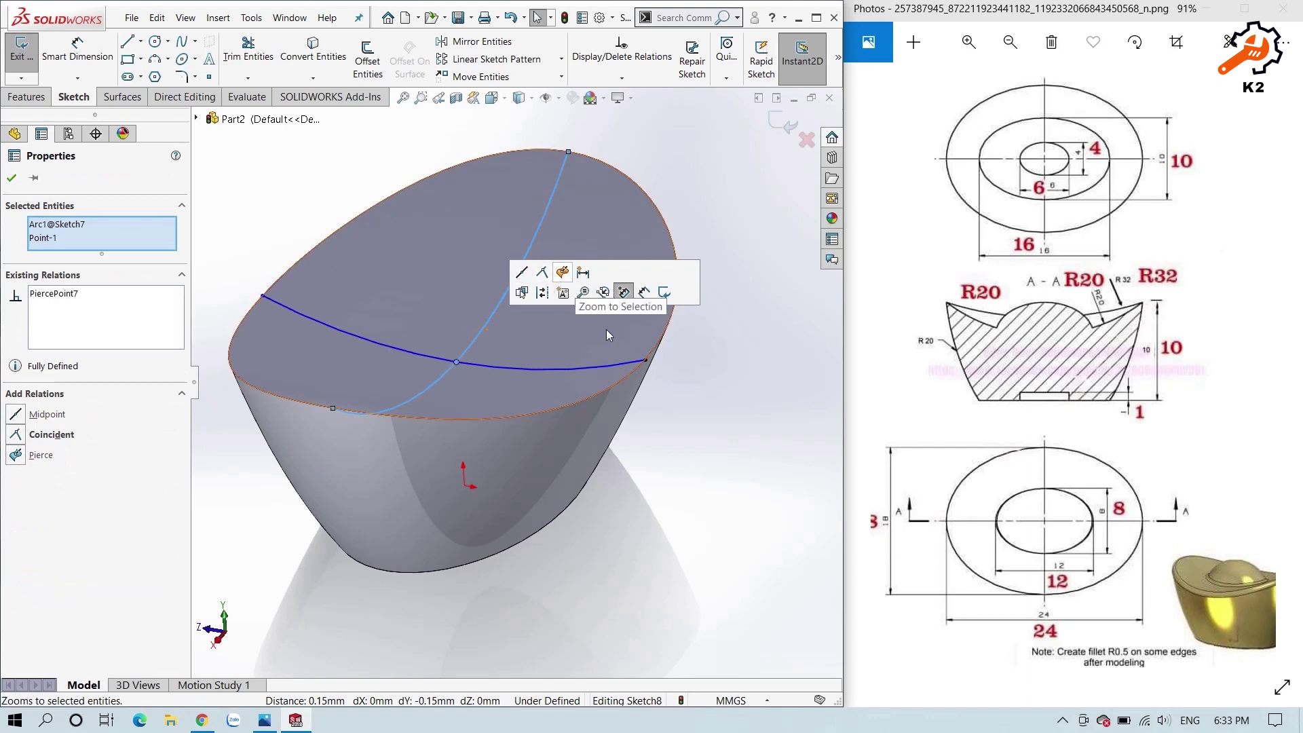
{"action": "key", "text": "Escape"}
- Add a pierce relation between the new arc's left endpoint and the rim edge, and exit the sketch
{"action": "left_click", "coordinate": [267, 296]}
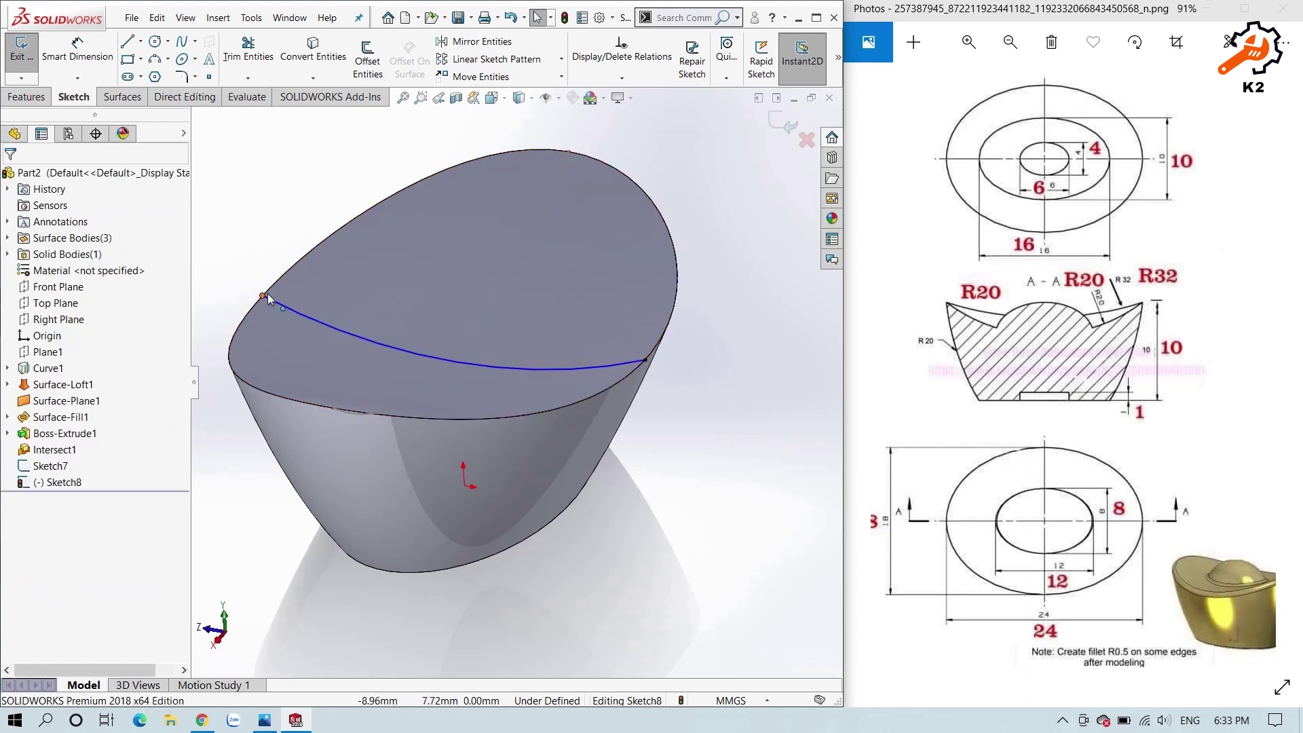
{"action": "left_click", "coordinate": [279, 280], "text": "ctrl"}
{"action": "left_click", "coordinate": [415, 233]}
{"action": "key", "text": "Escape"}
{"action": "mouse_move", "coordinate": [326, 299]}
{"action": "middle_mouse_down"}
{"action": "mouse_move", "coordinate": [288, 341]}
{"action": "mouse_move", "coordinate": [294, 406]}
{"action": "mouse_move", "coordinate": [326, 426]}
{"action": "mouse_move", "coordinate": [310, 450]}
{"action": "middle_mouse_up"}
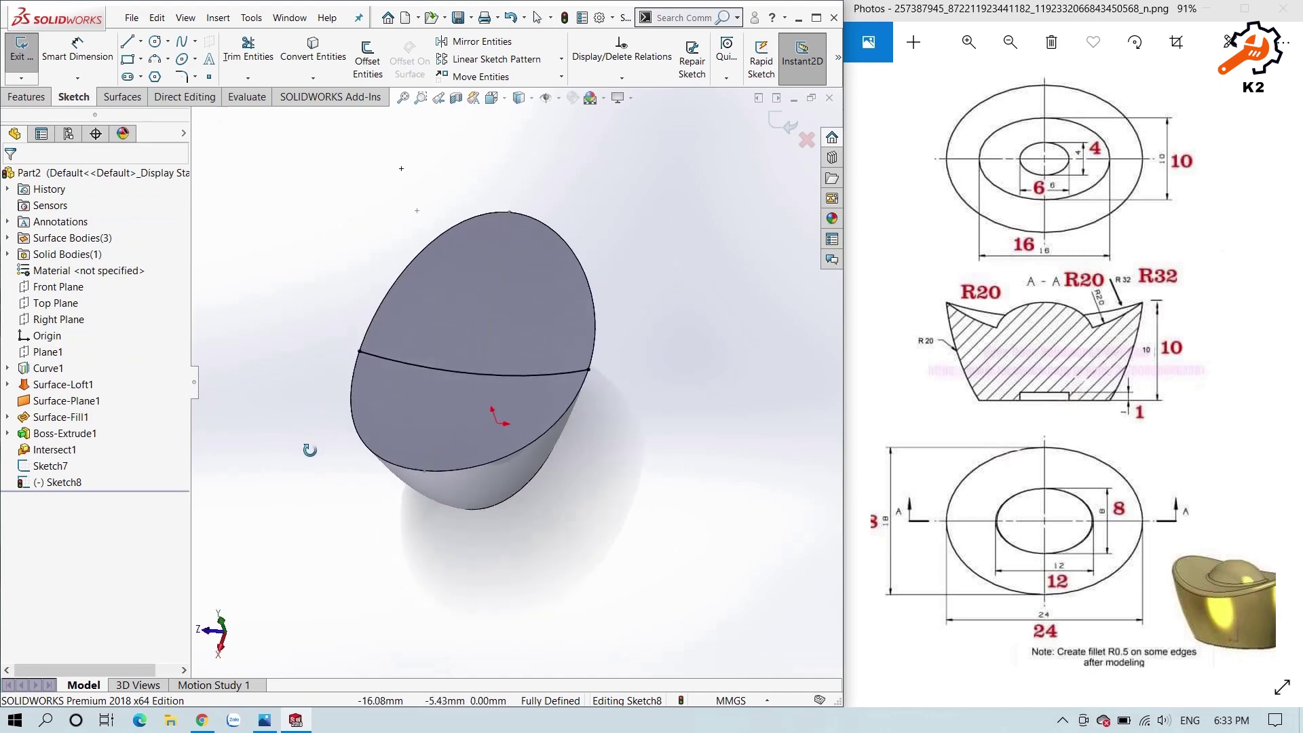
{"action": "left_click", "coordinate": [781, 123]}
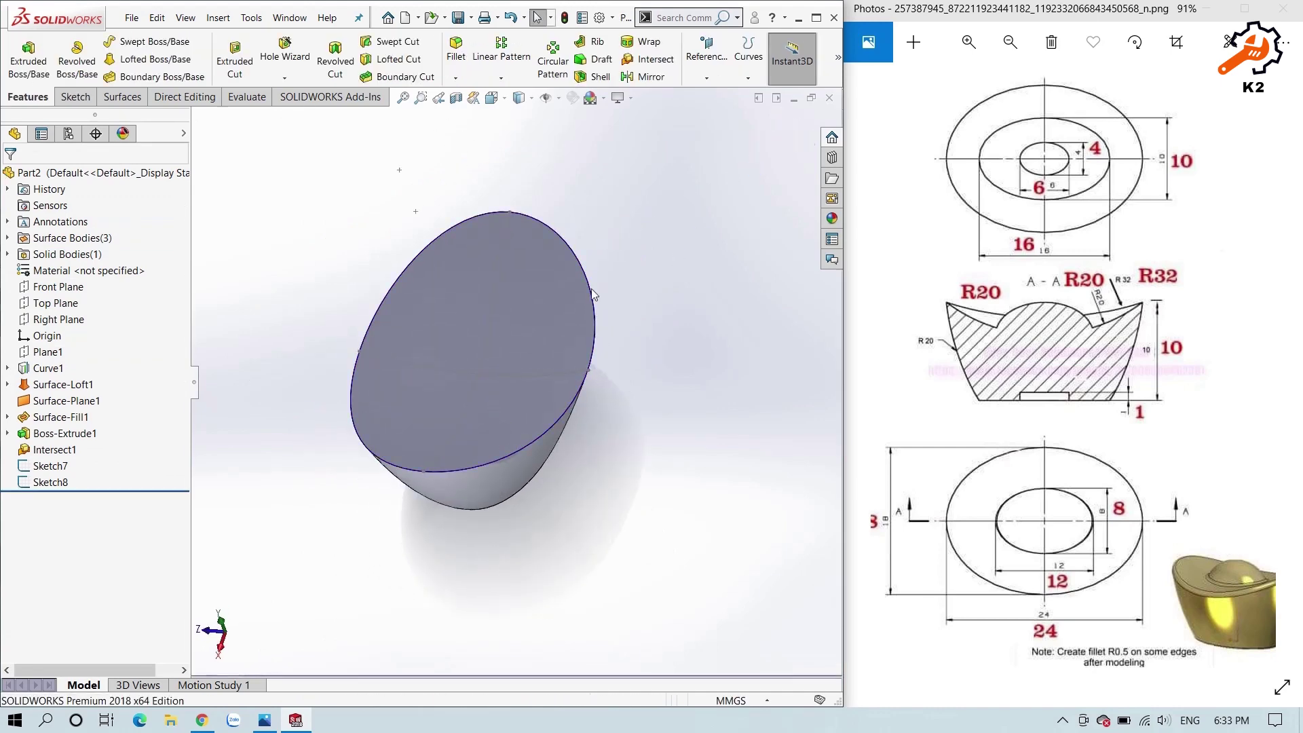
{"action": "mouse_move", "coordinate": [675, 251]}
{"action": "middle_mouse_down"}
{"action": "mouse_move", "coordinate": [619, 251]}
{"action": "mouse_move", "coordinate": [610, 279]}
{"action": "mouse_move", "coordinate": [532, 293]}
{"action": "middle_mouse_up"}
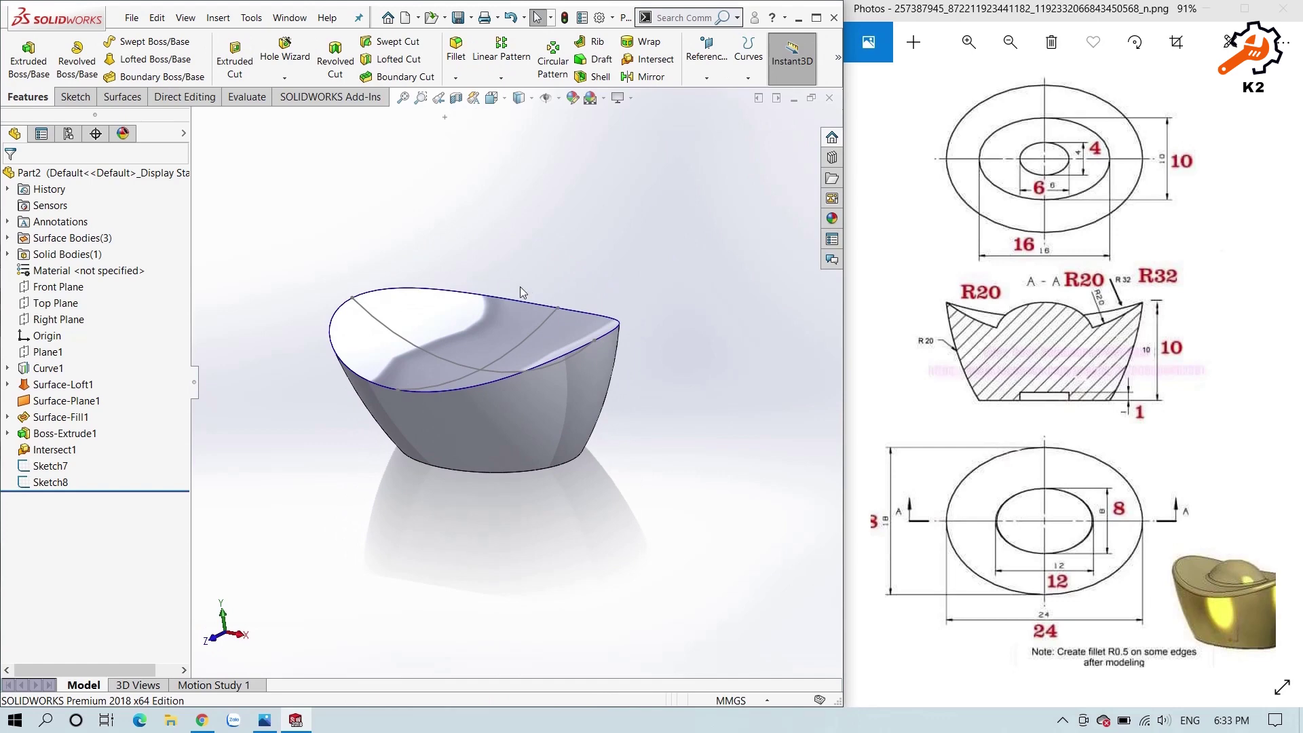
{"action": "left_click", "coordinate": [122, 97]}
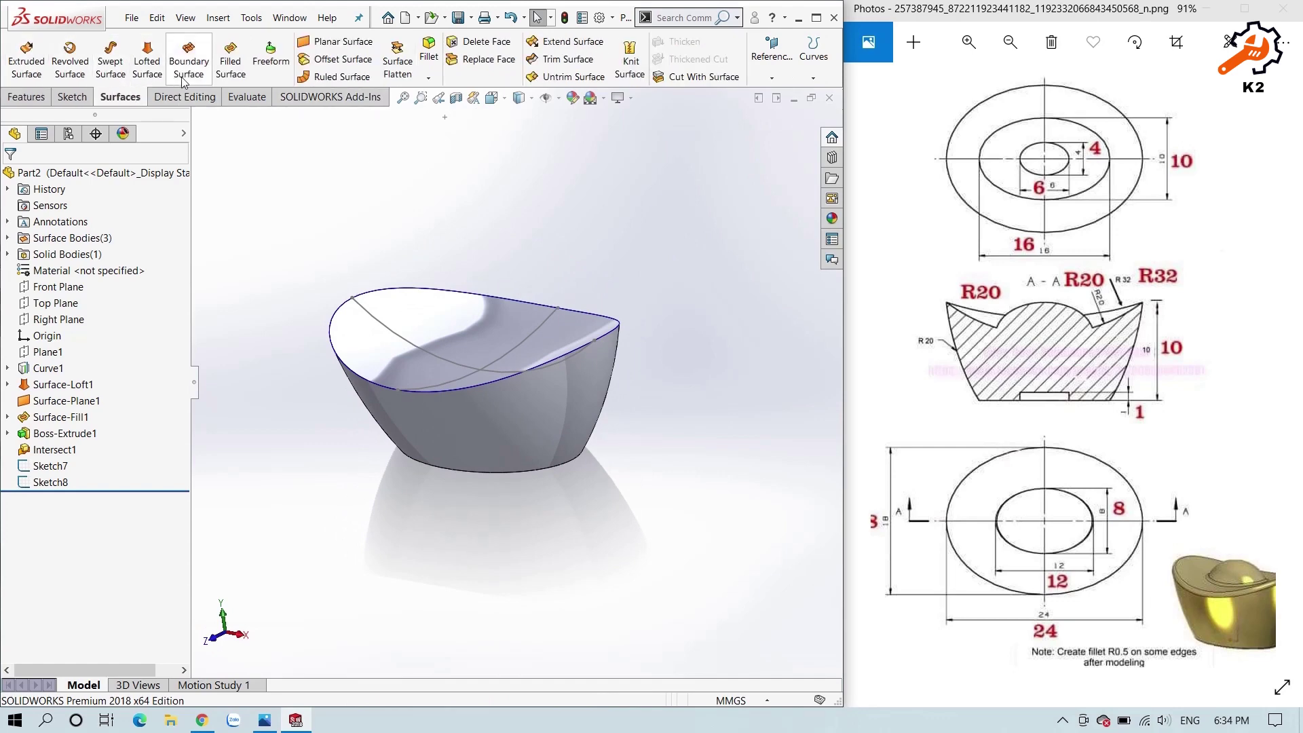
{"action": "left_click", "coordinate": [147, 63]}
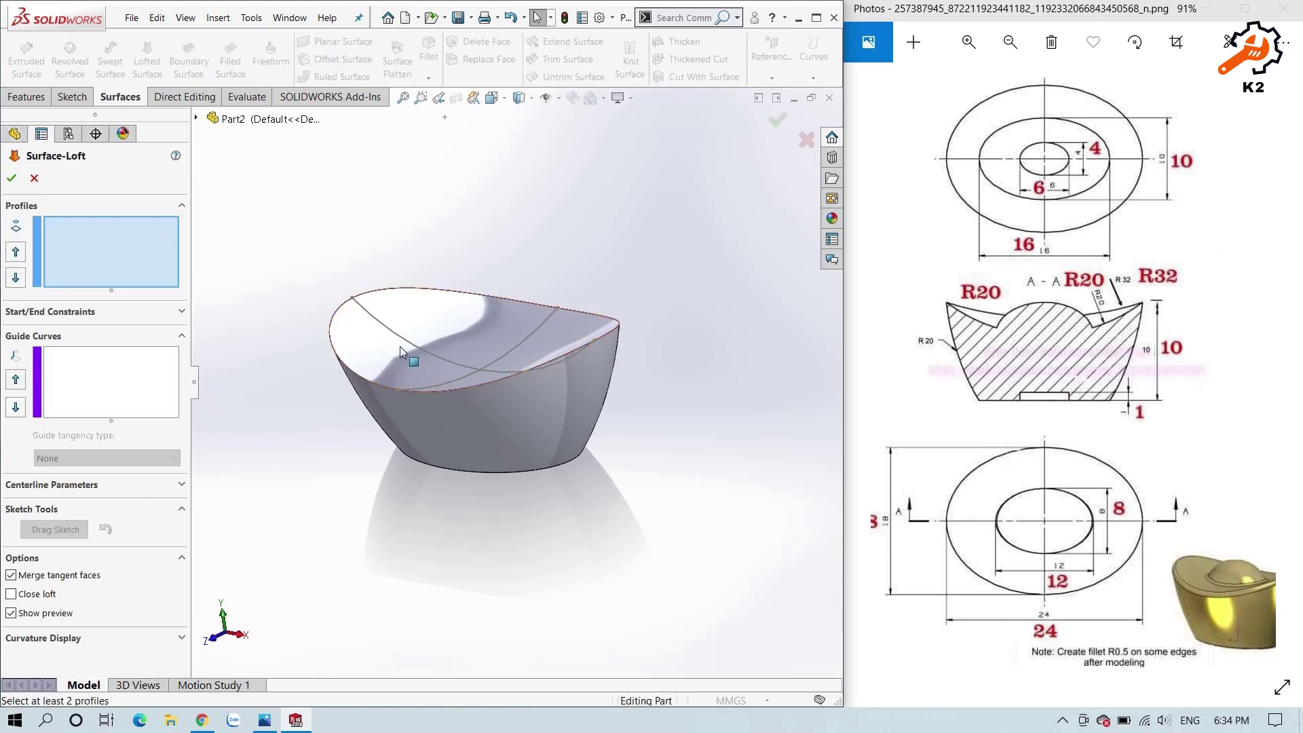
{"action": "left_click", "coordinate": [432, 352]}
{"action": "middle_click_drag", "start_coordinate": [431, 351], "coordinate": [264, 460]}
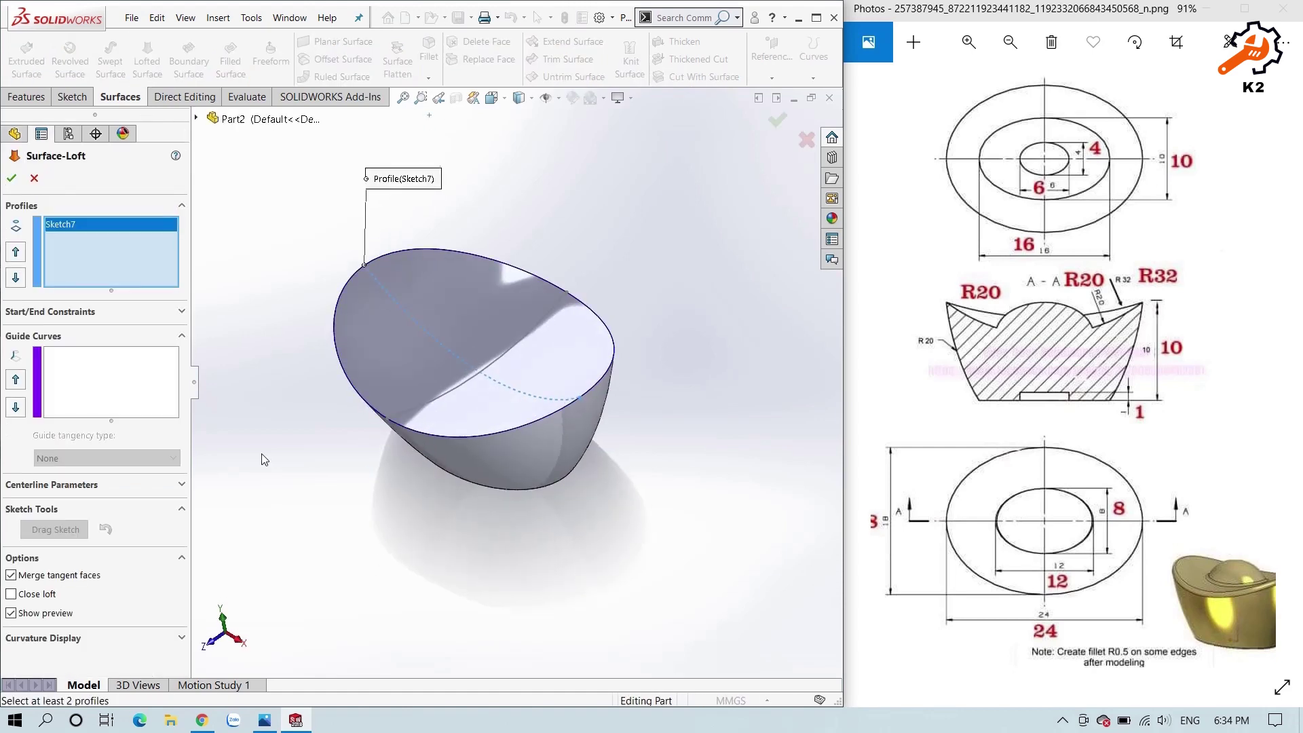
{"action": "key", "text": "Escape"}
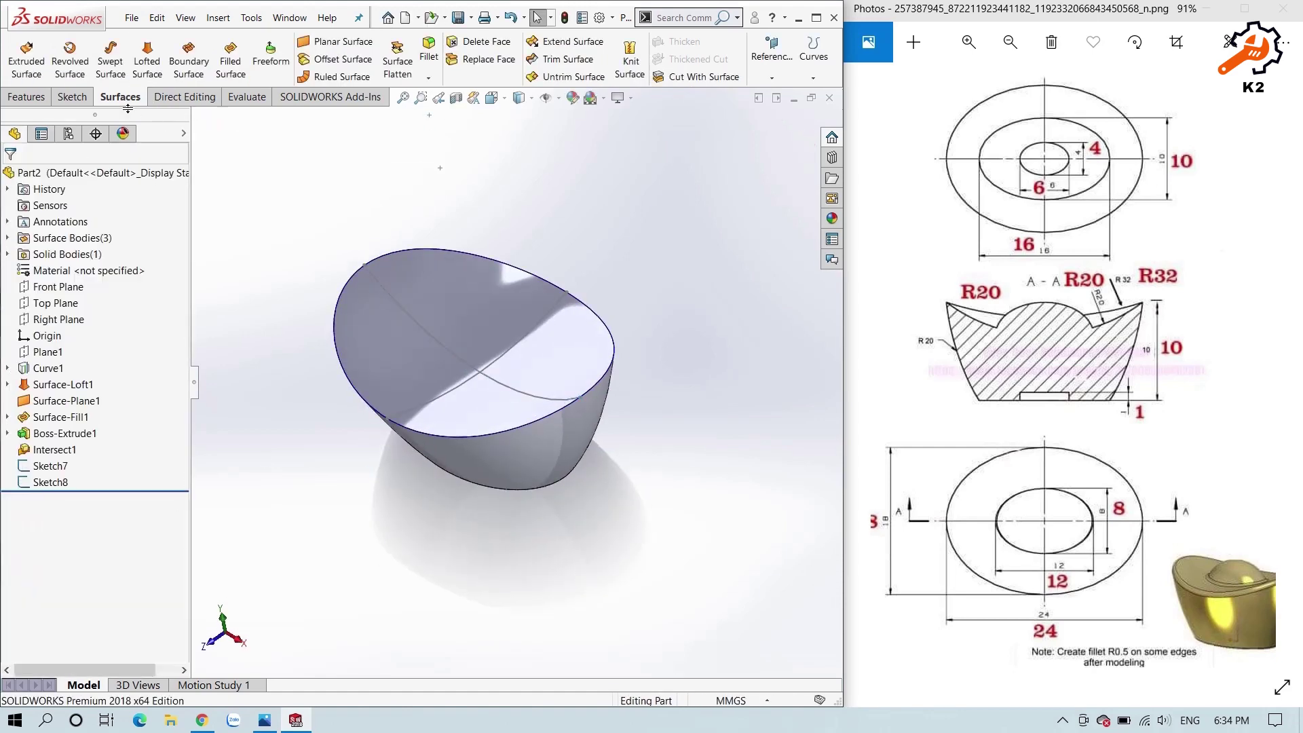
- Create a swept surface from the R20 arc profile along the crossing arc, extending the sweep in both directions from the profile
{"action": "left_click", "coordinate": [111, 55]}
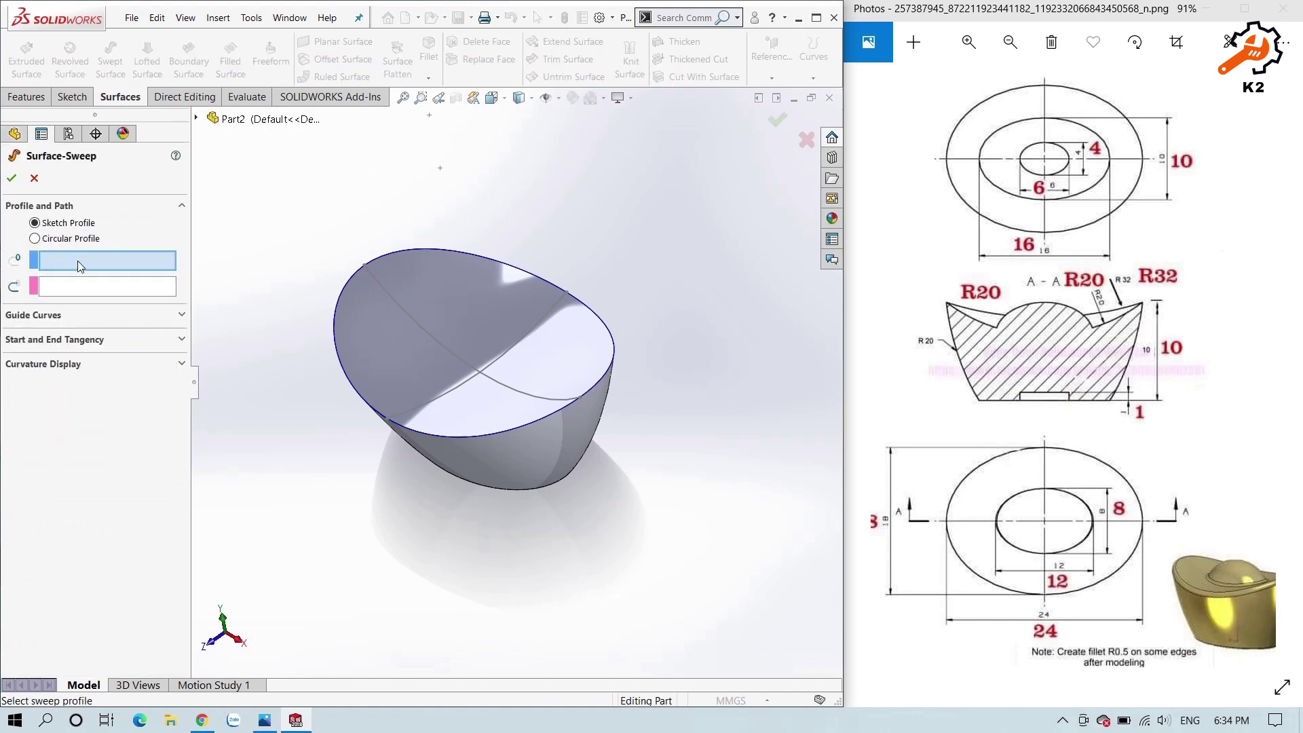
{"action": "left_click", "coordinate": [422, 328]}
{"action": "middle_click_drag", "start_coordinate": [422, 328], "coordinate": [418, 359]}
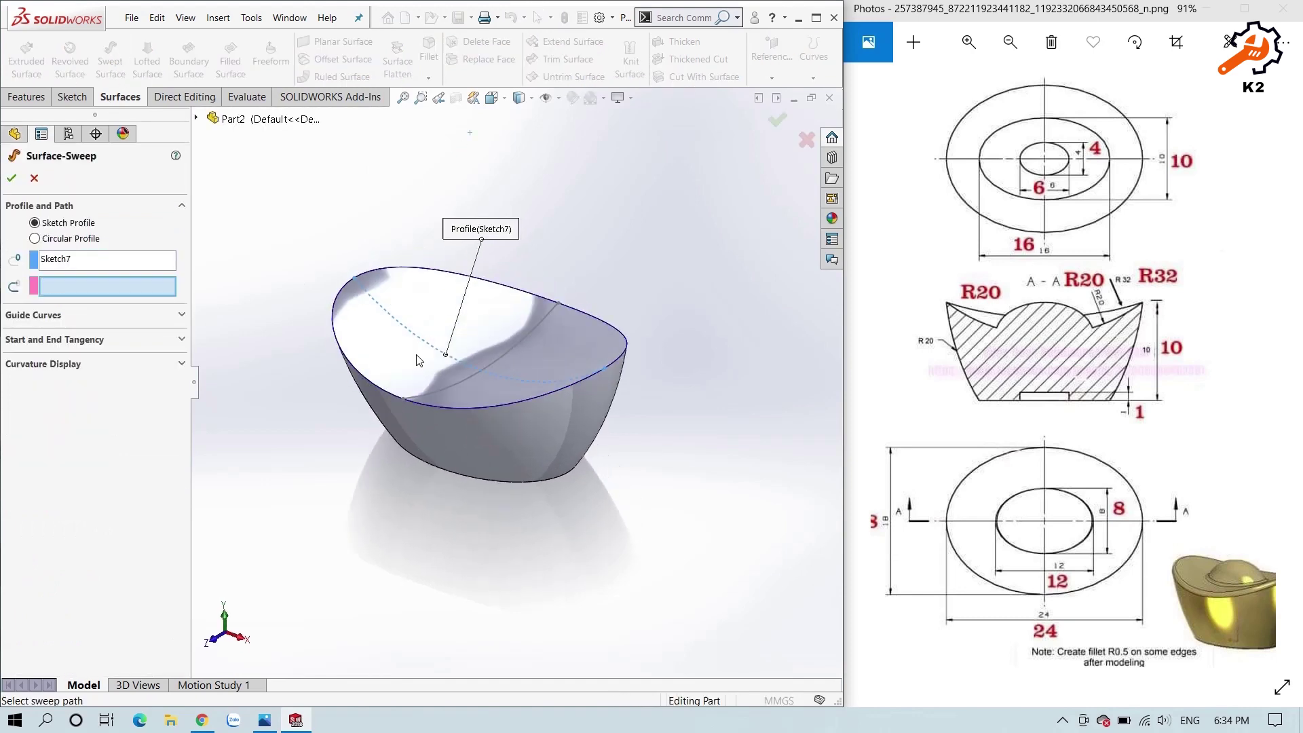
{"action": "left_click", "coordinate": [460, 388]}
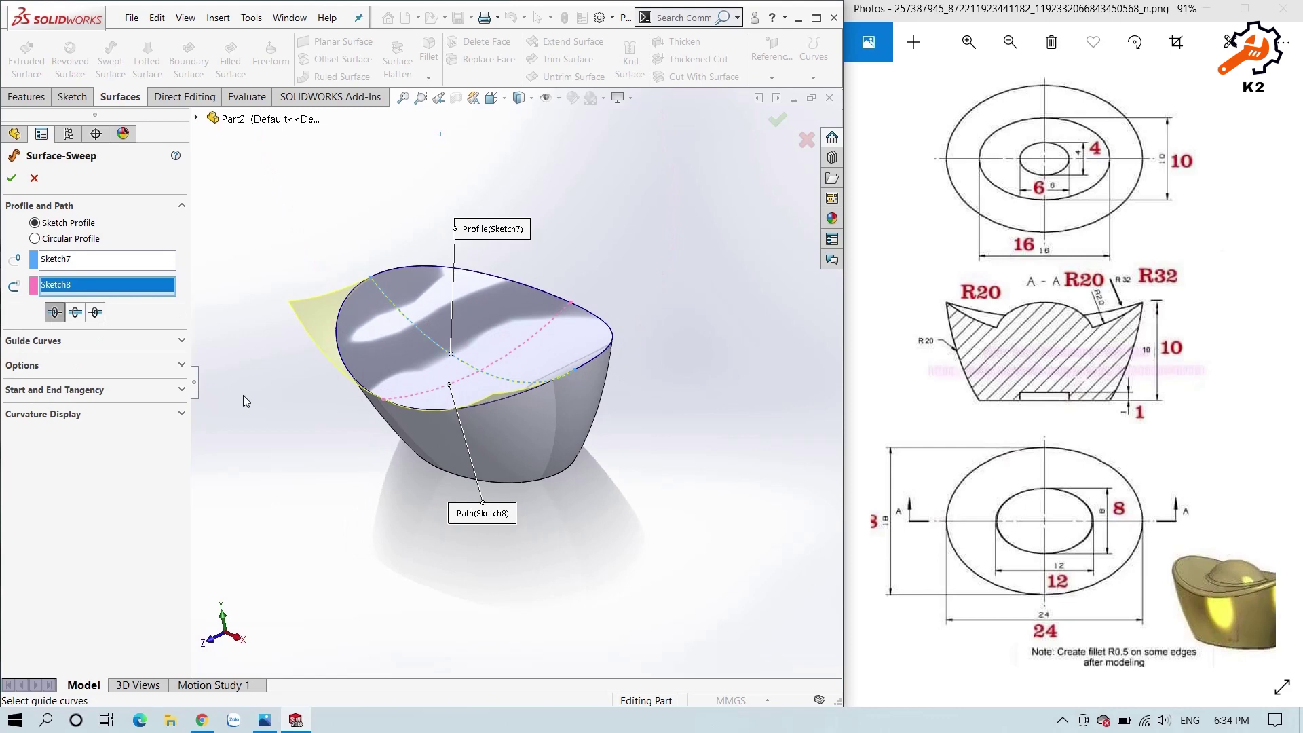
{"action": "left_click", "coordinate": [76, 312]}
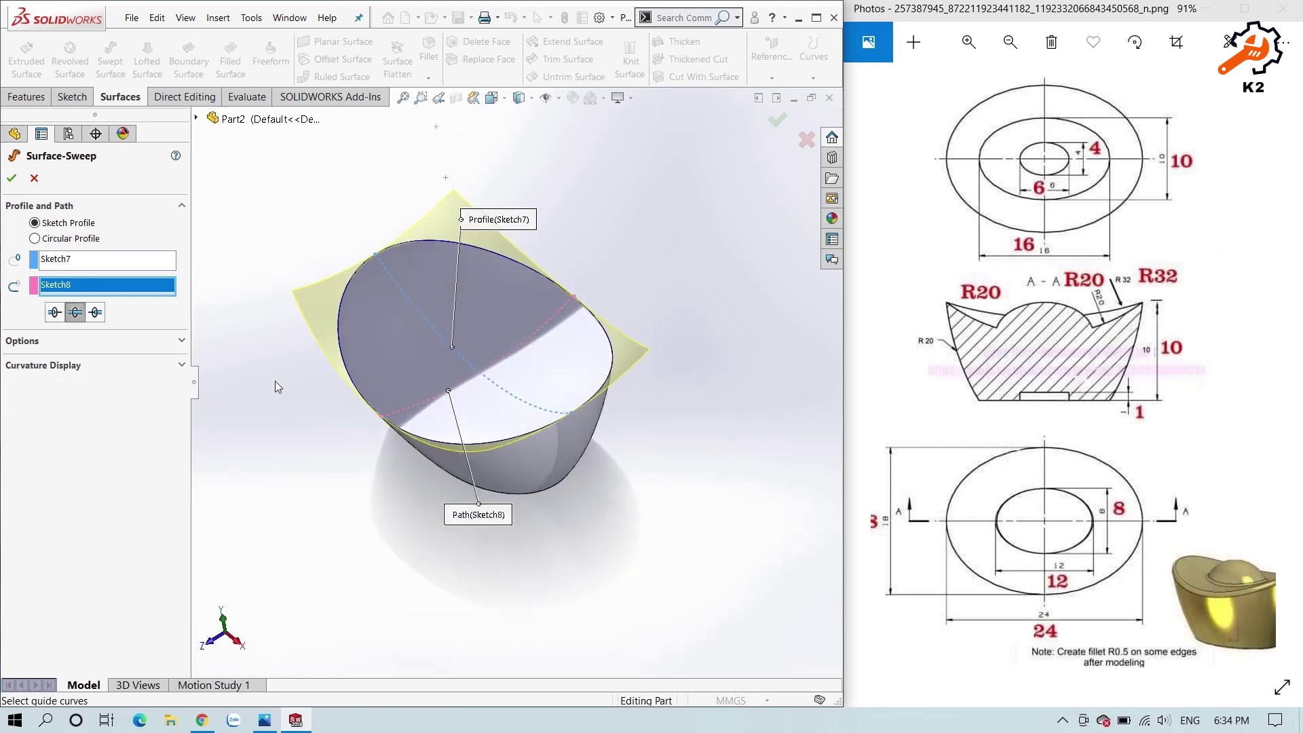
{"action": "left_click", "coordinate": [19, 177]}
{"action": "middle_click_drag", "start_coordinate": [309, 367], "coordinate": [421, 401]}
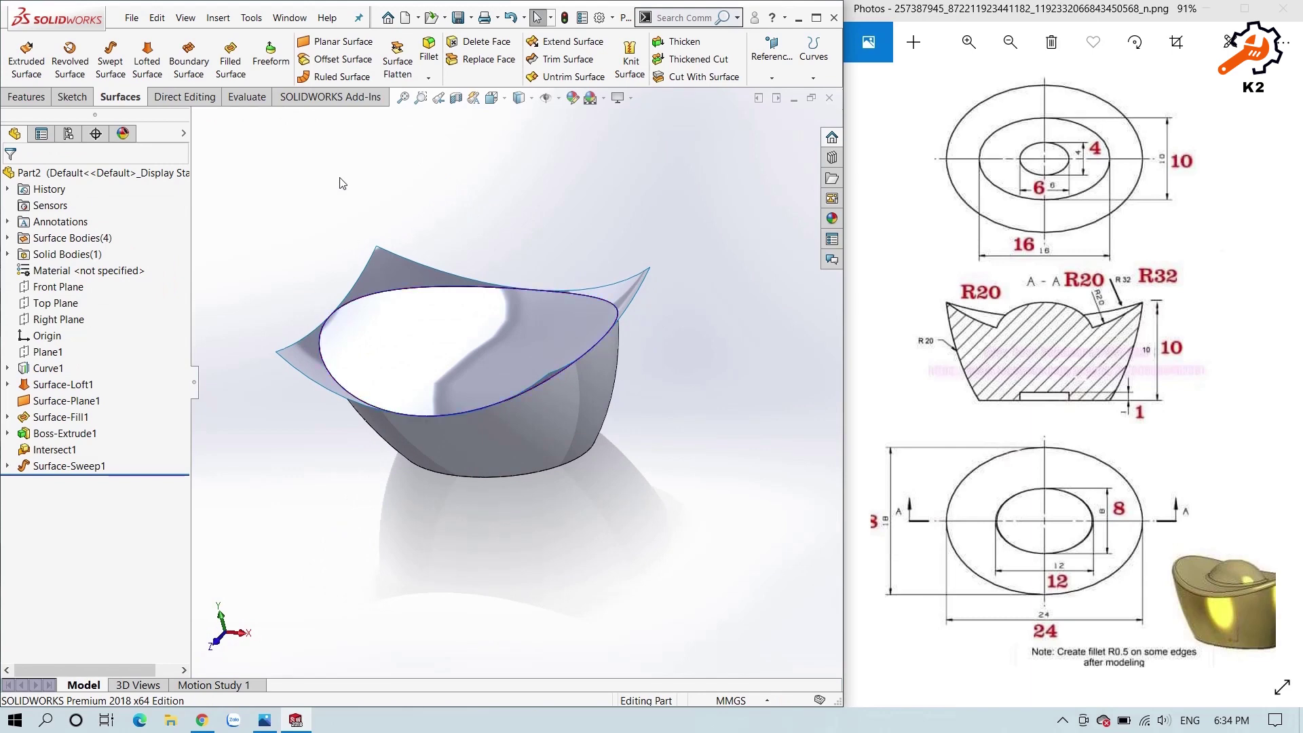
- Intersect the swept surface with the solid body and exclude the region above the surface to hollow the top
{"action": "left_click", "coordinate": [25, 96]}
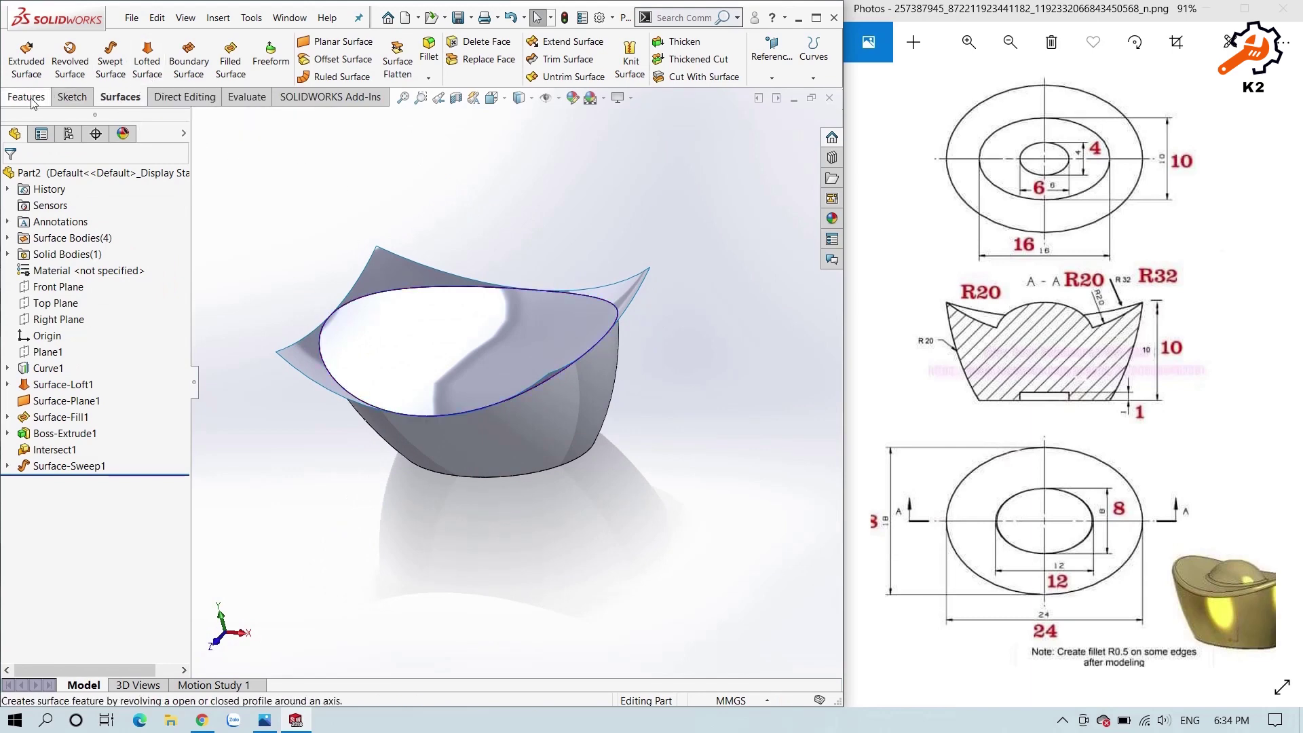
{"action": "left_click", "coordinate": [648, 59]}
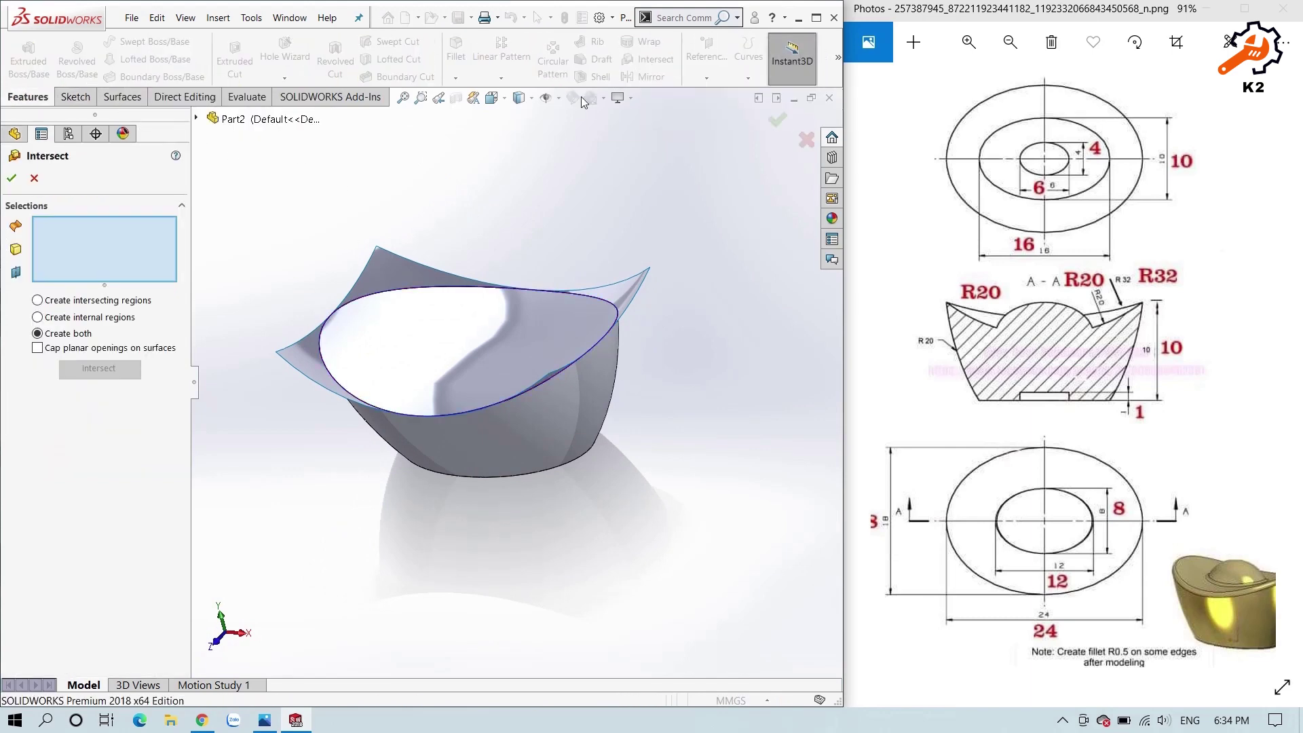
{"action": "left_click", "coordinate": [406, 267]}
{"action": "left_click", "coordinate": [398, 379]}
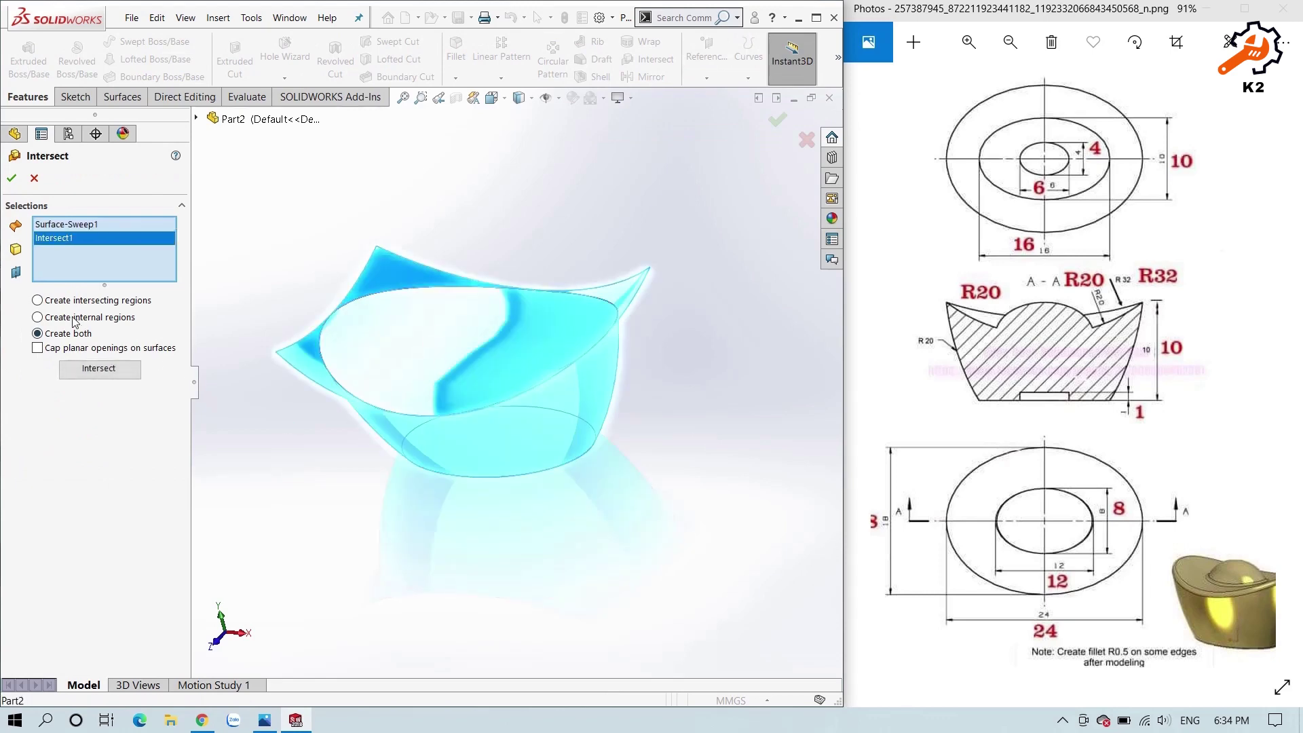
{"action": "left_click", "coordinate": [113, 375]}
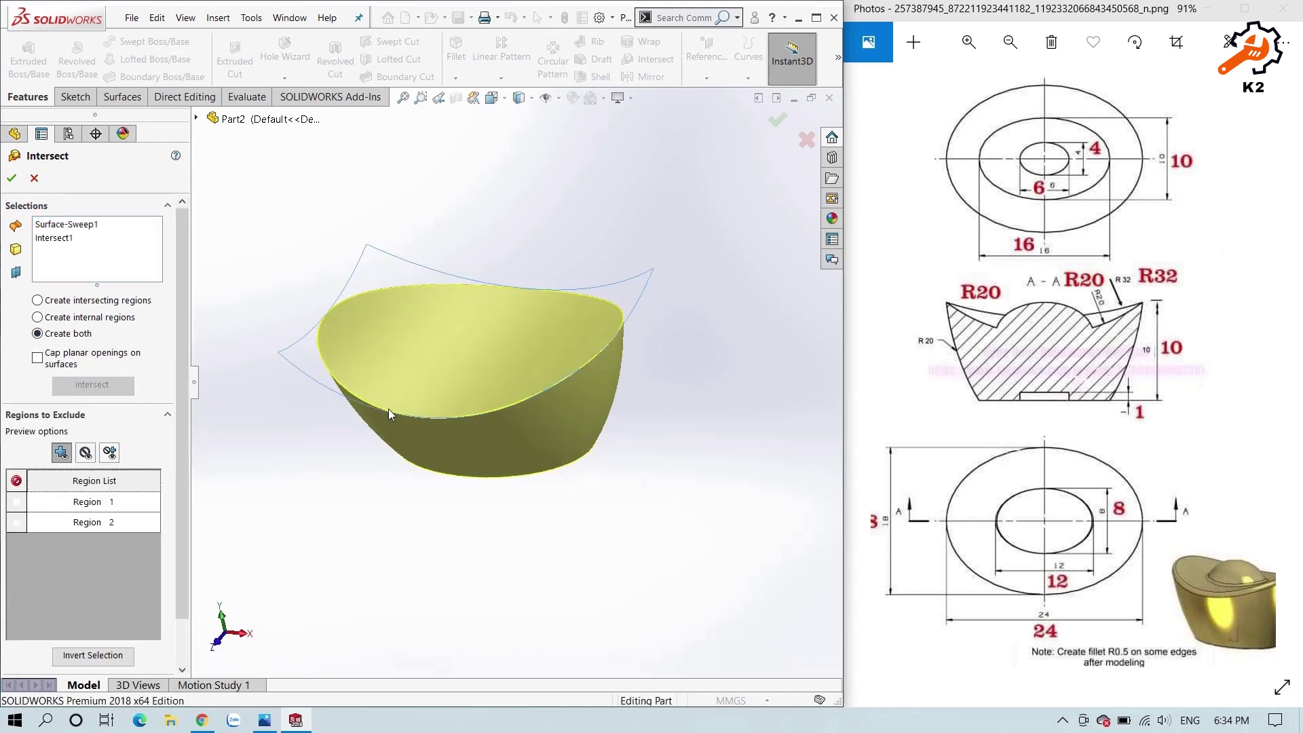
{"action": "left_click", "coordinate": [450, 352]}
{"action": "middle_click_drag", "start_coordinate": [387, 487], "coordinate": [326, 486]}
{"action": "left_click", "coordinate": [10, 180]}
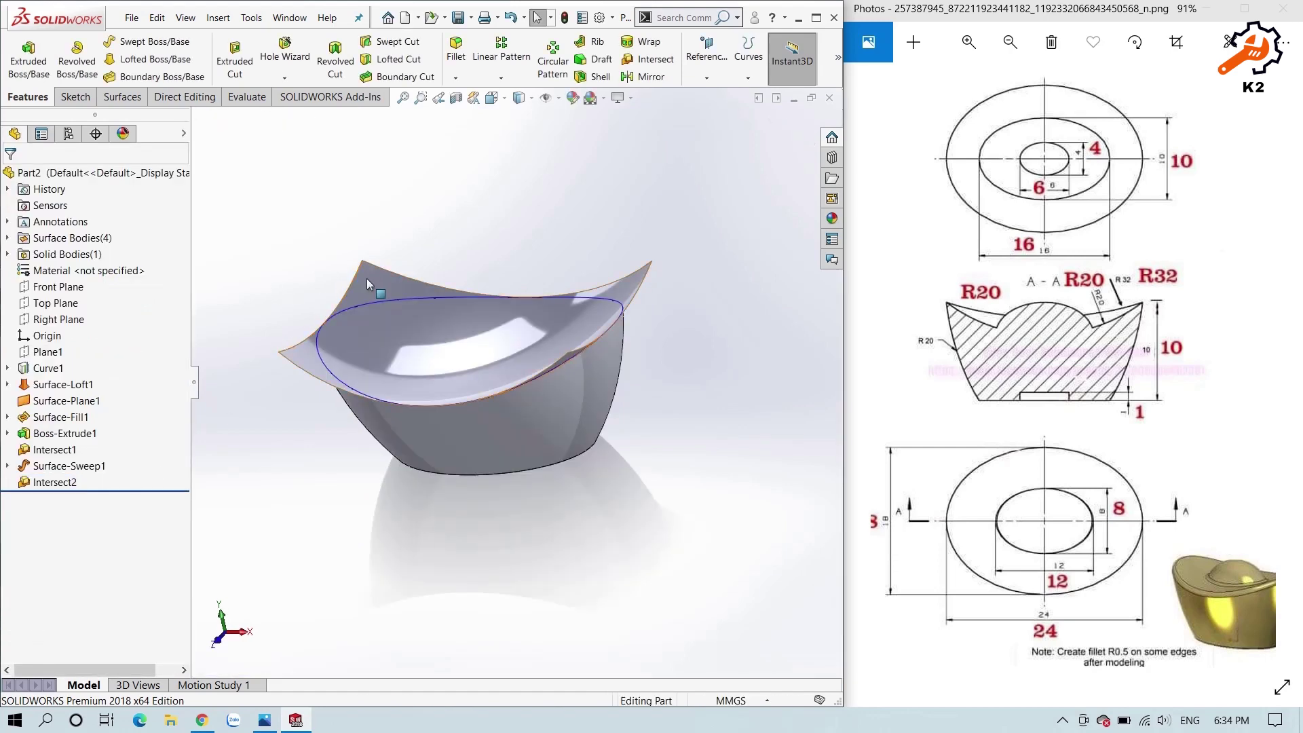
- Hide the swept surface body that extends beyond the ingot's rim
{"action": "left_click", "coordinate": [363, 279]}
{"action": "right_click", "coordinate": [392, 270]}
{"action": "left_click", "coordinate": [418, 243]}
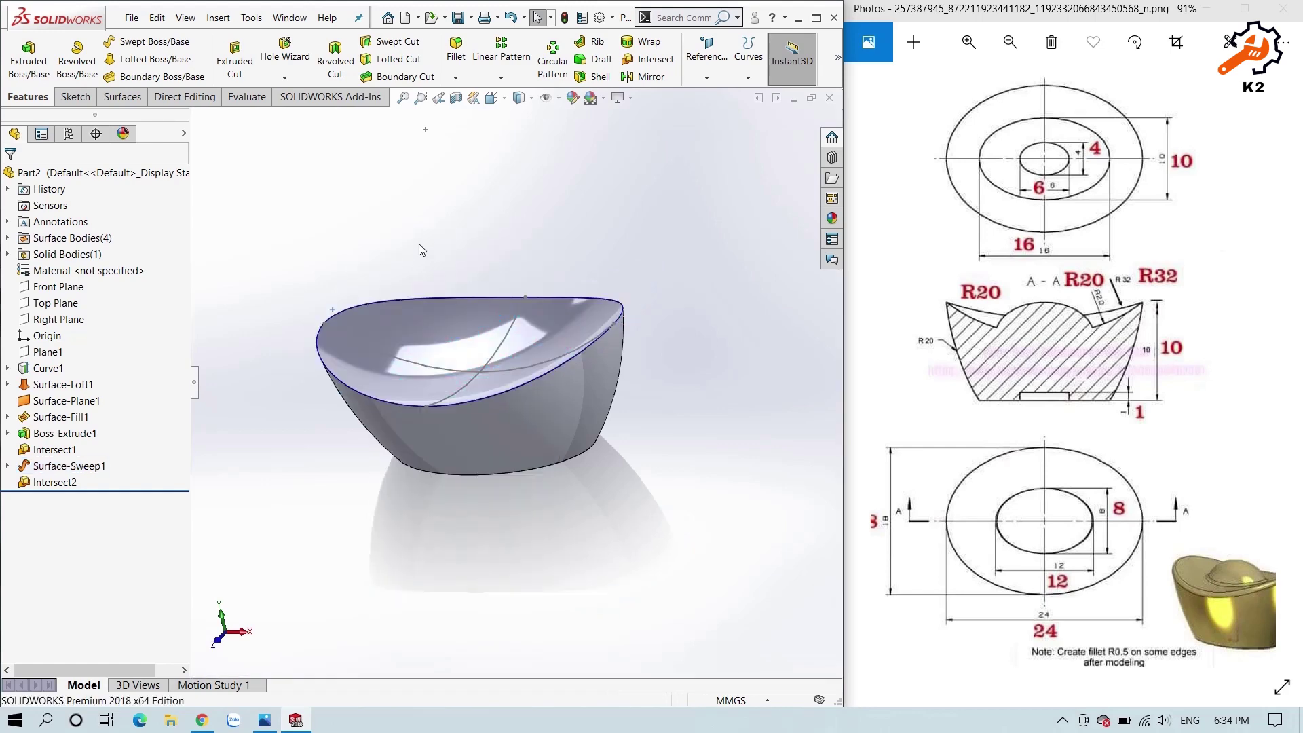
- Inspect the recessed body in a section view through the Front Plane, close the section and check the reference drawing
{"action": "left_click", "coordinate": [456, 99]}
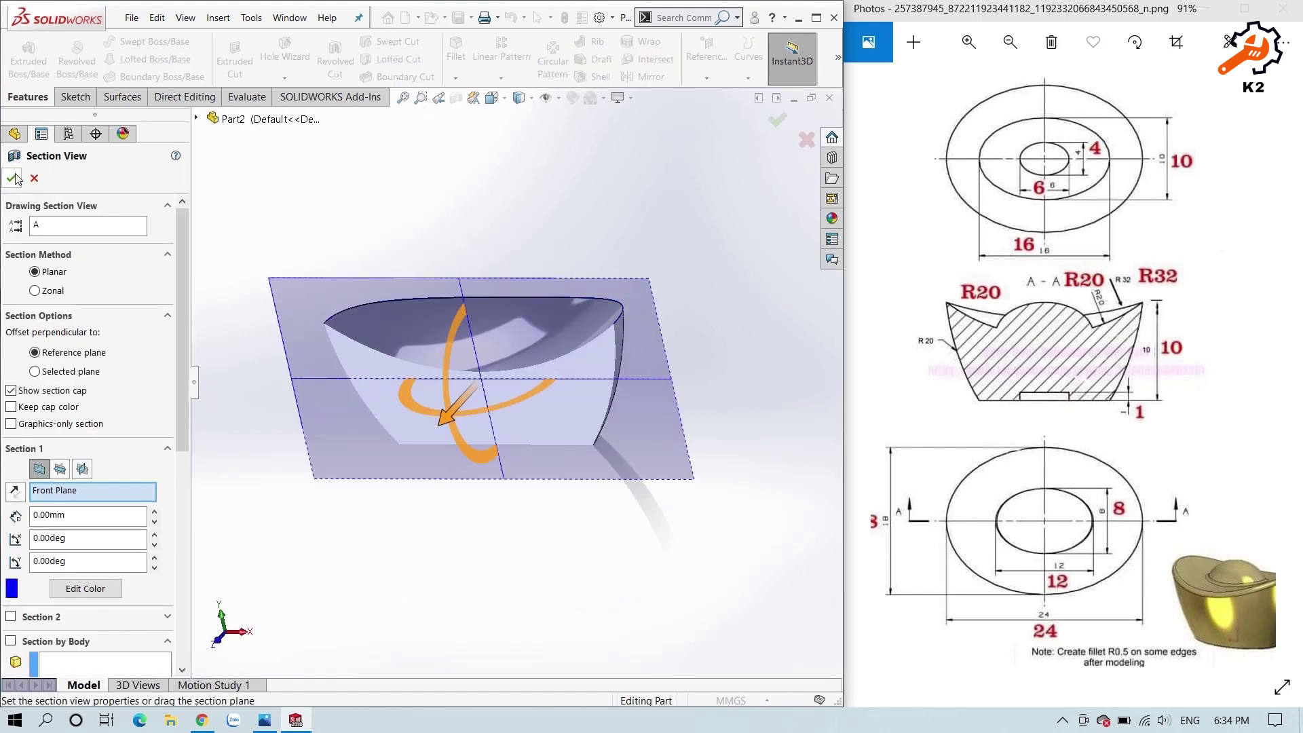
{"action": "left_click", "coordinate": [11, 180]}
{"action": "key", "text": "ctrl+1"}
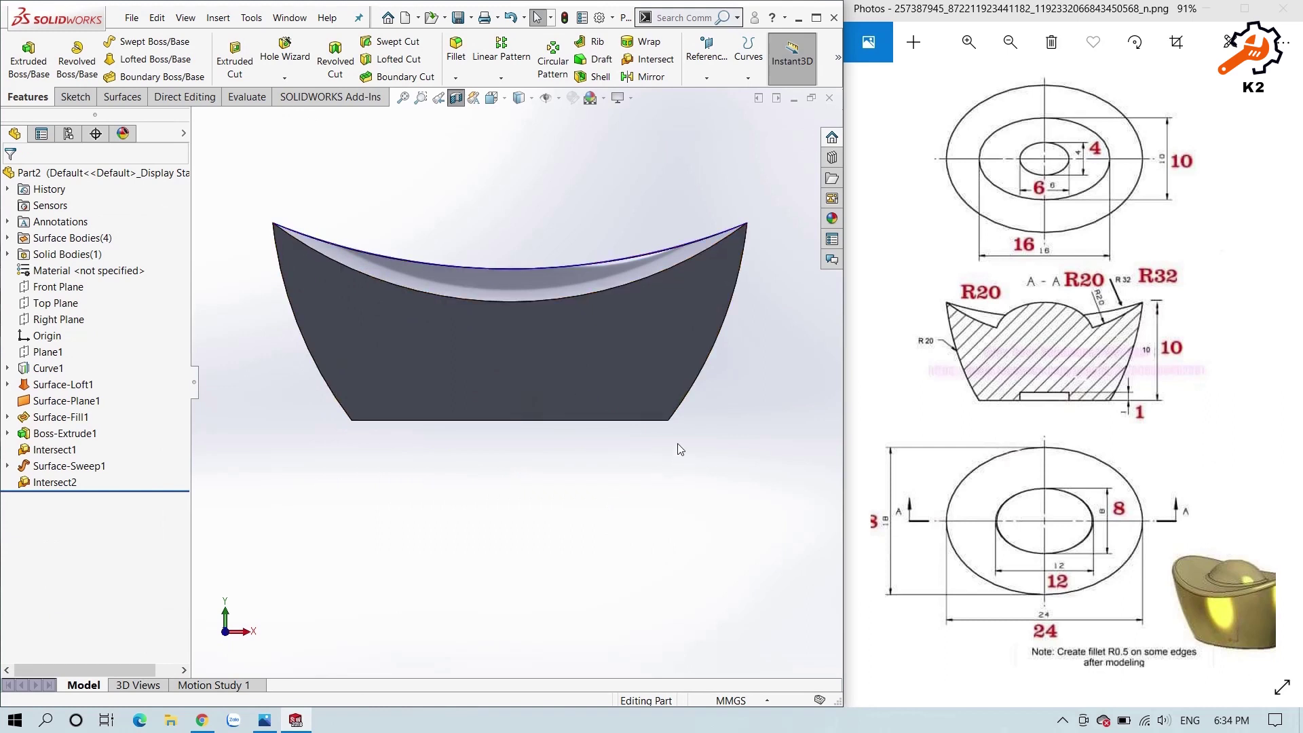
{"action": "middle_click_drag", "start_coordinate": [747, 334], "coordinate": [739, 380]}
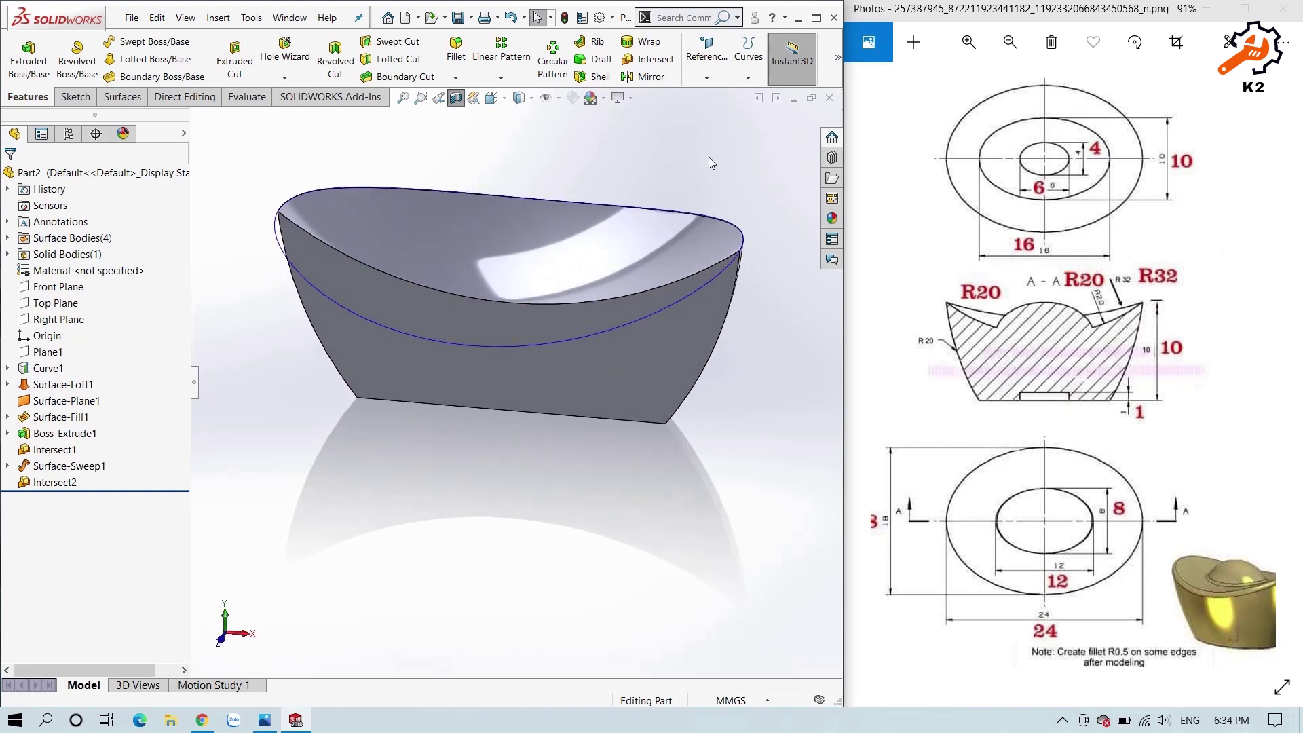
{"action": "left_click", "coordinate": [453, 101]}
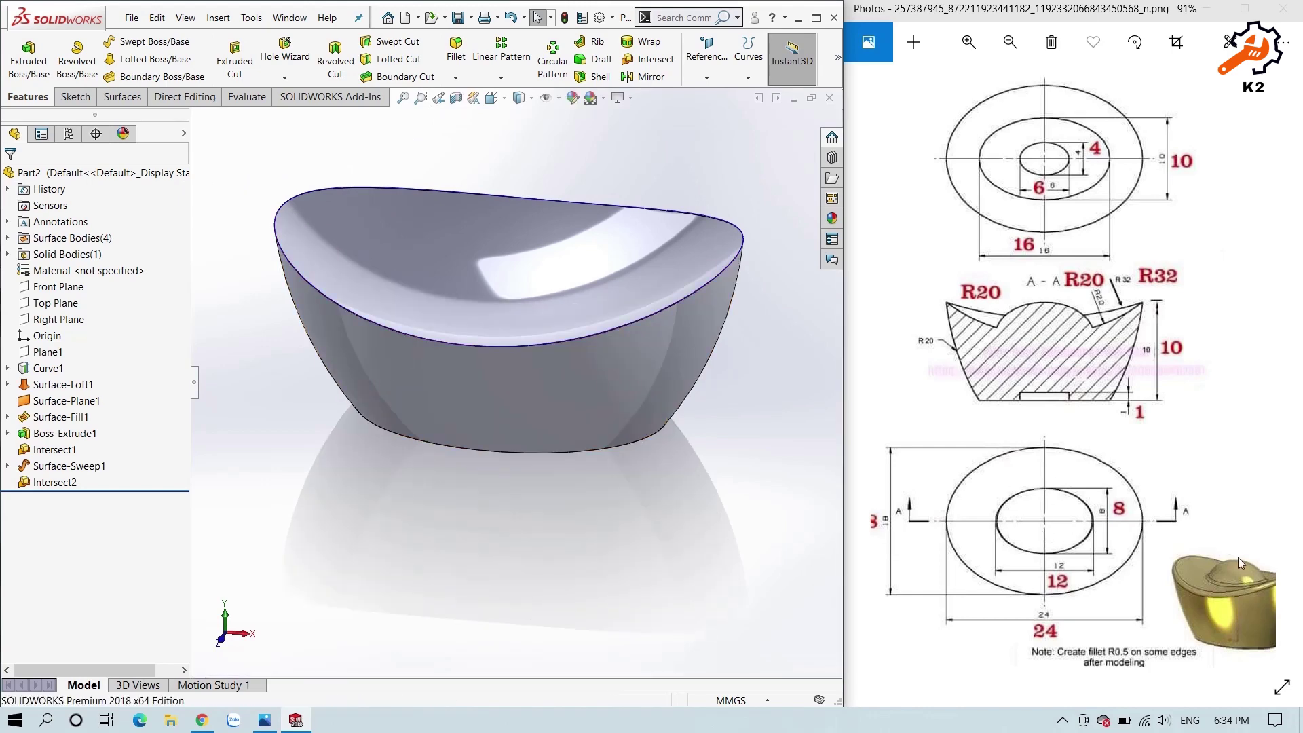
{"action": "scroll", "coordinate": [1179, 555], "scroll_direction": "down", "scroll_amount": 2}
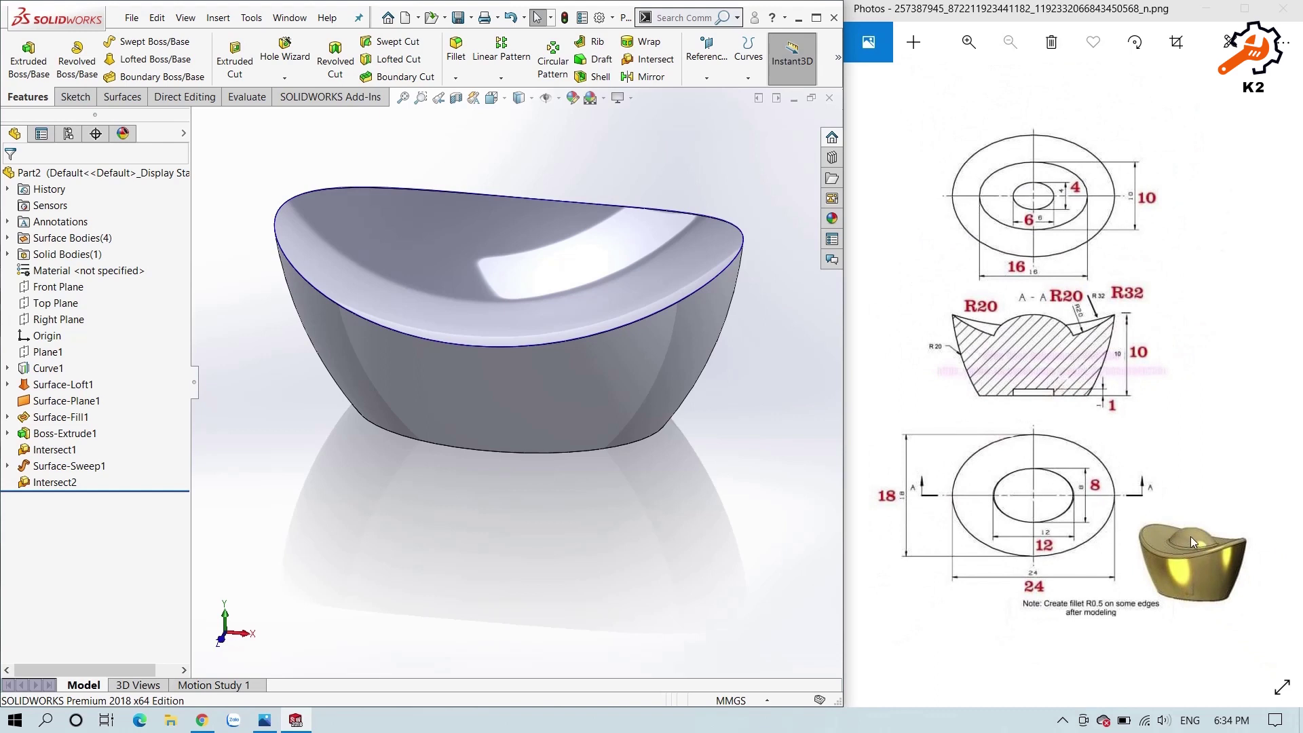
- Start a sketch on the Front Plane and draw an ellipse about 14 mm wide above the middle of the ingot's curved rim
{"action": "left_click", "coordinate": [54, 287]}
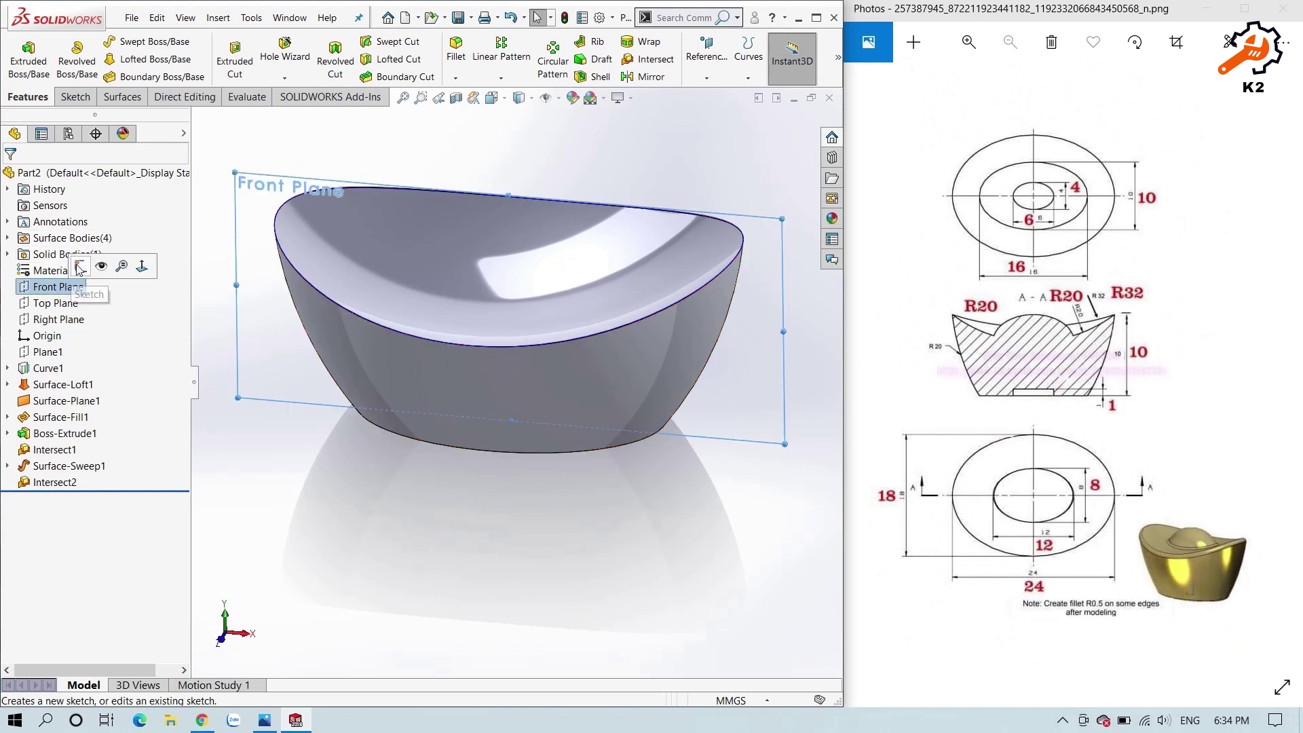
{"action": "left_click", "coordinate": [79, 267]}
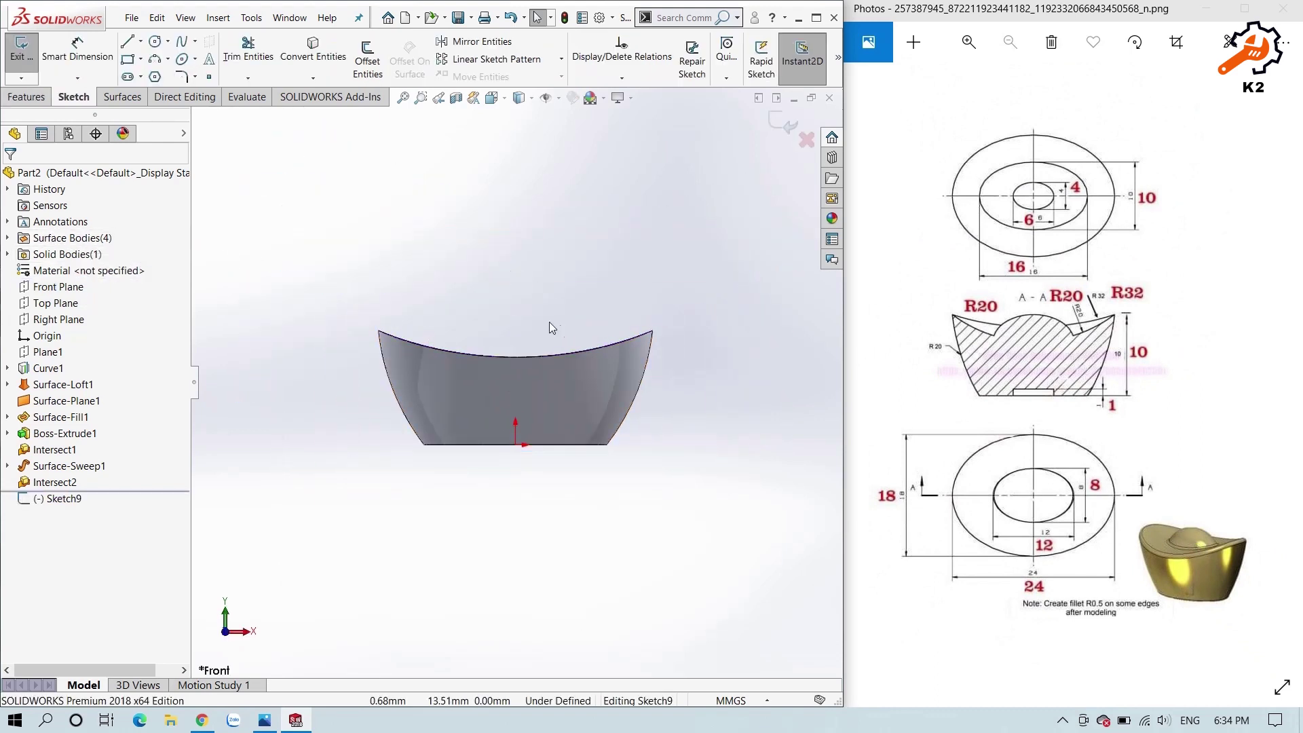
{"action": "key", "text": "l"}
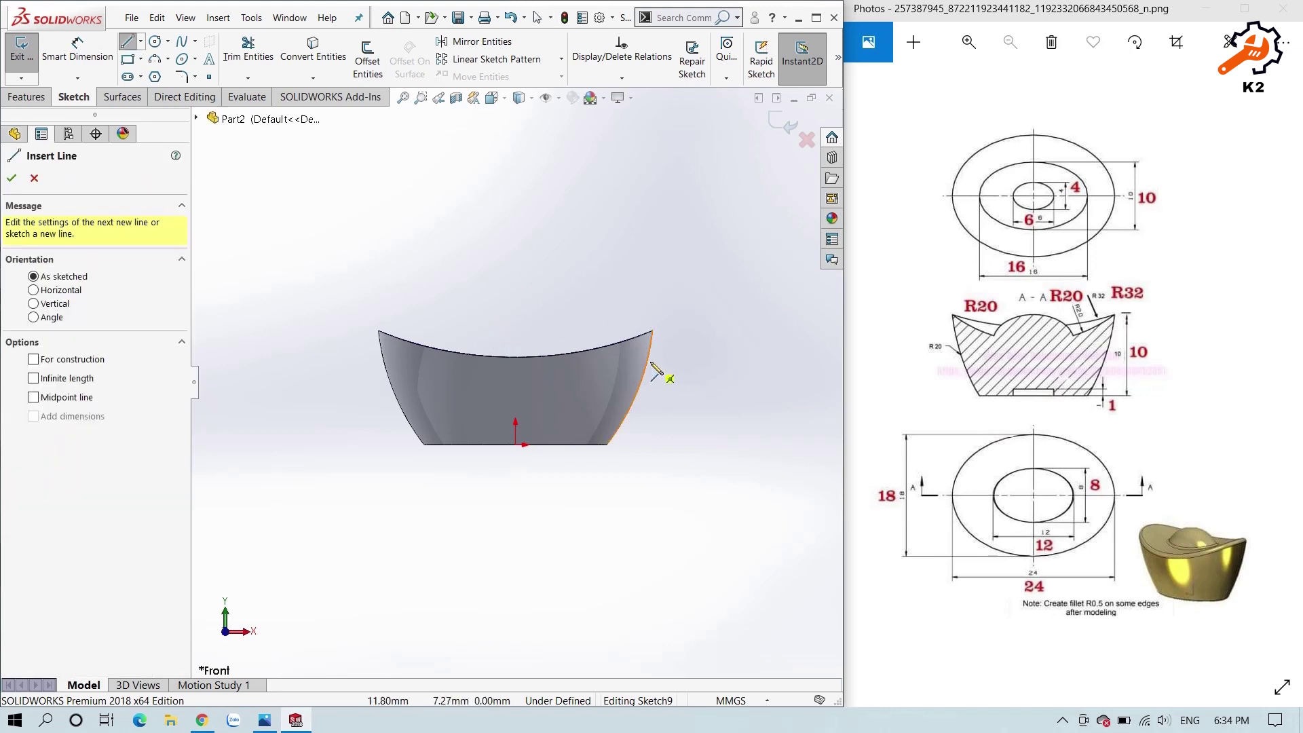
{"action": "scroll", "coordinate": [478, 439], "scroll_direction": "down", "scroll_amount": 2}
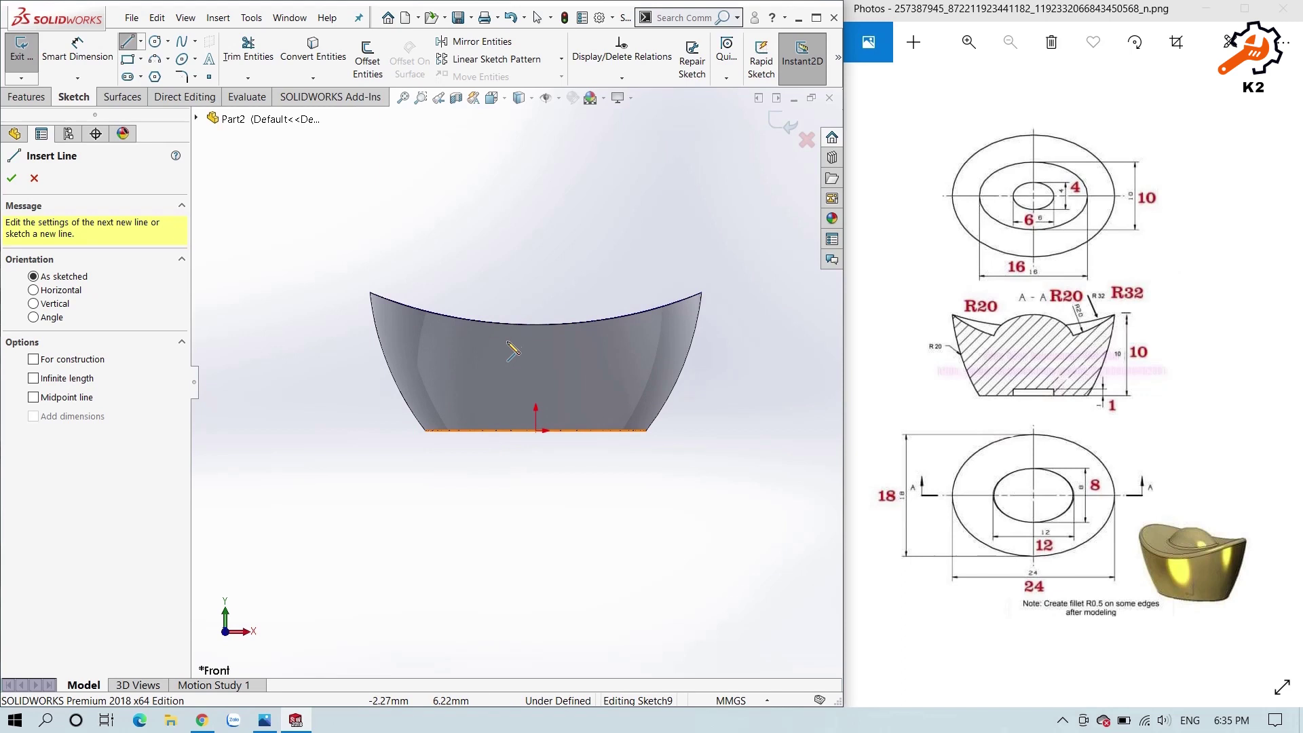
{"action": "scroll", "coordinate": [512, 350], "scroll_direction": "down", "scroll_amount": 1}
{"action": "key", "text": "Escape"}
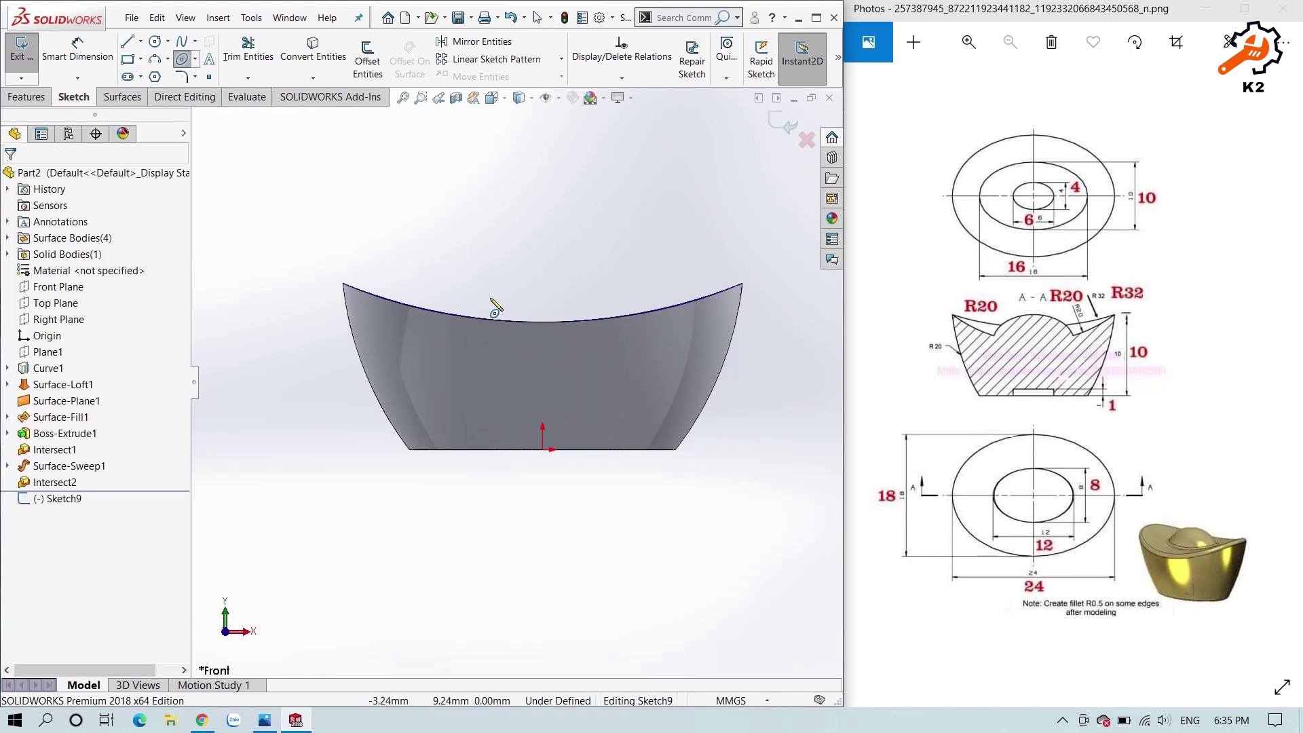
{"action": "left_click", "coordinate": [479, 283]}
{"action": "left_click", "coordinate": [543, 283]}
{"action": "left_click", "coordinate": [517, 313]}
{"action": "key", "text": "Escape"}
{"action": "left_click_drag", "start_coordinate": [479, 284], "coordinate": [535, 282]}
{"action": "left_click", "coordinate": [535, 283]}
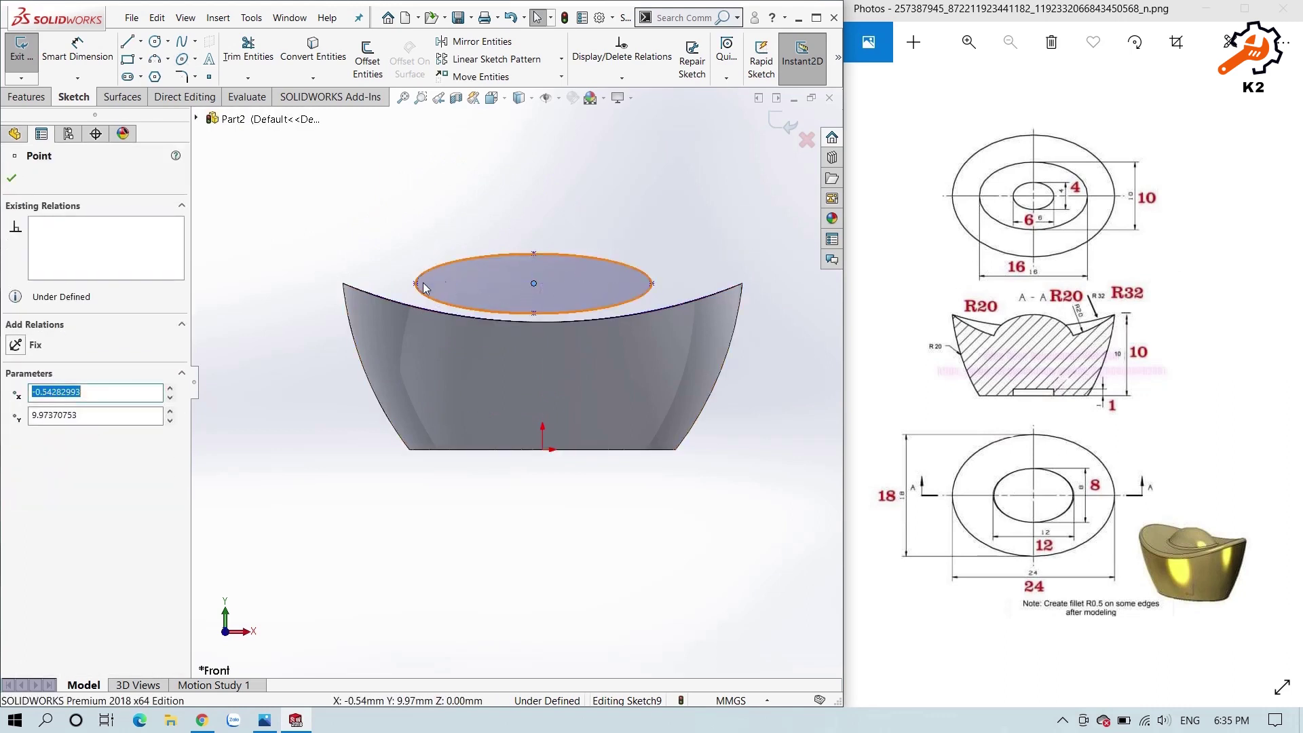
- Add a horizontal relation between the ellipse's left axis point and its centre
{"action": "left_click", "coordinate": [415, 283]}
{"action": "left_click", "coordinate": [535, 283], "text": "ctrl"}
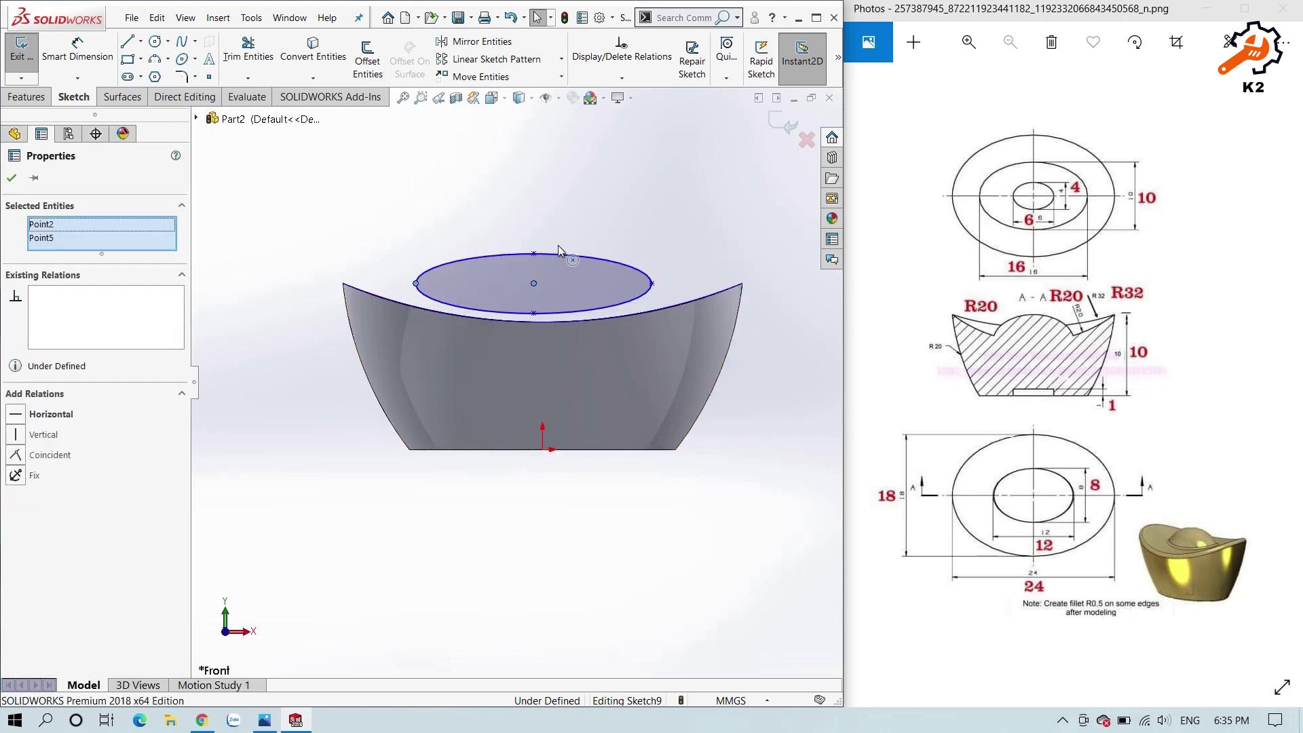
{"action": "left_click", "coordinate": [573, 223]}
- Dimension the ellipse's width between its two side points as 12 mm
{"action": "right_click_drag", "start_coordinate": [678, 543], "coordinate": [842, 429]}
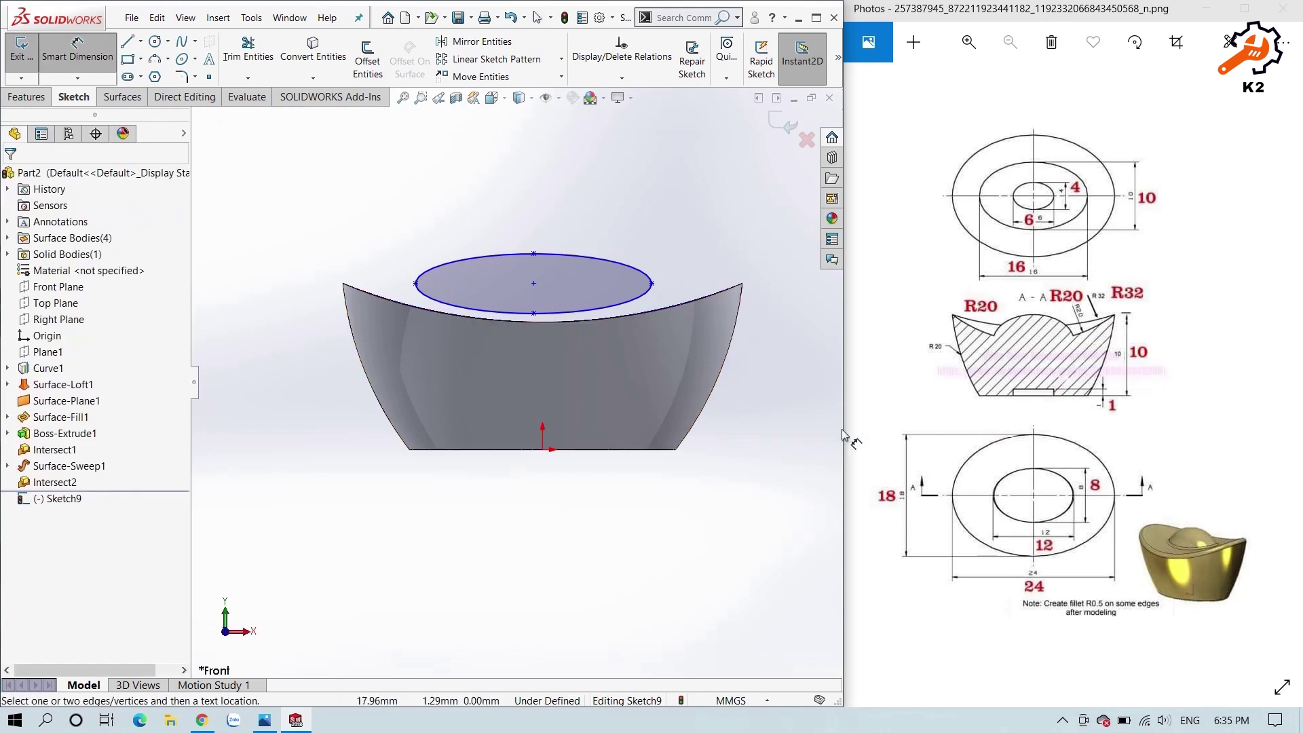
{"action": "left_click", "coordinate": [415, 284]}
{"action": "left_click", "coordinate": [651, 283]}
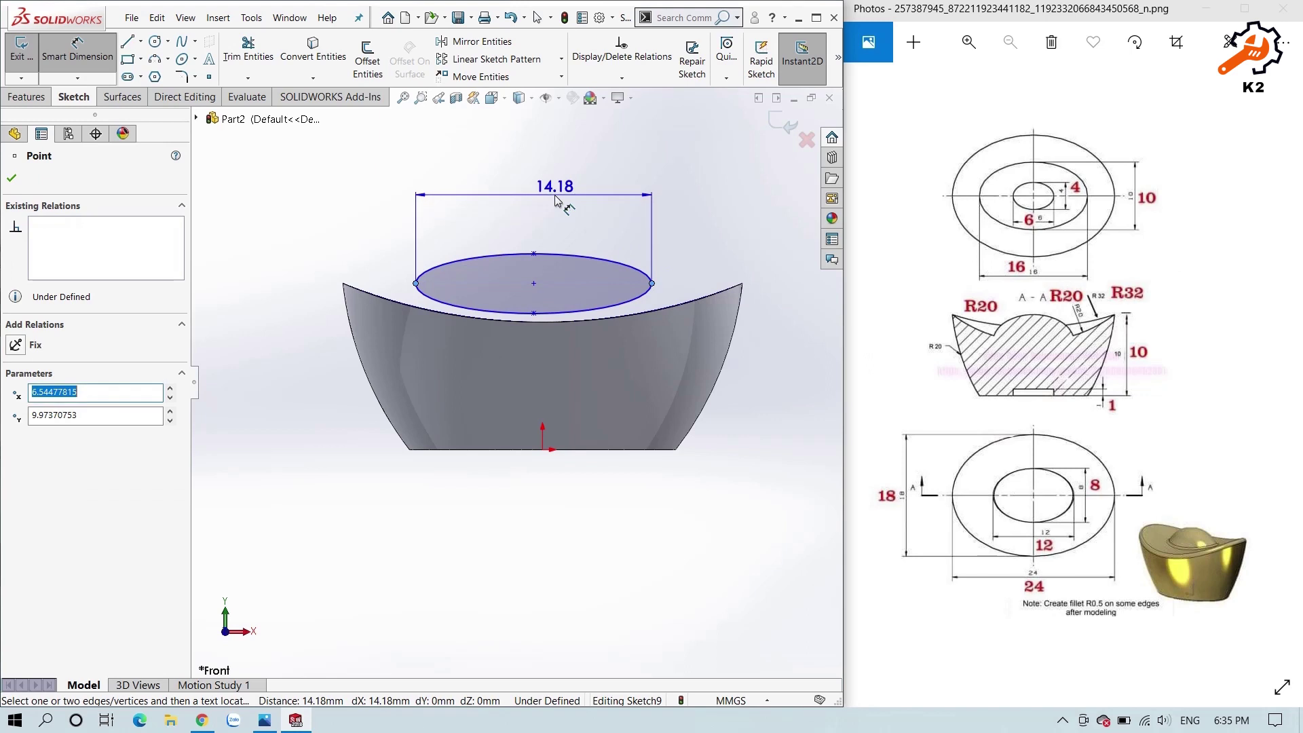
{"action": "left_click", "coordinate": [554, 194]}
{"action": "type", "text": "12"}
{"action": "key", "text": "Return"}
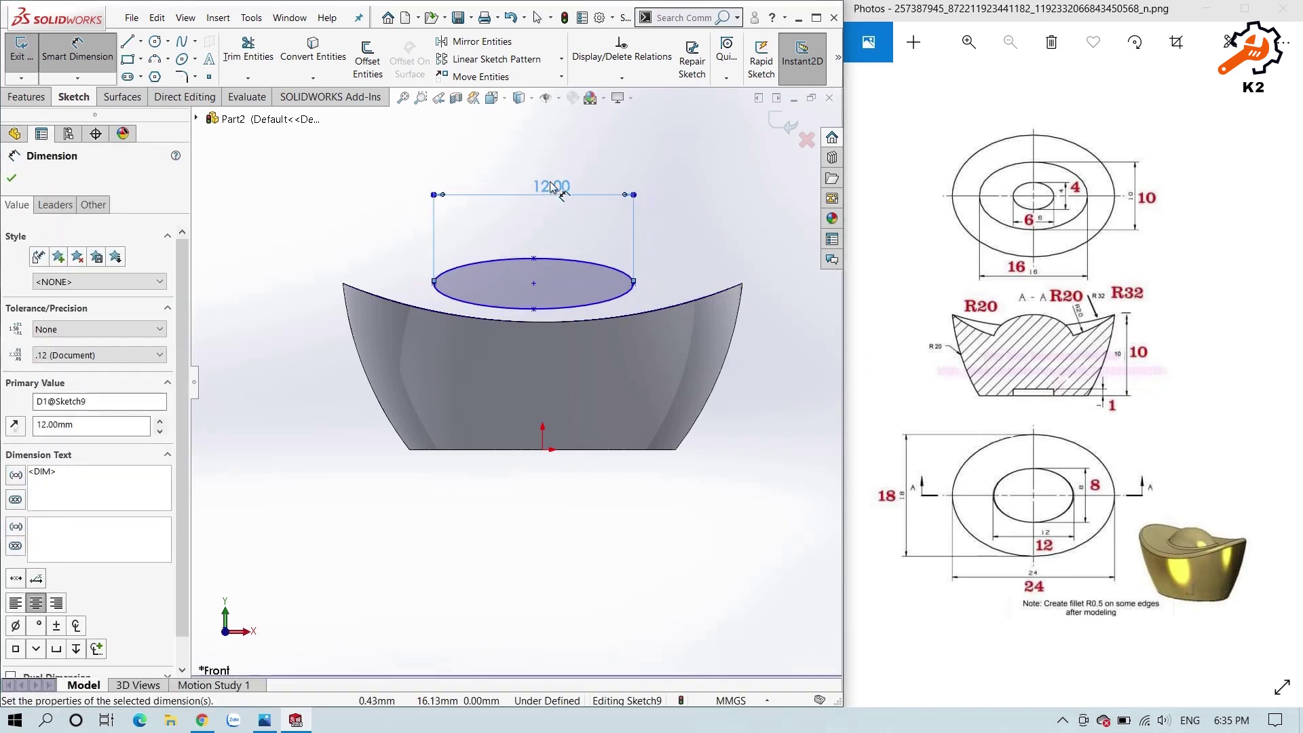
- Dimension the ellipse's height between its upper and lower points as 8 mm
{"action": "left_click", "coordinate": [535, 258]}
{"action": "left_click", "coordinate": [535, 309]}
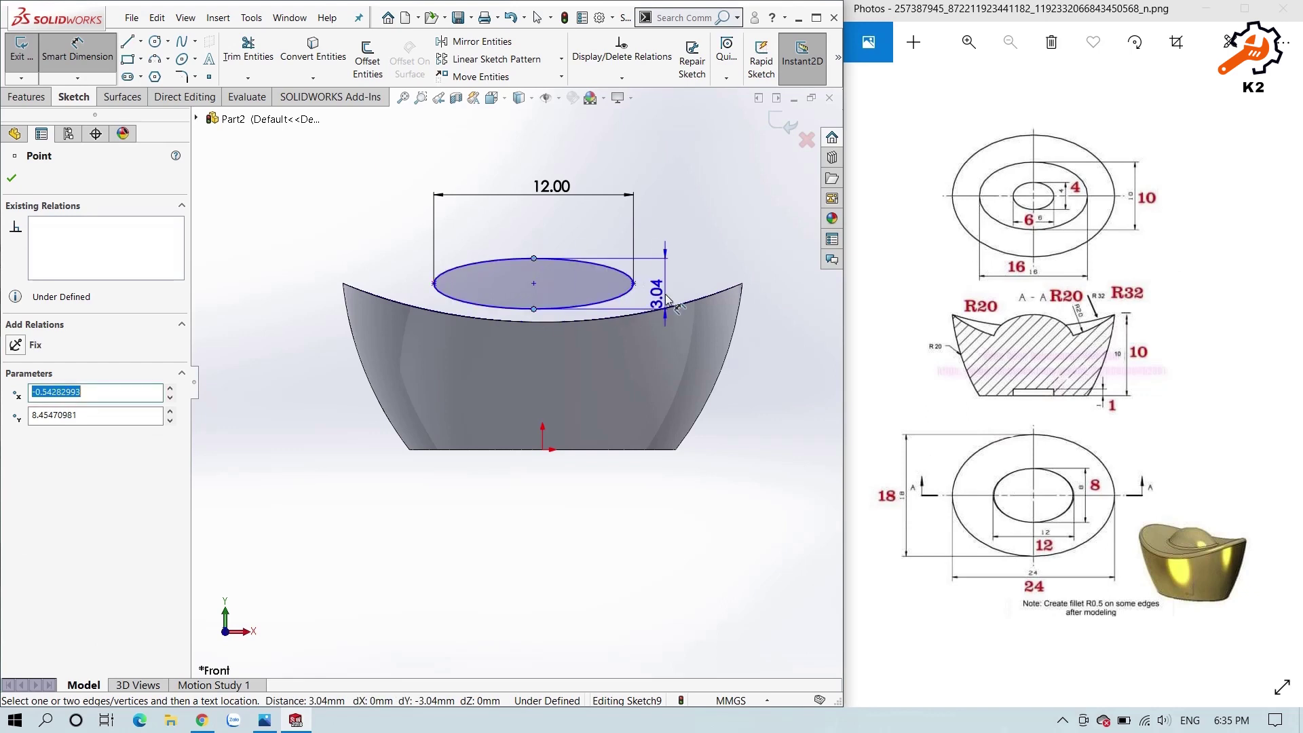
{"action": "left_click", "coordinate": [665, 294]}
{"action": "type", "text": "8"}
{"action": "key", "text": "Return"}
{"action": "scroll", "coordinate": [591, 307], "scroll_direction": "down", "scroll_amount": 2}
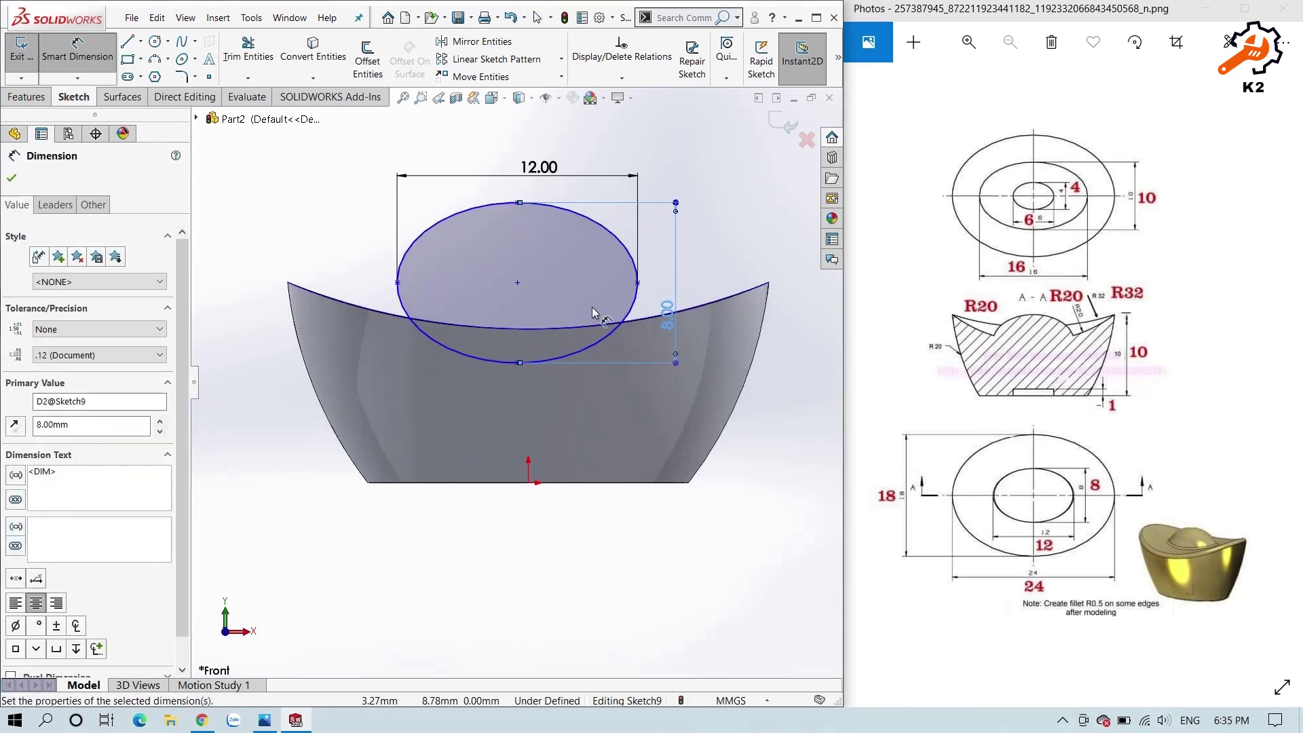
- Draw a horizontal construction line across the ellipse, joining its two side points
{"action": "key", "text": "Escape"}
{"action": "key", "text": "l"}
{"action": "left_click", "coordinate": [397, 283]}
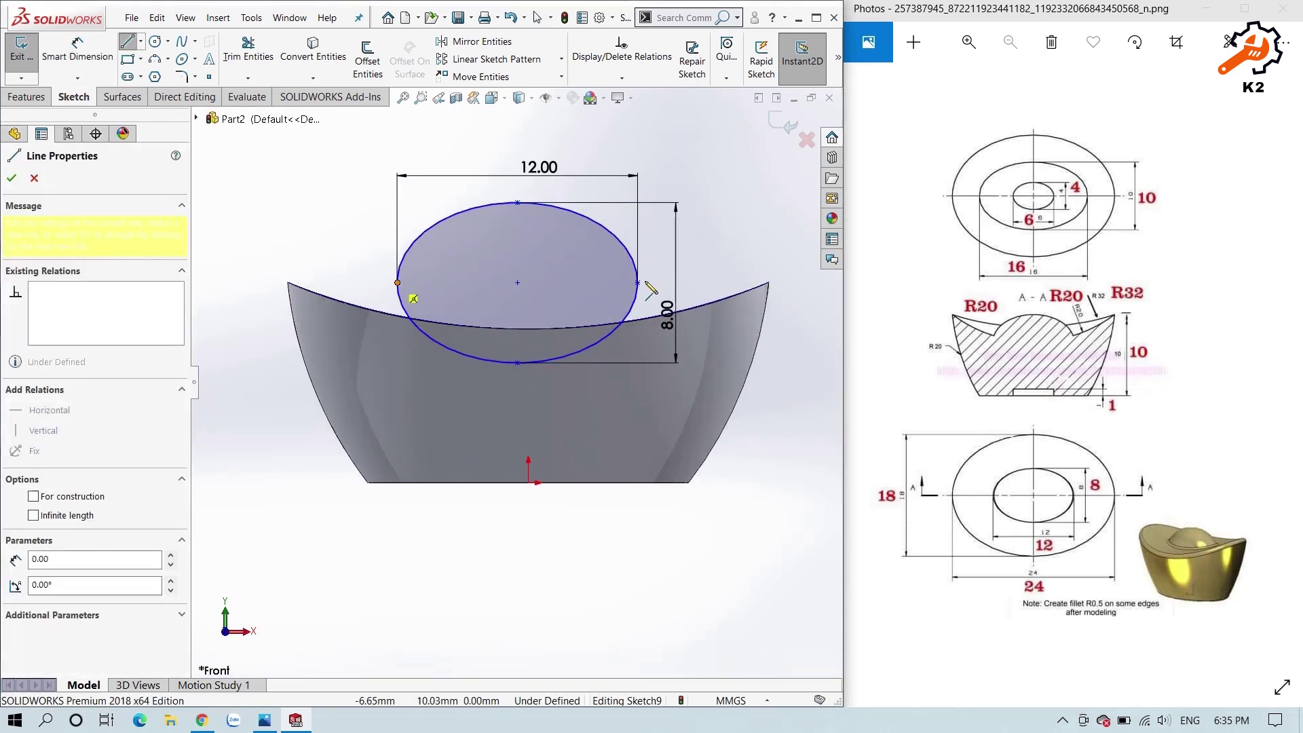
{"action": "left_click", "coordinate": [636, 282]}
{"action": "key", "text": "Escape"}
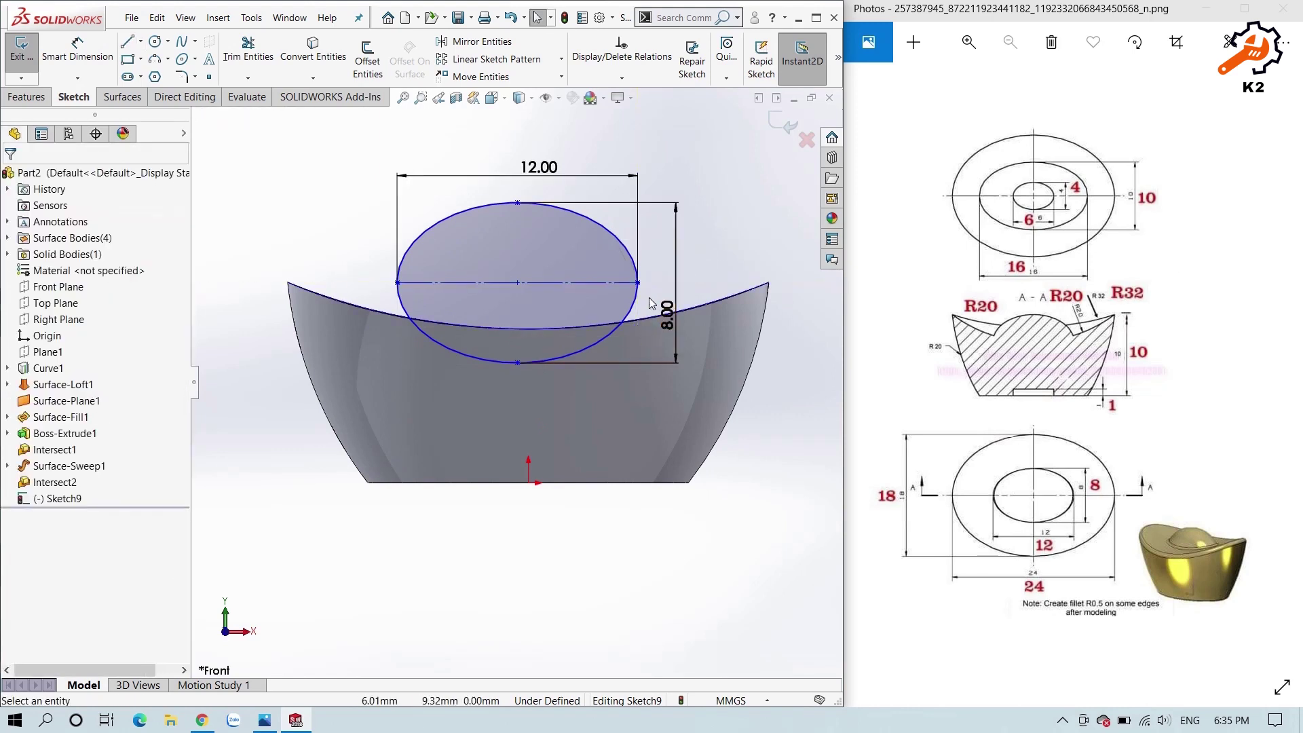
- Trim away the lower half of the ellipse below the construction line
{"action": "scroll", "coordinate": [506, 394], "scroll_direction": "up", "scroll_amount": 2}
{"action": "scroll", "coordinate": [499, 441], "scroll_direction": "down", "scroll_amount": 1}
{"action": "right_click_drag", "start_coordinate": [500, 570], "coordinate": [461, 635]}
{"action": "left_click_drag", "start_coordinate": [537, 343], "coordinate": [529, 352]}
{"action": "scroll", "coordinate": [521, 343], "scroll_direction": "up", "scroll_amount": 1}
{"action": "scroll", "coordinate": [459, 339], "scroll_direction": "down", "scroll_amount": 1}
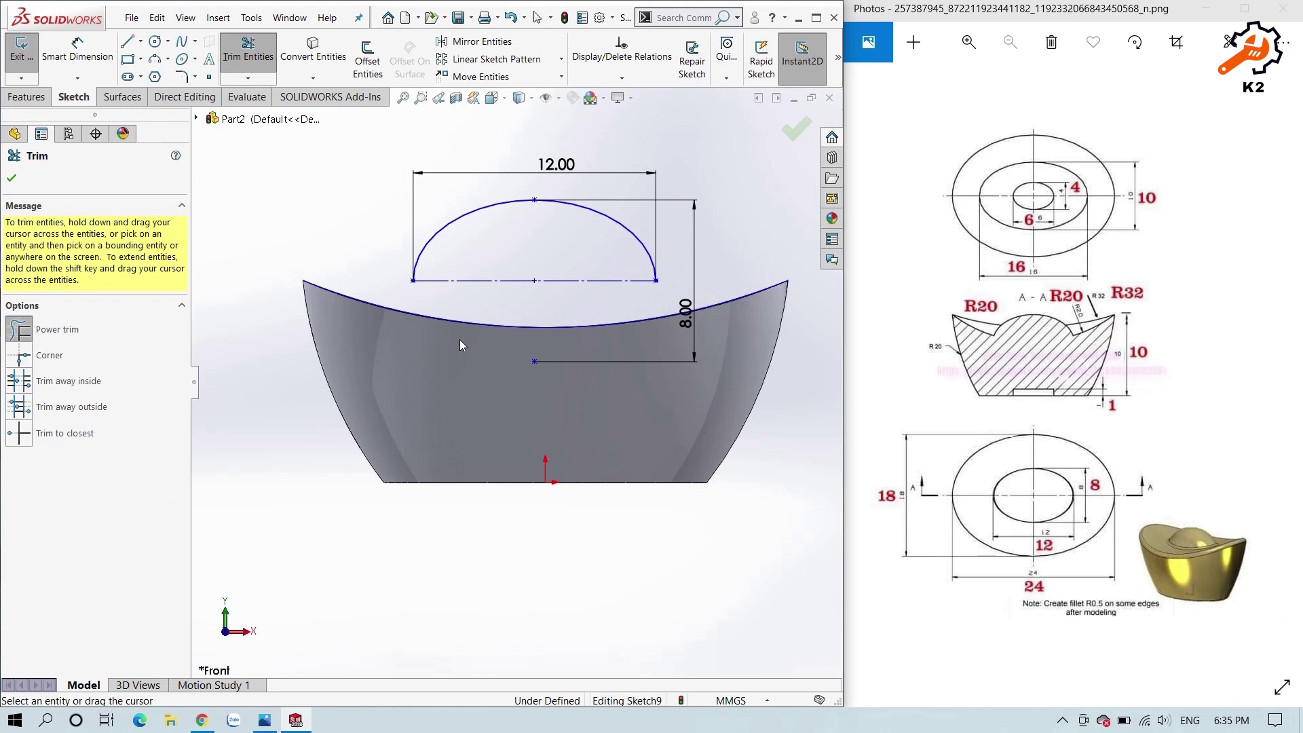
{"action": "key", "text": "Escape"}
- Dimension the height from the origin to the half ellipse's highest point as 10 mm
{"action": "right_click_drag", "start_coordinate": [543, 541], "coordinate": [545, 476]}
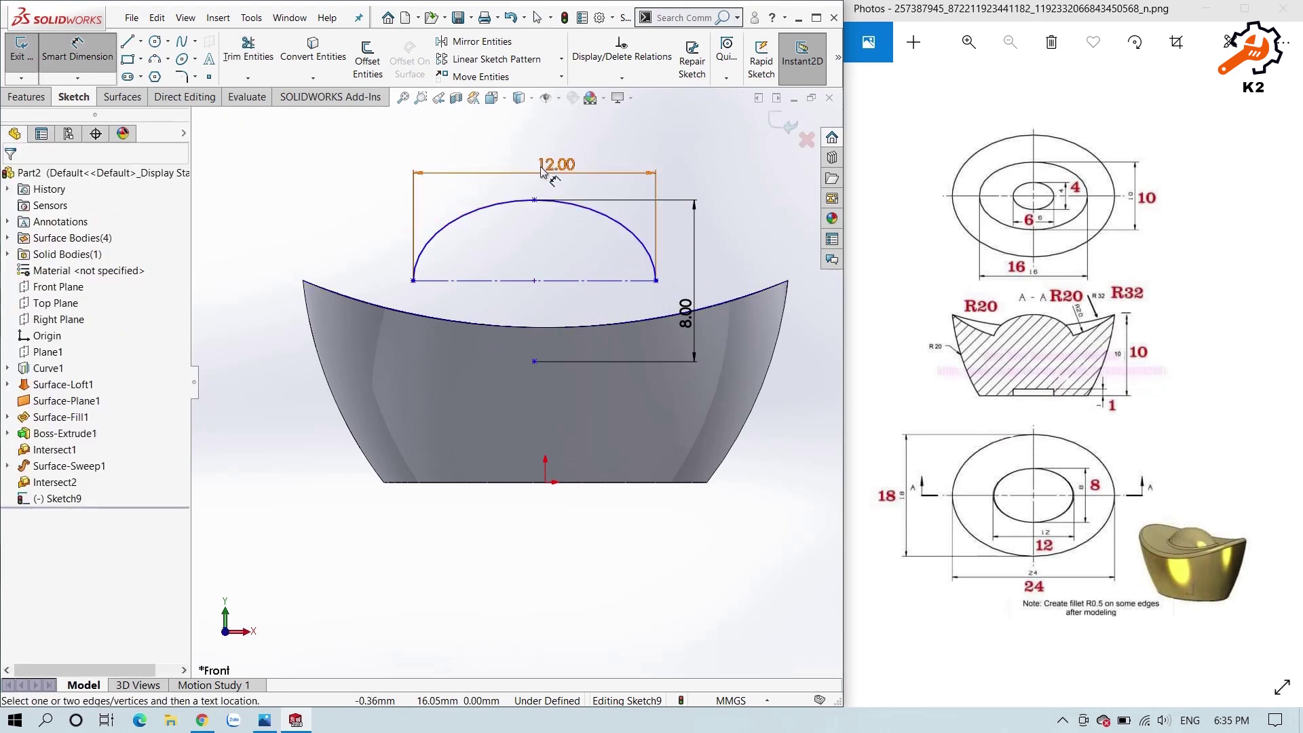
{"action": "left_click", "coordinate": [535, 201]}
{"action": "left_click", "coordinate": [547, 483]}
{"action": "scroll", "coordinate": [523, 379], "scroll_direction": "up", "scroll_amount": 1}
{"action": "left_click", "coordinate": [739, 375]}
{"action": "type", "text": "10"}
{"action": "key", "text": "Return"}
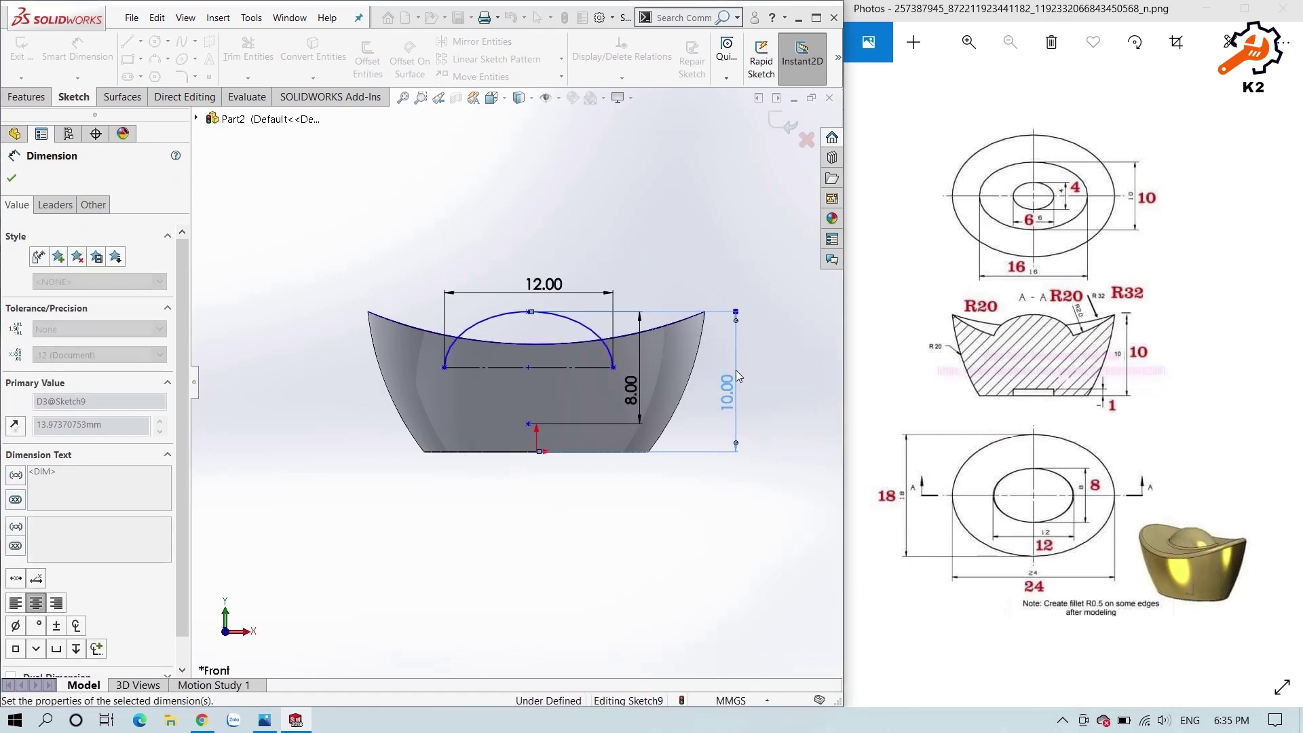
{"action": "scroll", "coordinate": [568, 400], "scroll_direction": "down", "scroll_amount": 1}
{"action": "key", "text": "Escape"}
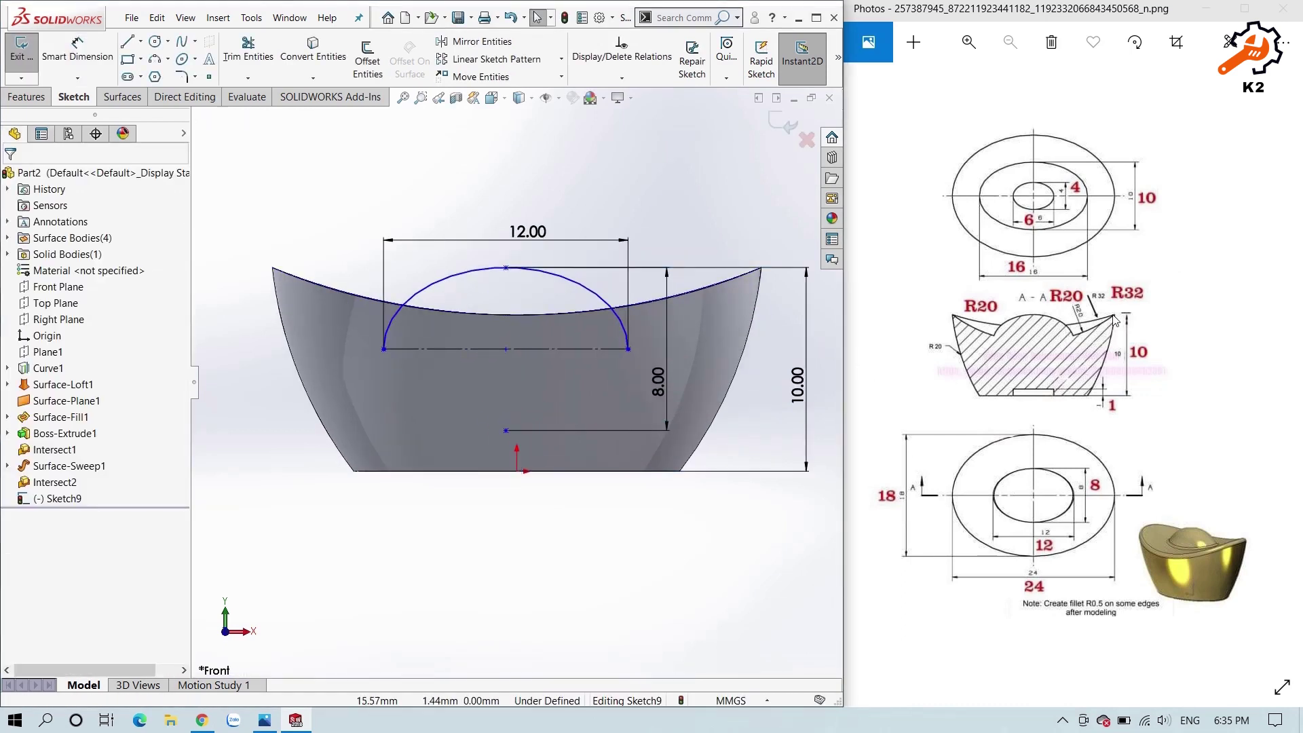
- Add a vertical relation between the half ellipse's highest point and the origin
{"action": "left_click", "coordinate": [506, 268]}
{"action": "left_click", "coordinate": [517, 471], "text": "ctrl"}
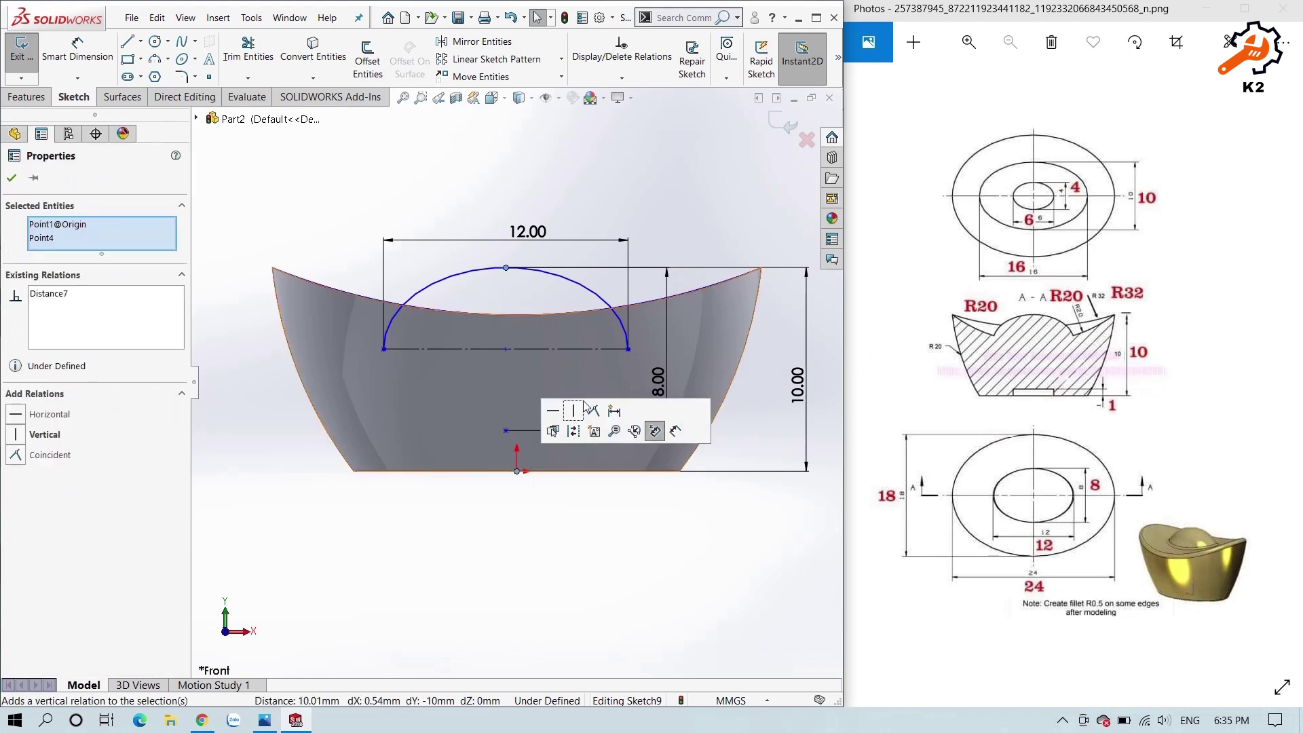
{"action": "left_click", "coordinate": [576, 410]}
{"action": "left_click", "coordinate": [574, 542]}
- Revolve the half ellipse 360 degrees about its horizontal construction line into a dome merged with the body
{"action": "scroll", "coordinate": [556, 508], "scroll_direction": "up", "scroll_amount": 2}
{"action": "middle_click_drag", "start_coordinate": [536, 500], "coordinate": [534, 514]}
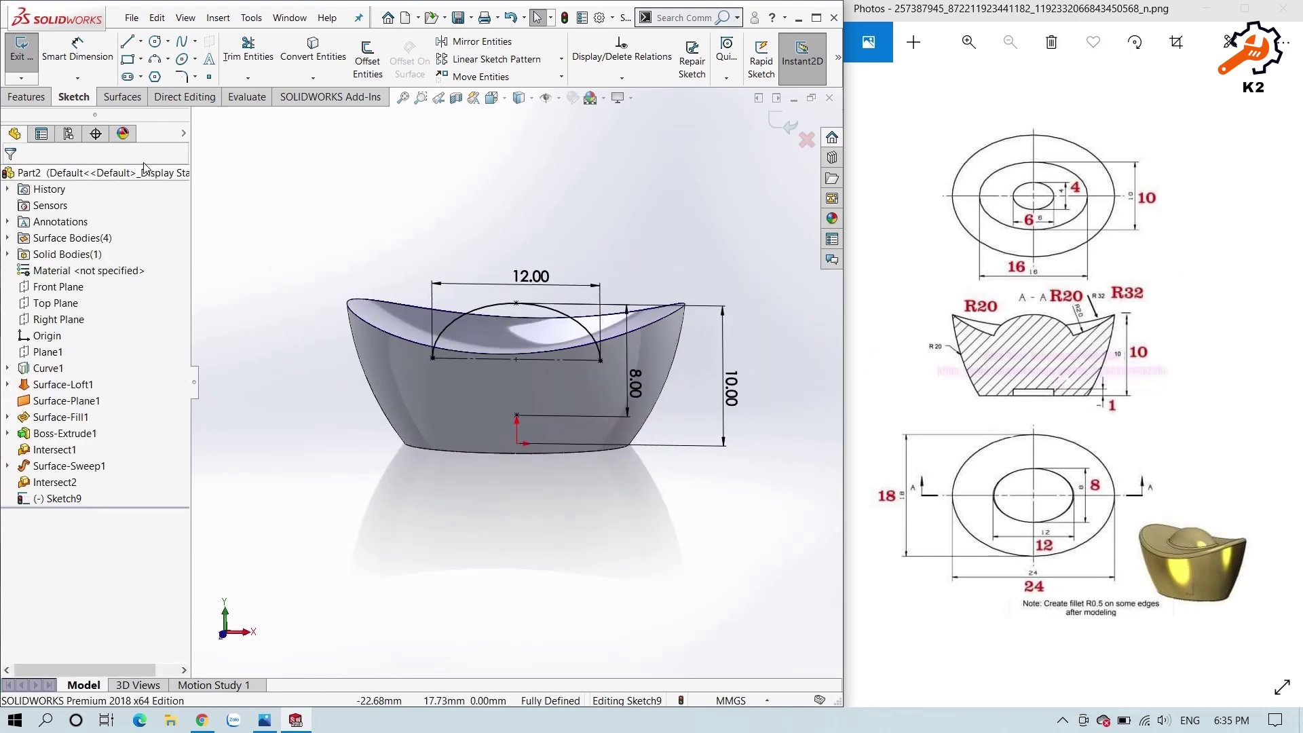
{"action": "left_click", "coordinate": [28, 99]}
{"action": "left_click", "coordinate": [77, 59]}
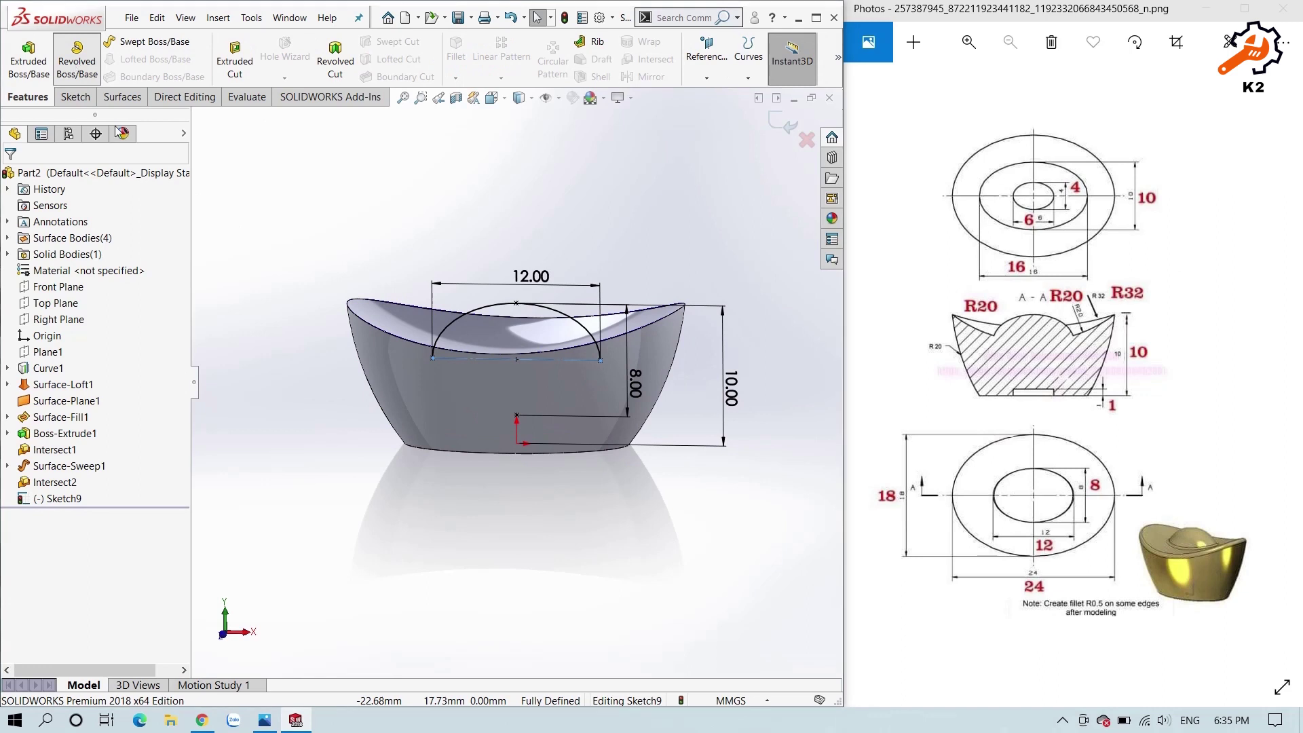
{"action": "left_click", "coordinate": [667, 373]}
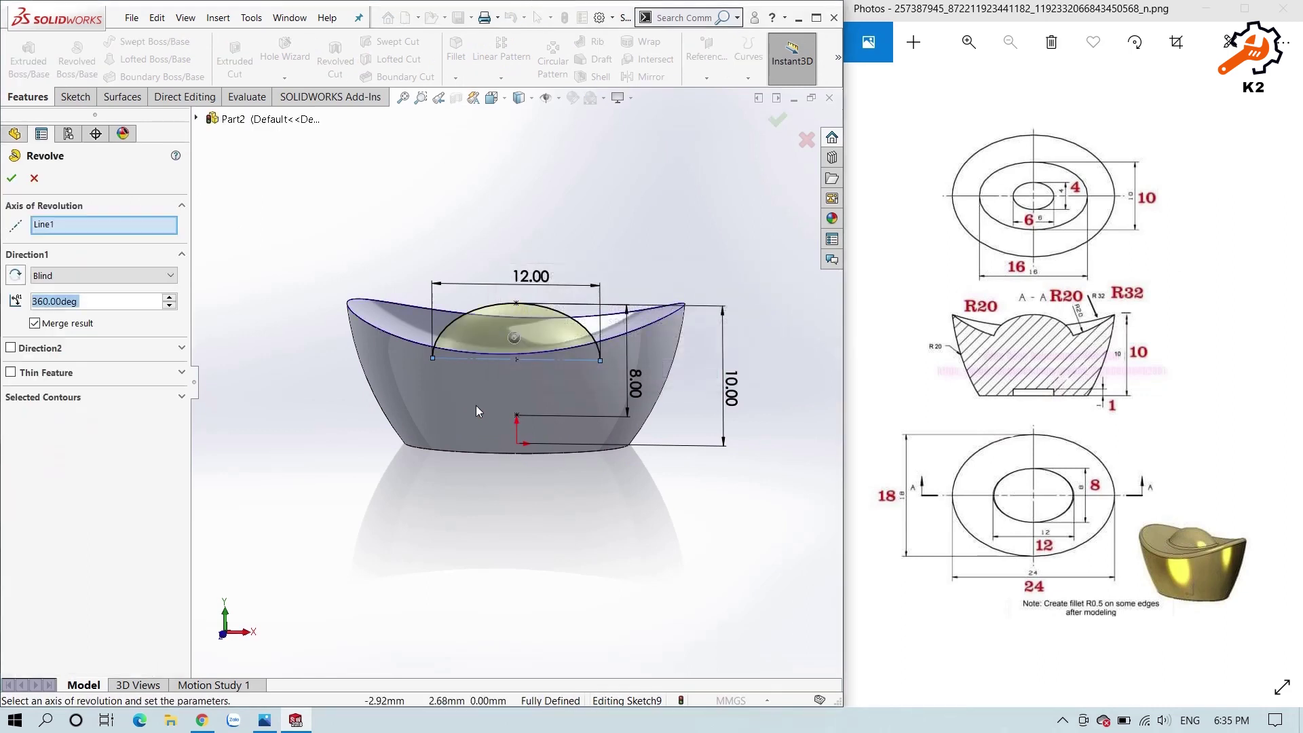
{"action": "left_click", "coordinate": [9, 177]}
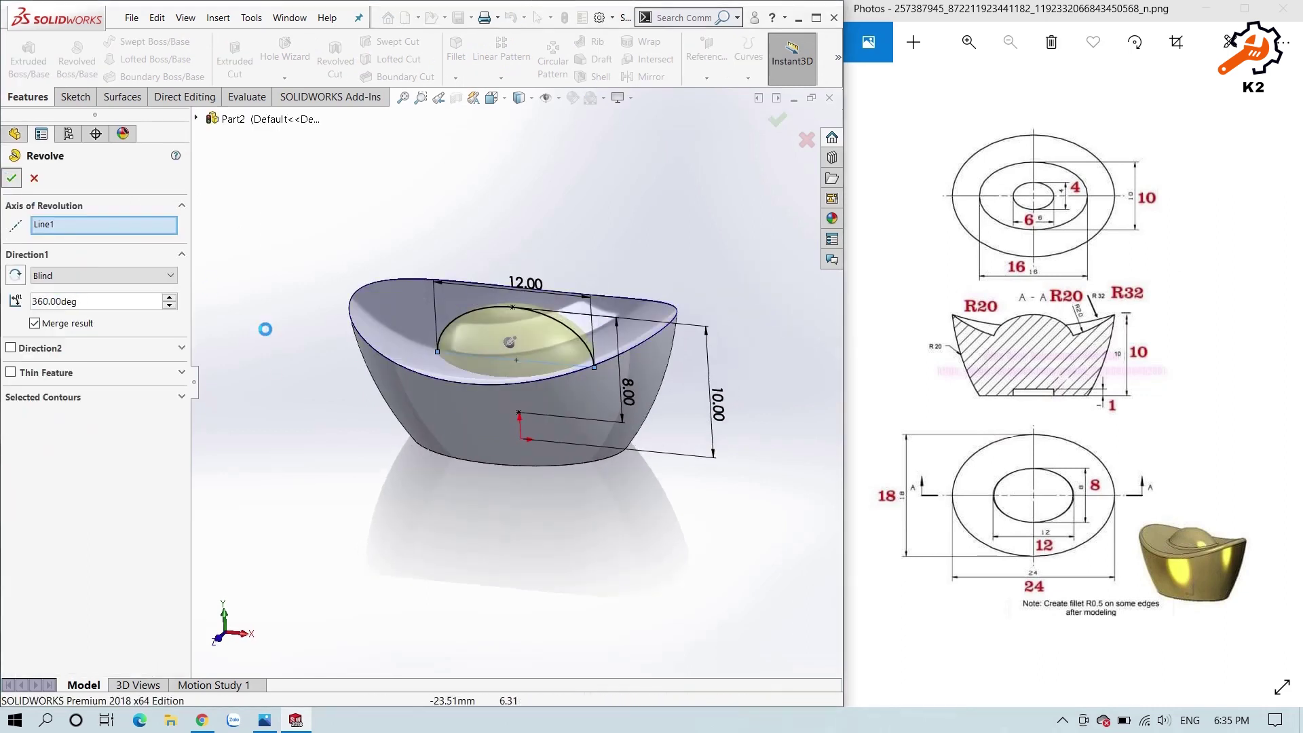
- Start a sketch on the ingot's flat bottom face and draw an ellipse about 5 mm wide and 3.3 mm high centred on the origin
{"action": "middle_click_drag", "start_coordinate": [408, 380], "coordinate": [473, 364]}
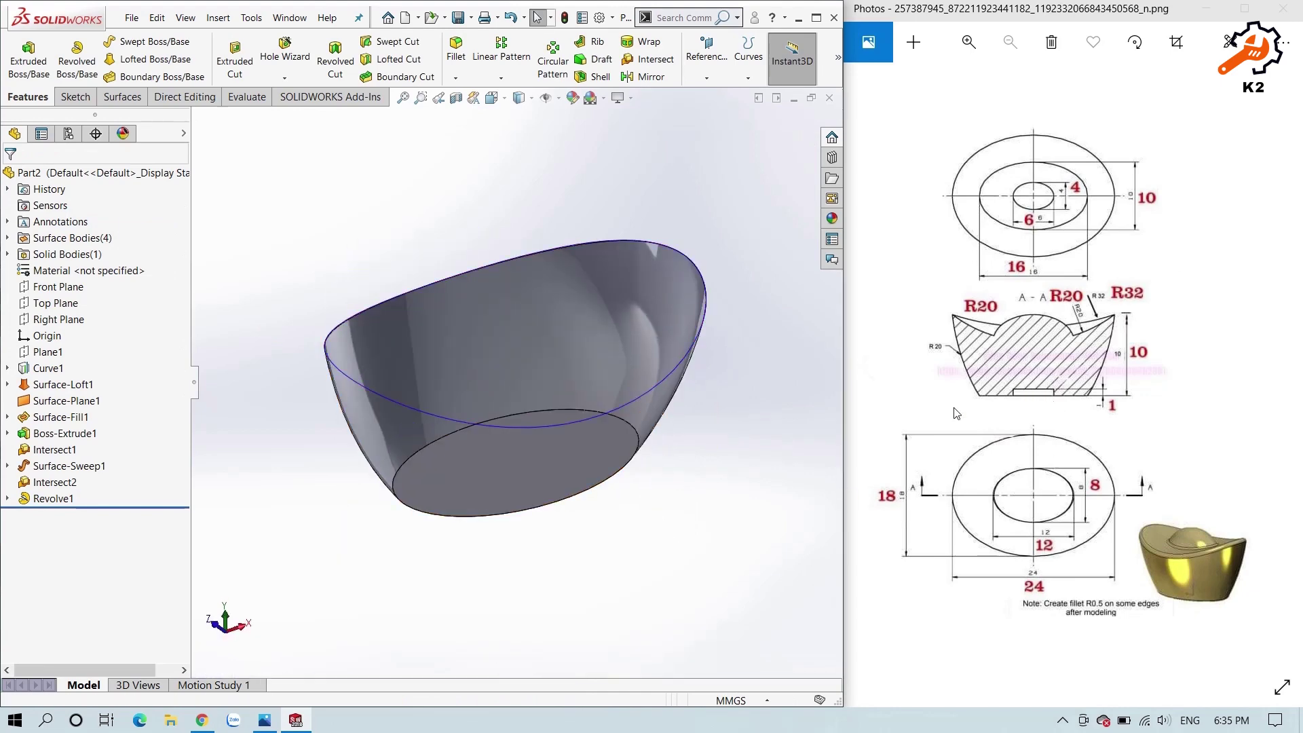
{"action": "right_click", "coordinate": [536, 468]}
{"action": "left_click", "coordinate": [652, 400]}
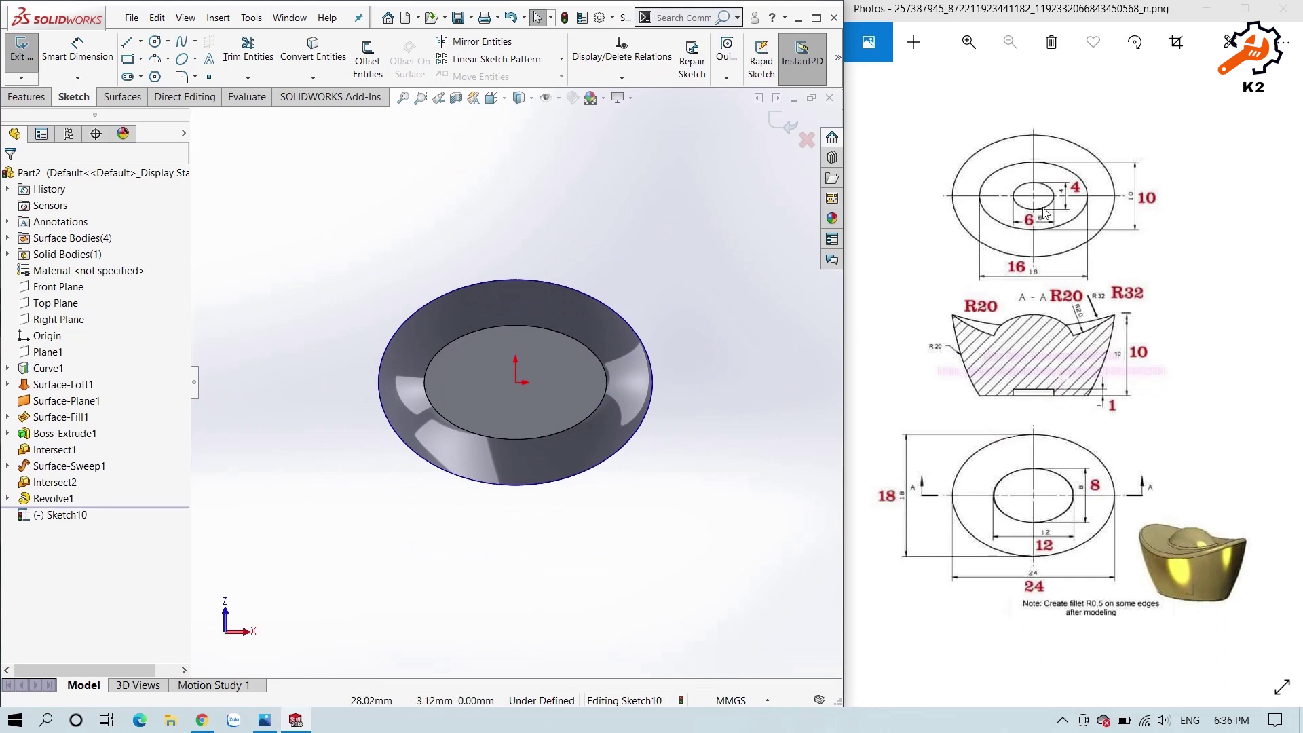
{"action": "left_click", "coordinate": [181, 59]}
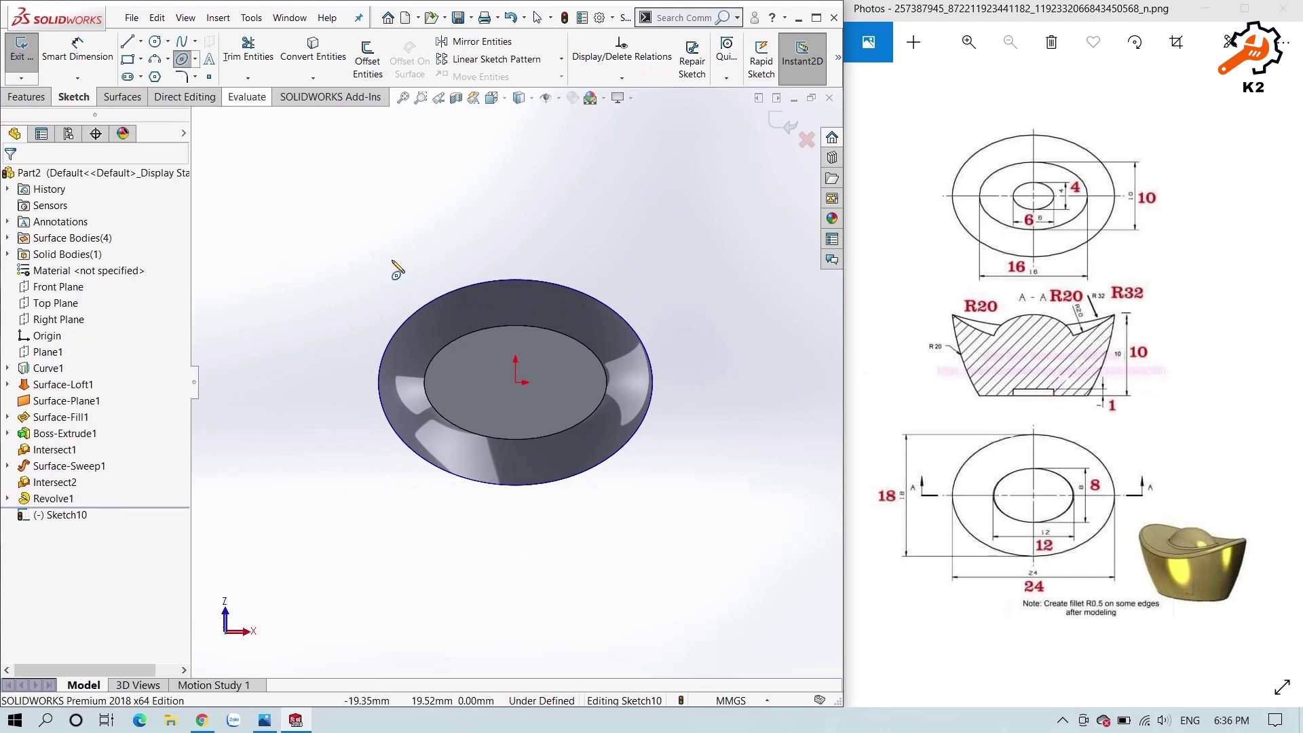
{"action": "left_click", "coordinate": [516, 382]}
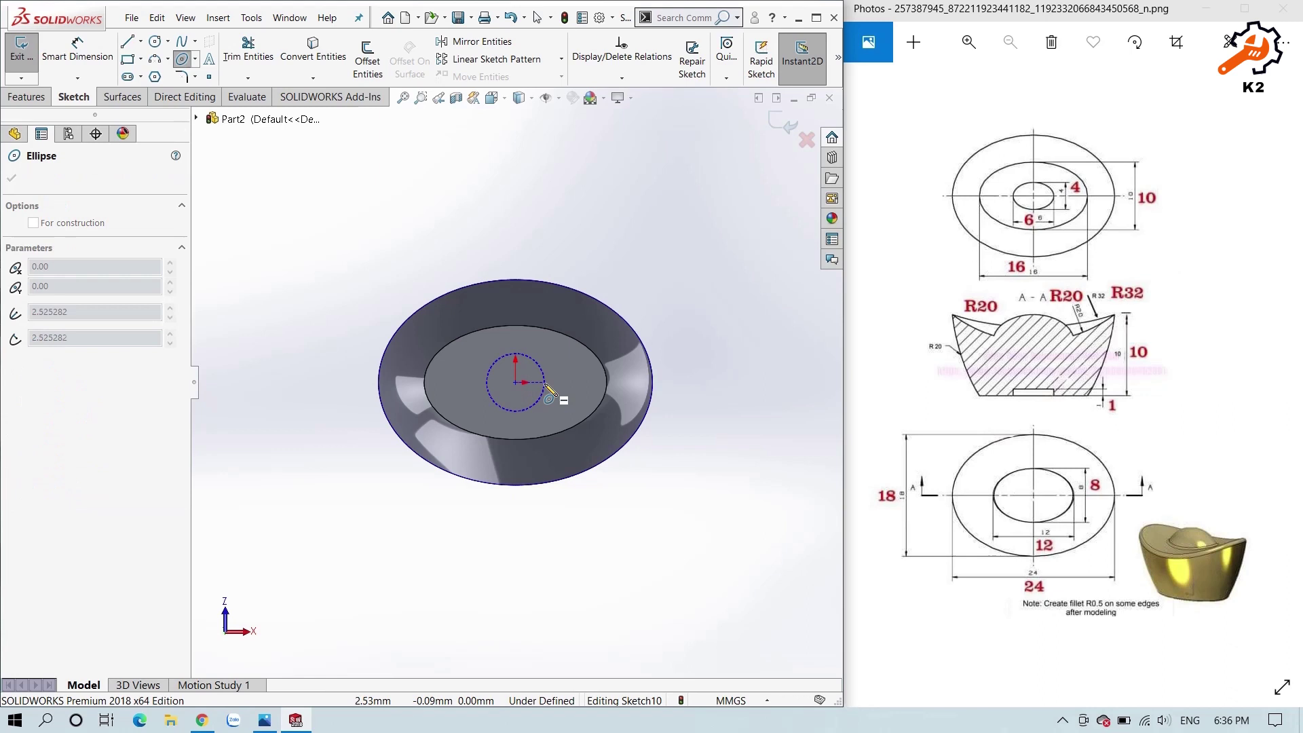
{"action": "left_click", "coordinate": [545, 382]}
{"action": "left_click", "coordinate": [516, 402]}
- Dimension the bottom ellipse's height between its upper and lower points as 4 mm
{"action": "key", "text": "d"}
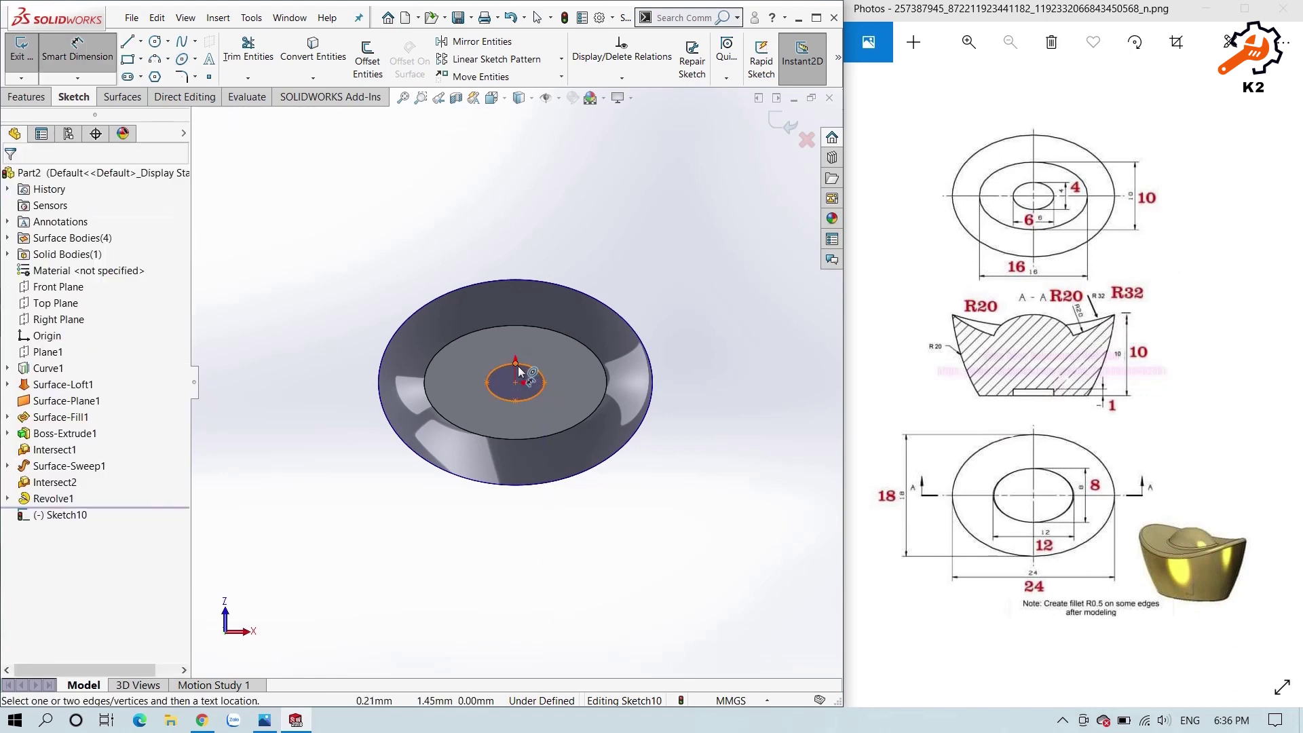
{"action": "left_click", "coordinate": [516, 402]}
{"action": "left_click", "coordinate": [516, 363]}
{"action": "left_click", "coordinate": [574, 388]}
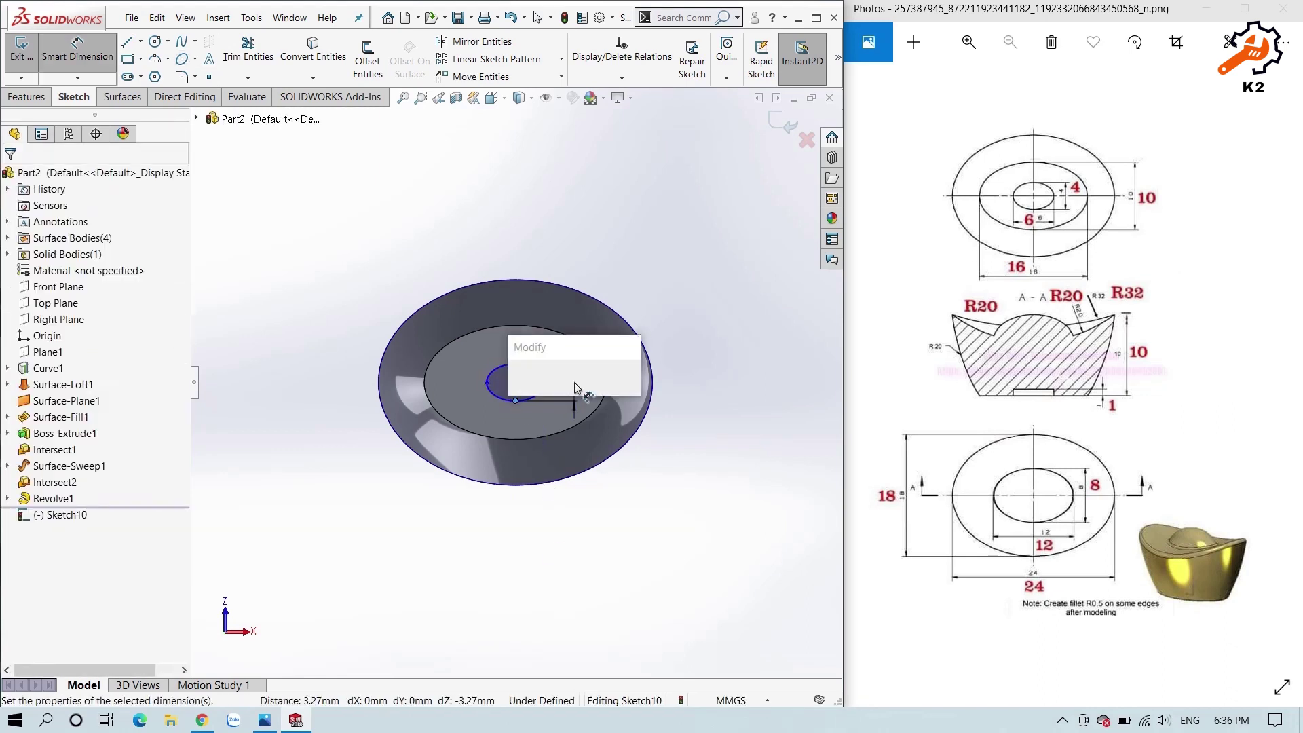
{"action": "type", "text": "4"}
{"action": "key", "text": "Return"}
{"action": "scroll", "coordinate": [550, 389], "scroll_direction": "down", "scroll_amount": 1}
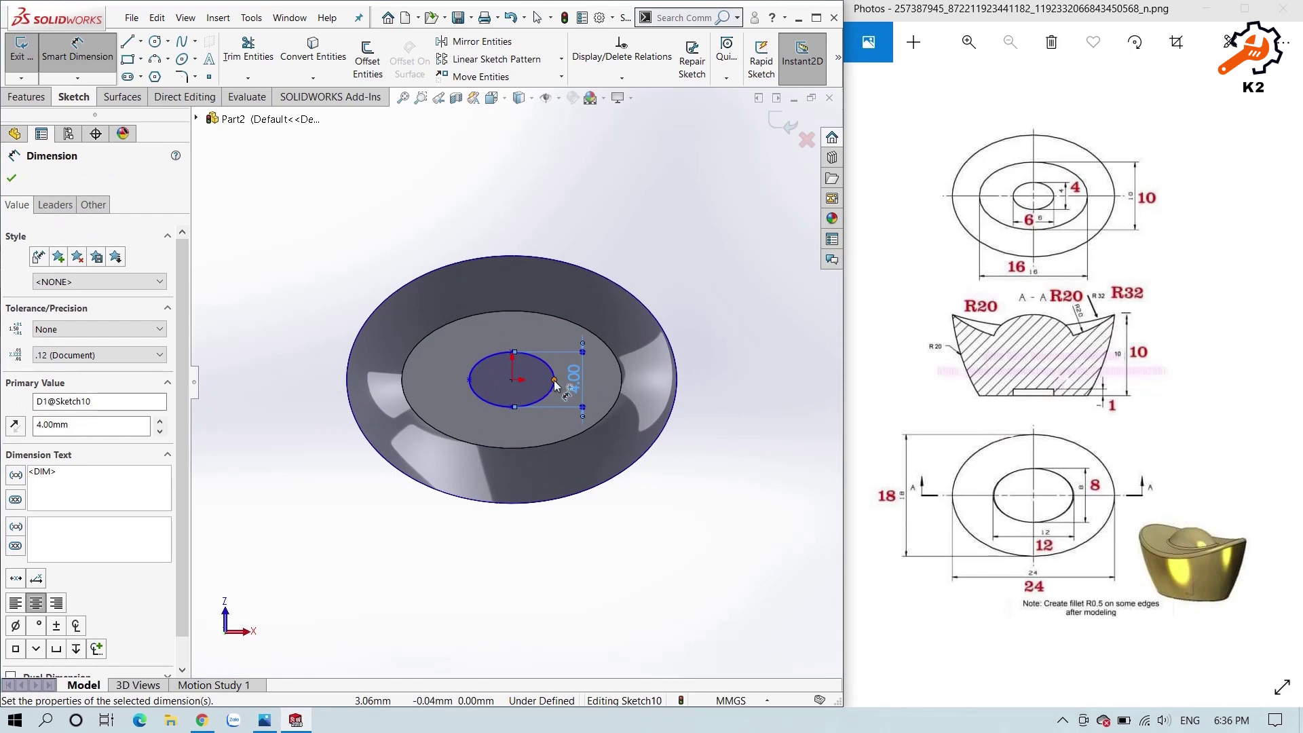
- Dimension the bottom ellipse's width between its two side points as 6 mm
{"action": "left_click", "coordinate": [555, 380]}
{"action": "left_click", "coordinate": [469, 380]}
{"action": "left_click", "coordinate": [529, 232]}
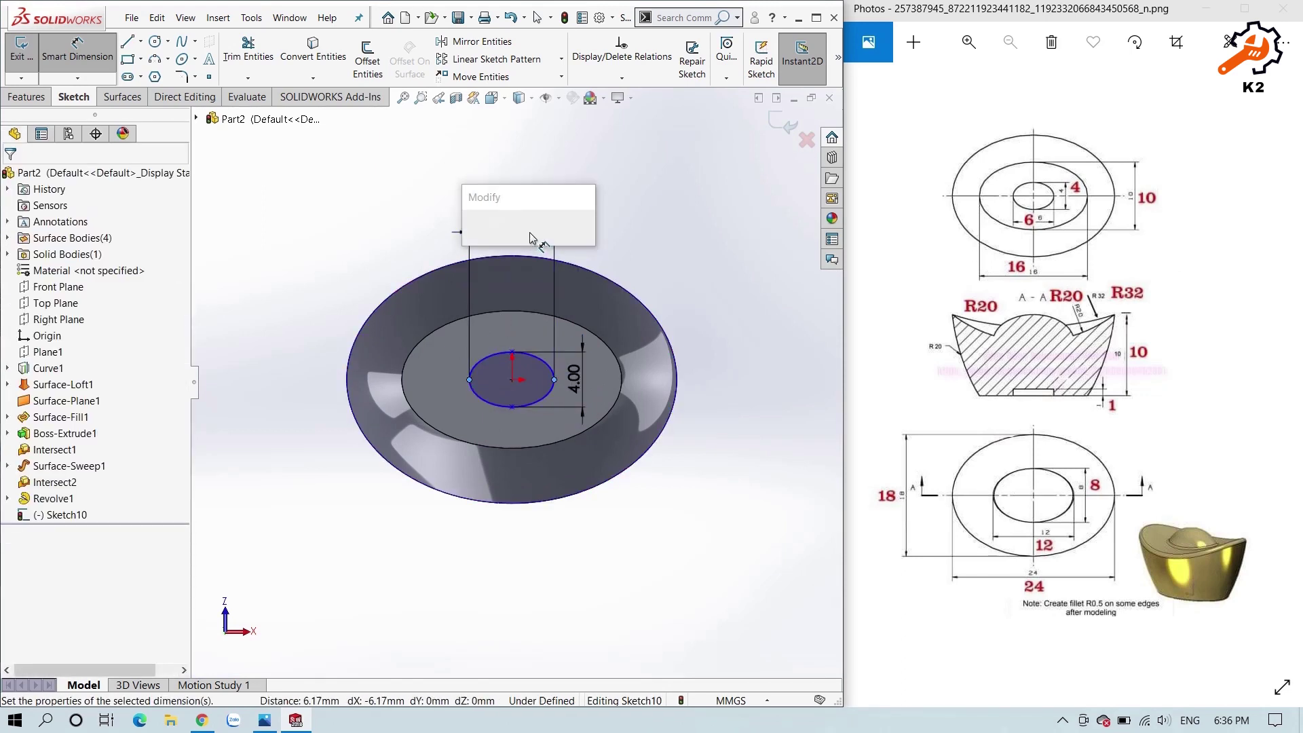
{"action": "type", "text": "6"}
{"action": "key", "text": "Return"}
{"action": "key", "text": "Escape"}
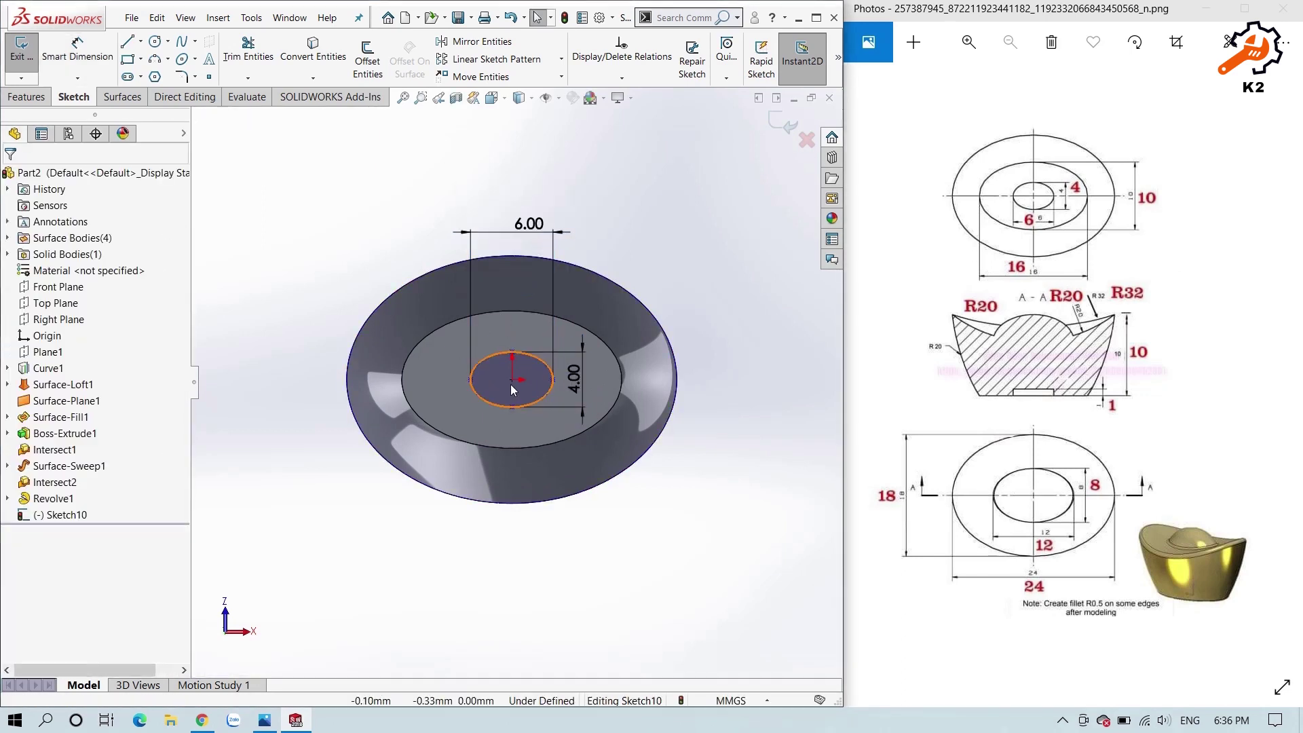
- Add a vertical relation between the bottom ellipse's upper point and the origin
{"action": "left_click", "coordinate": [512, 379]}
{"action": "left_click", "coordinate": [512, 351], "text": "ctrl"}
{"action": "left_click", "coordinate": [649, 232]}
- Cut-extrude the 6 by 4 mm ellipse 1 mm deep into the ingot's bottom
{"action": "middle_click_drag", "start_coordinate": [649, 233], "coordinate": [645, 183]}
{"action": "left_click", "coordinate": [28, 97]}
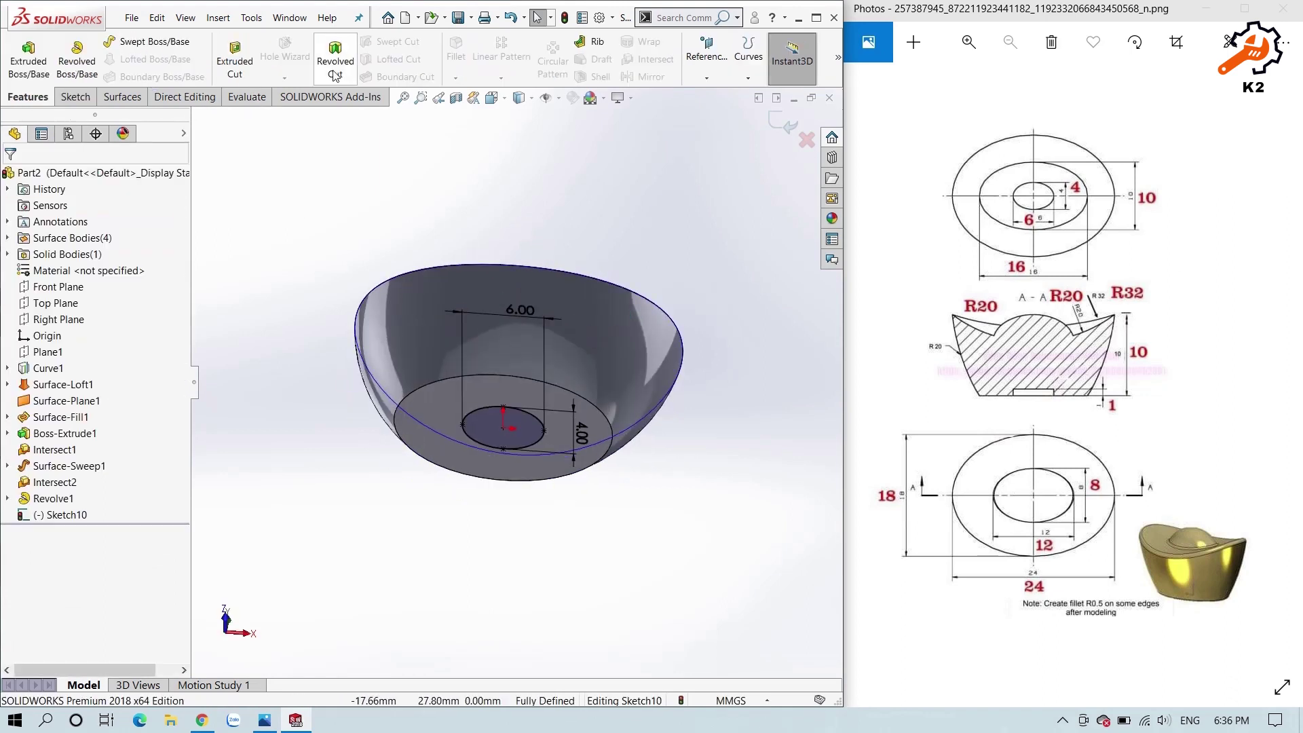
{"action": "left_click", "coordinate": [234, 58]}
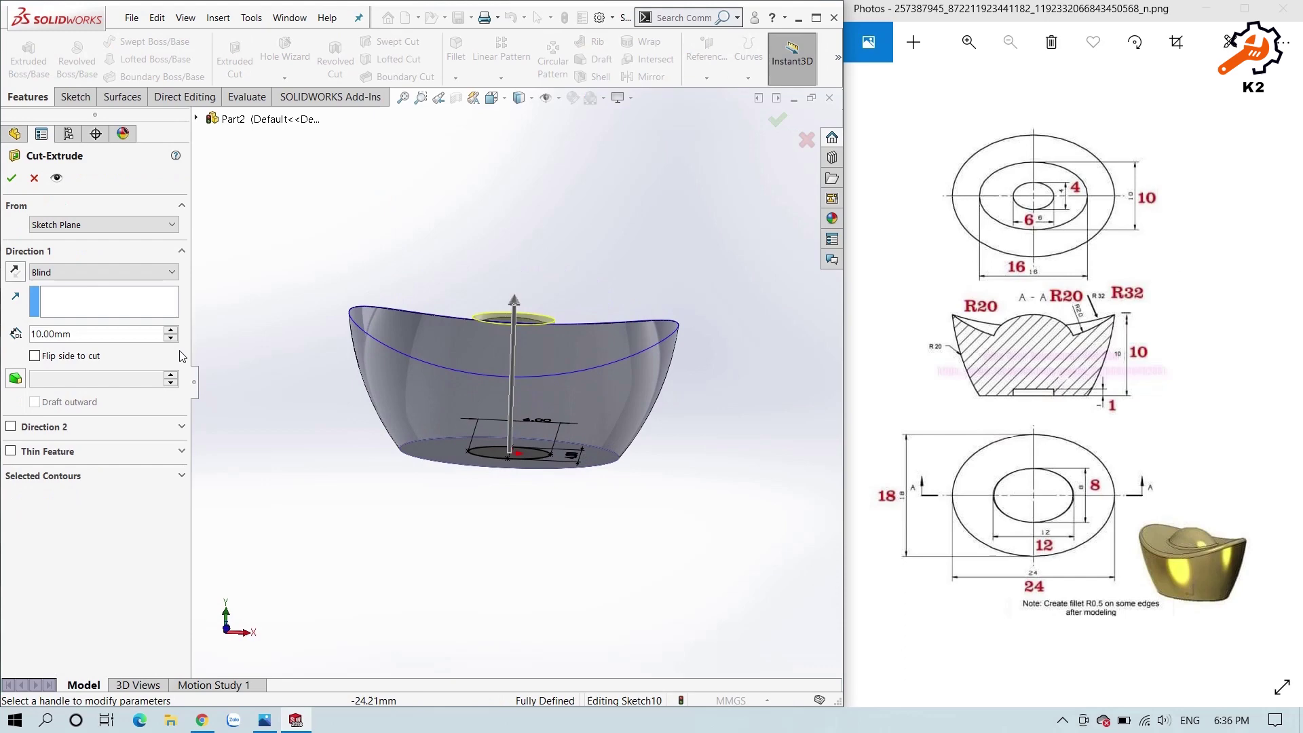
{"action": "double_click", "coordinate": [94, 334]}
{"action": "type", "text": "1"}
{"action": "key", "text": "Return"}
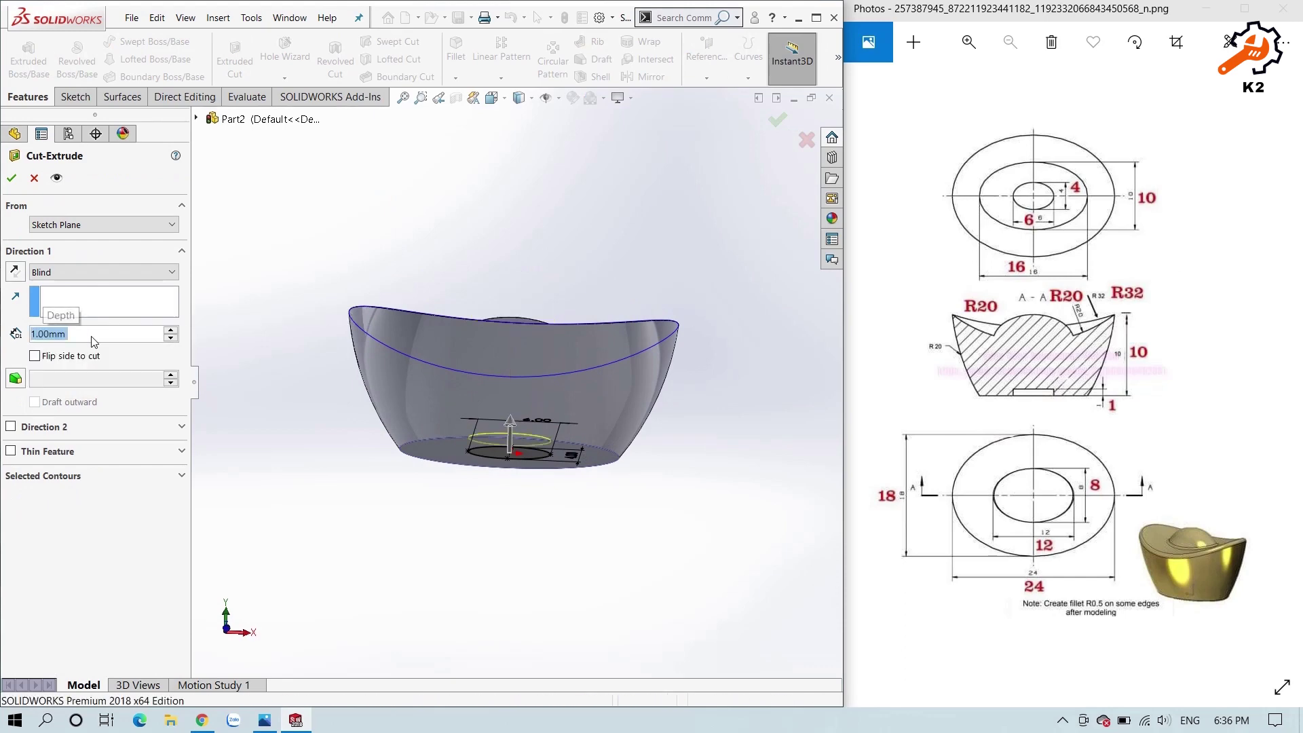
{"action": "middle_click_drag", "start_coordinate": [314, 411], "coordinate": [449, 484]}
{"action": "right_click_drag", "start_coordinate": [480, 523], "coordinate": [502, 555]}
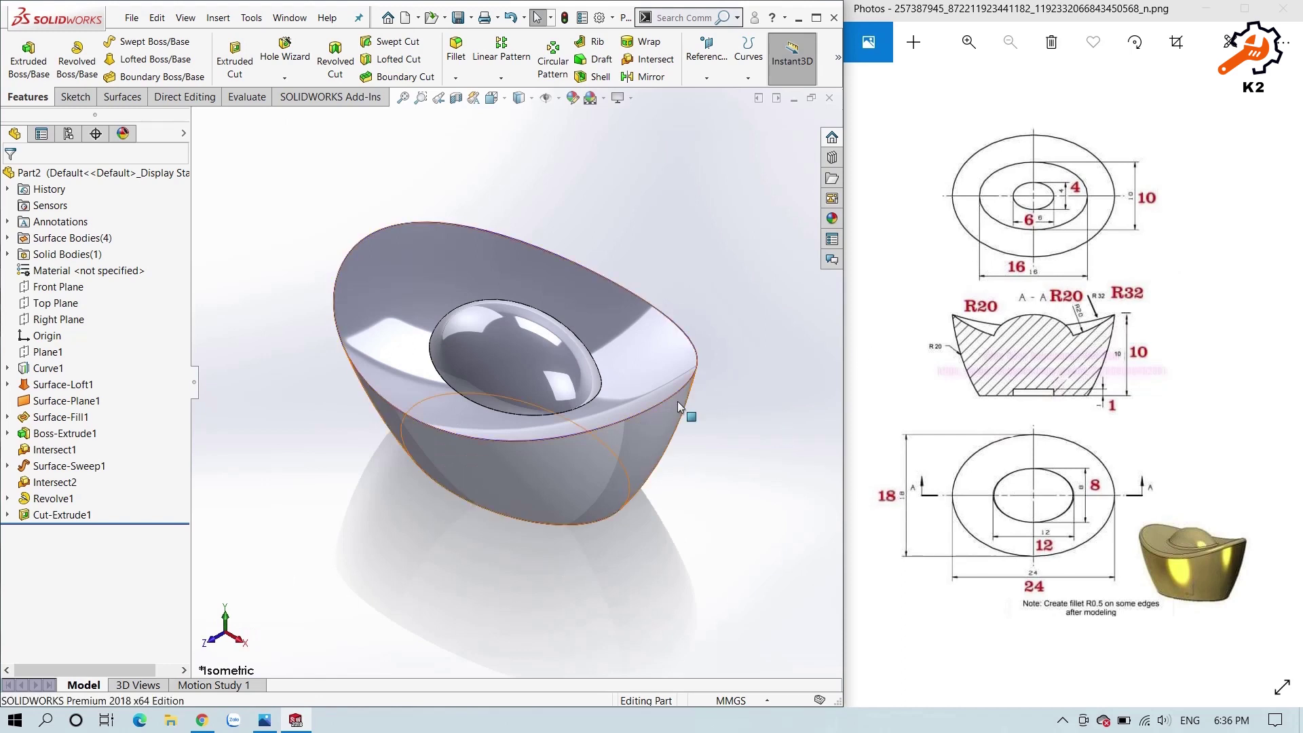
{"action": "key", "text": "f"}
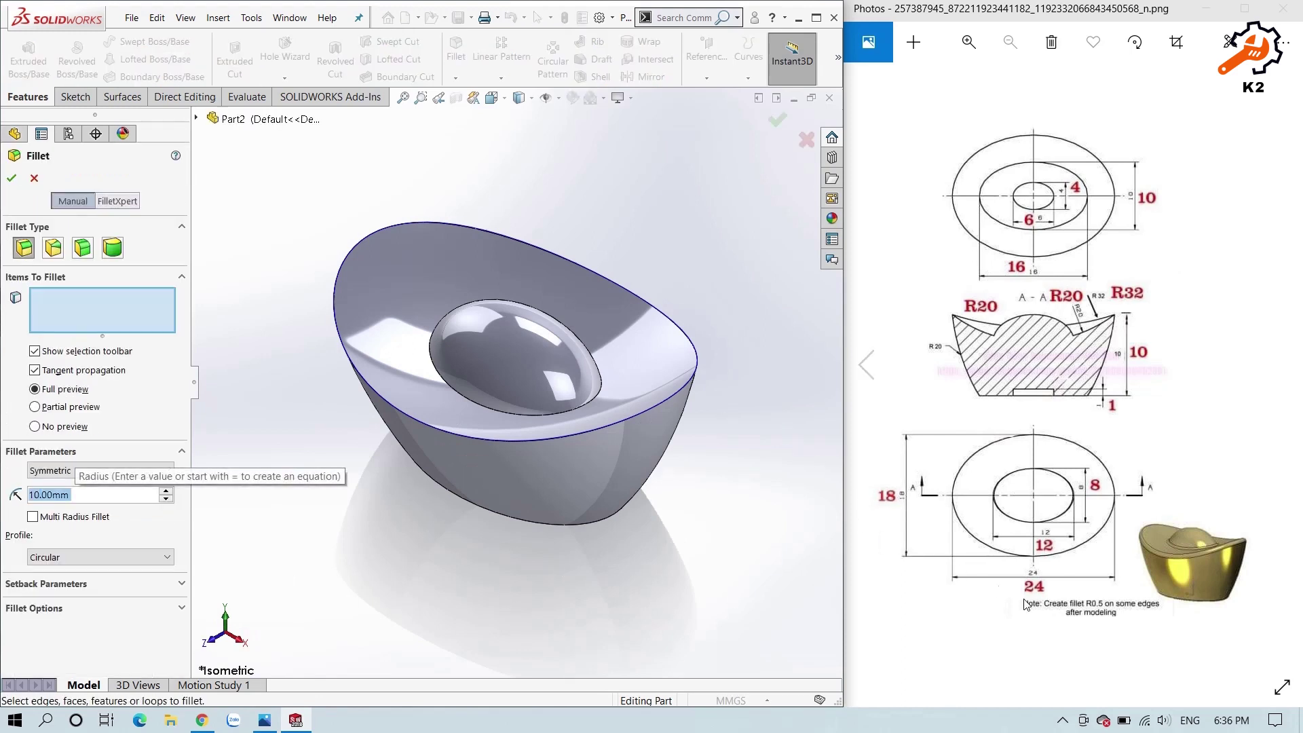
{"action": "left_click", "coordinate": [603, 388]}
{"action": "type", "text": "0.5"}
{"action": "key", "text": "Return"}
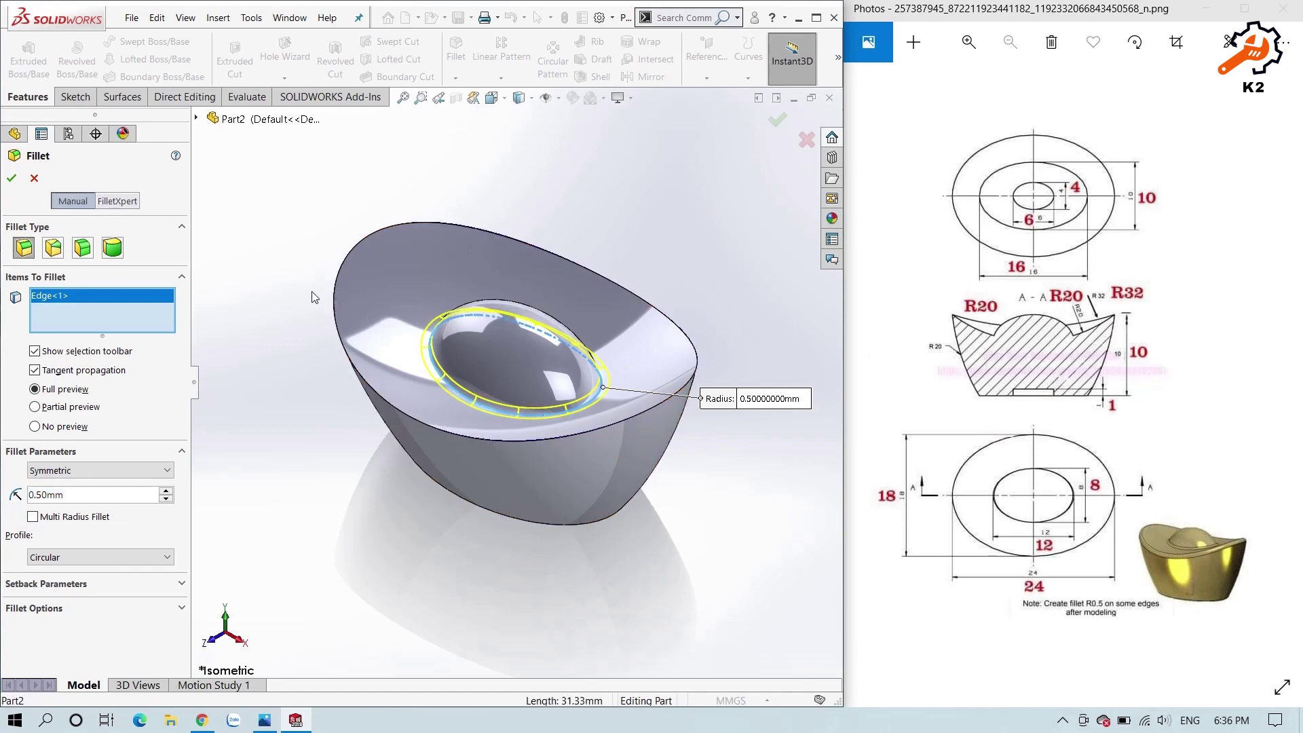
{"action": "key", "text": "Escape"}
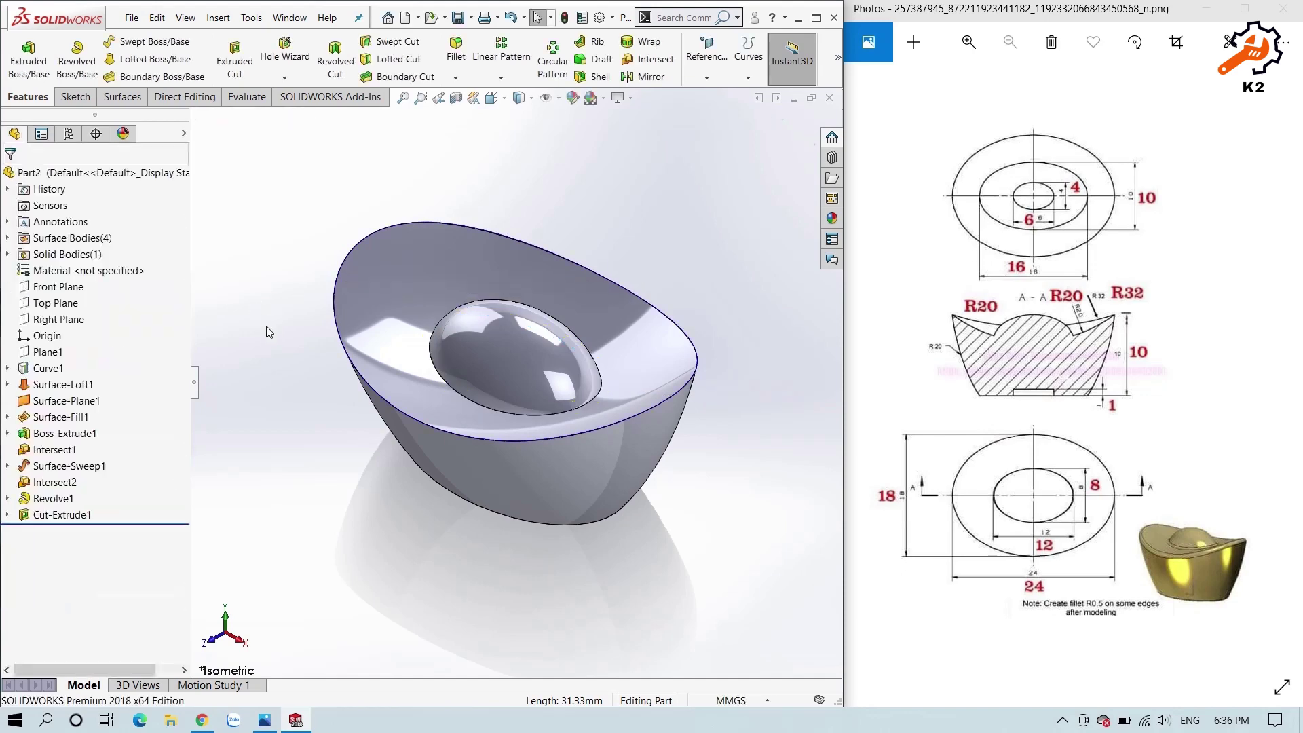
- Hide the reference curve along the upper rim, and fillet the rim edge and the dome's base edge with a 0.5 mm radius
{"action": "left_click", "coordinate": [48, 351]}
{"action": "left_click", "coordinate": [214, 351]}
{"action": "left_click", "coordinate": [456, 49]}
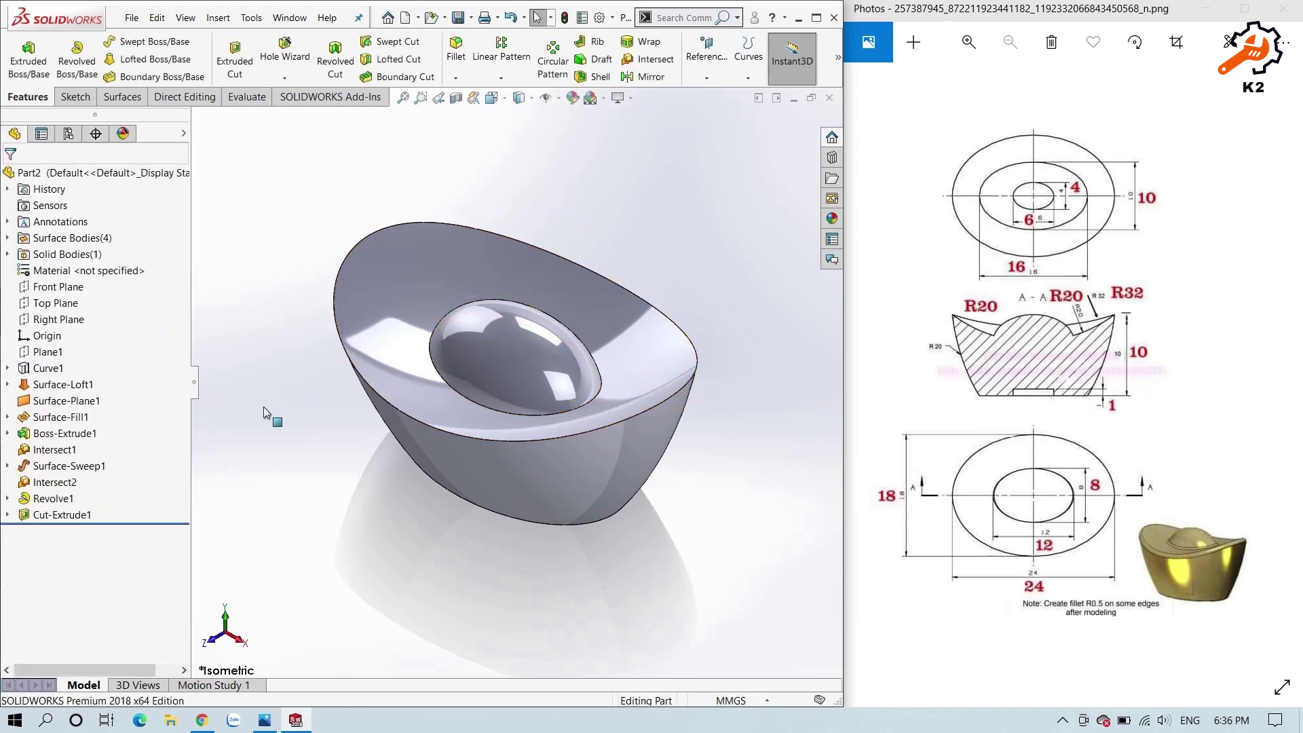
{"action": "type", "text": "0.5"}
{"action": "key", "text": "Return"}
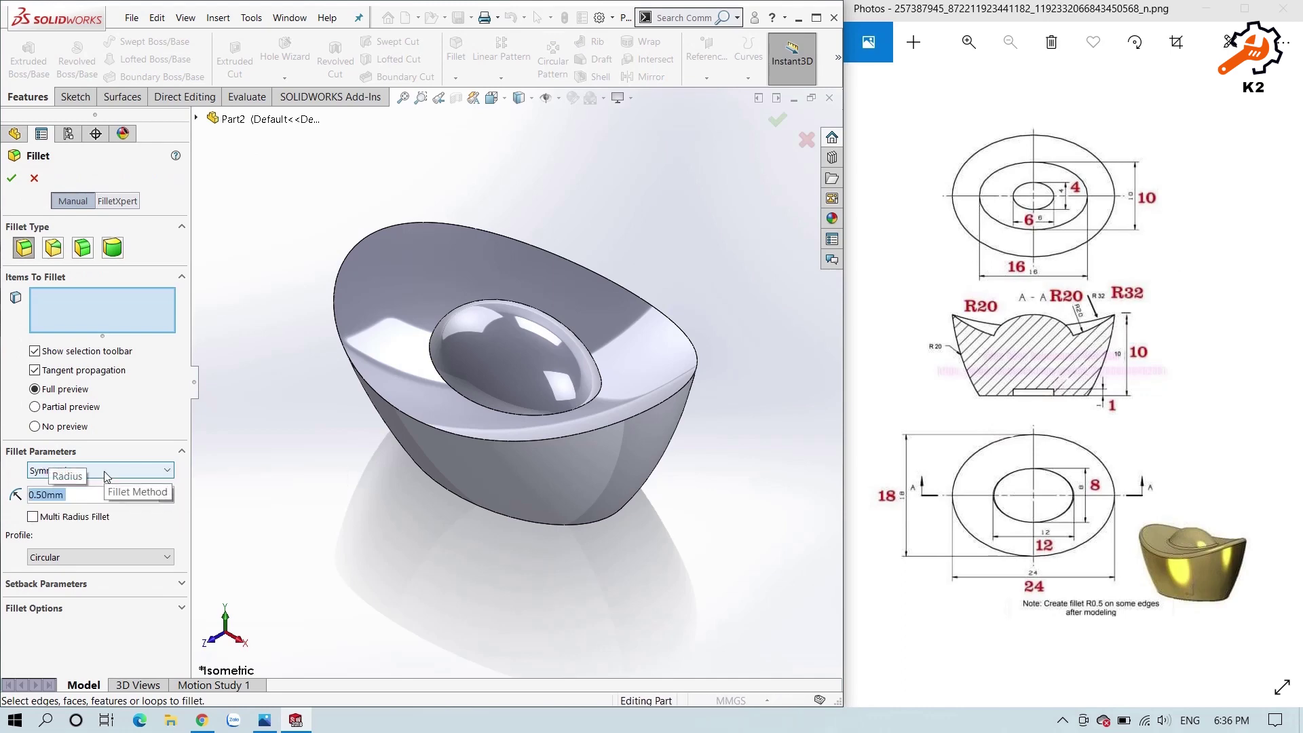
{"action": "left_click", "coordinate": [420, 424]}
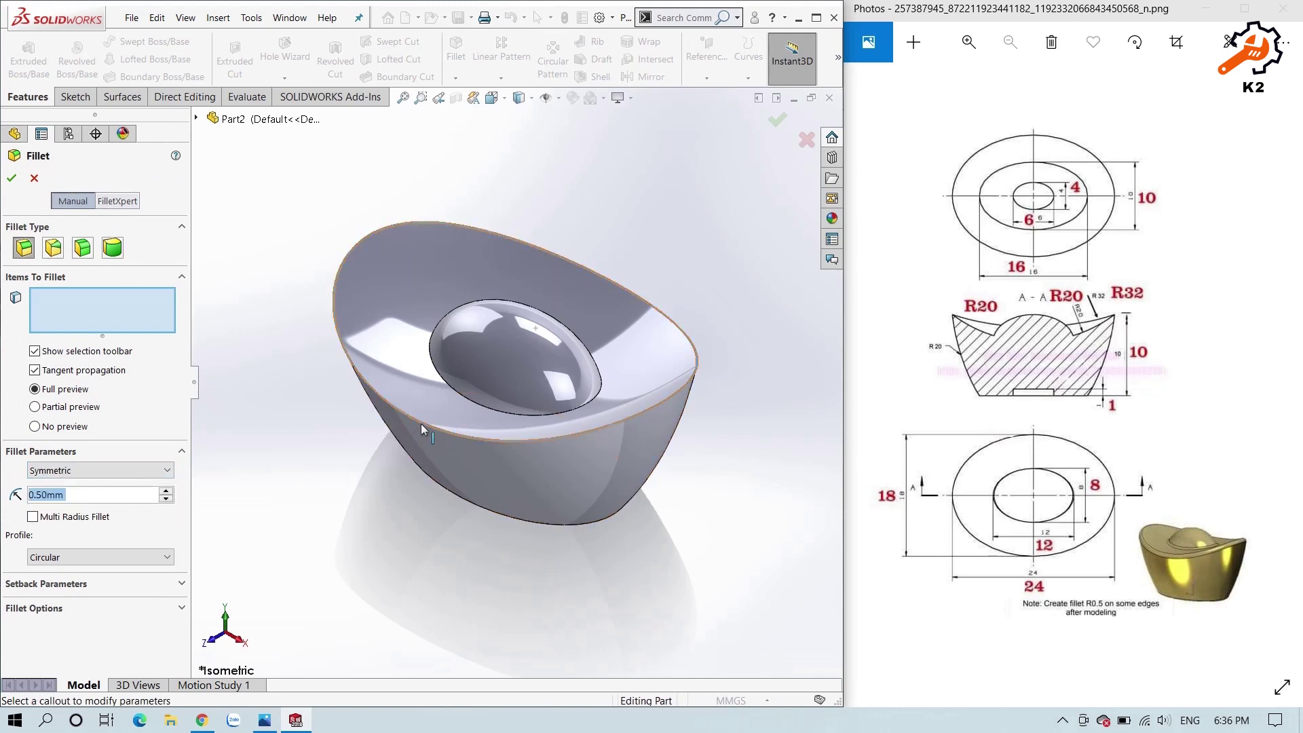
{"action": "left_click", "coordinate": [466, 397]}
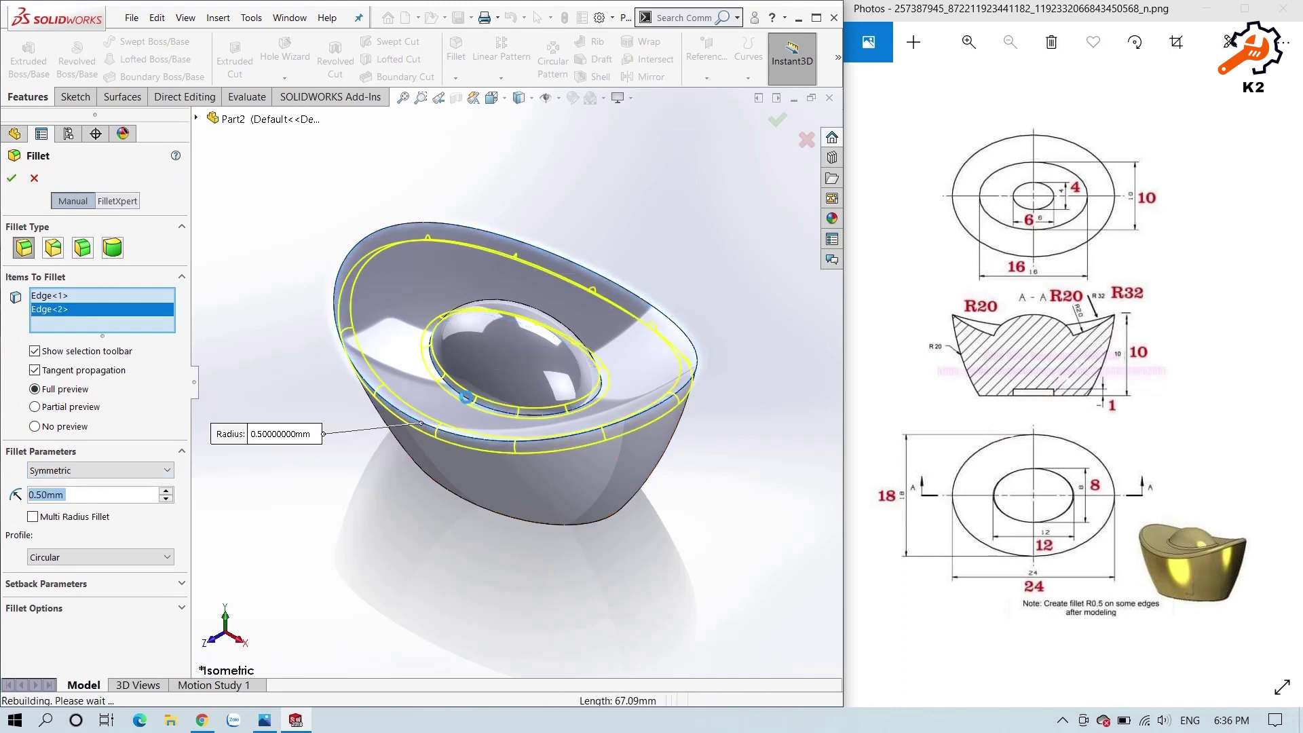
{"action": "key", "text": "Return"}
{"action": "left_click", "coordinate": [262, 380]}
{"action": "middle_click_drag", "start_coordinate": [262, 380], "coordinate": [254, 366]}
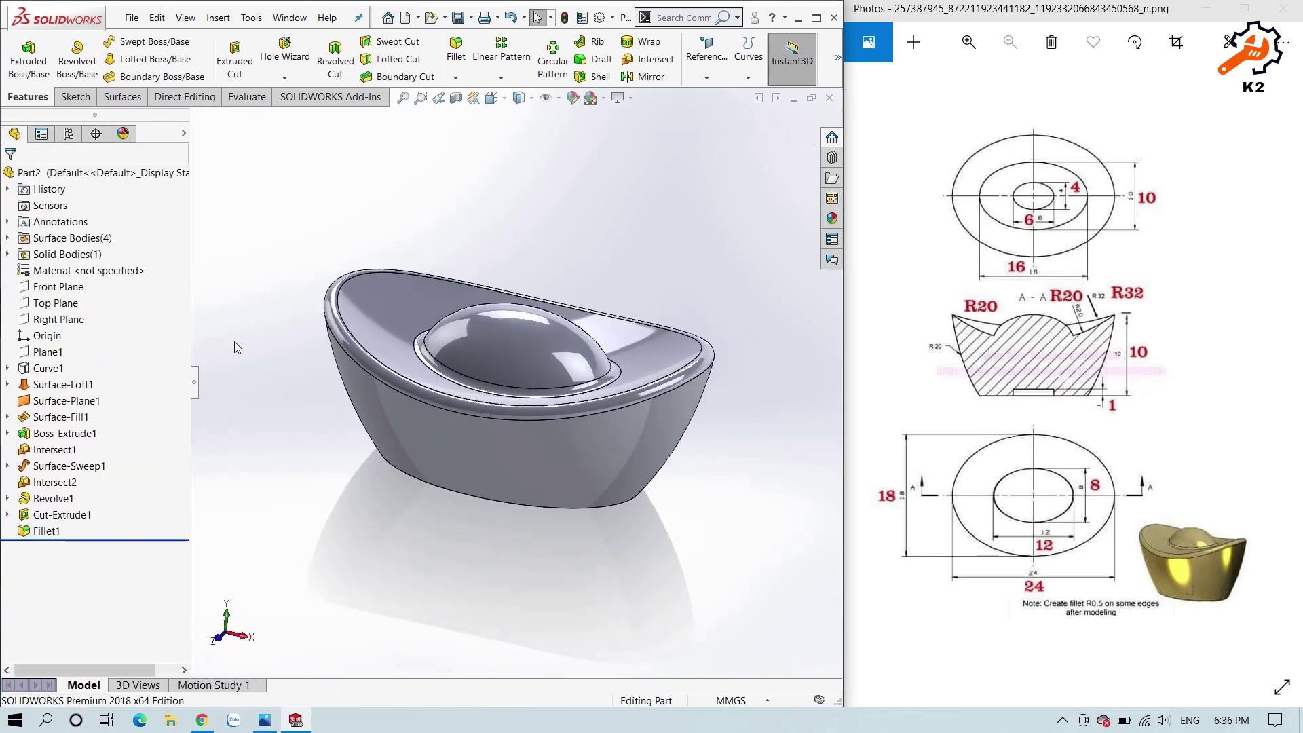
- Assign the Brass material from the Copper Alloys group to the part and show it in isometric view
{"action": "right_click", "coordinate": [136, 270]}
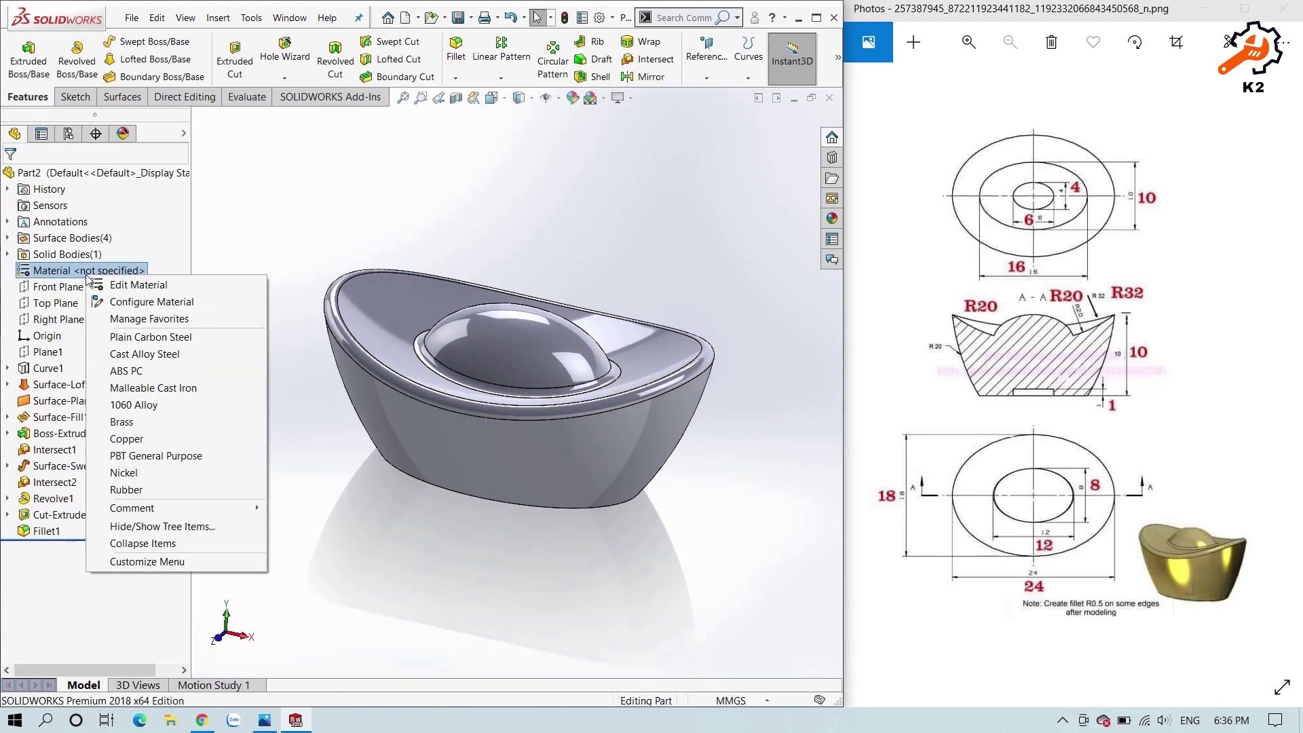
{"action": "left_click", "coordinate": [138, 292]}
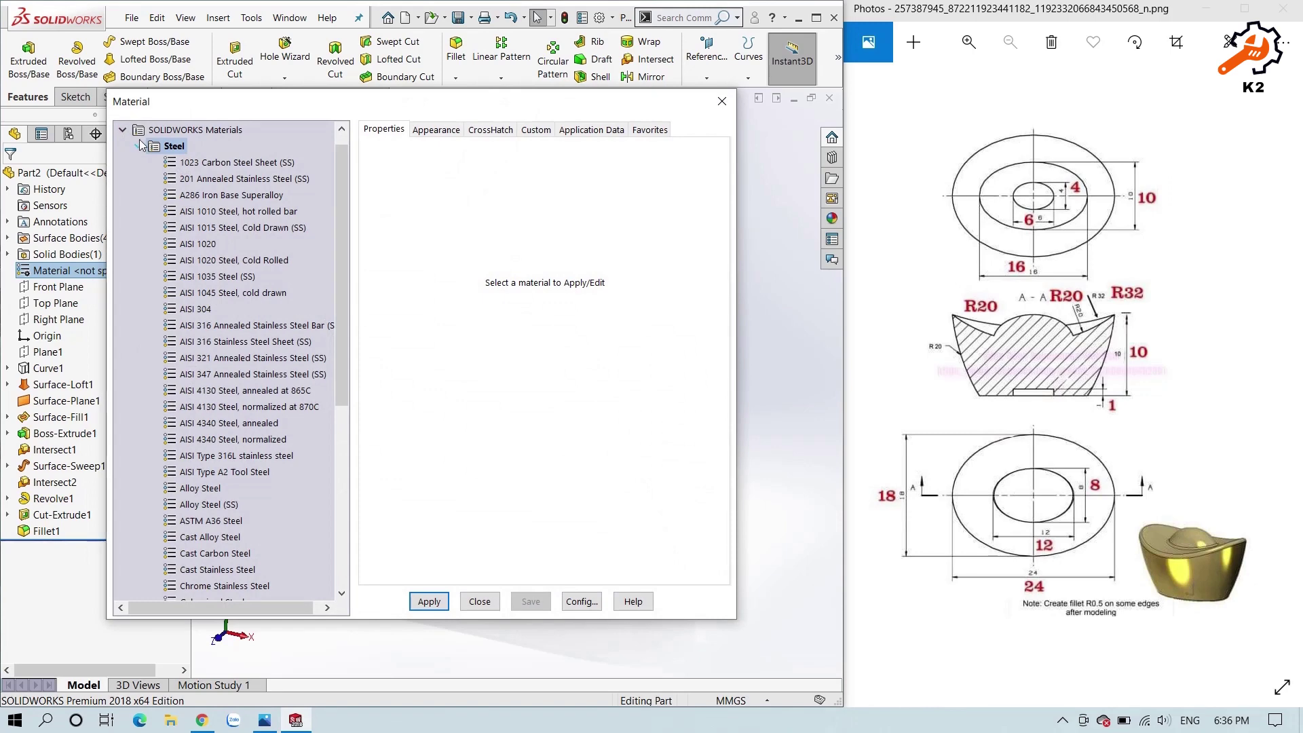
{"action": "left_click", "coordinate": [140, 145]}
{"action": "double_click", "coordinate": [148, 212]}
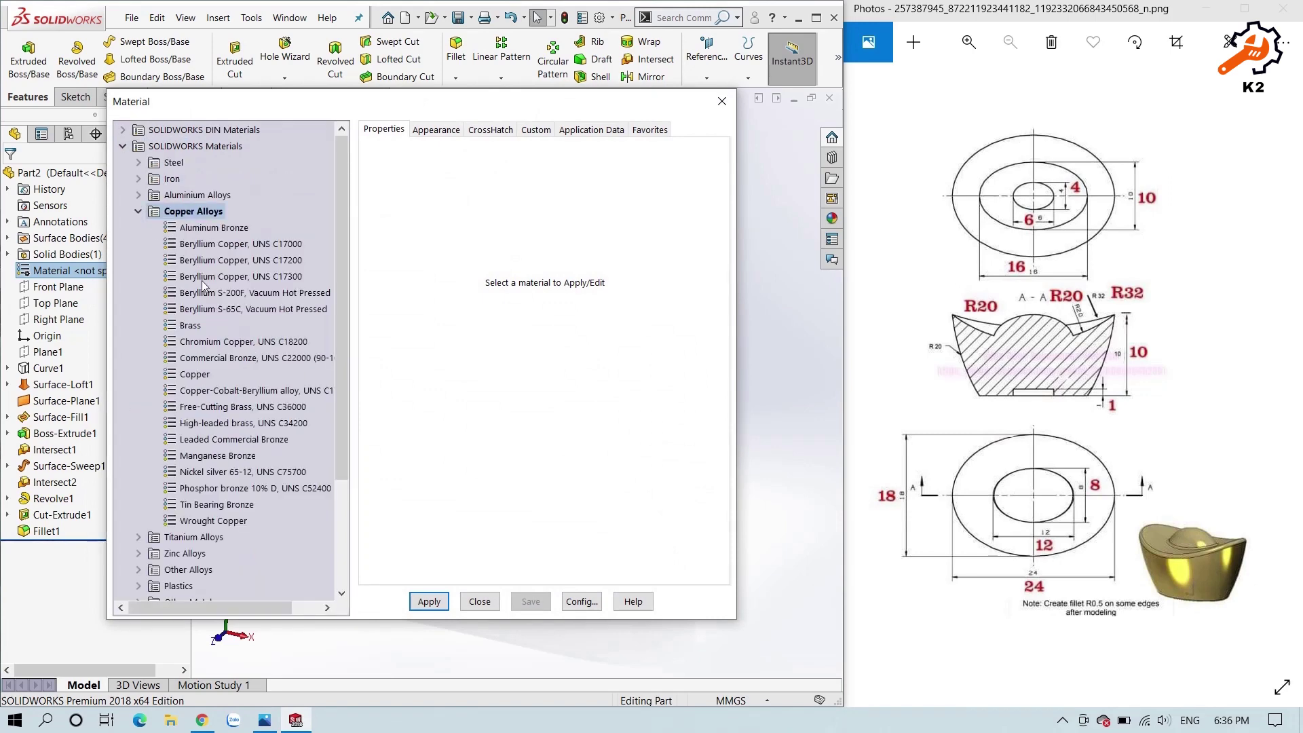
{"action": "left_click", "coordinate": [193, 325]}
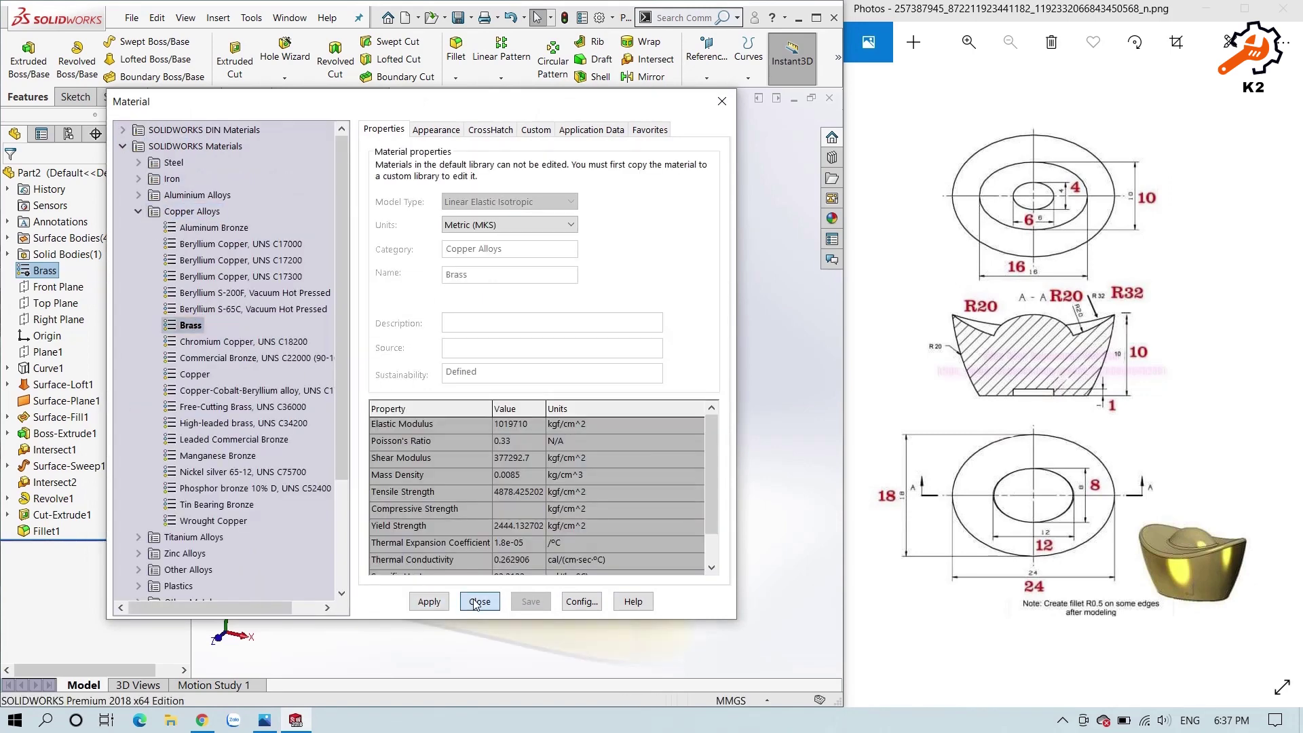
{"action": "left_click", "coordinate": [475, 604]}
{"action": "left_click", "coordinate": [415, 539]}
{"action": "key", "text": "ctrl+1"}
{"action": "key", "text": "ctrl+7"}
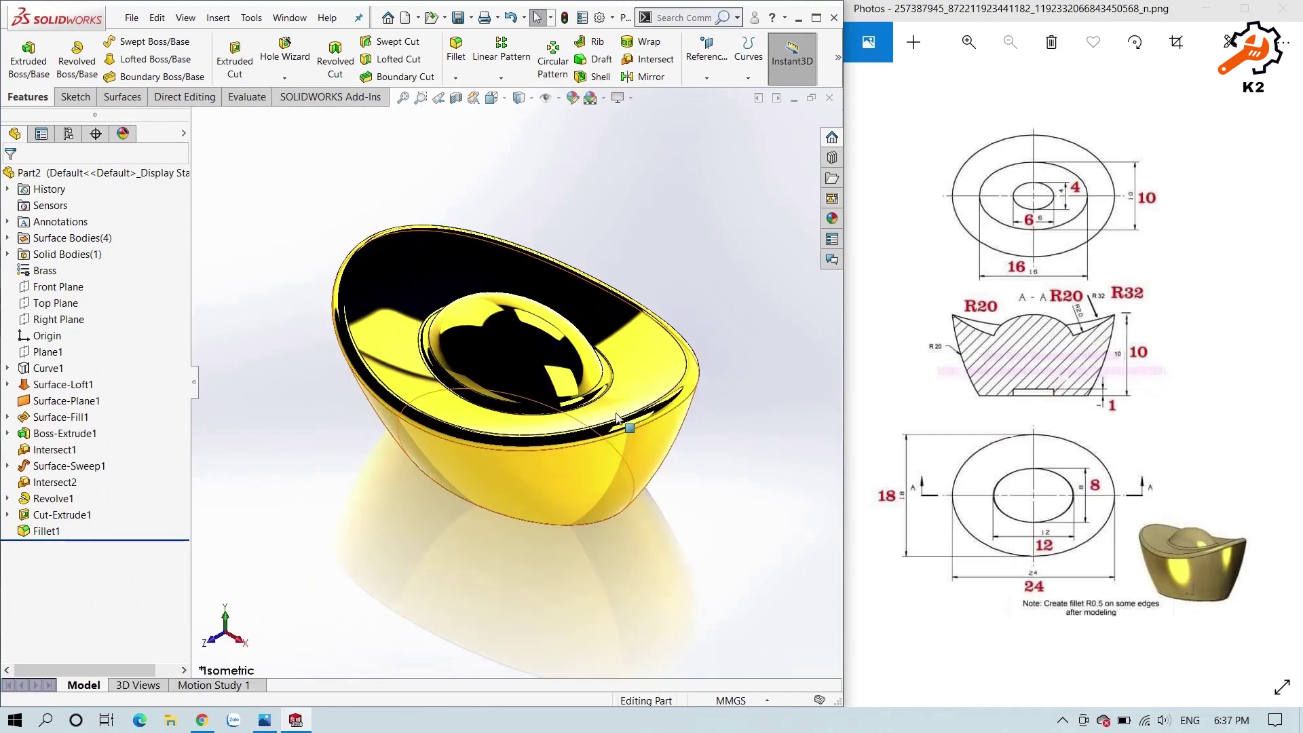